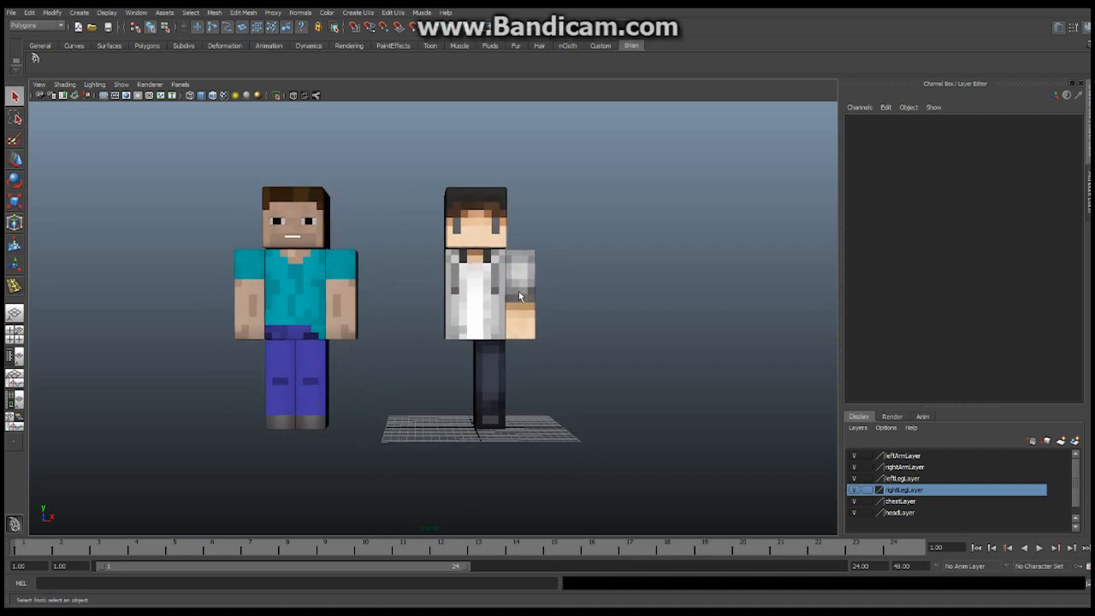
Examine the two blocky characters side by side, comparing the finished one with the one missing an arm and a leg.
right_click_drag(456, 323, 573, 323, "alt")
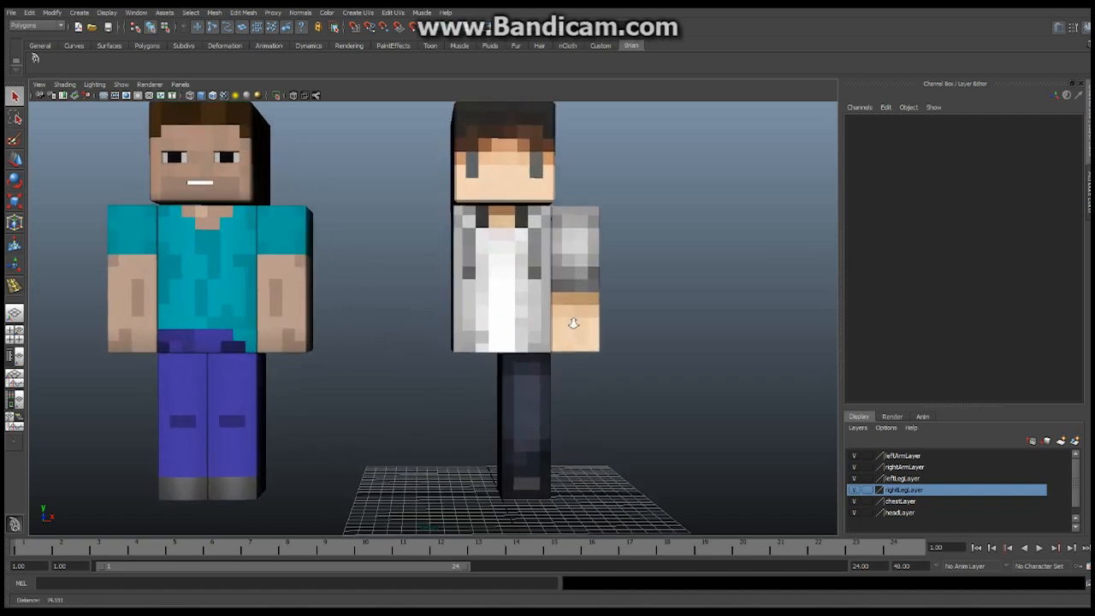
middle_click_drag(573, 324, 548, 346, "alt")
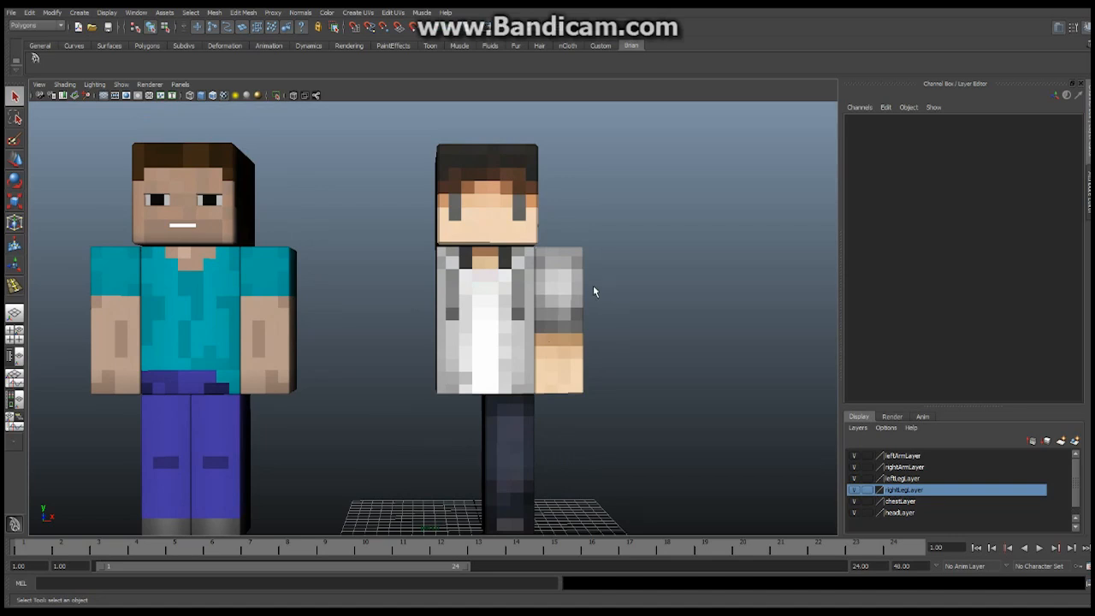
left_click_drag(567, 303, 525, 299, "alt")
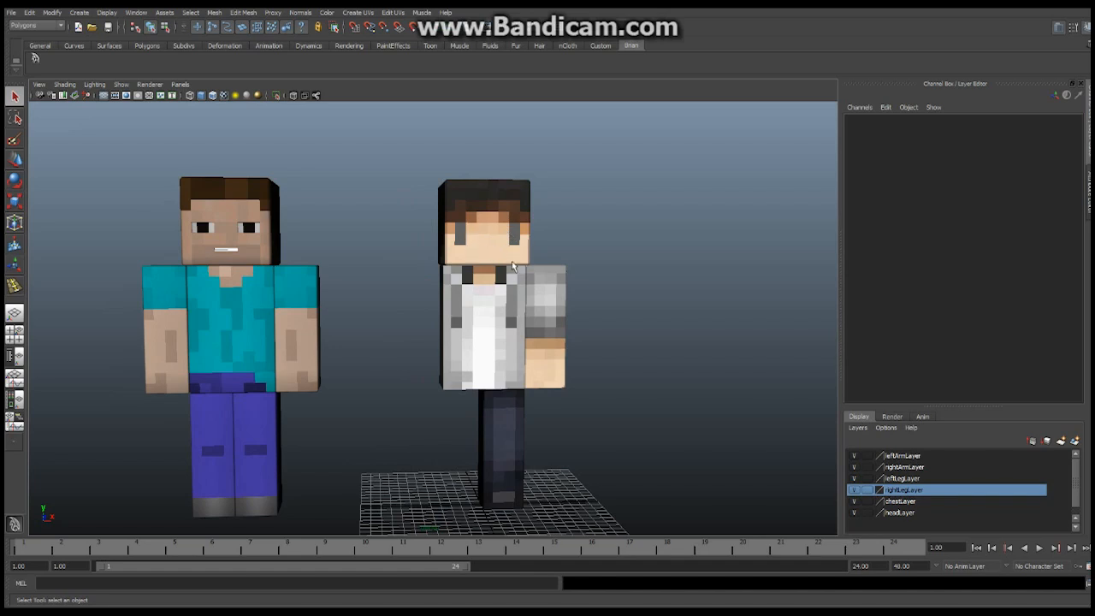
middle_click_drag(511, 261, 516, 279, "alt")
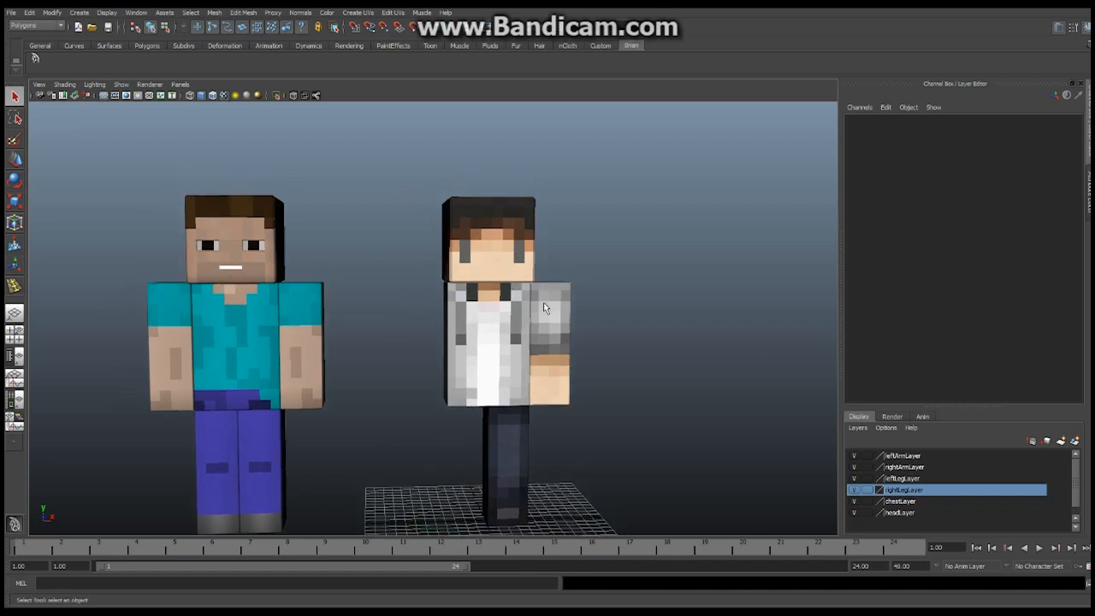
mouse_move(543, 308)
left_mouse_down("alt")
mouse_move(471, 308)
mouse_move(536, 314)
left_mouse_up("alt")
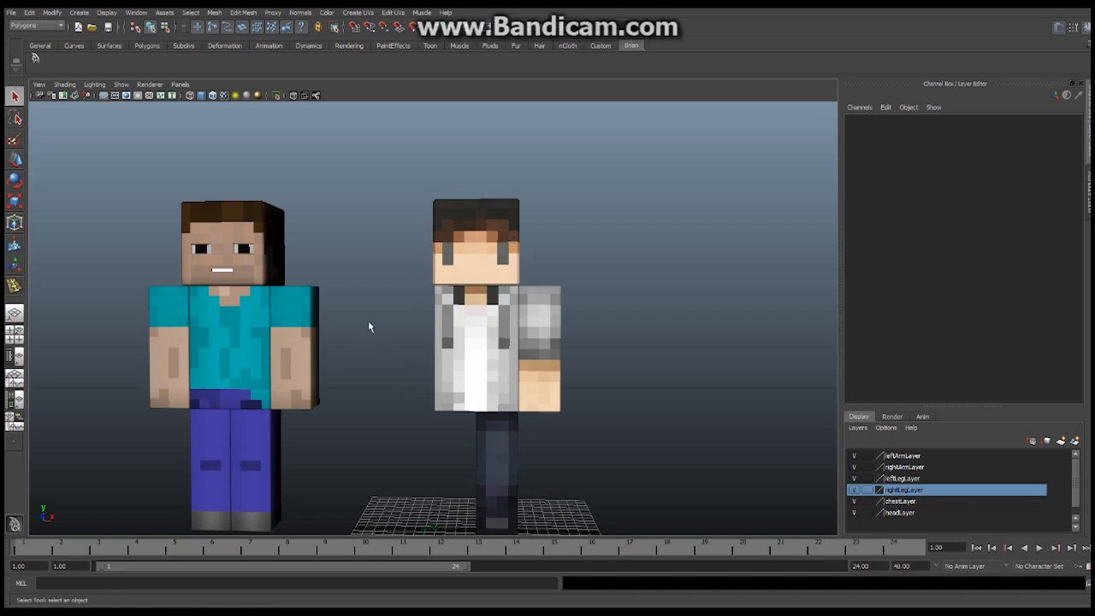
left_click_drag(402, 272, 387, 254, "alt")
right_click_drag(387, 254, 564, 240, "alt")
middle_click_drag(563, 234, 540, 278, "alt")
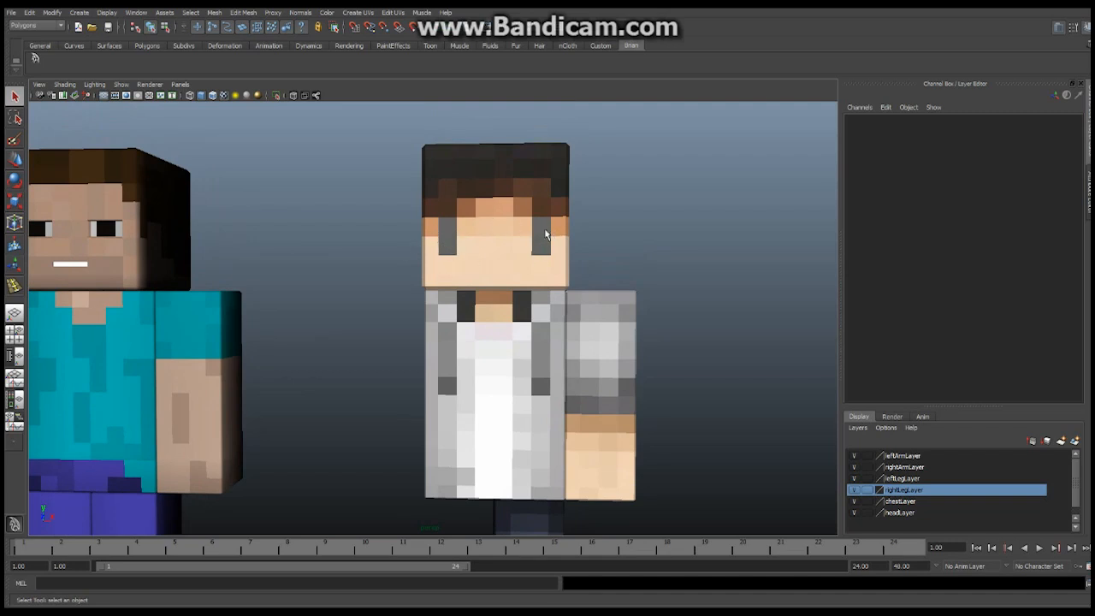
scroll(641, 287, "down", 3)
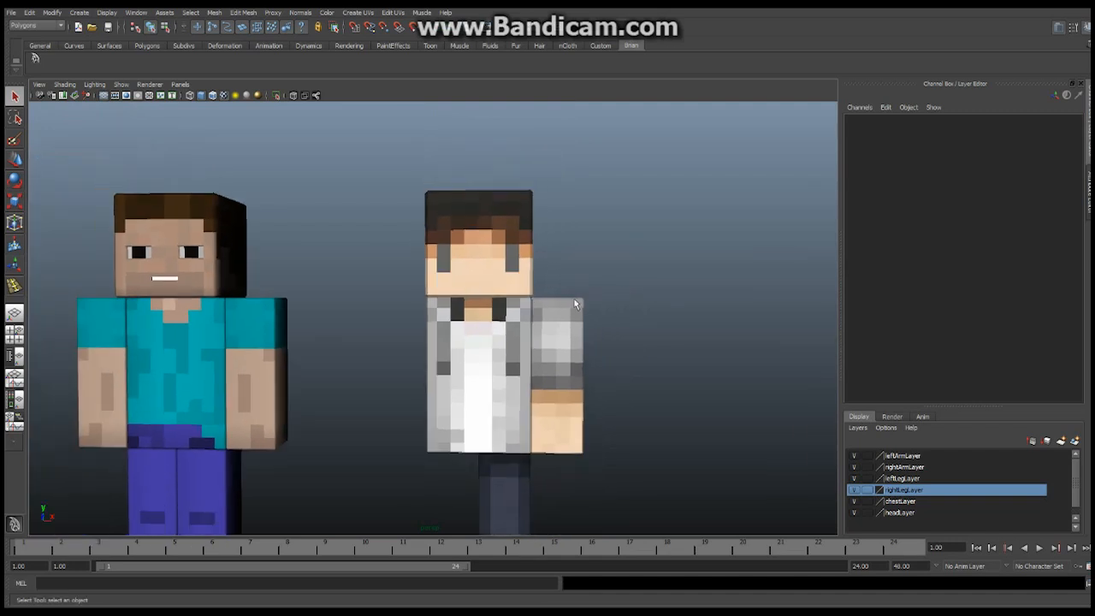
left_click_drag(616, 291, 539, 302, "alt")
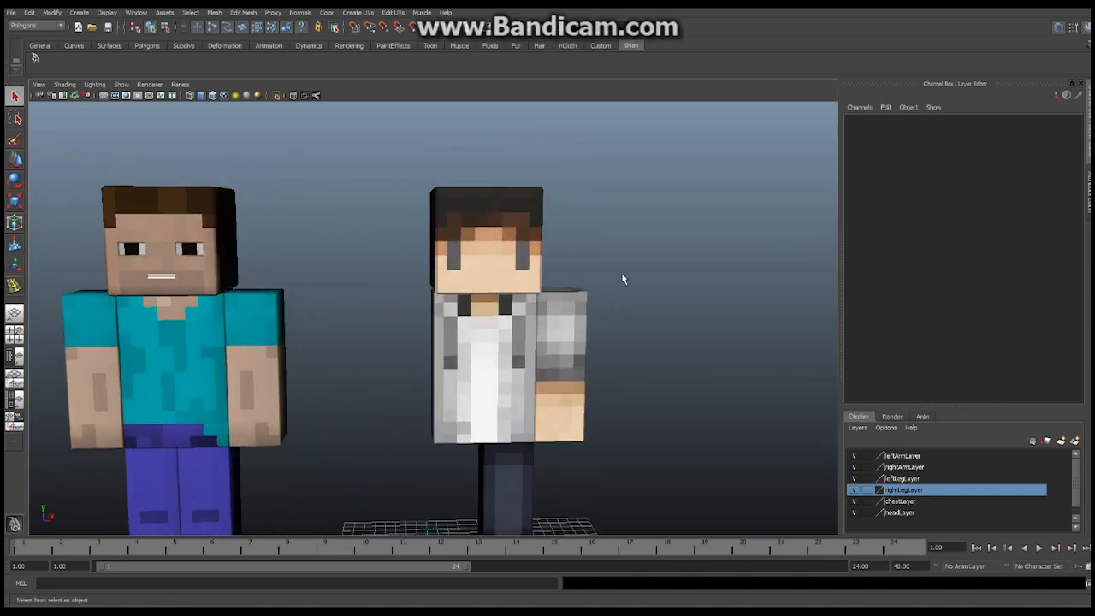
left_click_drag(622, 279, 466, 374, "alt")
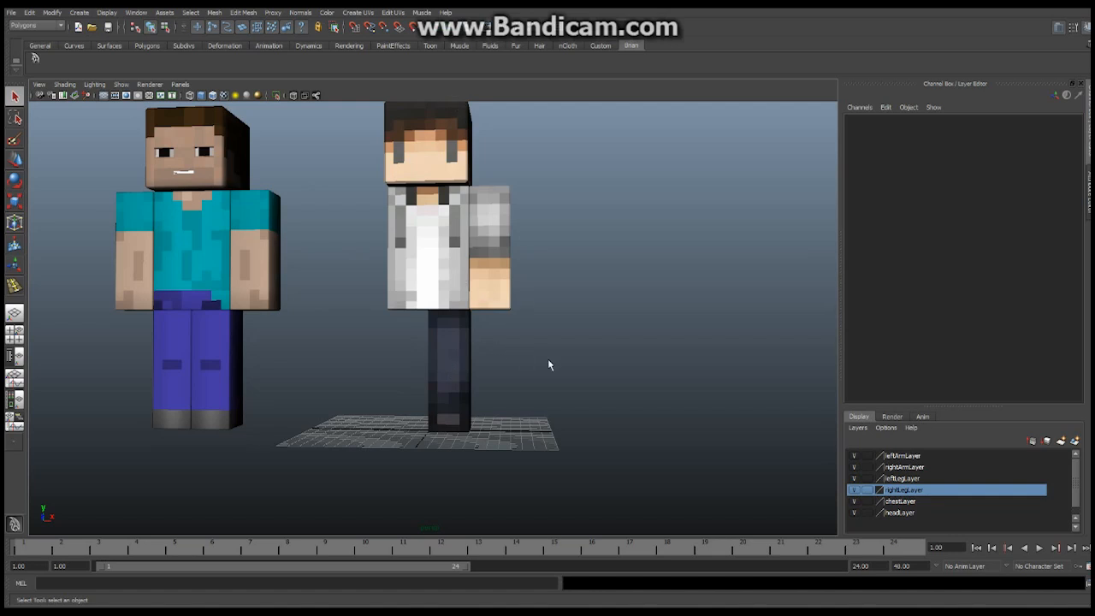
Select the grey-jacketed character's body and switch the viewport to the front orthographic view, framed on its leg.
left_click(450, 270)
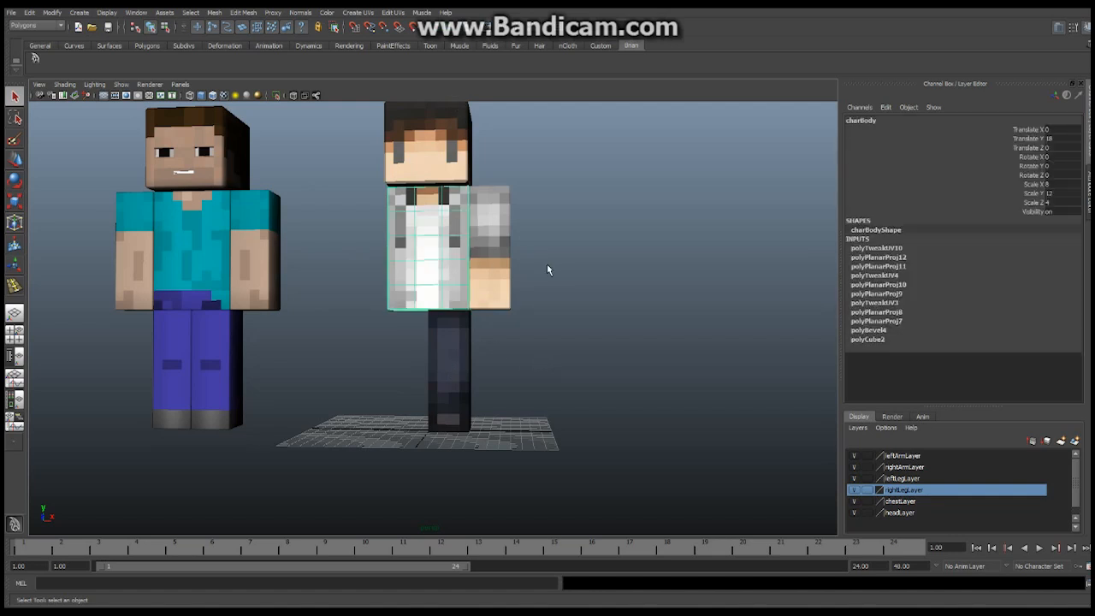
left_click_drag(511, 320, 494, 302, "alt")
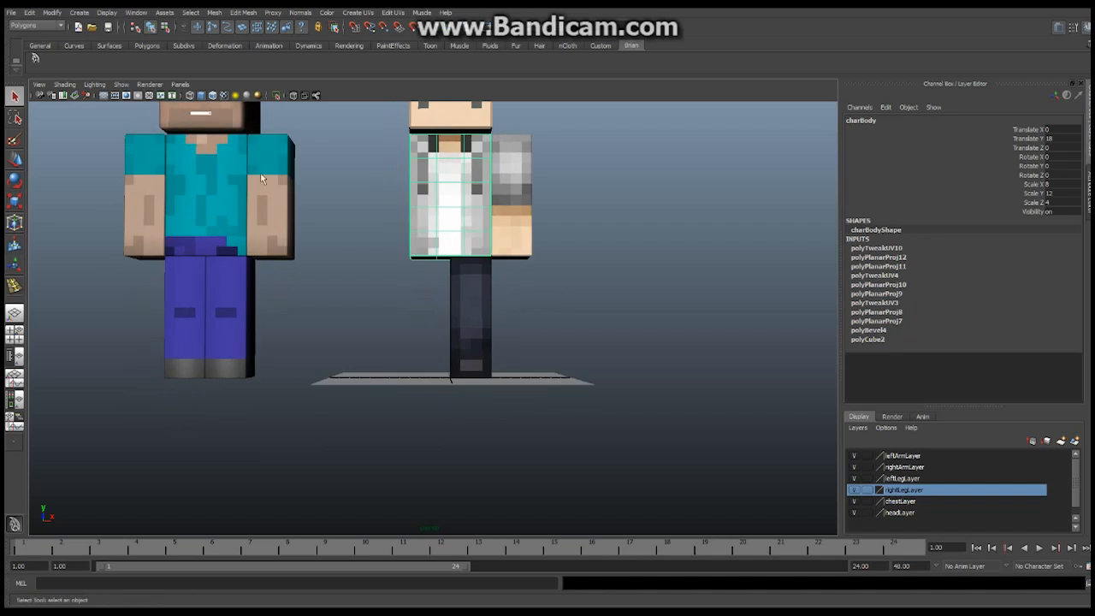
left_click_drag(267, 147, 304, 237, "alt")
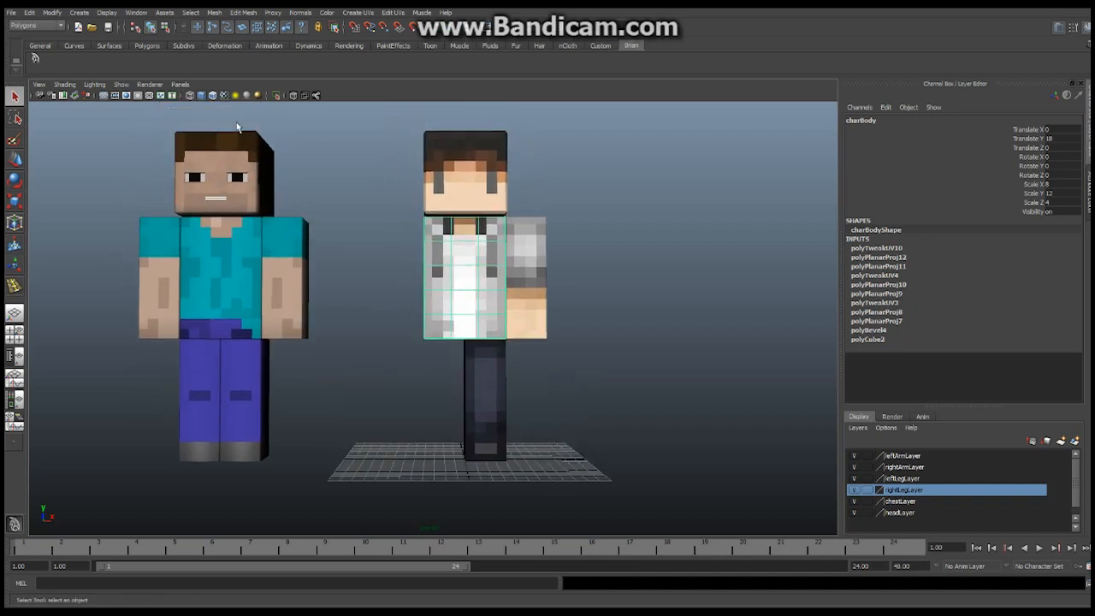
left_click(181, 85)
mouse_move(198, 118)
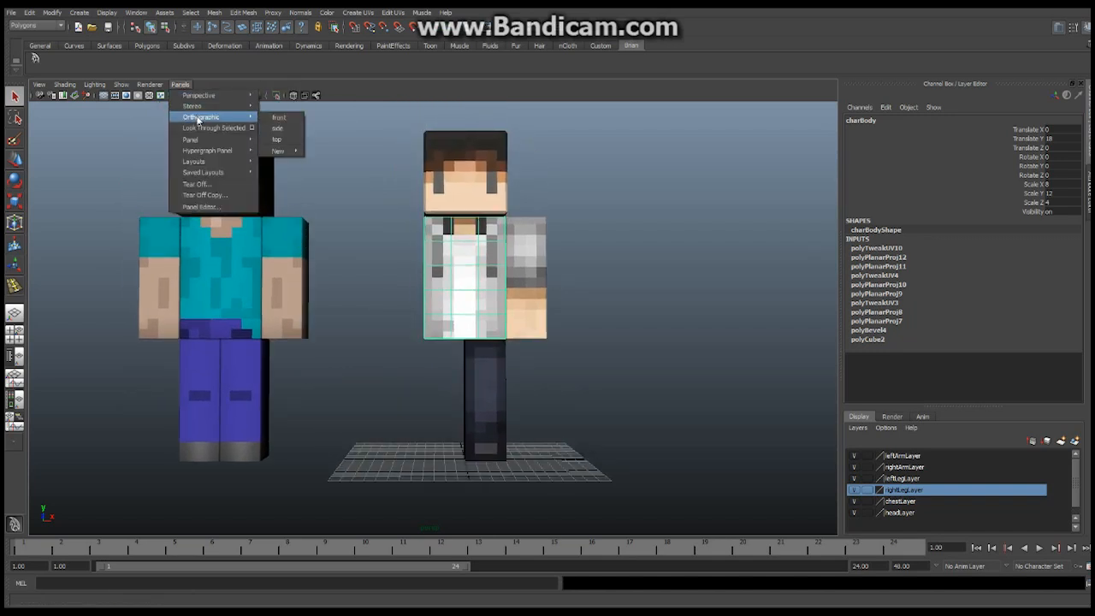
left_click(278, 118)
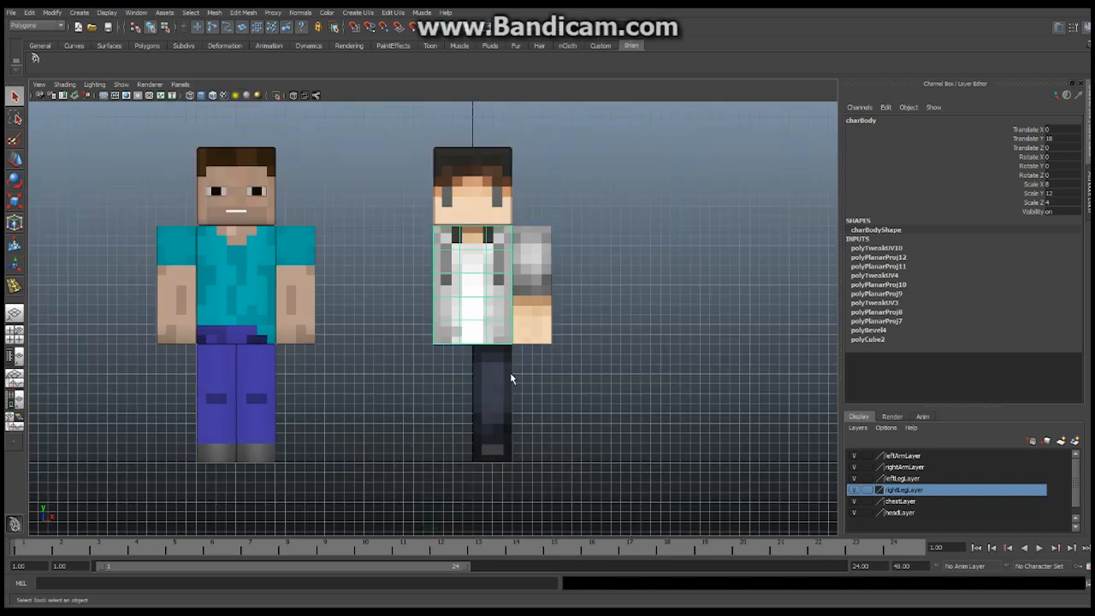
middle_click_drag(511, 374, 492, 340, "alt")
right_click_drag(412, 331, 512, 328, "alt")
middle_click_drag(512, 328, 512, 308, "alt")
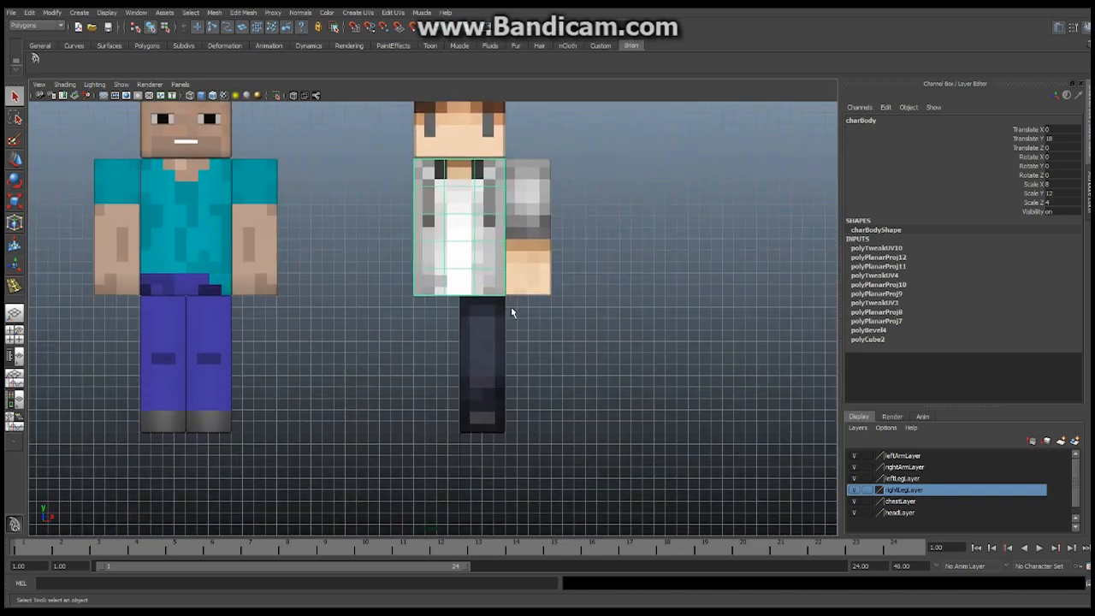
right_click_drag(405, 335, 588, 343, "alt")
middle_click_drag(520, 378, 525, 320, "alt")
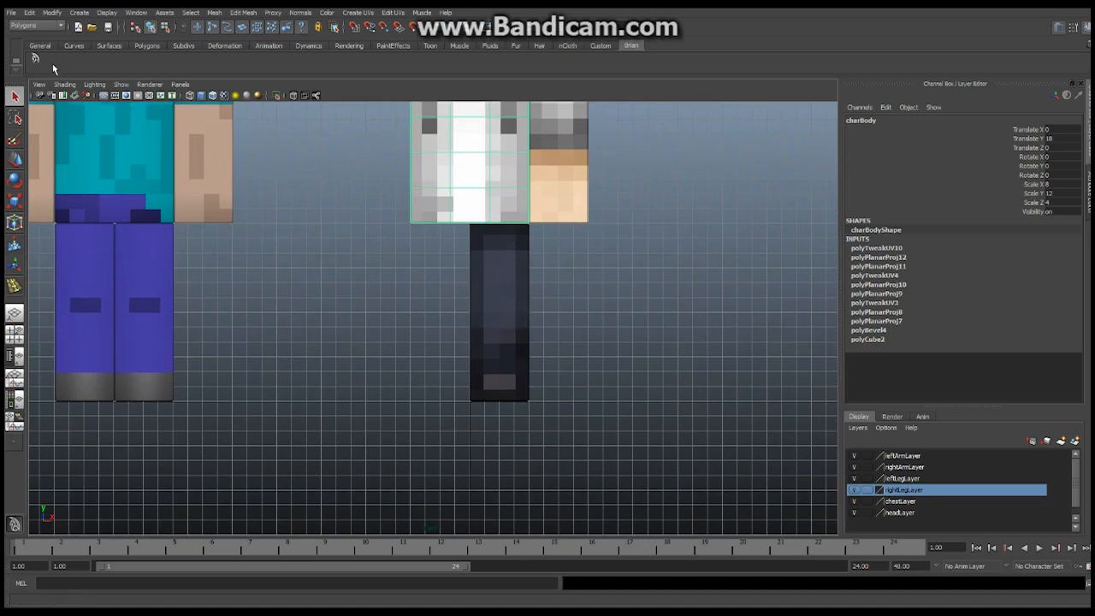
Turn on Wireframe on Shaded so the edges of both characters are drawn over their textures.
left_click(65, 84)
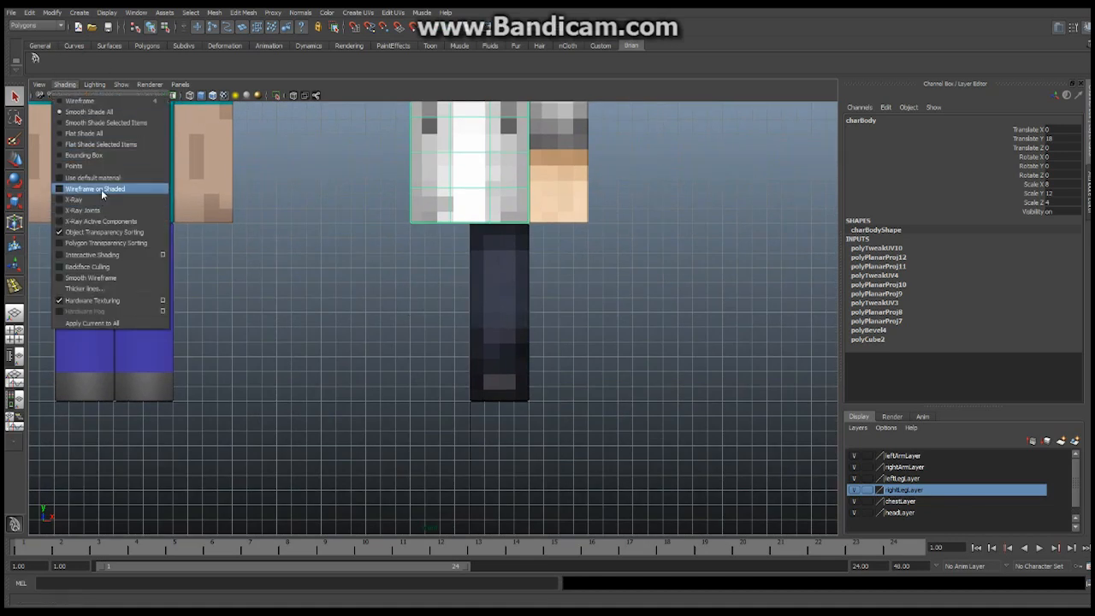
left_click(101, 189)
middle_click_drag(452, 310, 408, 341, "alt")
right_click_drag(408, 336, 384, 327, "alt")
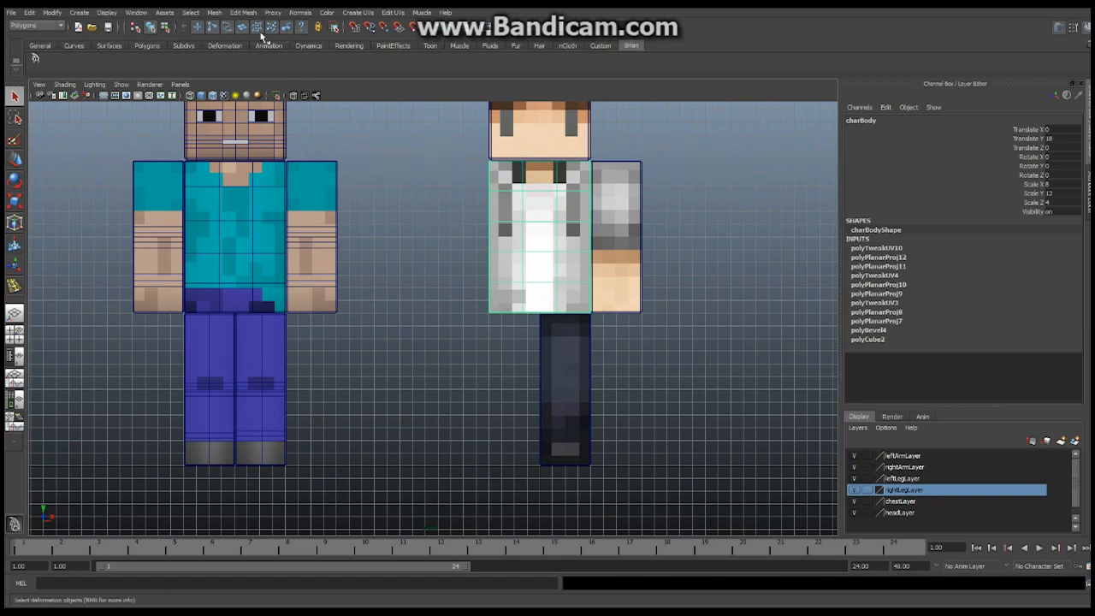
With the Insert Edge Loop Tool, add a horizontal edge loop to the dark leg along the upper edge of the light shoe patch.
left_click(243, 13)
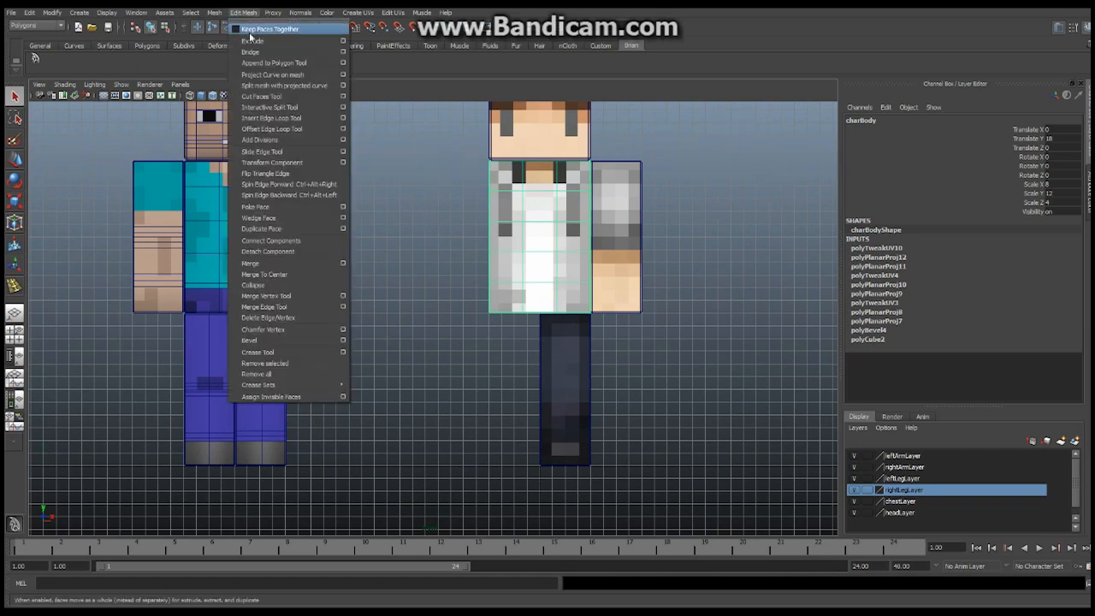
left_click(272, 118)
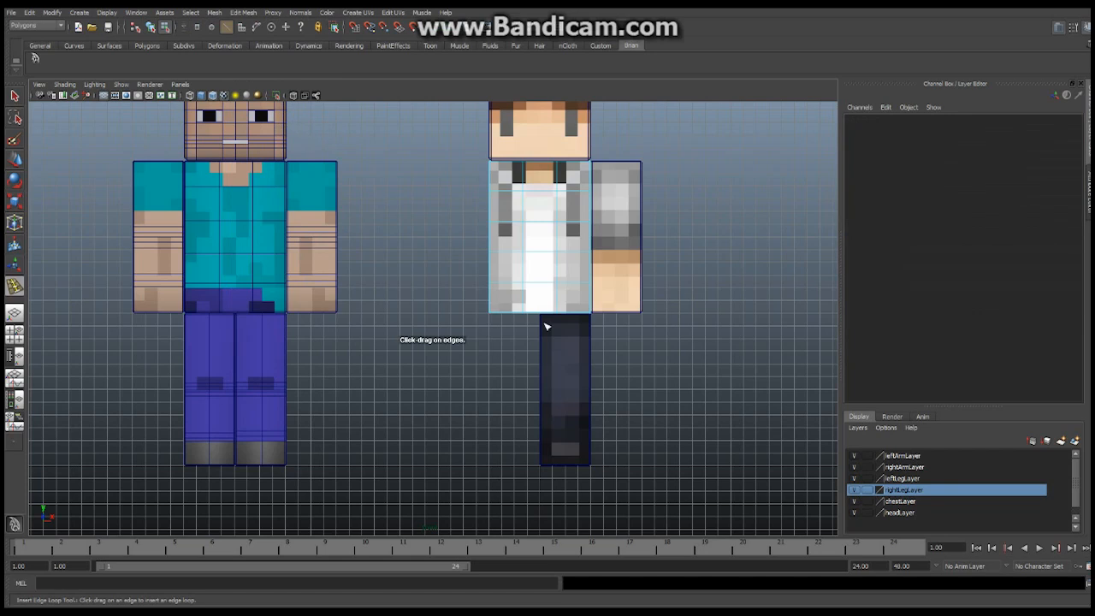
middle_click_drag(642, 413, 582, 338, "alt")
right_click_drag(451, 365, 604, 385, "alt")
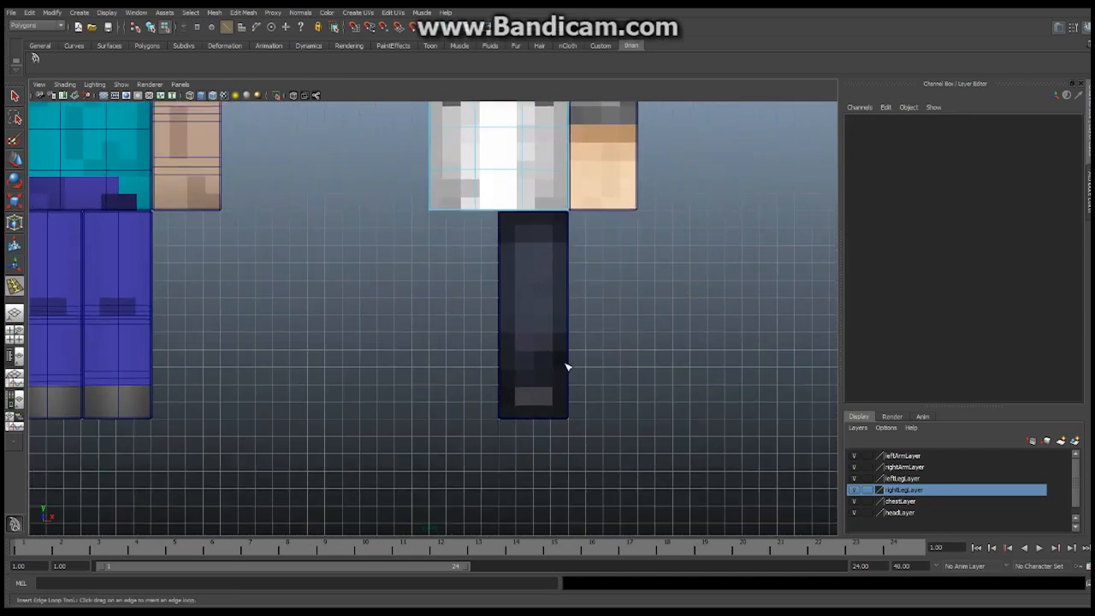
middle_click_drag(567, 367, 540, 343, "alt")
right_click_drag(484, 357, 645, 363, "alt")
middle_click_drag(556, 365, 549, 343, "alt")
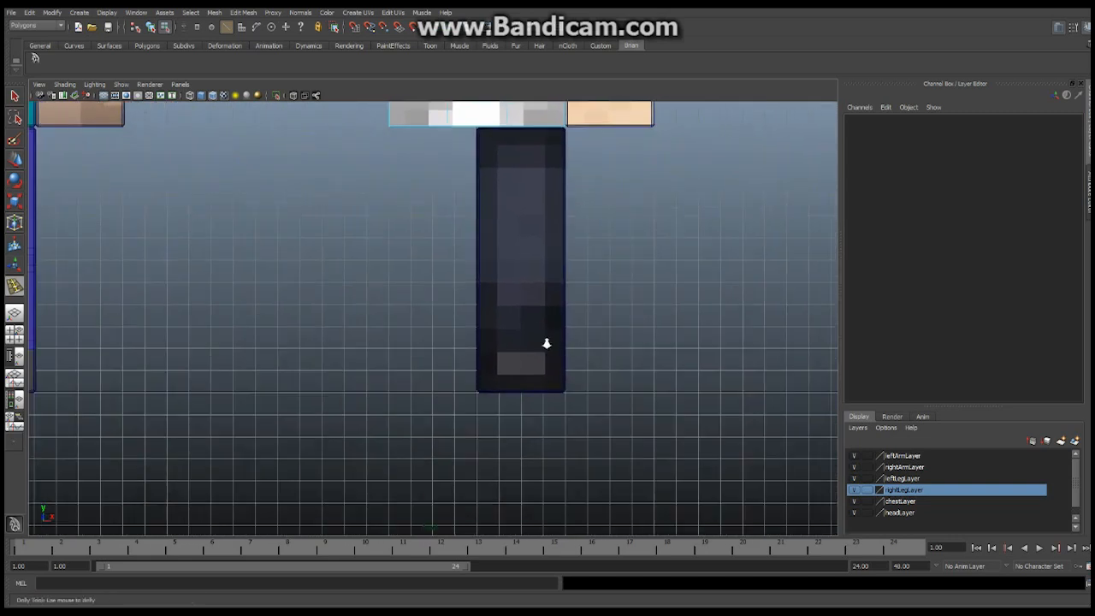
right_click_drag(546, 343, 680, 347, "alt")
middle_click_drag(596, 353, 557, 411, "alt")
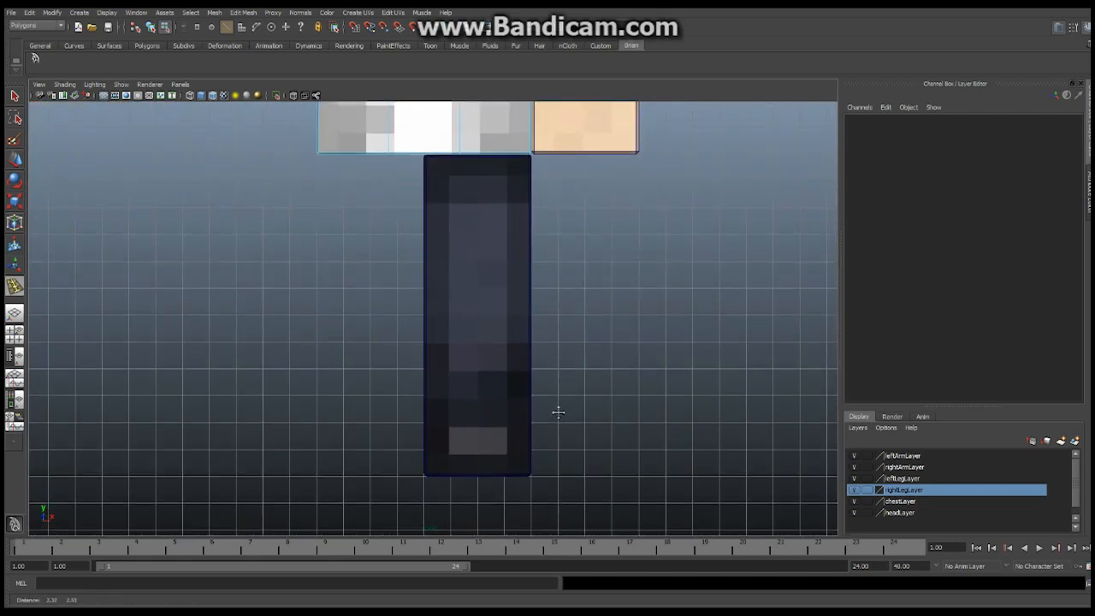
right_click_drag(512, 398, 556, 362)
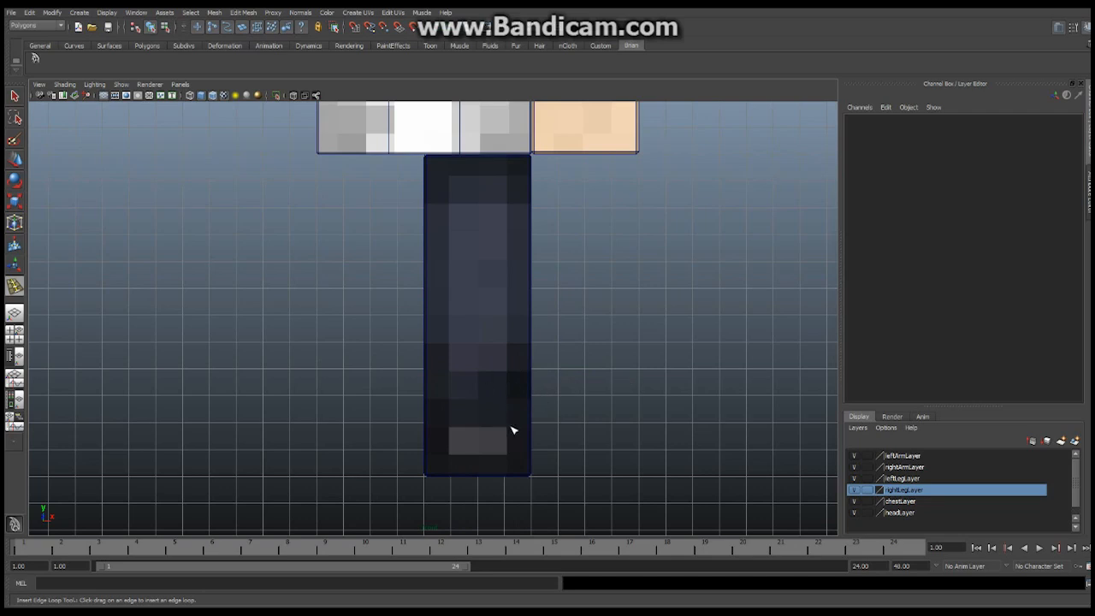
middle_click_drag(482, 437, 527, 378, "alt")
right_click_drag(528, 377, 542, 411, "alt")
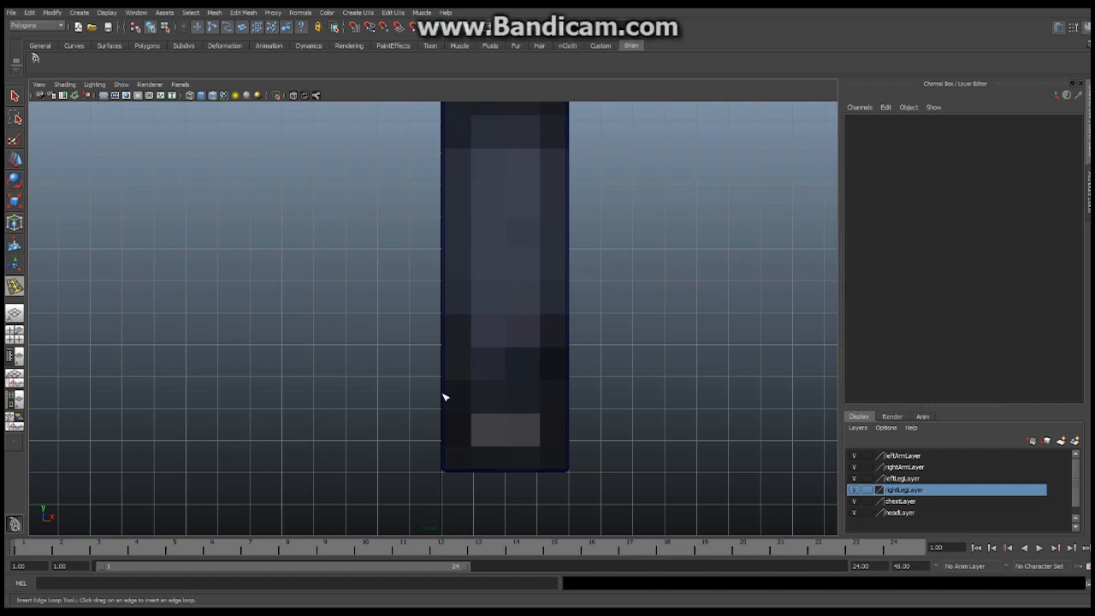
left_click(570, 411)
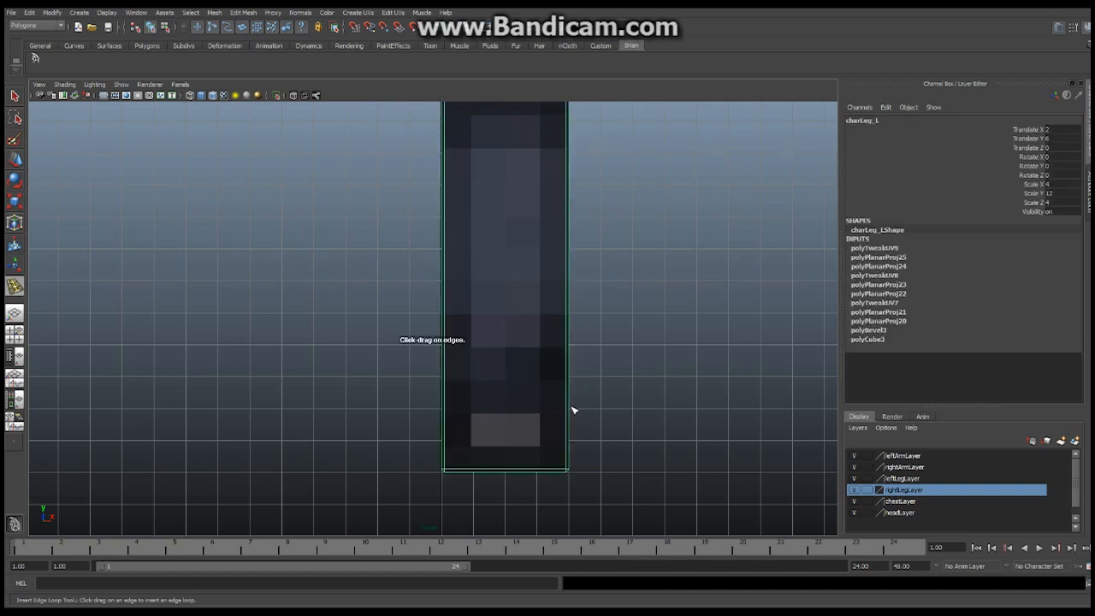
mouse_move(571, 411)
left_mouse_down()
mouse_move(570, 374)
mouse_move(571, 415)
left_mouse_up()
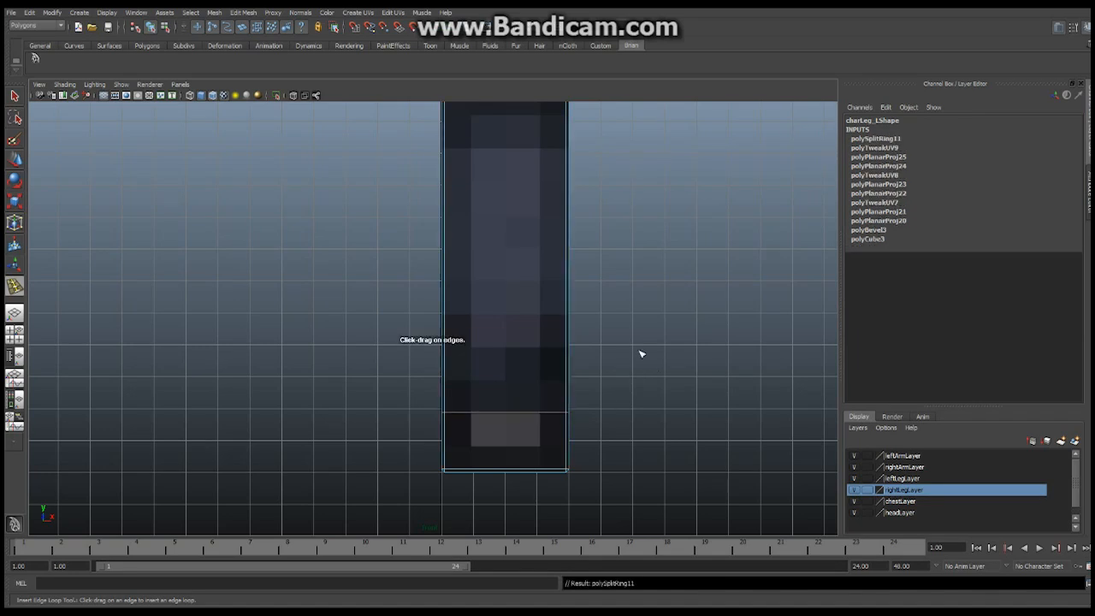
Inspect the new ankle edge loop on the leg in the perspective view.
left_click(14, 314)
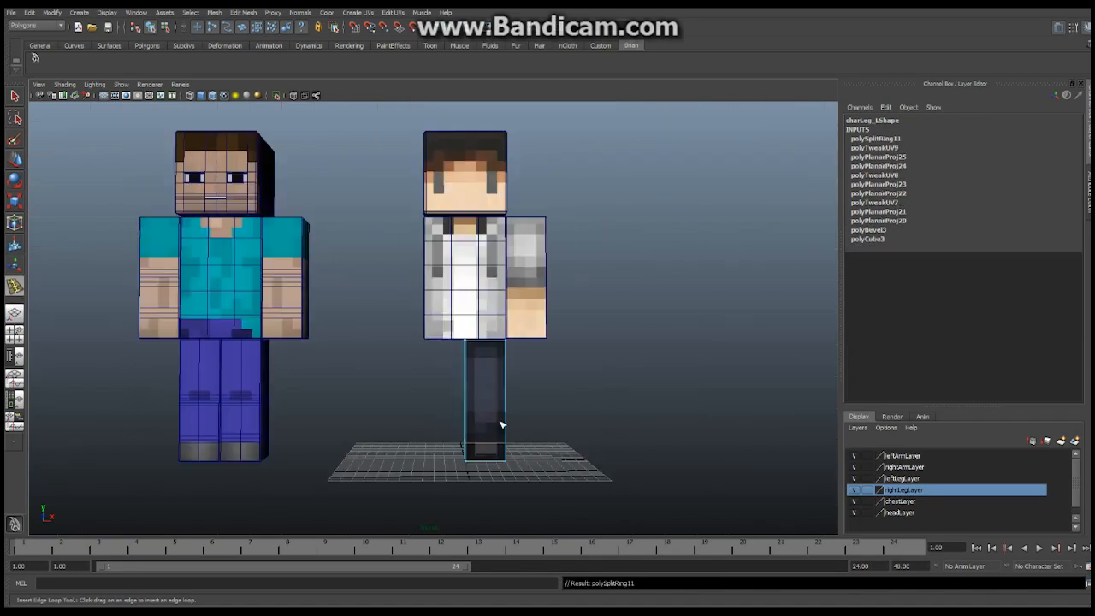
left_click_drag(559, 391, 484, 384, "alt")
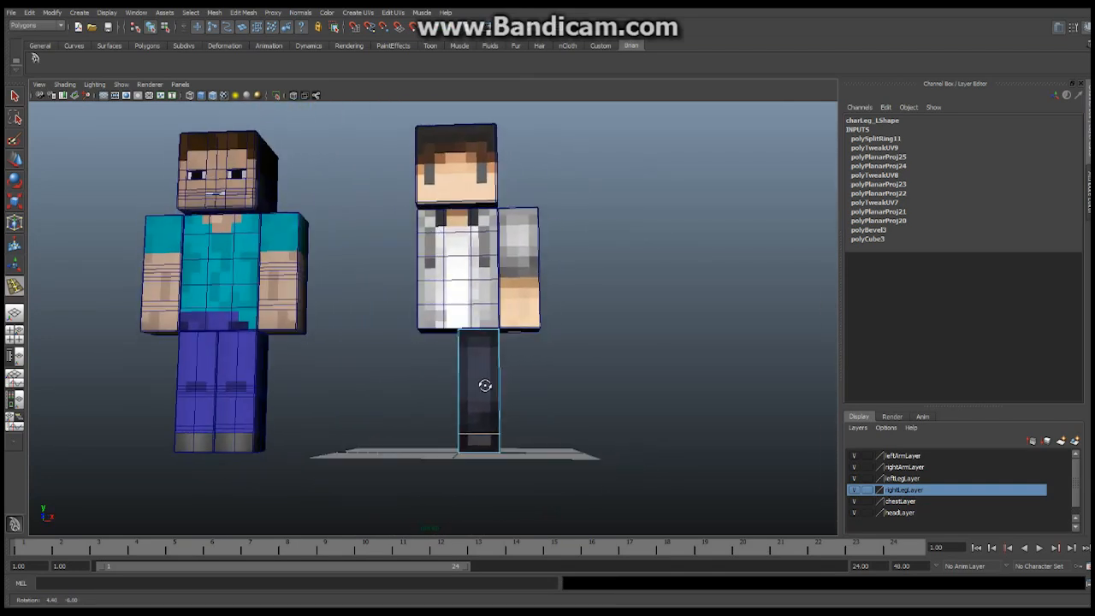
right_click_drag(480, 384, 542, 423, "alt")
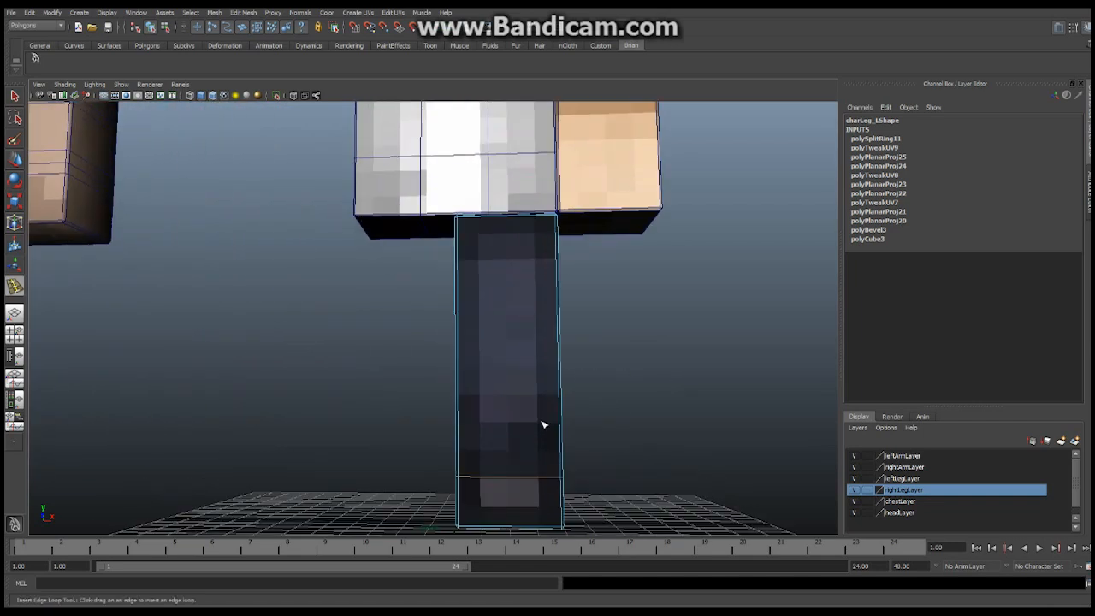
middle_click_drag(542, 422, 533, 413, "alt")
mouse_move(488, 426)
left_mouse_down("alt")
mouse_move(579, 420)
mouse_move(495, 423)
left_mouse_up("alt")
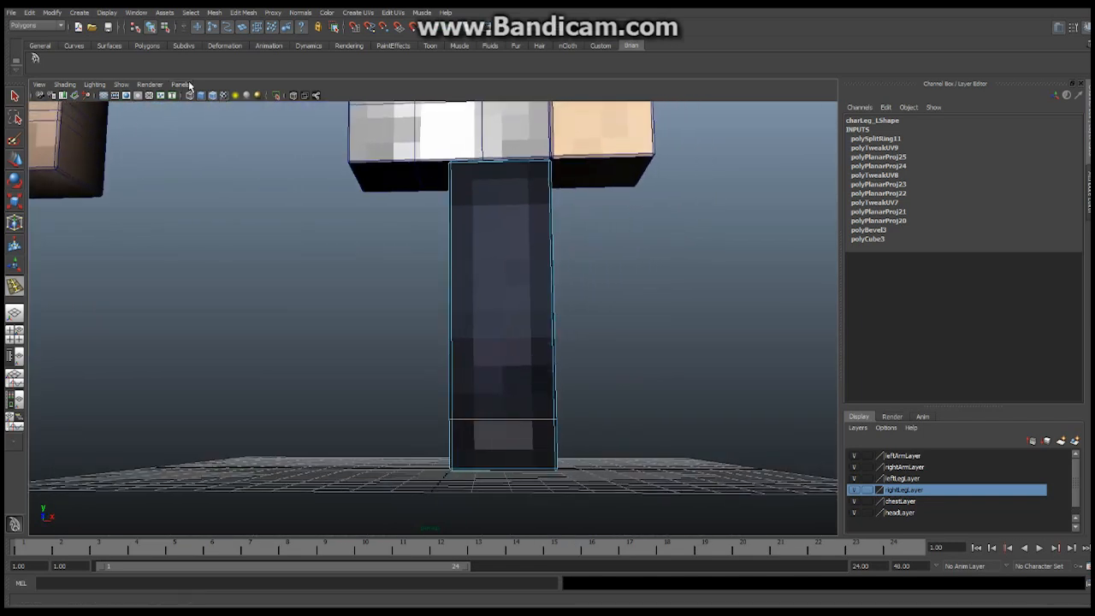
In the front orthographic view, insert a second edge loop one texture pixel above the ankle loop and a third midway between them.
left_click(181, 84)
mouse_move(207, 119)
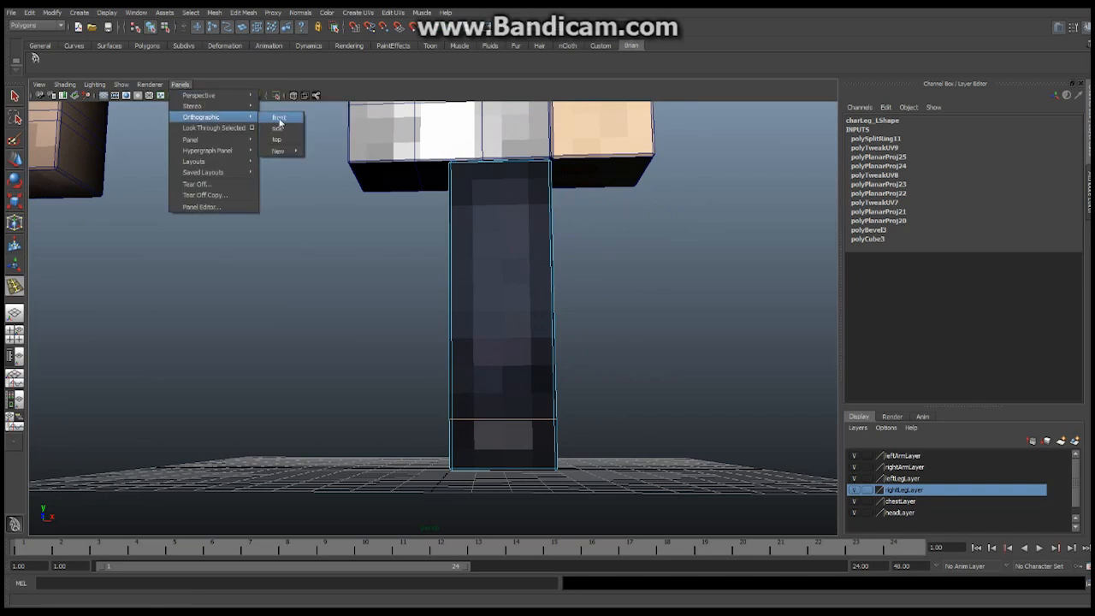
left_click(280, 120)
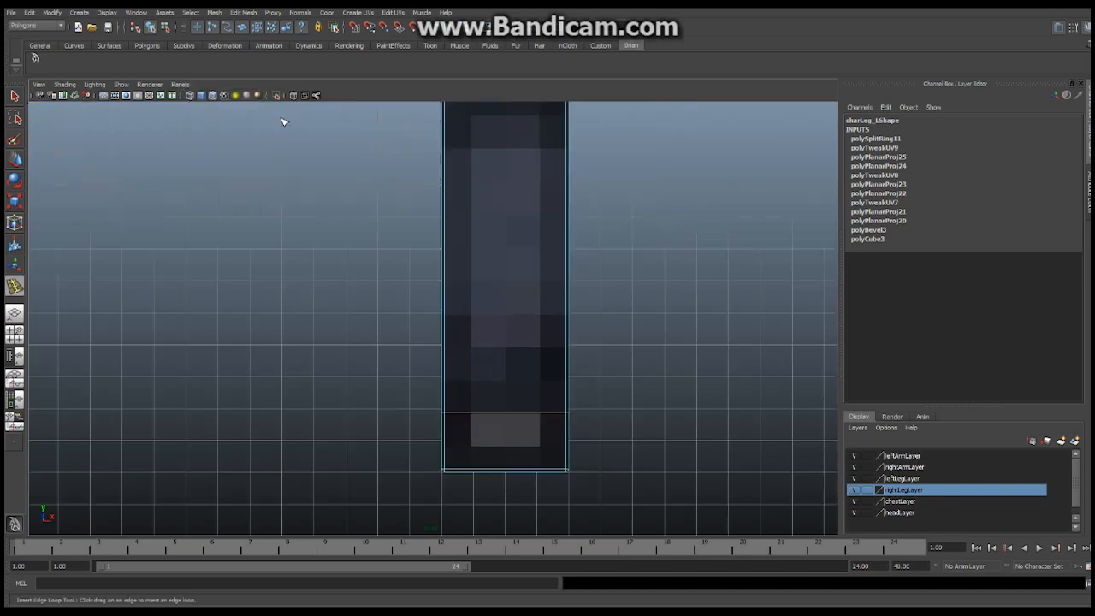
left_click(568, 383)
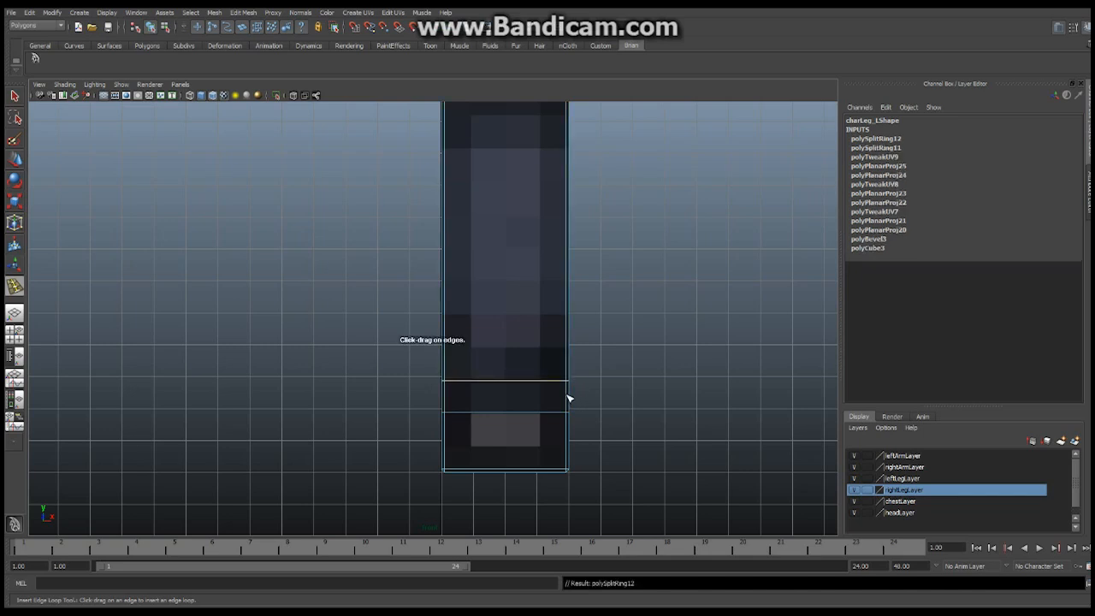
left_click_drag(569, 398, 571, 399)
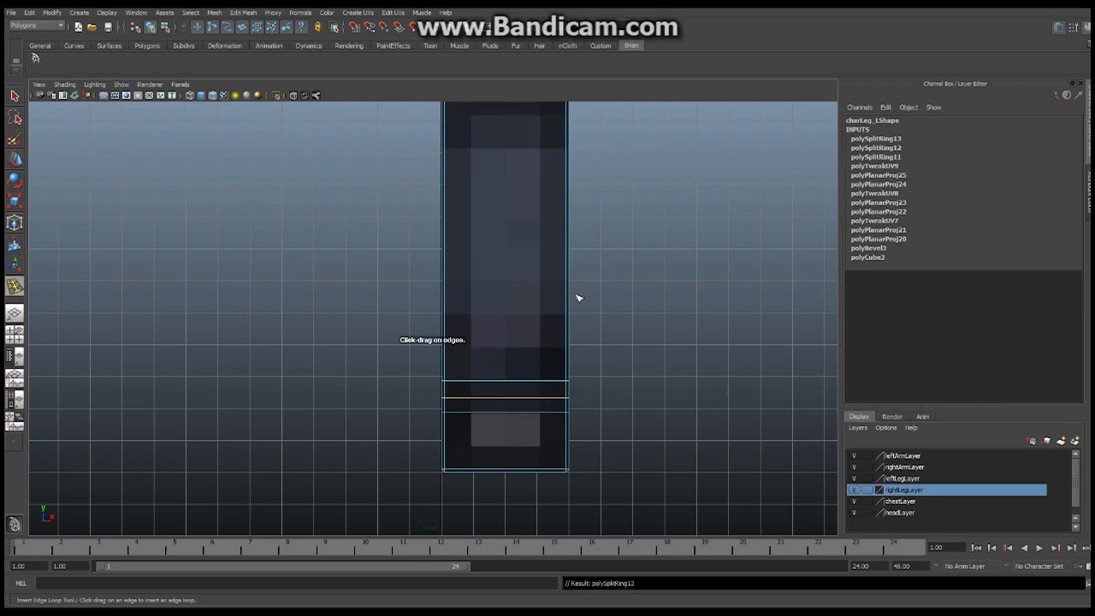
Insert a horizontal edge loop at the dark leg's knee, plus two closely spaced loops above it and two below, then leave the tool.
middle_click_drag(606, 211, 596, 262, "alt")
right_click_drag(671, 271, 564, 279, "alt")
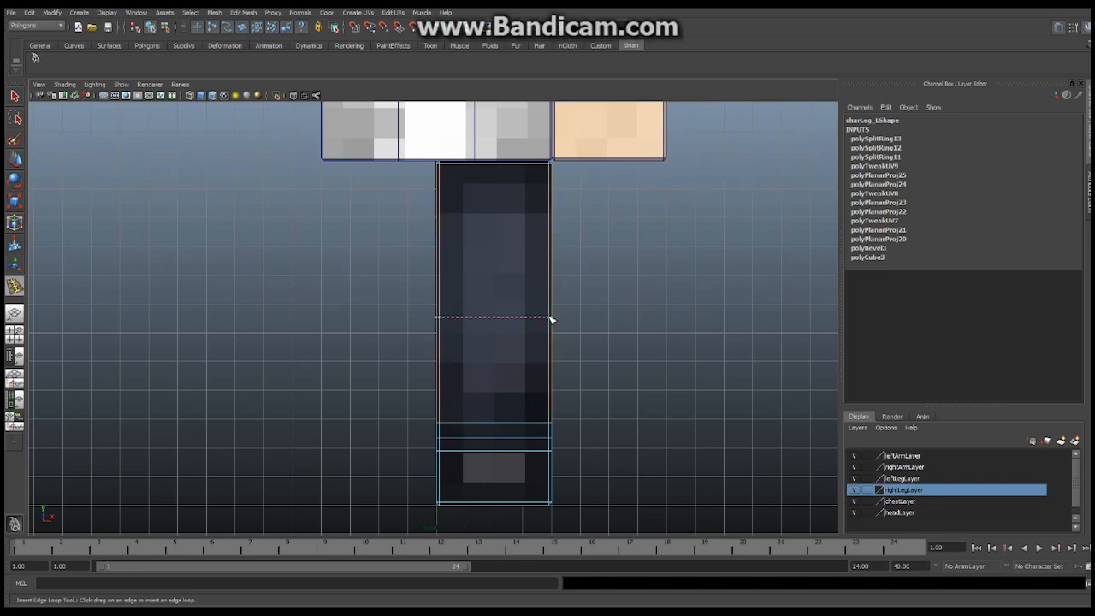
left_click_drag(550, 315, 552, 311)
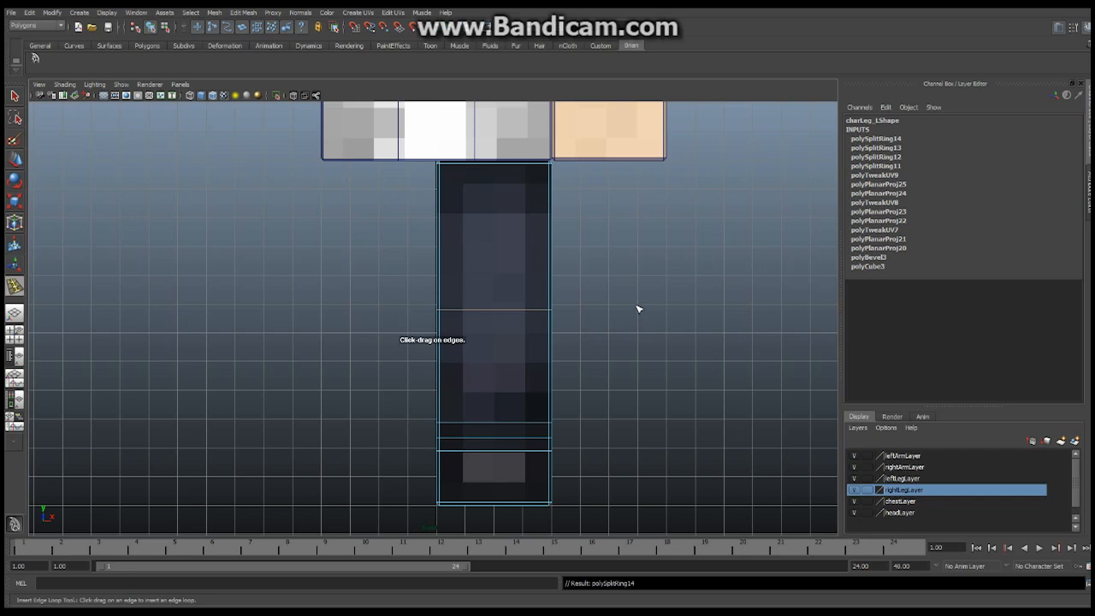
left_click_drag(553, 323, 553, 289)
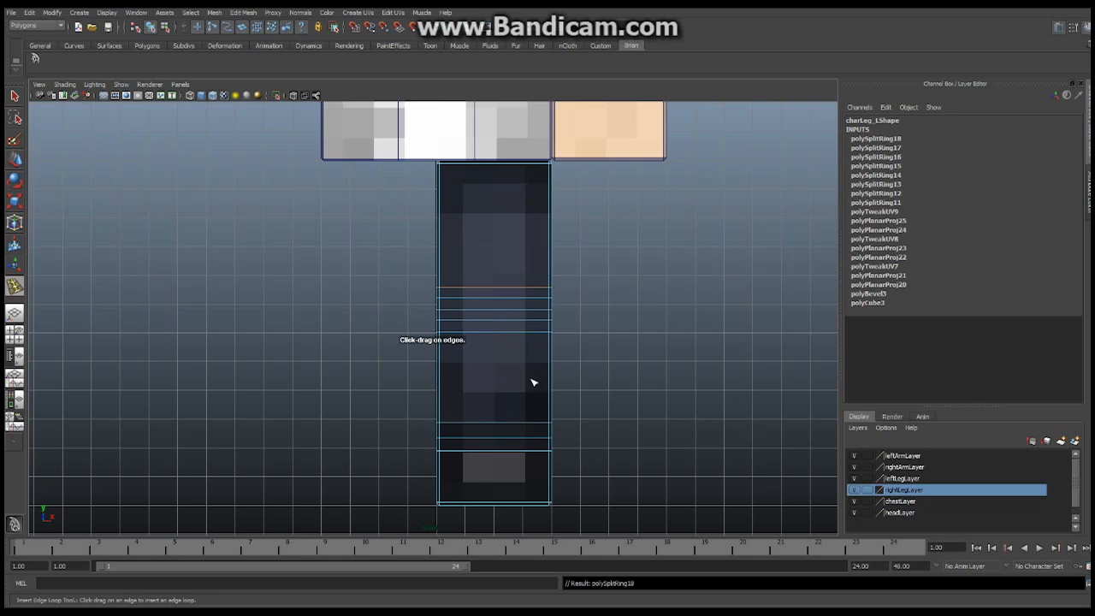
left_click(15, 95)
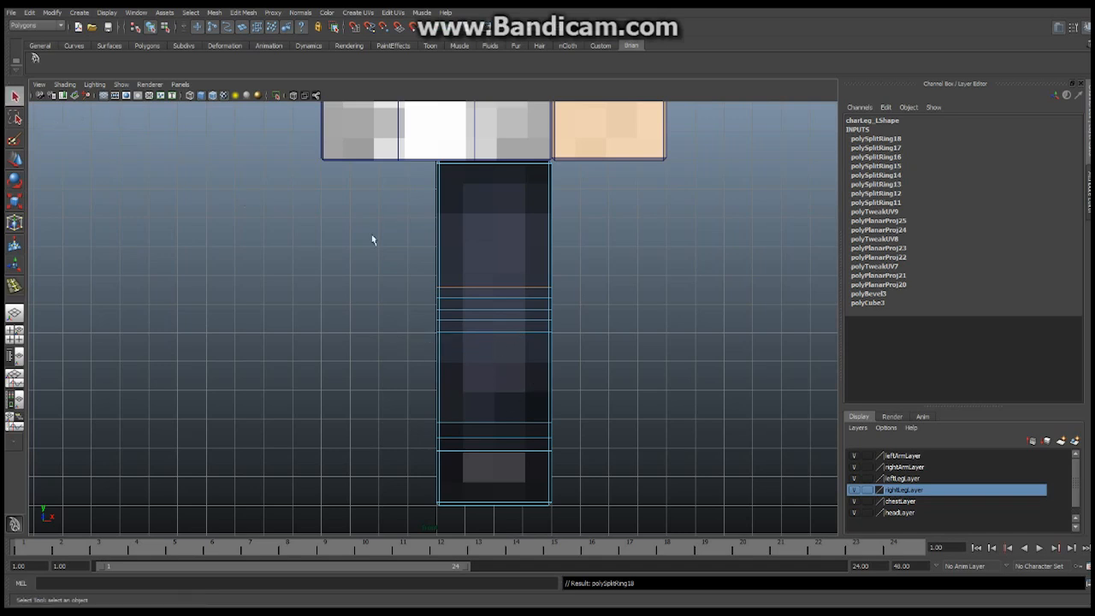
Return to object mode, duplicate the finished leg and move the copy along X away from the original, to about -6.6.
right_click_drag(545, 282, 588, 267)
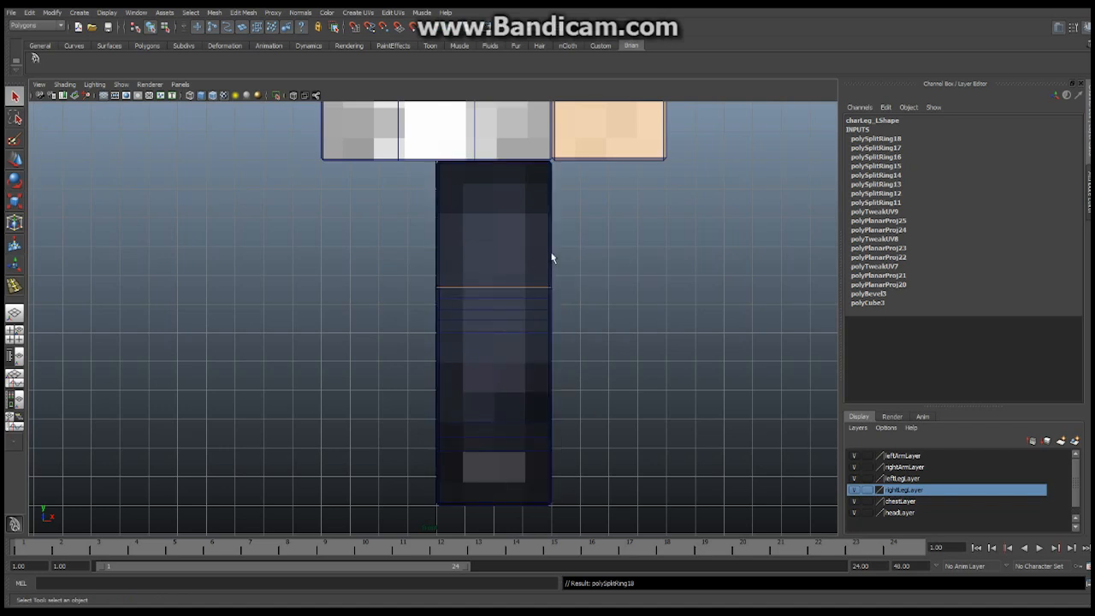
right_click_drag(534, 242, 569, 221)
left_click(519, 248)
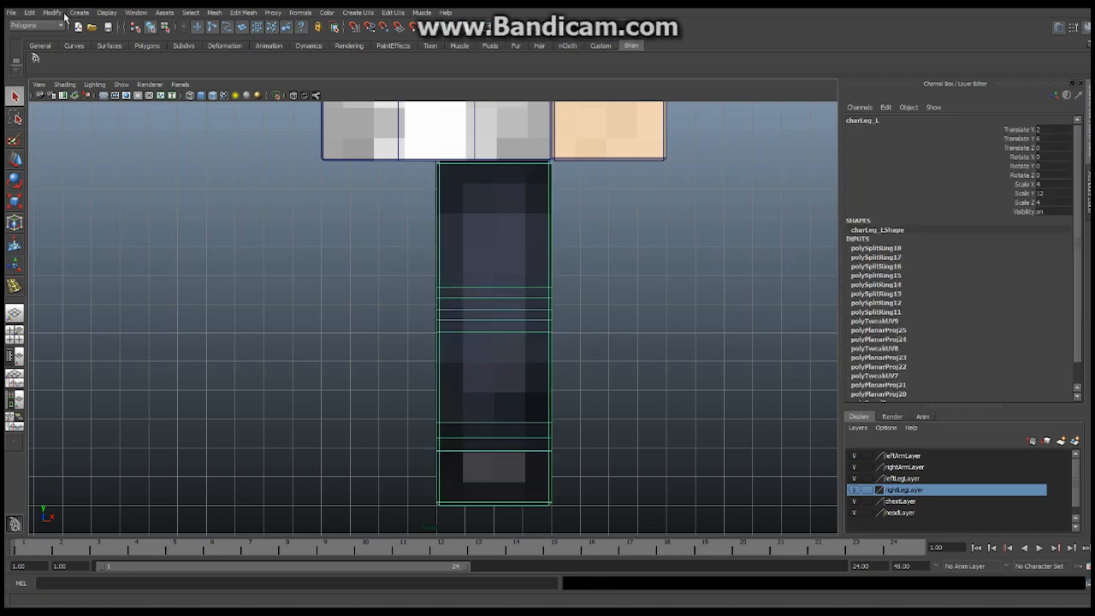
left_click(29, 12)
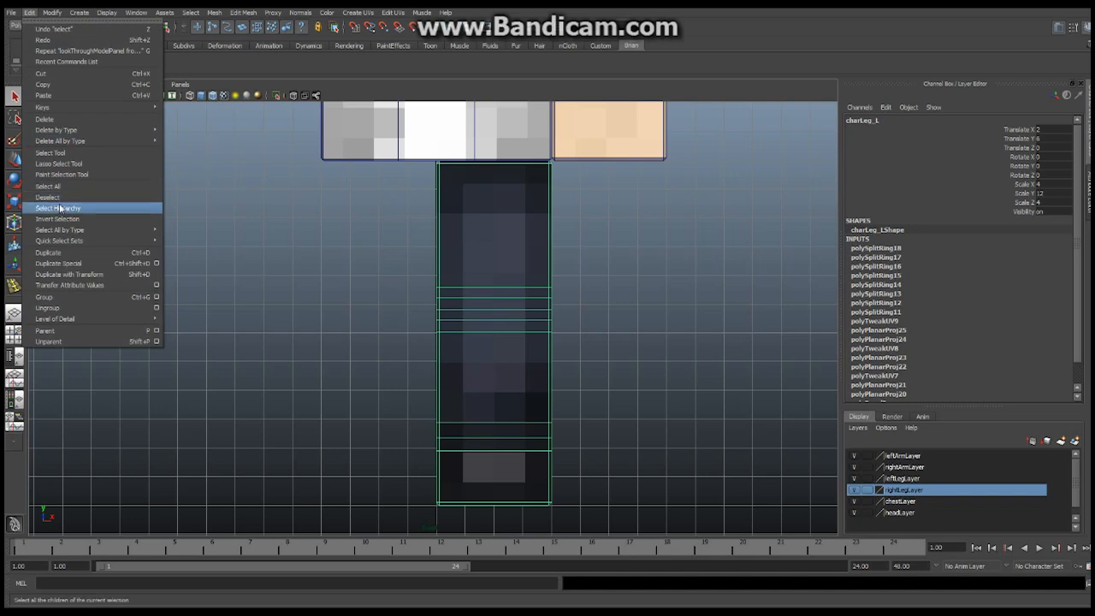
left_click(65, 254)
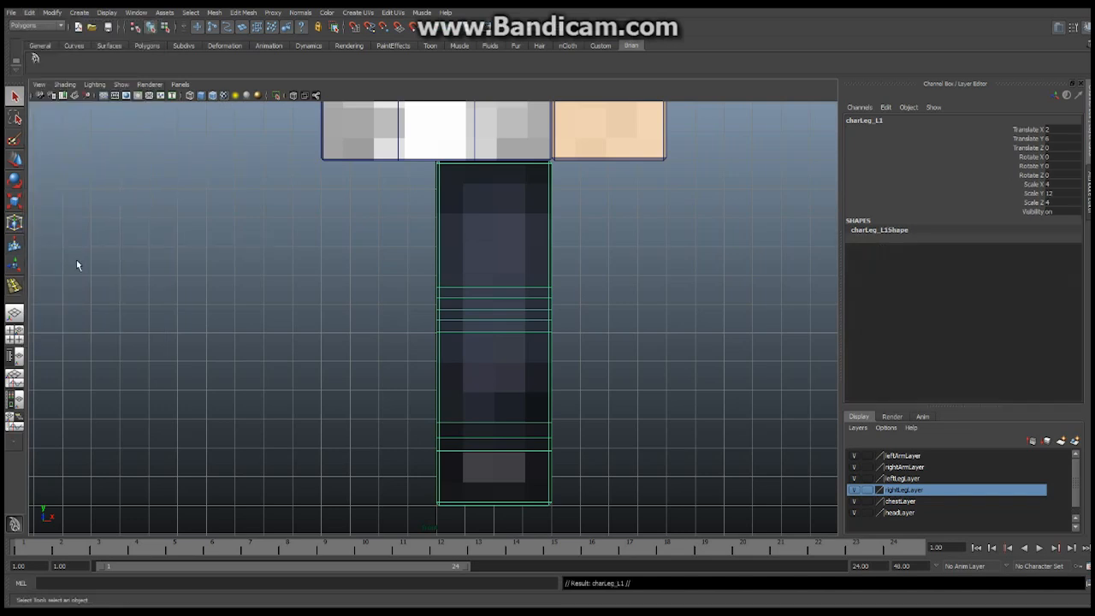
left_click(14, 160)
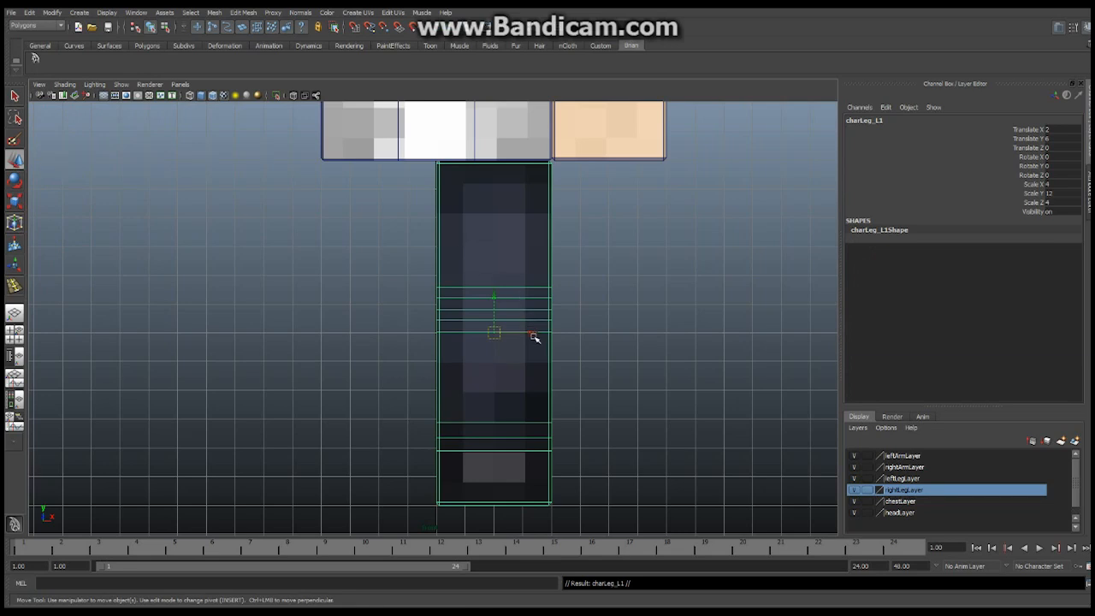
left_click_drag(532, 332, 286, 320)
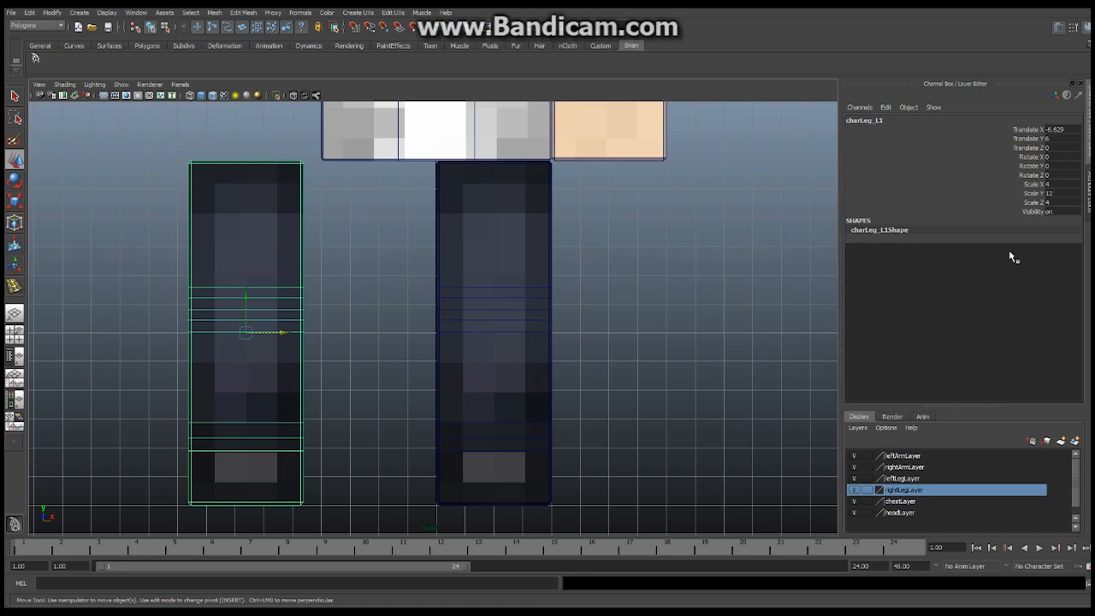
Rename the duplicated leg as charLeg_R.
double_click(882, 120)
left_click(873, 120)
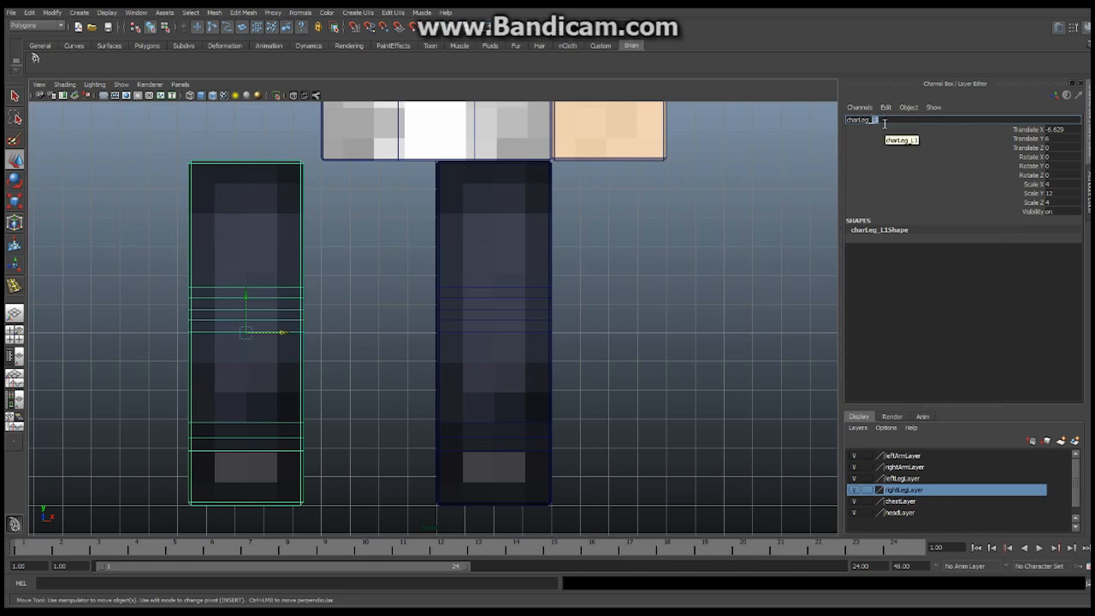
type("R")
key("Return")
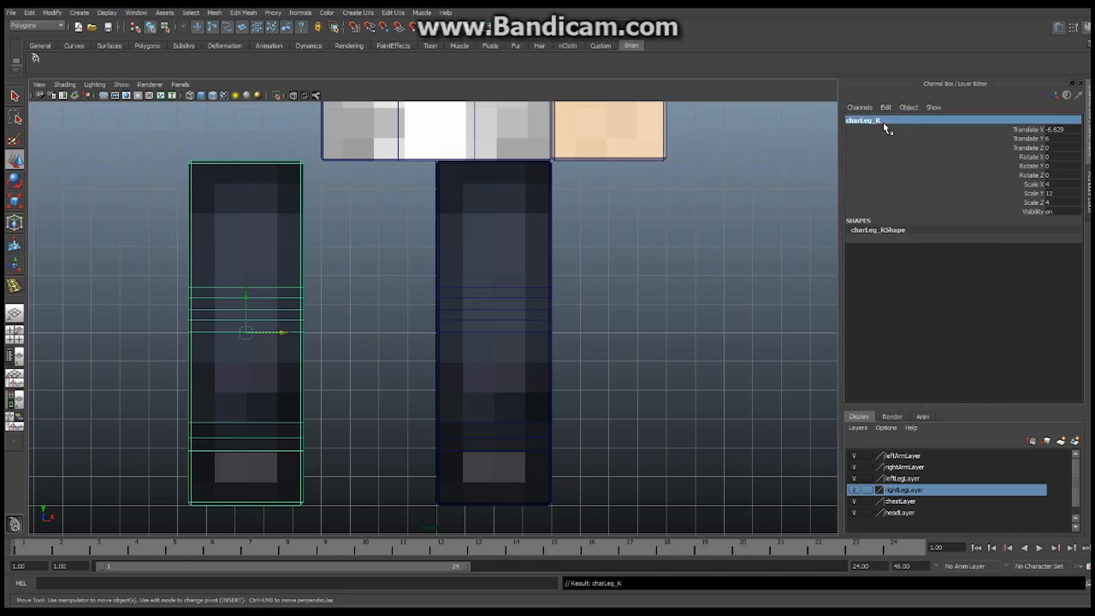
Check the original leg's translation values and set the duplicated leg's Translate X to -2.
left_click(498, 225)
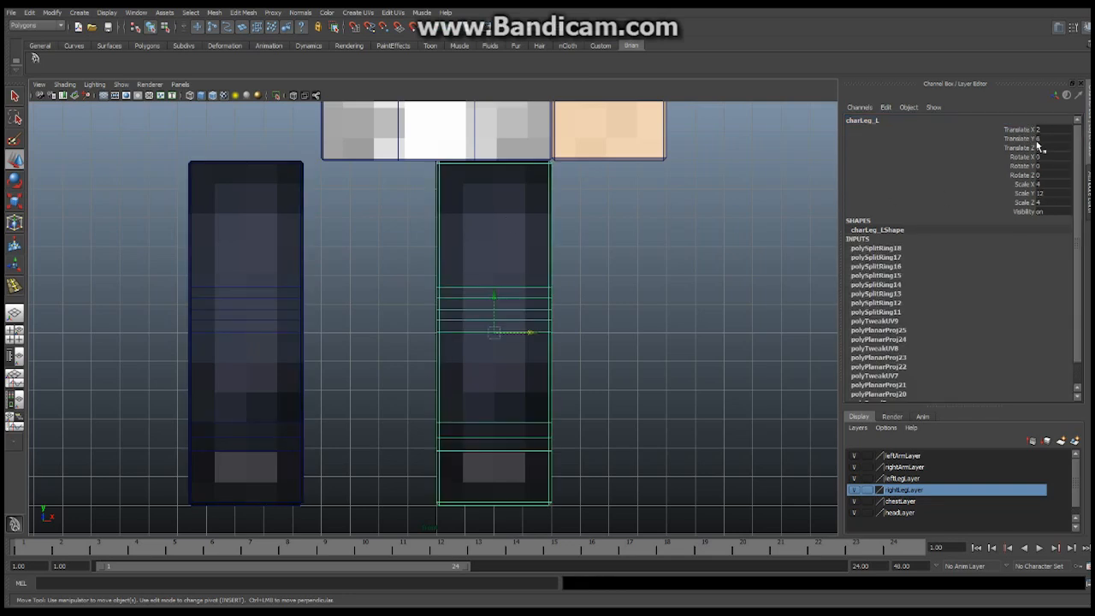
left_click(269, 248)
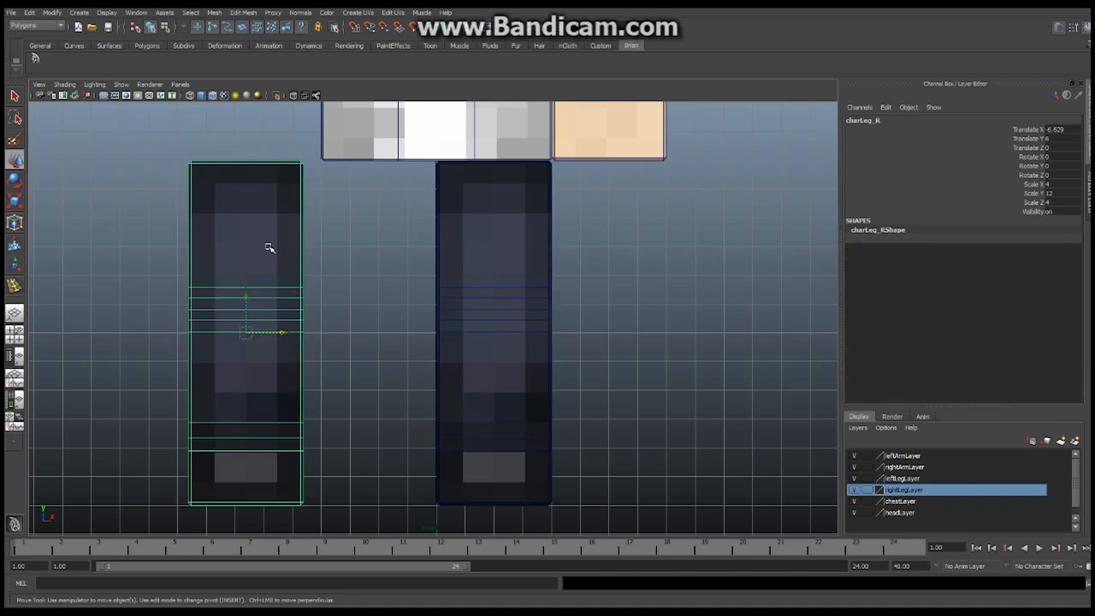
double_click(1064, 129)
type("-2")
key("Return")
With the Insert Edge Loop Tool, add three closely spaced horizontal edge loops around the wrist of the grey-jacketed character's arm.
middle_click_drag(506, 223, 513, 341, "alt")
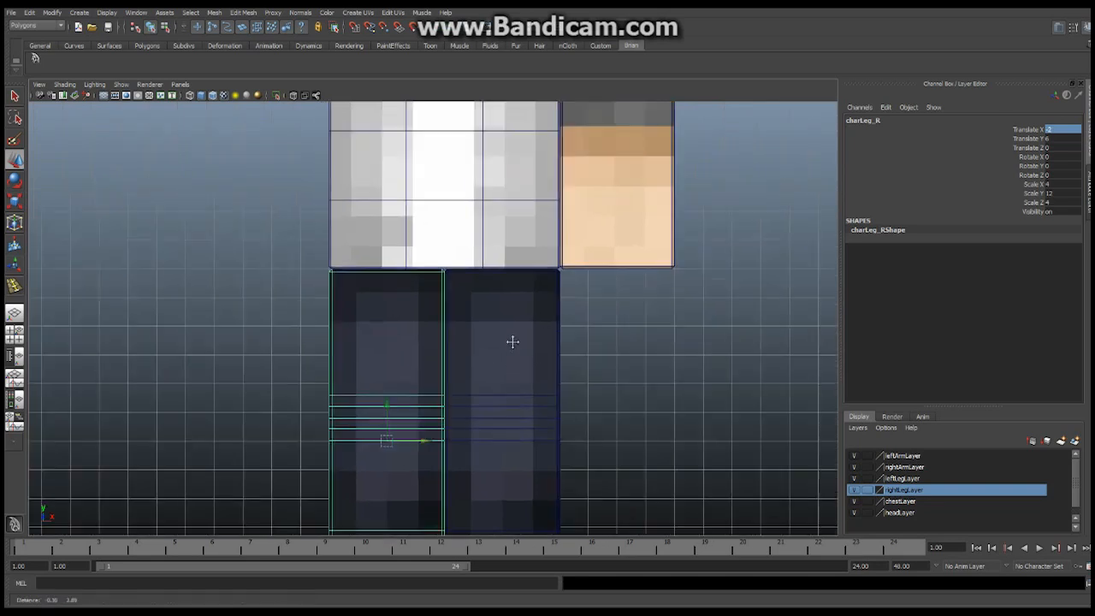
scroll(512, 341, "down", 8)
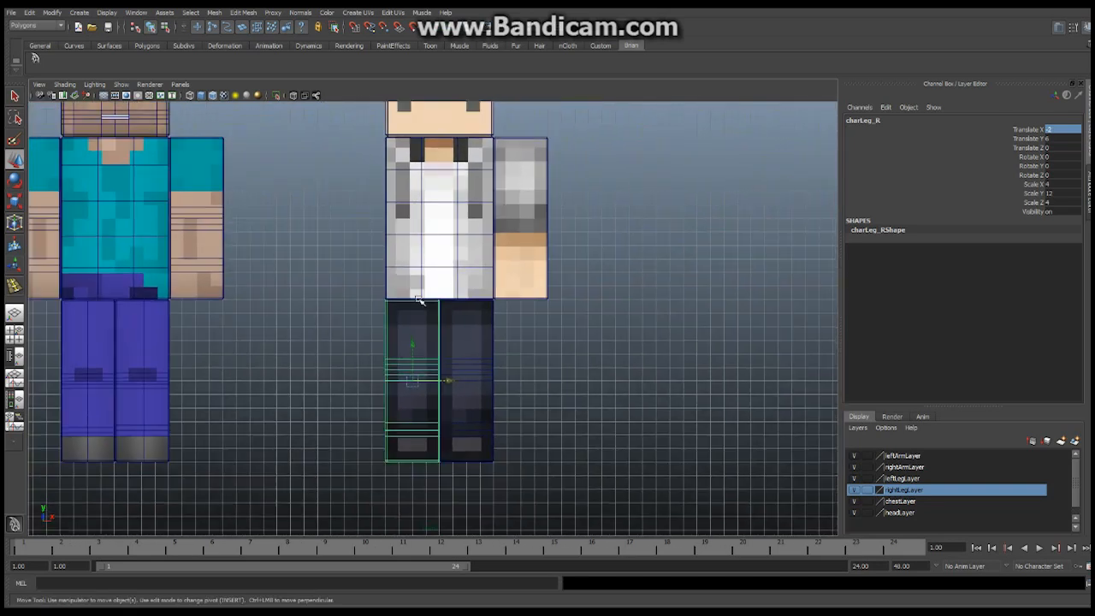
scroll(419, 300, "down", 2)
middle_click_drag(482, 300, 506, 272, "alt")
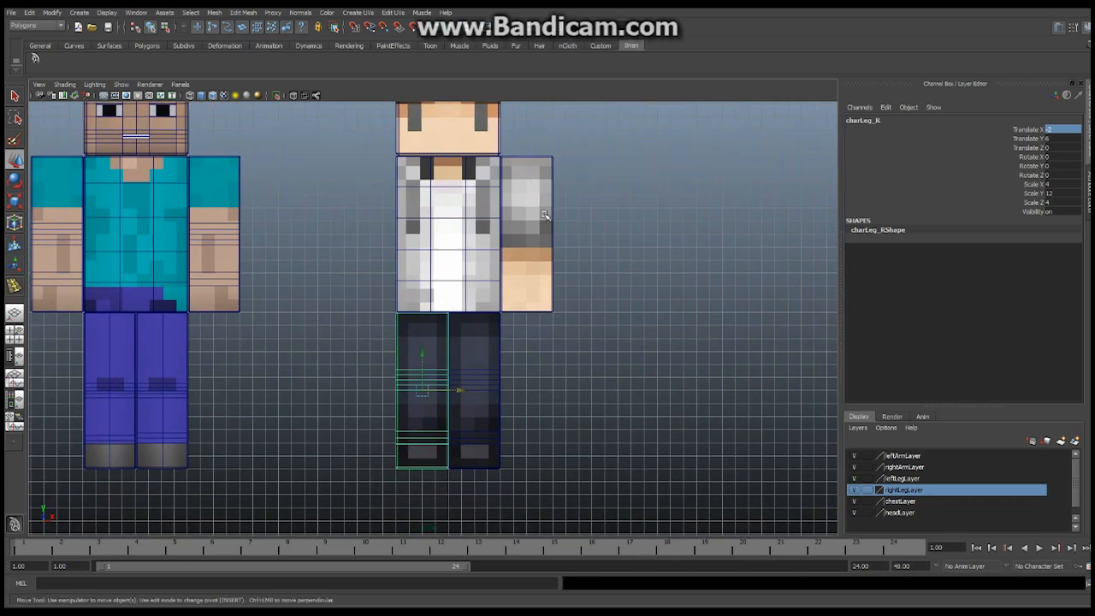
scroll(548, 222, "up", 4)
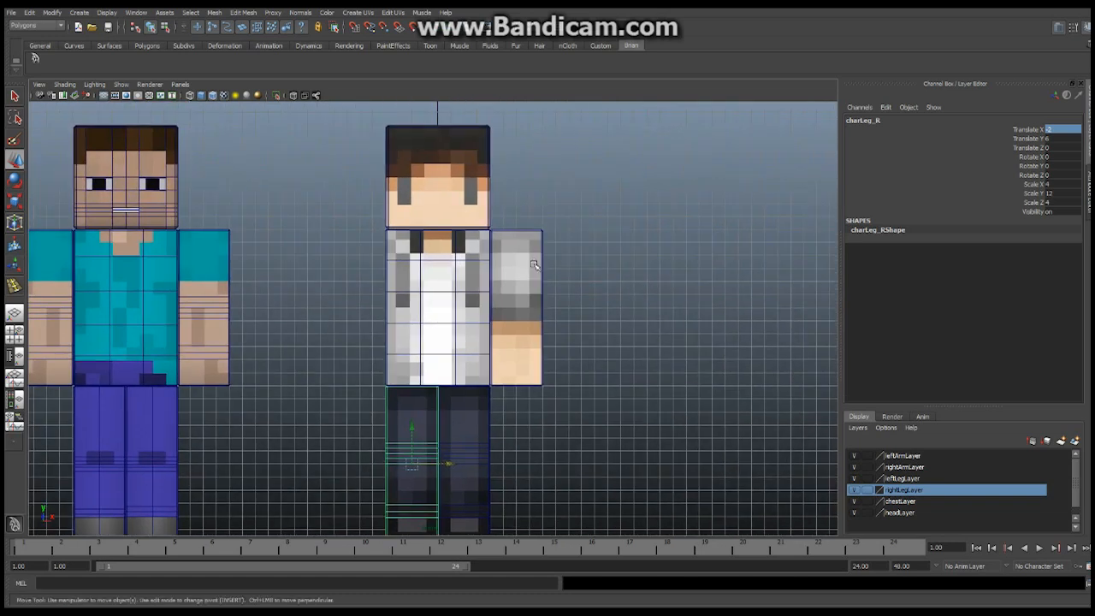
middle_click_drag(625, 273, 543, 285, "alt")
right_click_drag(487, 298, 761, 261, "alt")
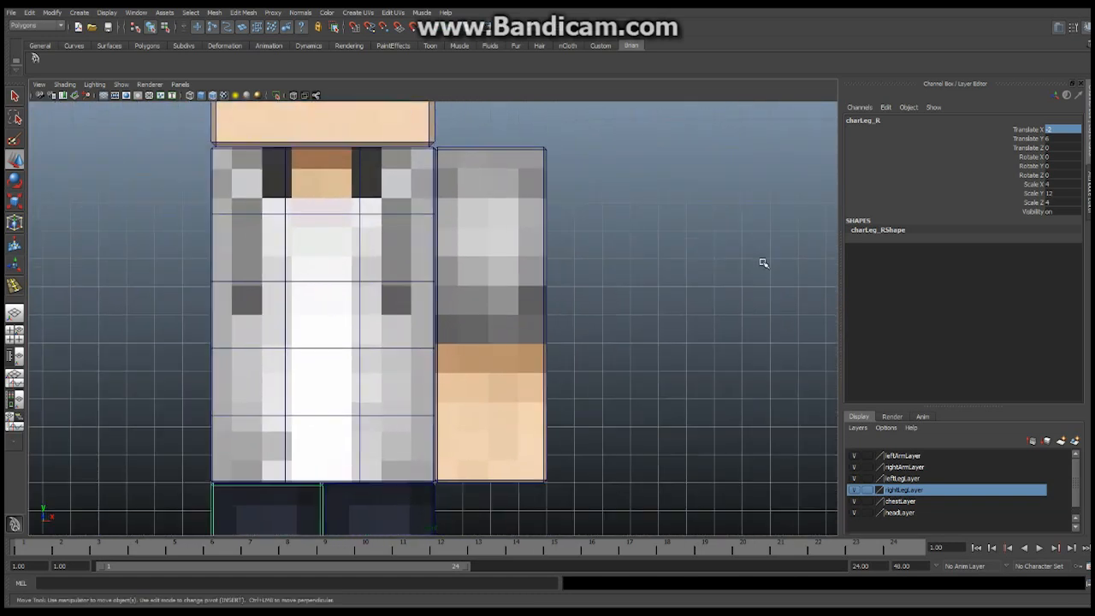
middle_click_drag(571, 270, 574, 269, "alt")
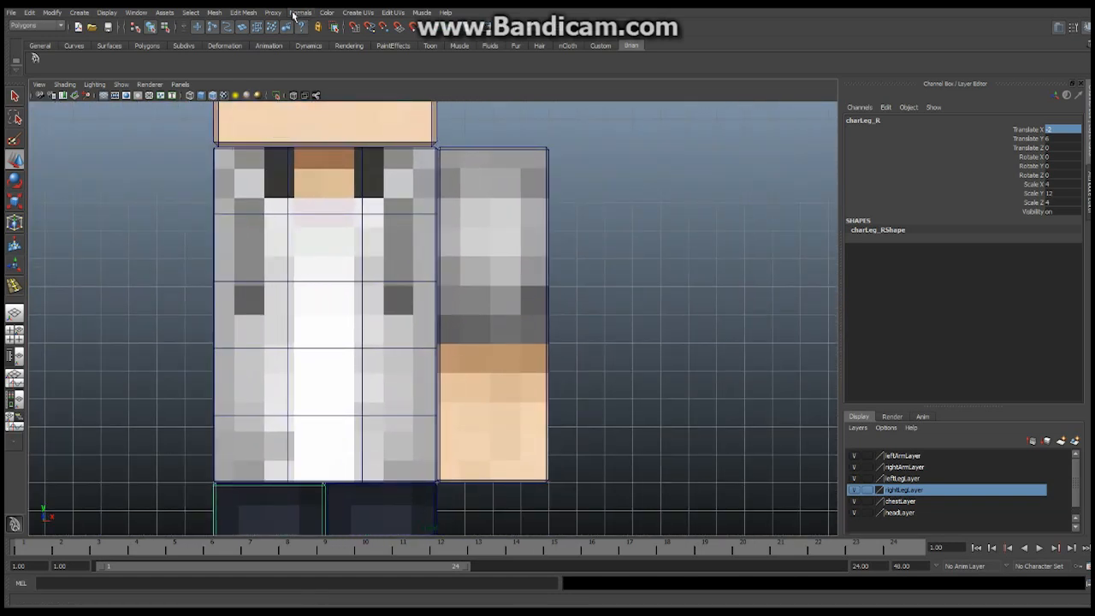
left_click(243, 12)
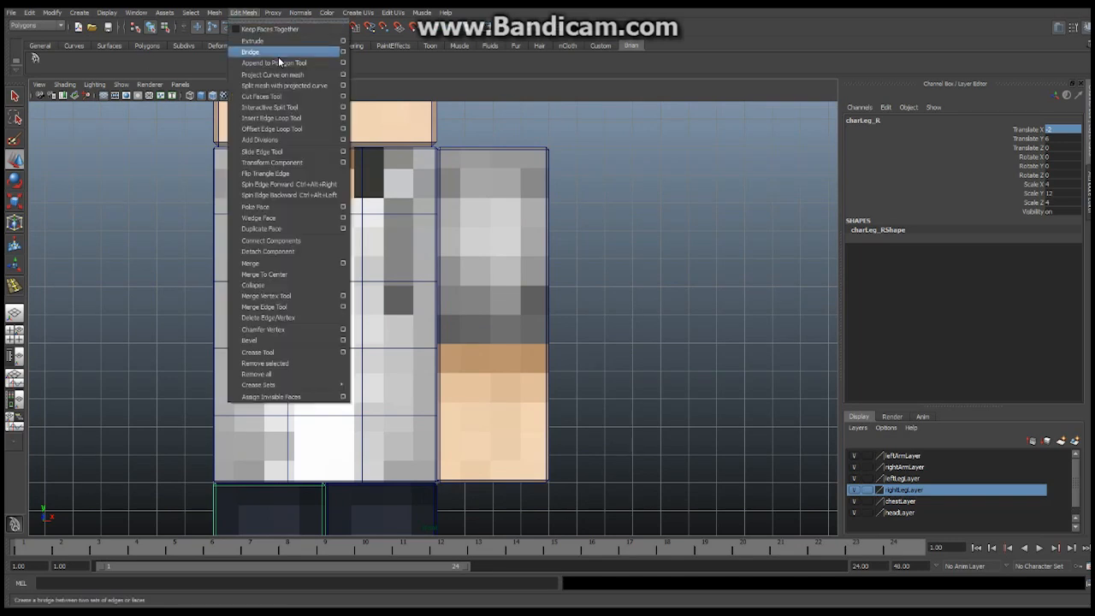
left_click(288, 119)
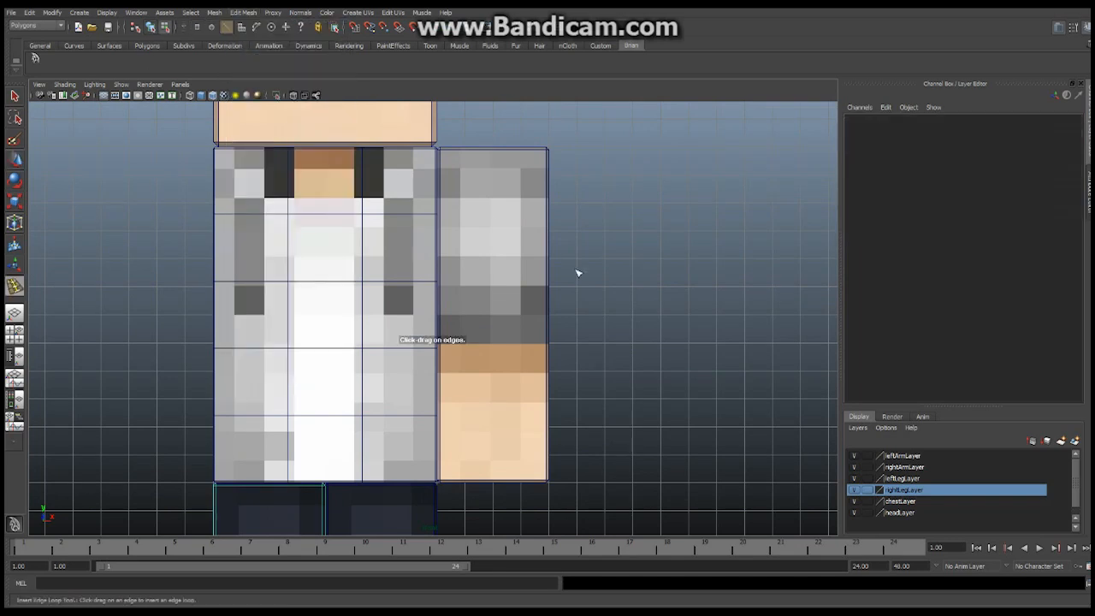
left_click(549, 408)
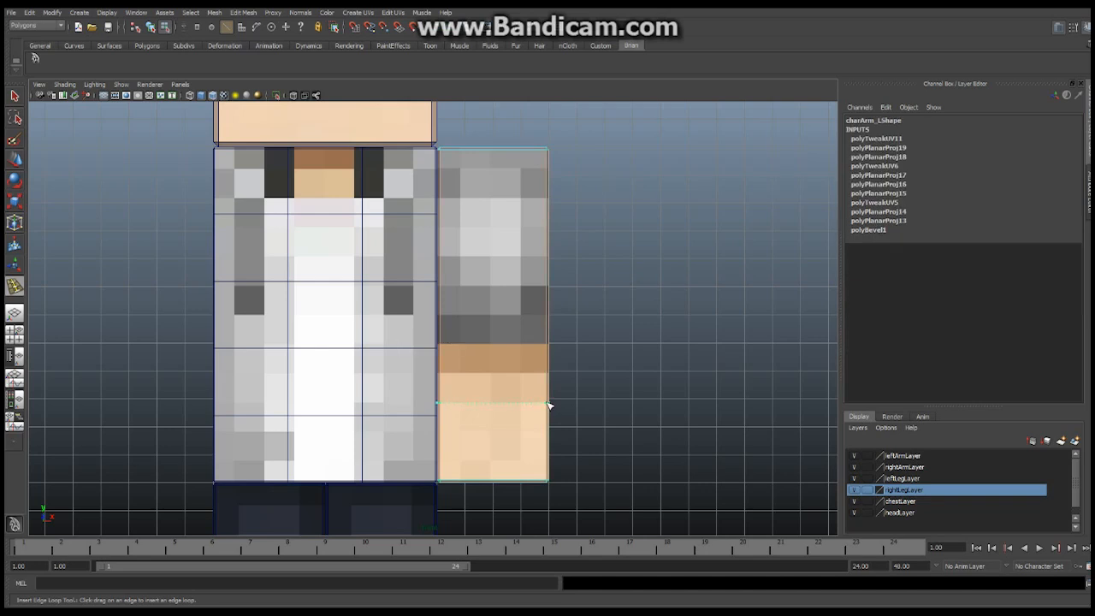
left_click(550, 407)
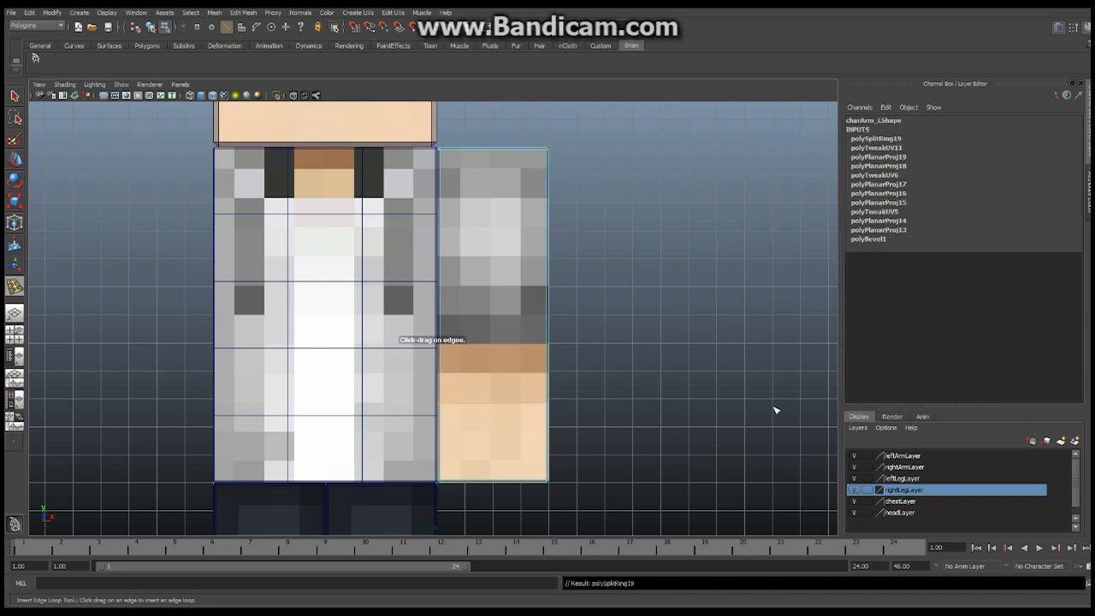
left_click(550, 392)
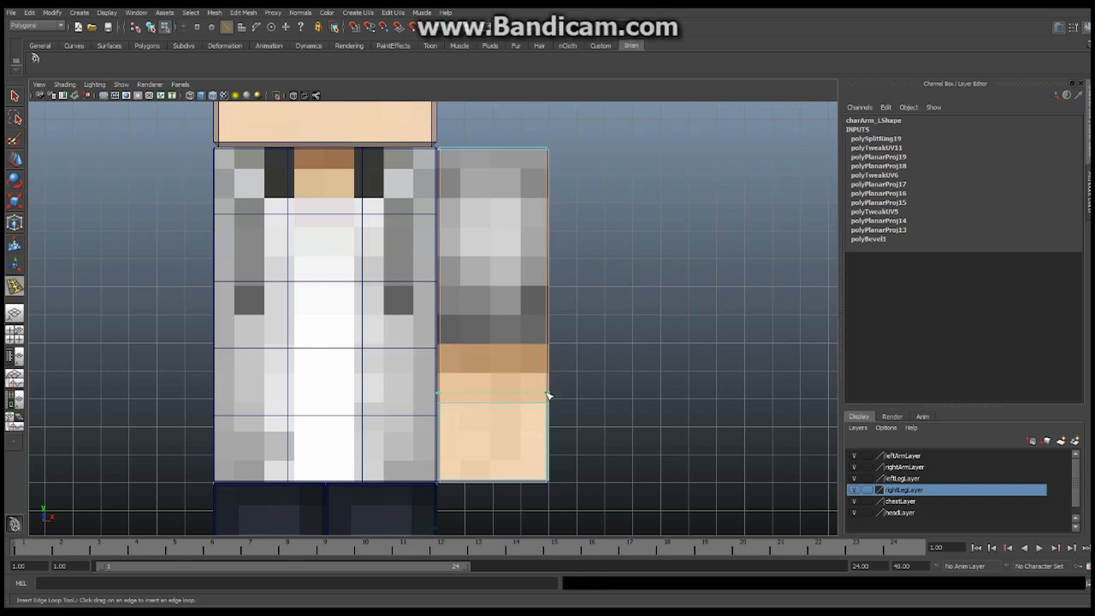
left_click(549, 416)
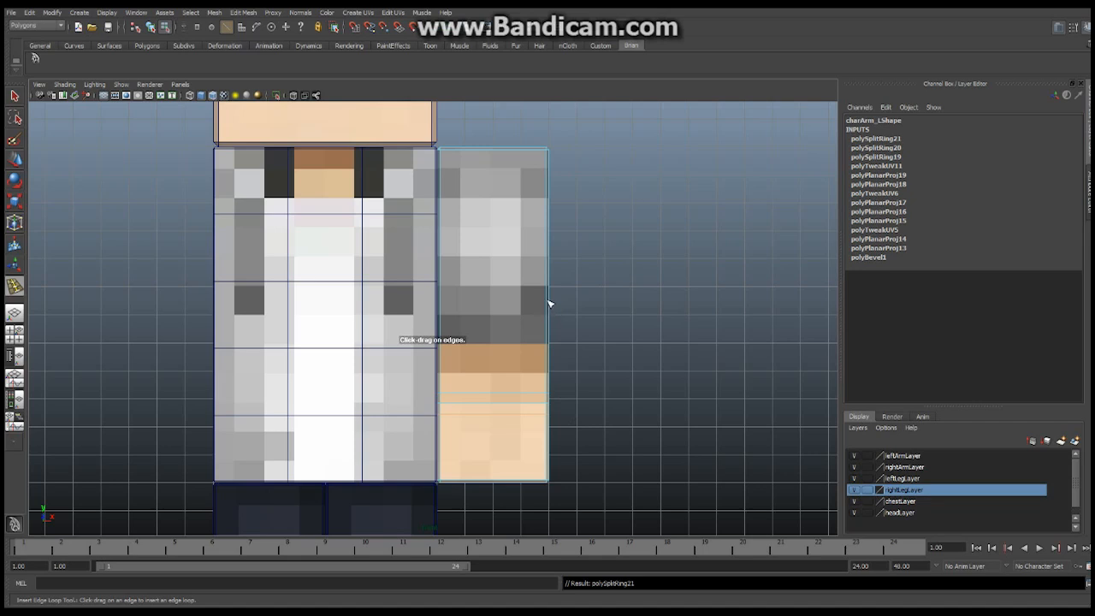
Insert five horizontal edge loops around the same arm's elbow: one in the middle, two above it and two below.
left_click_drag(548, 304, 550, 289)
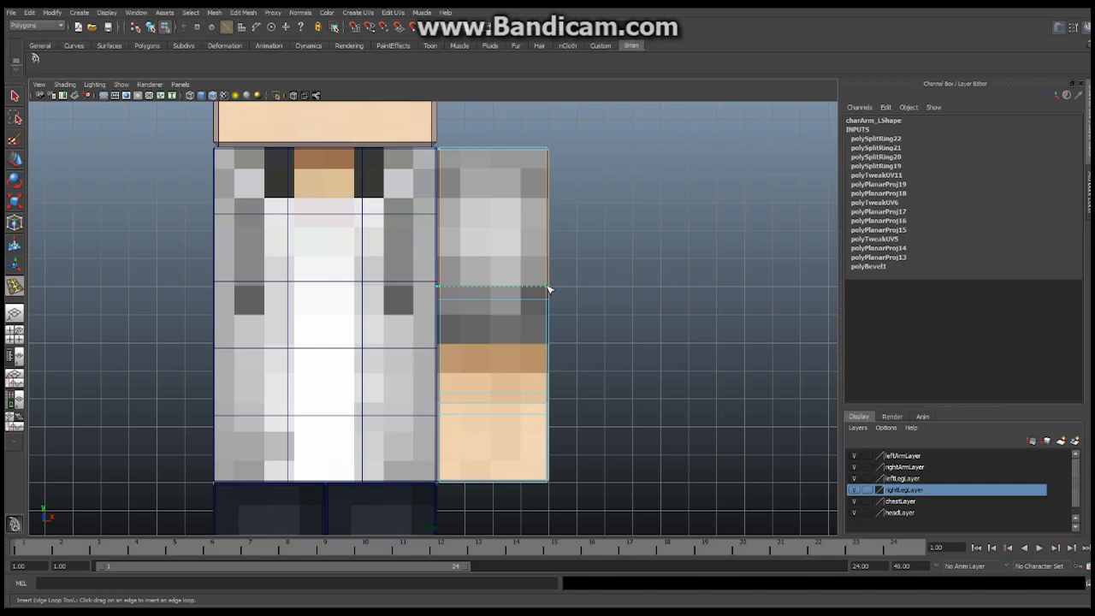
left_click_drag(549, 290, 549, 290)
left_click(546, 317)
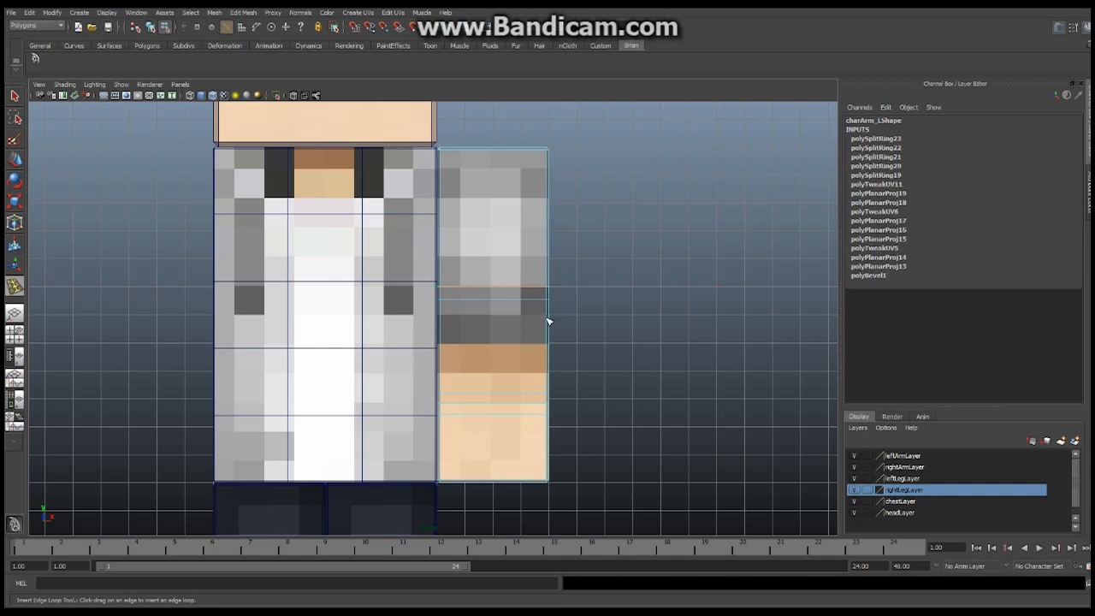
left_click(549, 320)
left_click_drag(549, 319, 549, 280)
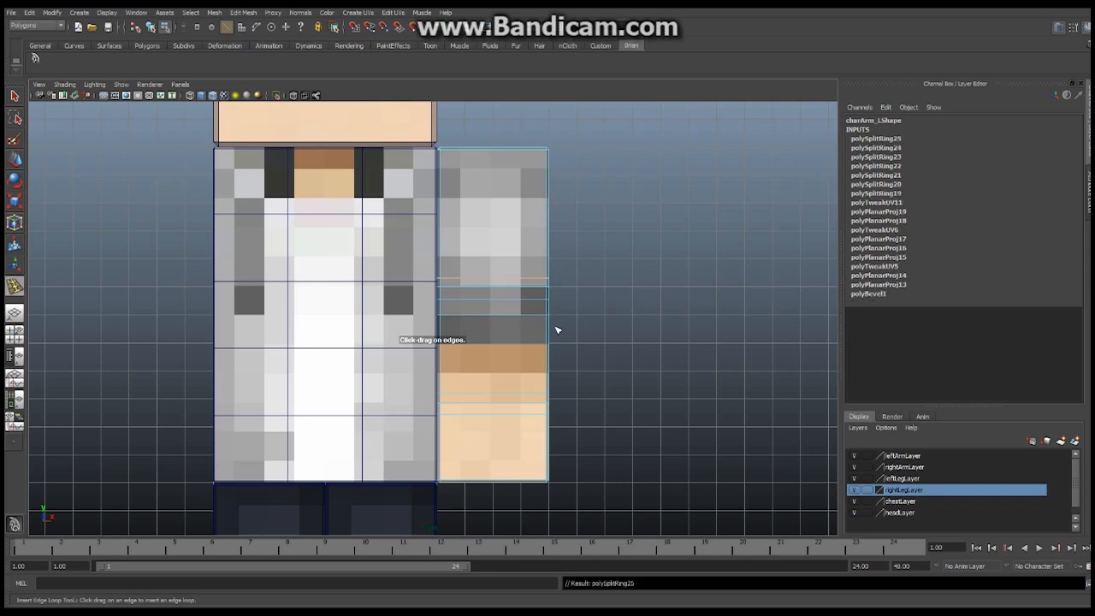
left_click_drag(549, 323, 549, 326)
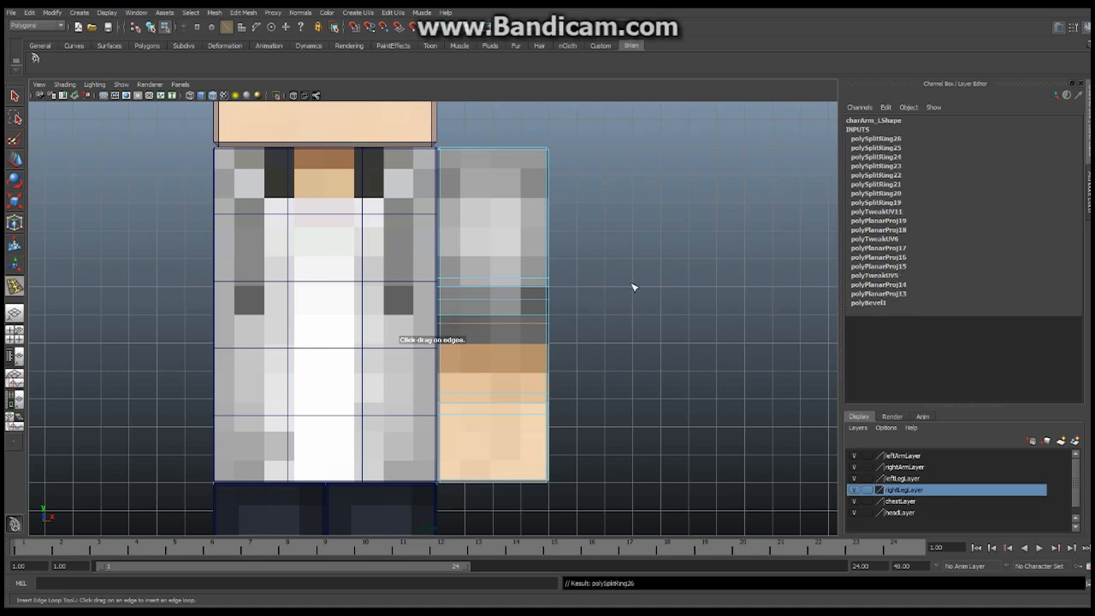
Return the arm to object mode with the Move tool, bring both characters into view and select the Steve model's arm nearest the new character.
scroll(502, 283, "down", 5)
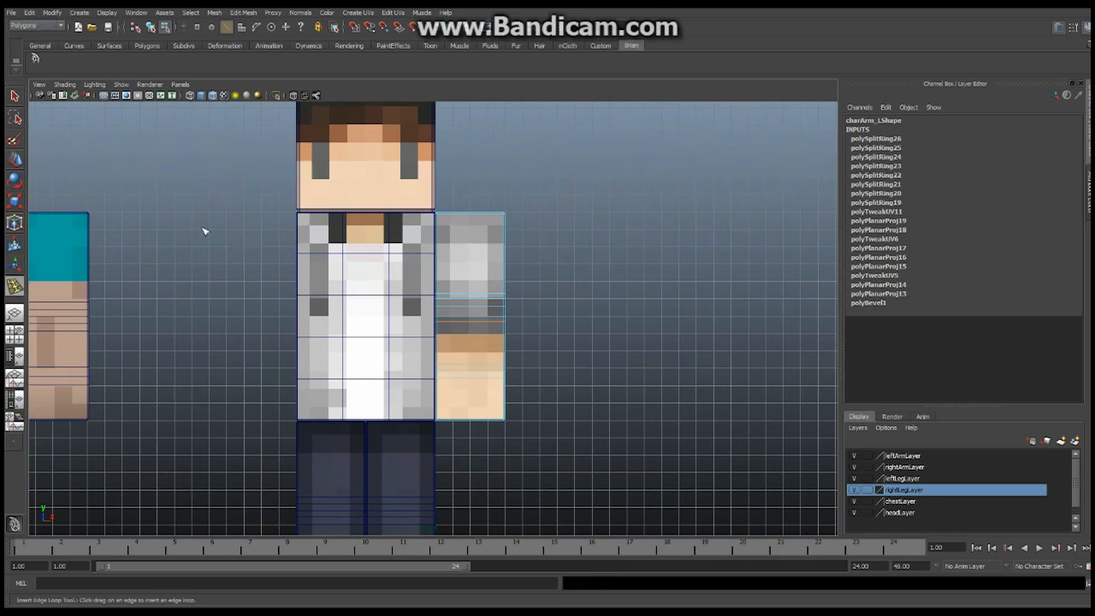
right_click_drag(393, 274, 425, 259)
key("w")
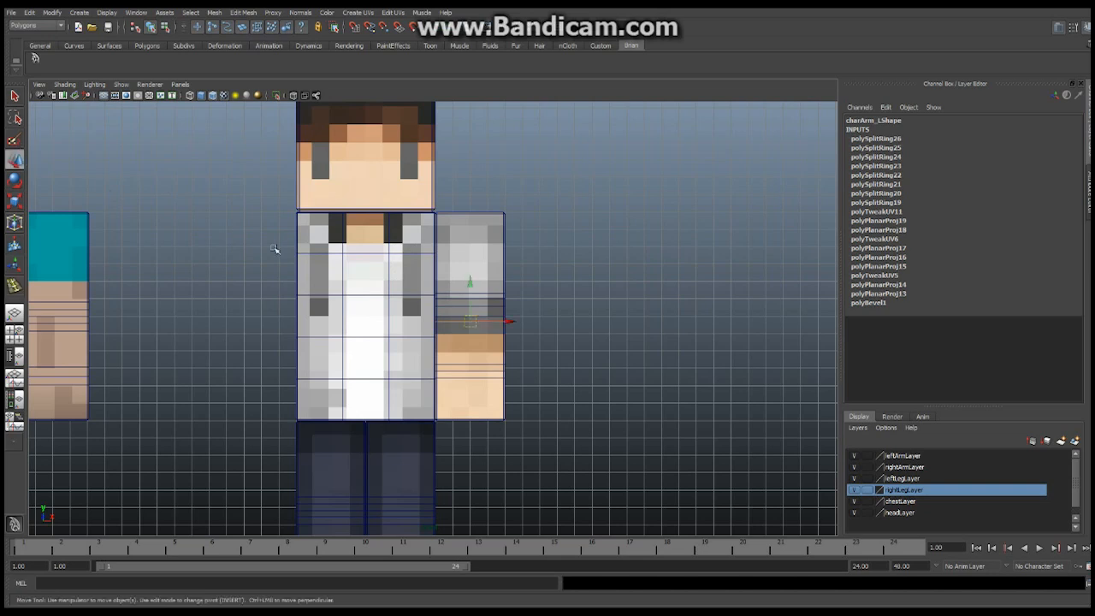
middle_click_drag(225, 253, 547, 228, "alt")
right_click_drag(547, 228, 463, 232, "alt")
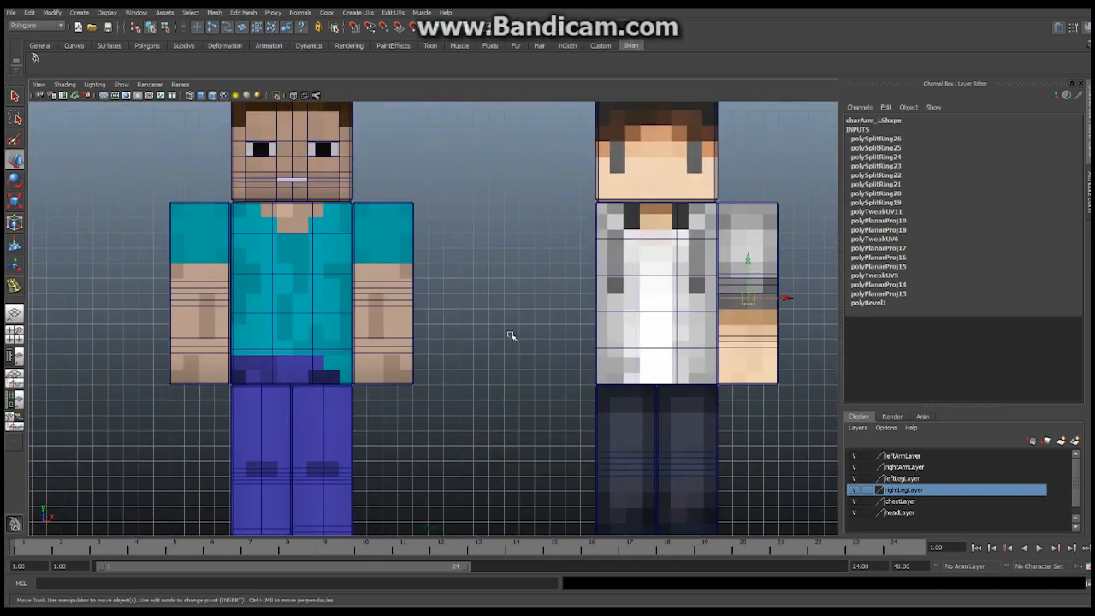
right_click_drag(592, 255, 509, 225, "alt")
middle_click_drag(510, 225, 550, 238, "alt")
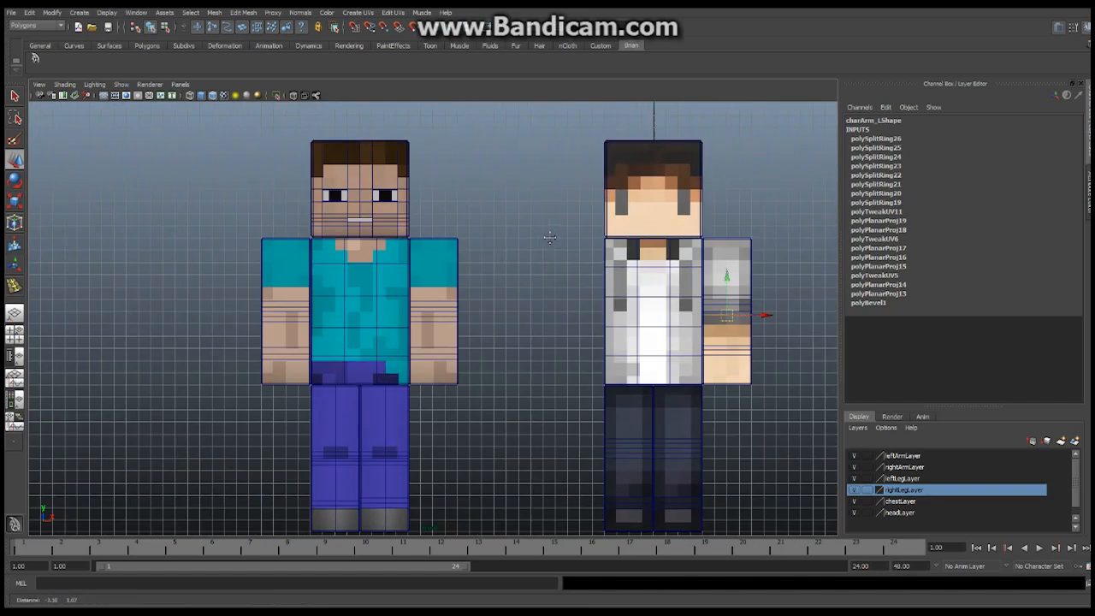
left_click(445, 257)
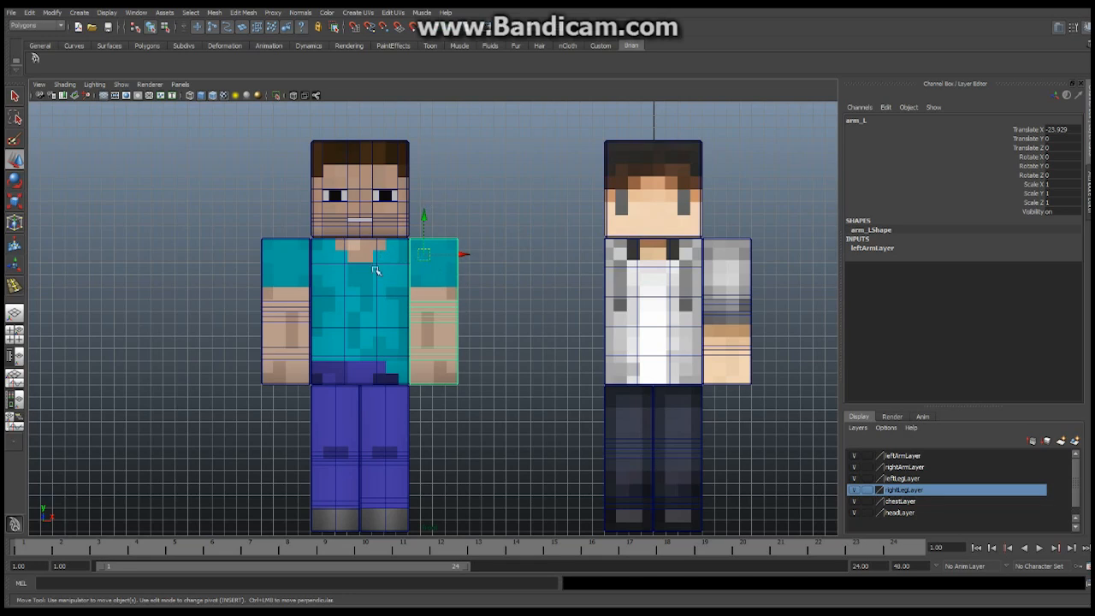
Test-rotate the Steve model's arm about 90 degrees around Z to check its shoulder pivot, and reset Rotate Z to 0.
left_click(733, 281)
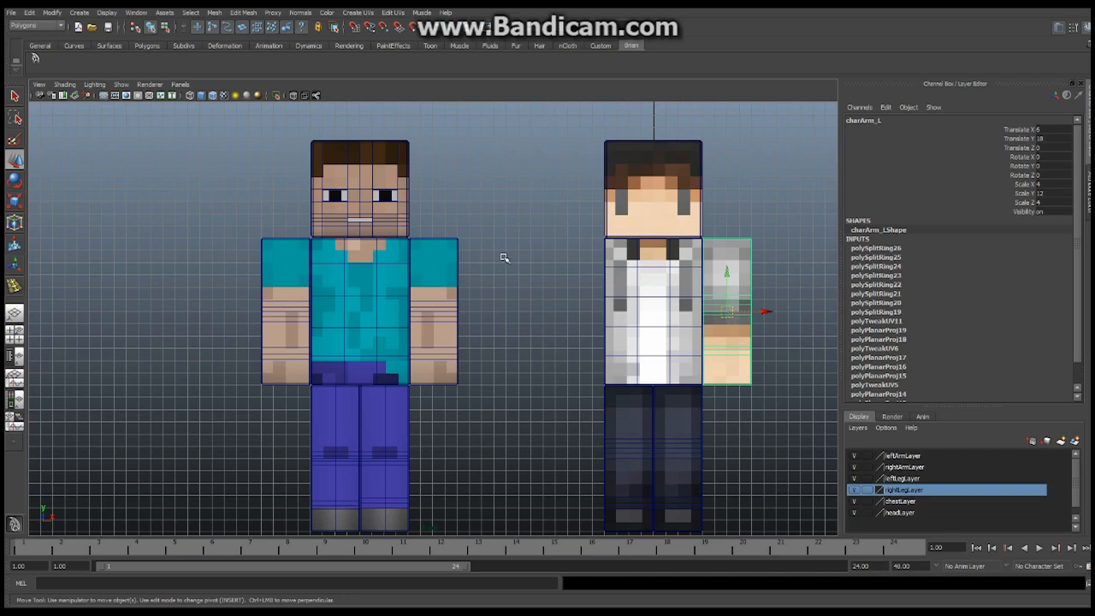
left_click(442, 261)
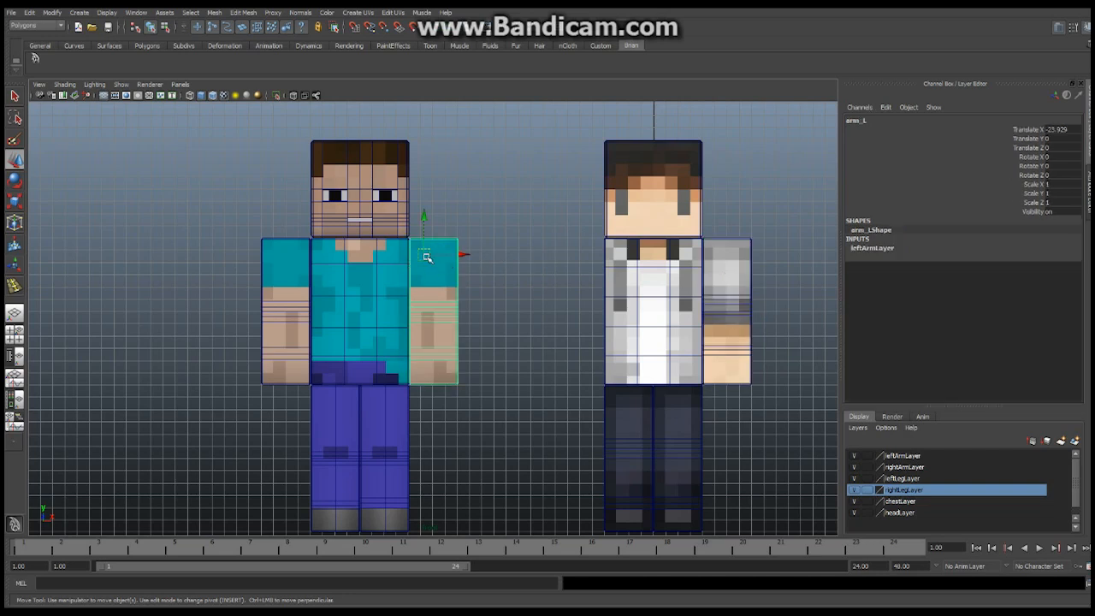
left_click(1034, 175)
middle_click_drag(521, 274, 557, 283)
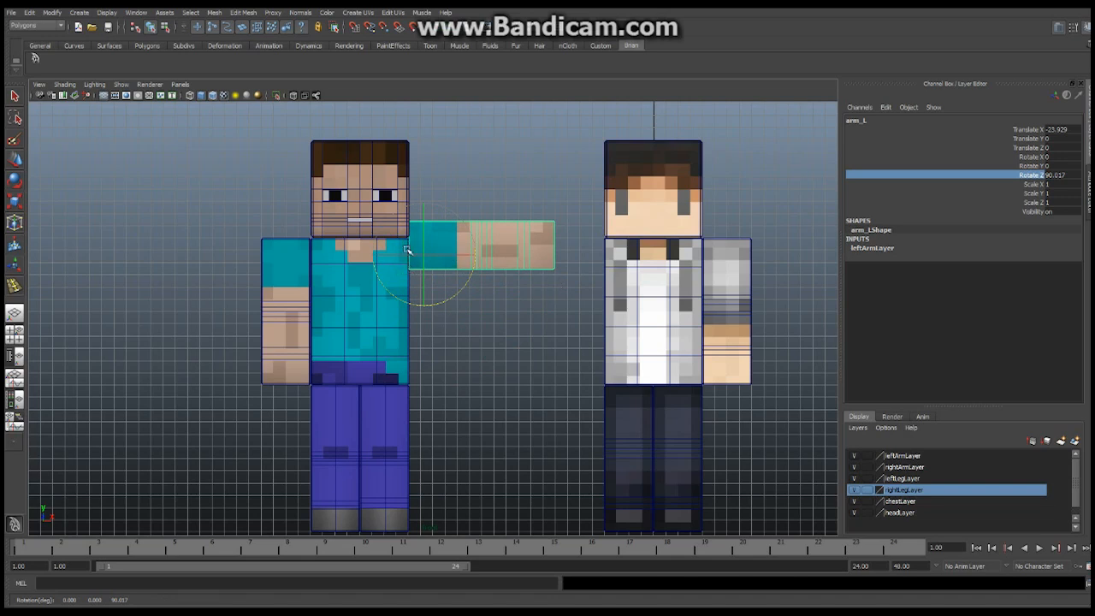
double_click(1061, 175)
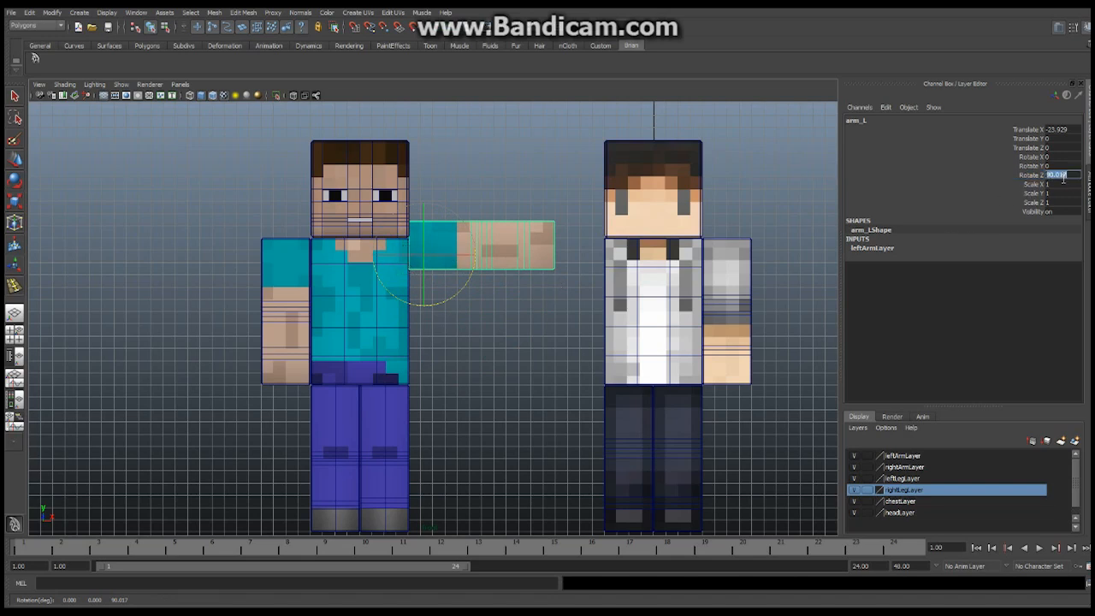
type("0")
key("Return")
key("w")
Try rotating the grey-jacketed character's arm around Z about its central pivot, and undo the rotation.
left_click(739, 268)
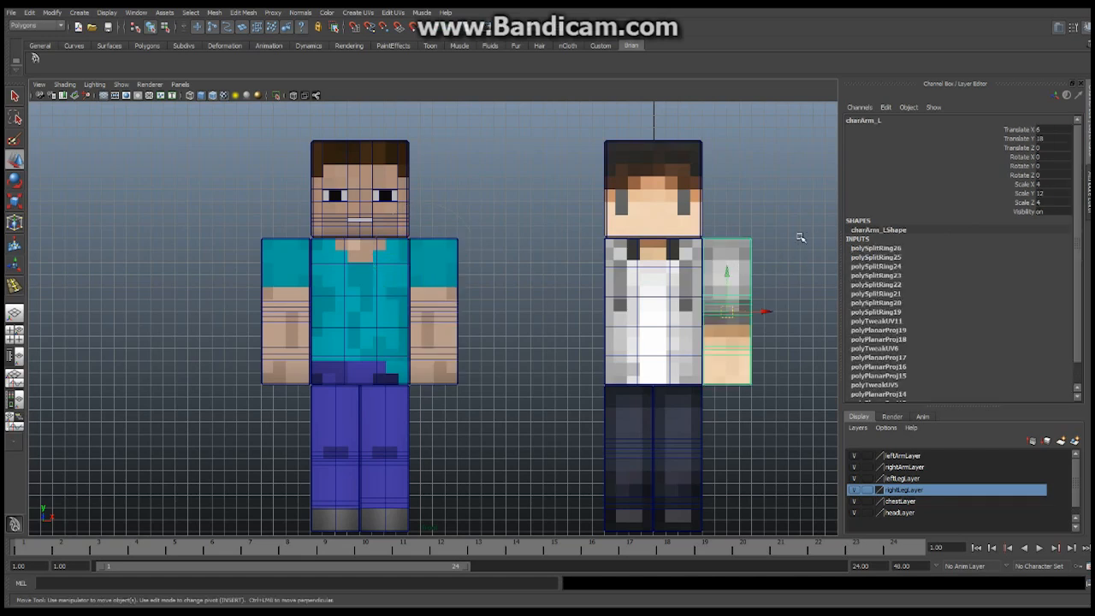
left_click(14, 180)
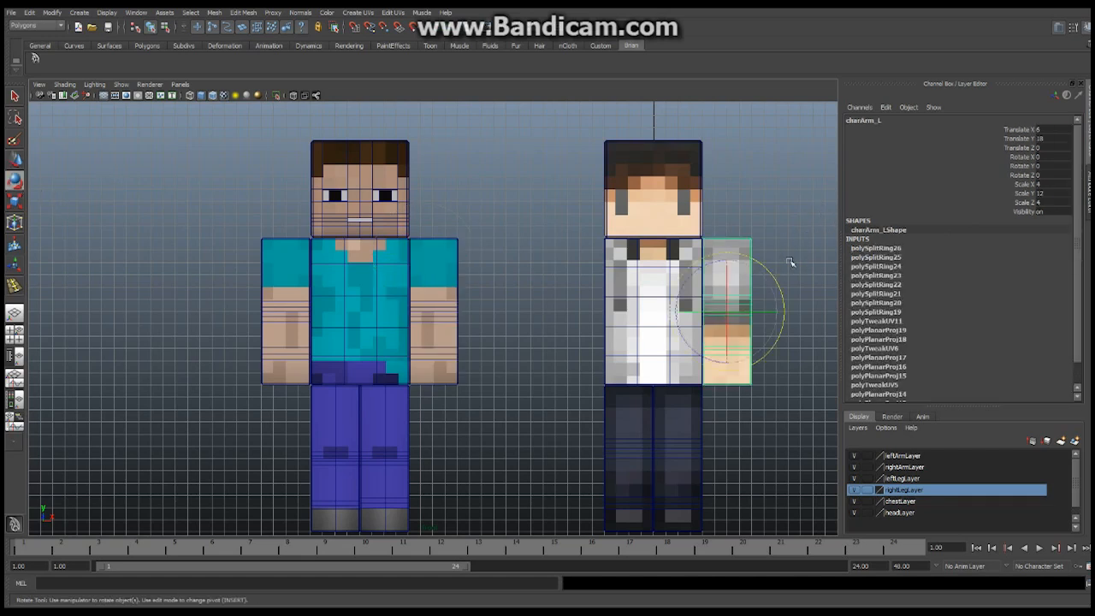
left_click(1023, 175)
middle_click_drag(821, 180, 686, 216)
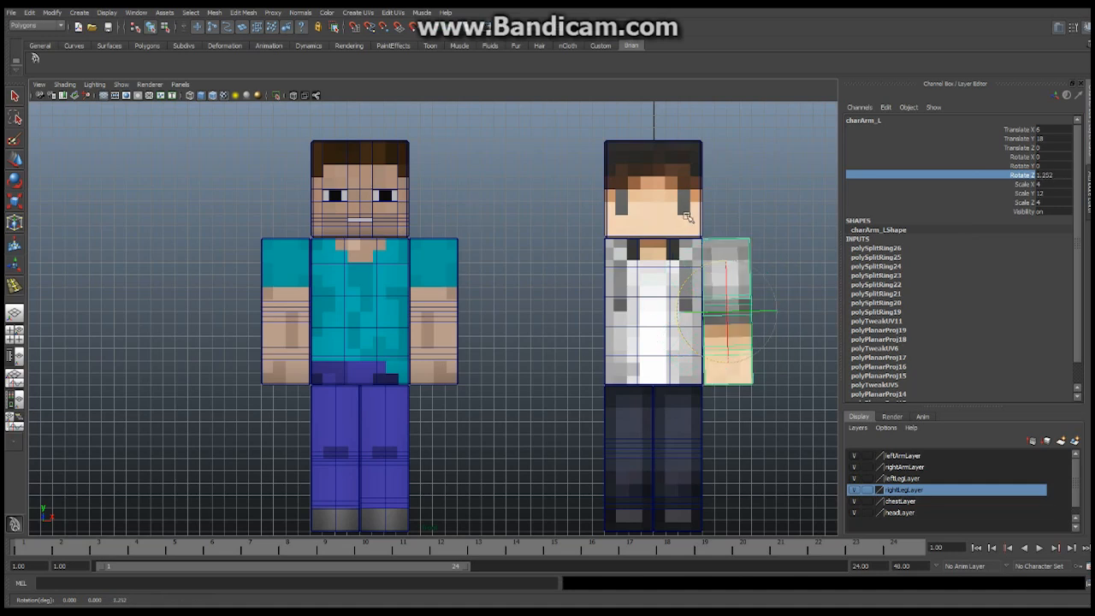
key("ctrl+z")
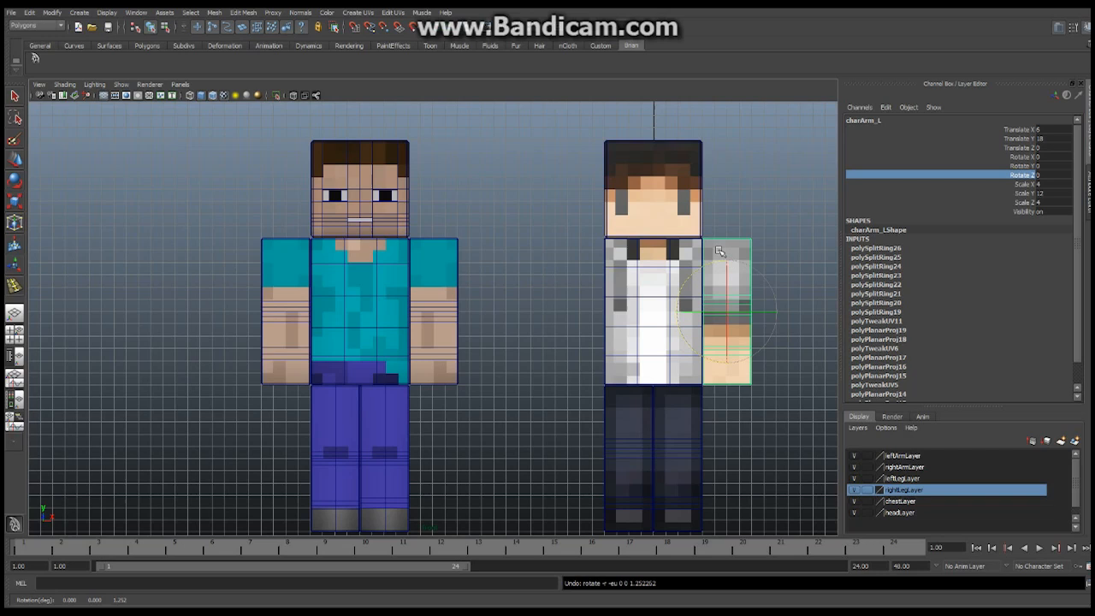
Move the pivot of the grey-jacketed character's arm up to the shoulder beside the torso, at about X 5, Y 22.9.
middle_click_drag(689, 268, 516, 297, "alt")
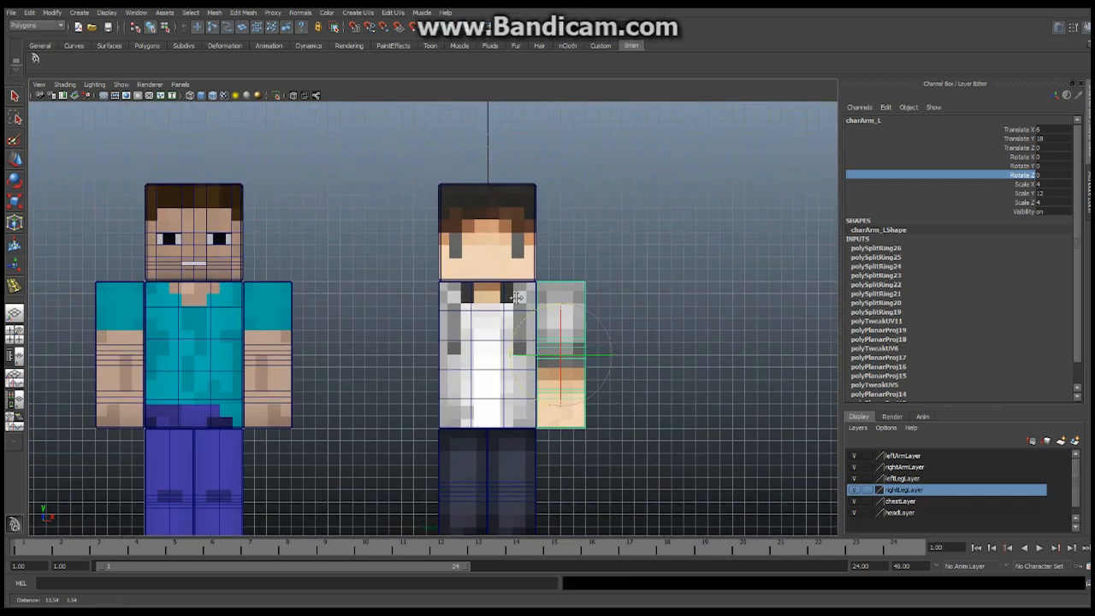
scroll(517, 296, "up", 6)
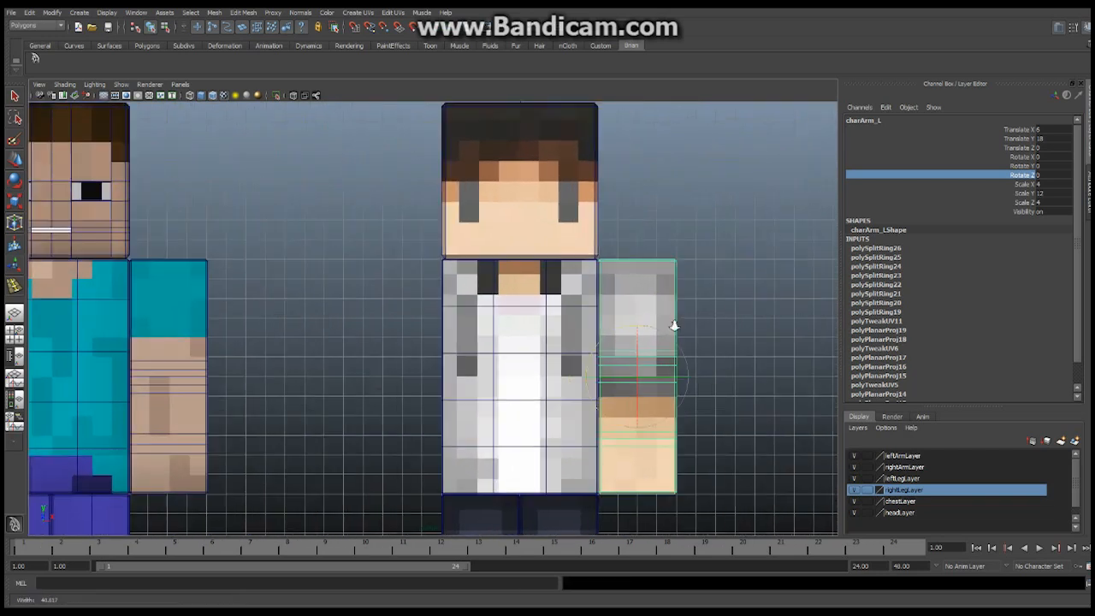
middle_click_drag(619, 279, 589, 255, "alt")
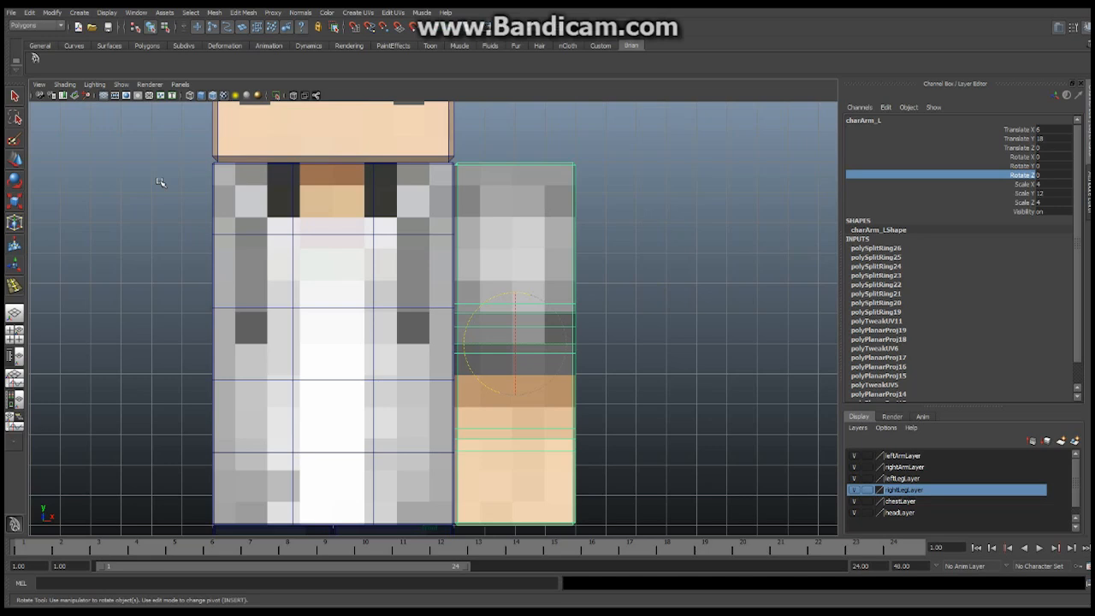
key("Insert")
key("Insert")
key("Insert")
left_click_drag(514, 317, 522, 196)
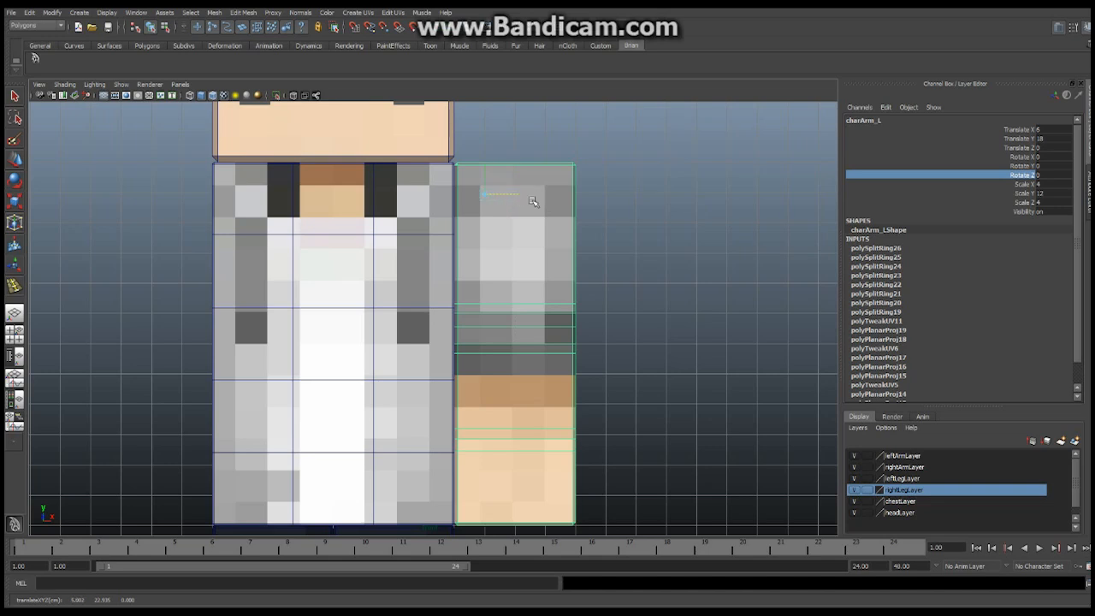
Test-rotate the arm about 90 degrees around Z from its shoulder pivot, and set Rotate Z back to 0.
key("e")
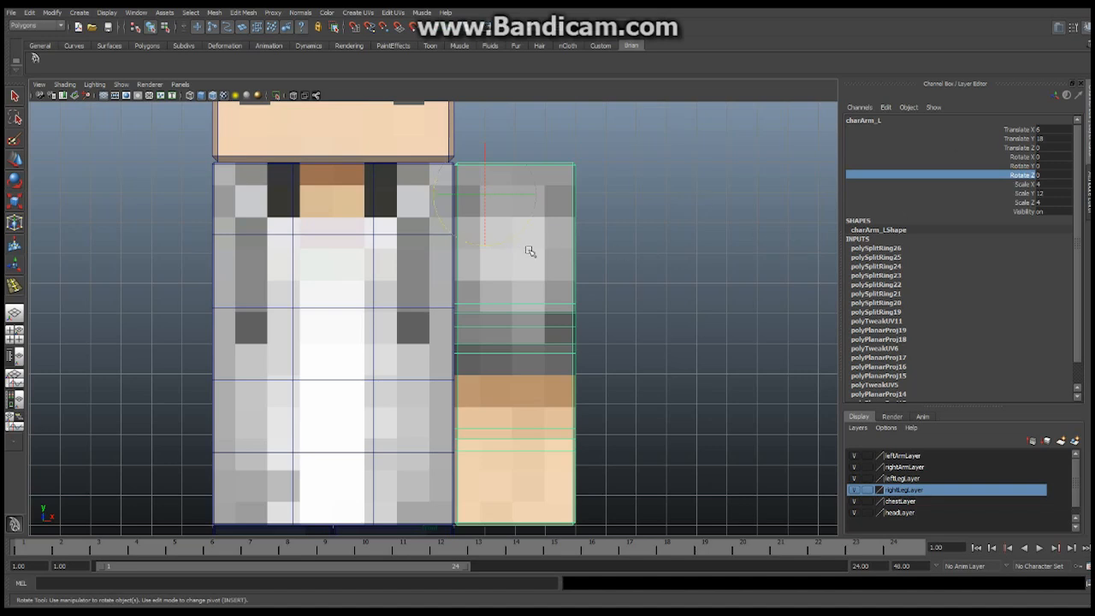
middle_click_drag(513, 254, 675, 249)
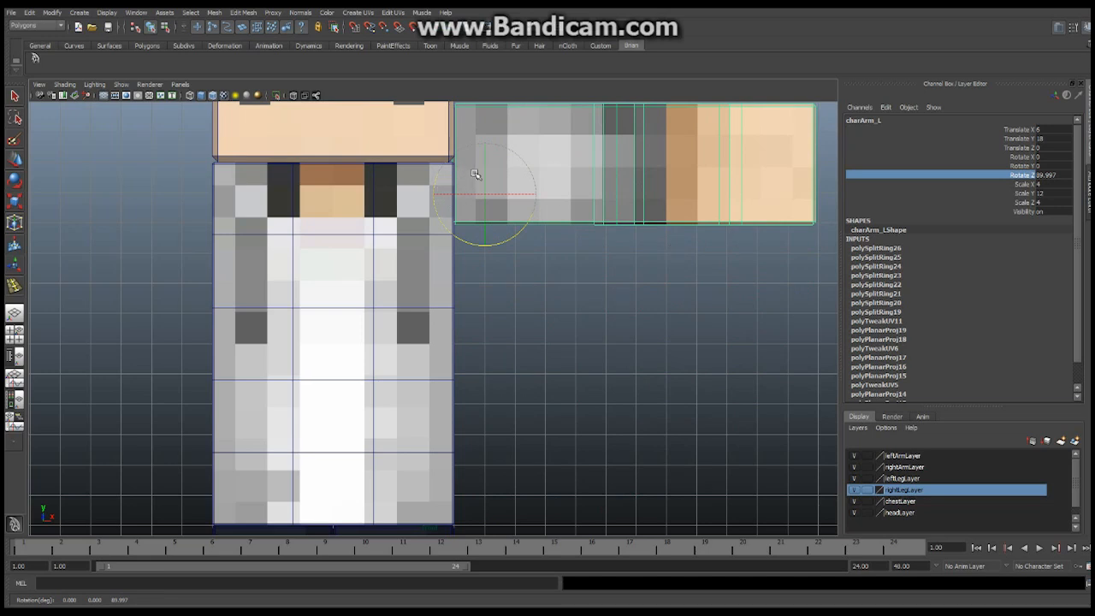
left_click(1045, 175)
type("0")
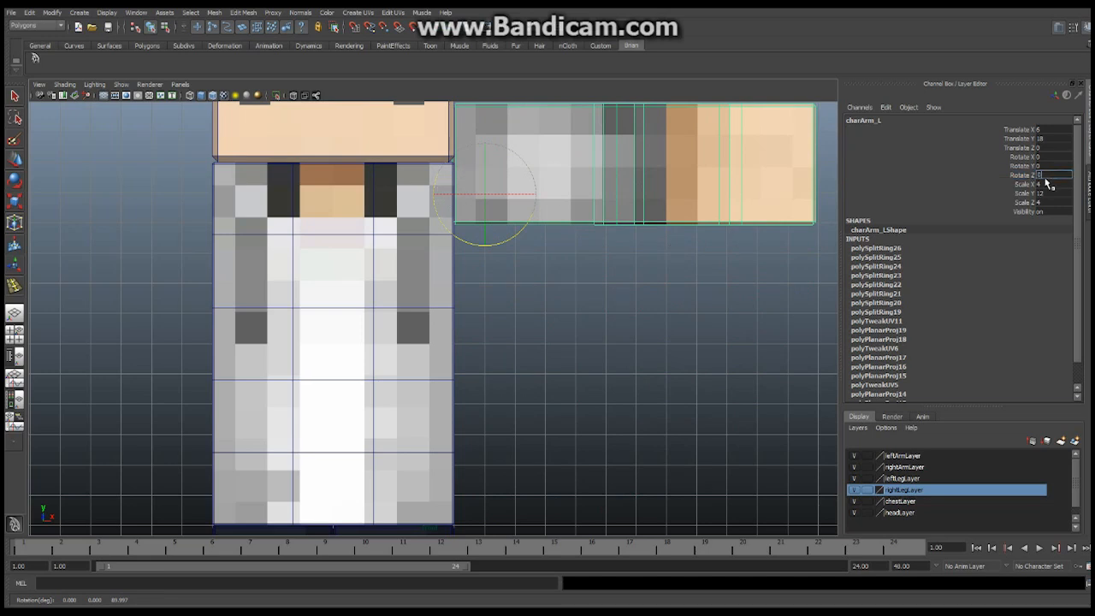
key("Return")
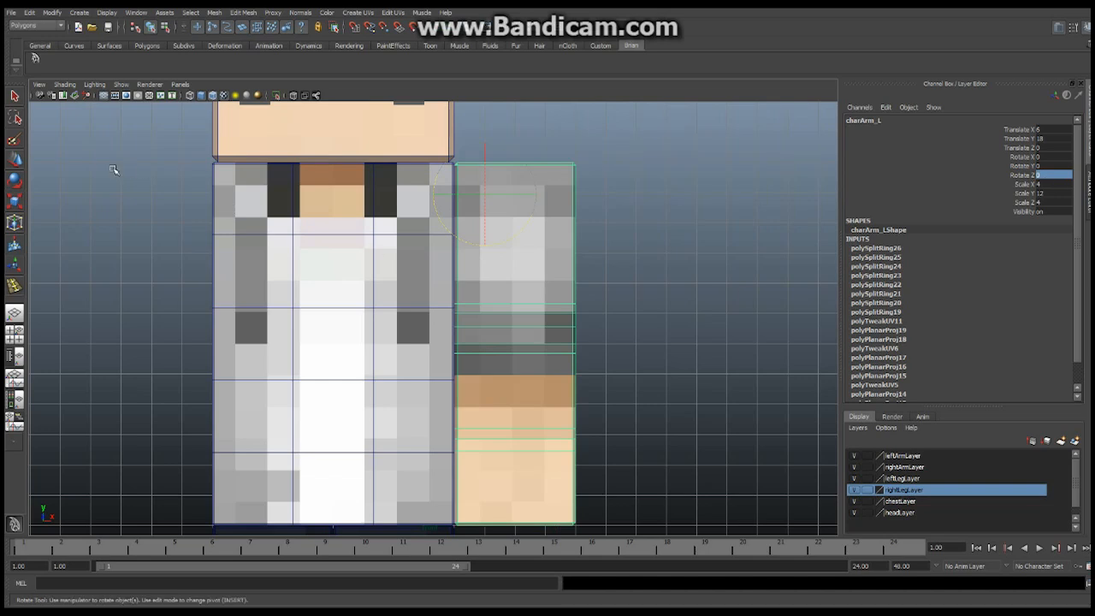
Nudge the arm's shoulder pivot slightly along X, away from the torso.
key("Insert")
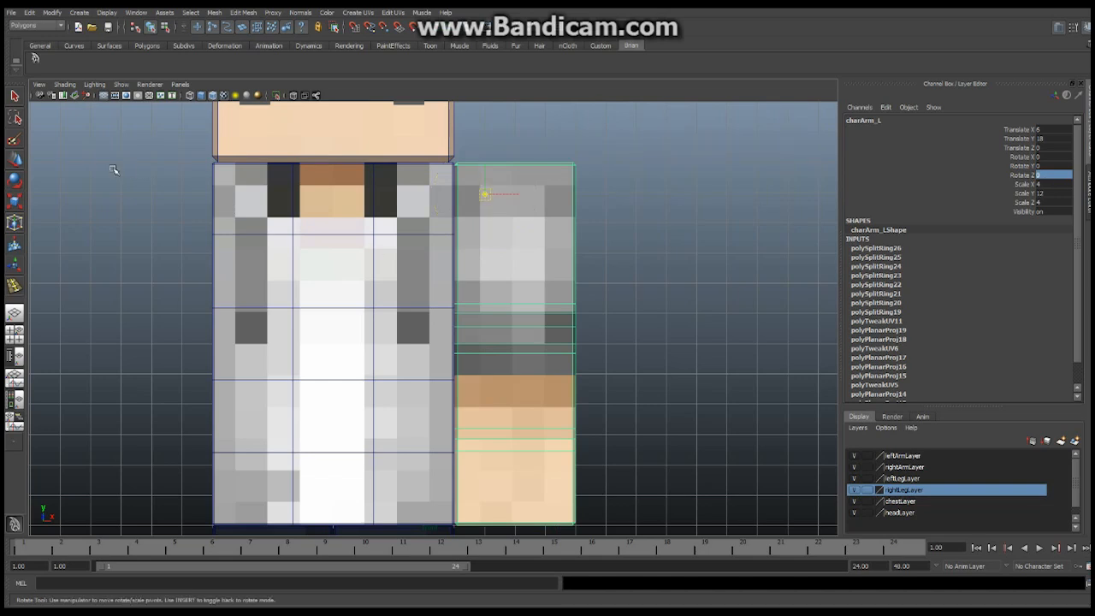
left_click(517, 195)
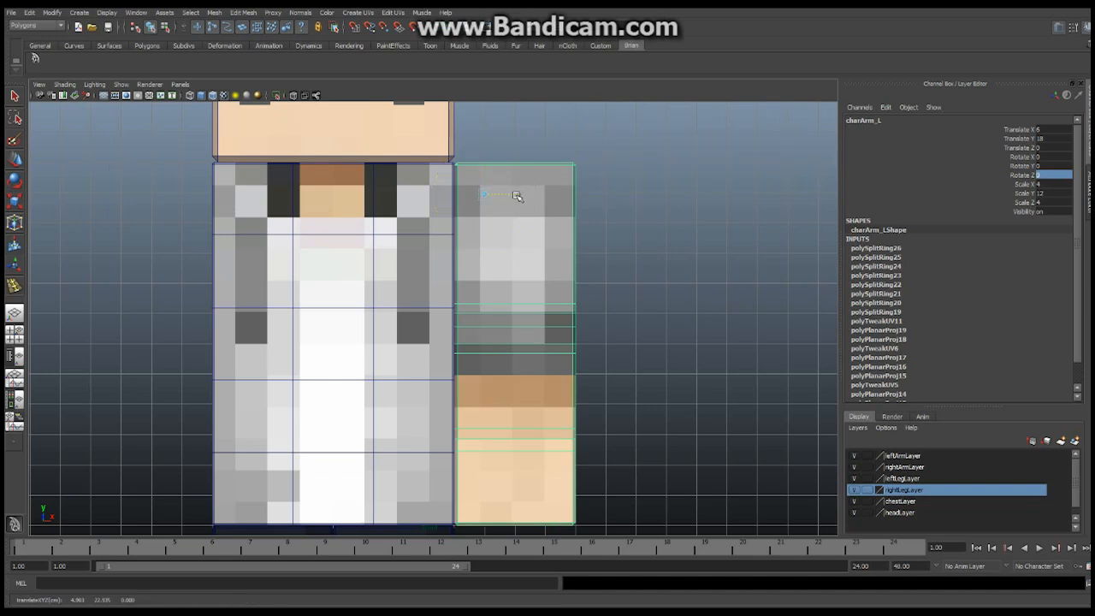
key("Insert")
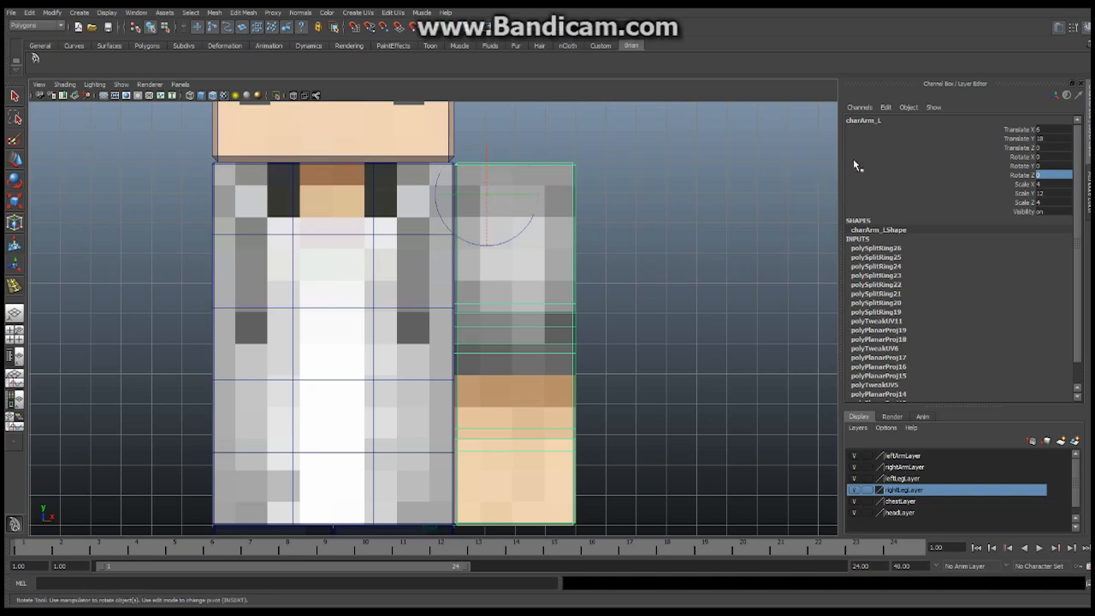
Check the adjusted pivot by rotating the arm to 90 degrees around Z, and reset Rotate Z to 0.
left_click(1021, 175)
middle_click_drag(520, 246, 659, 229)
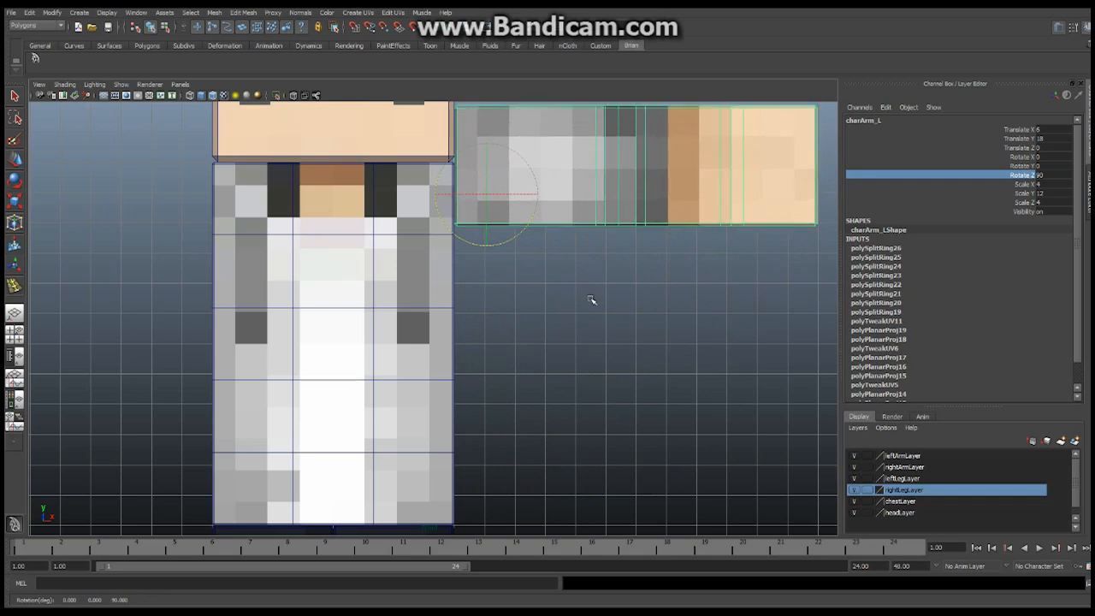
scroll(457, 277, "down", 5)
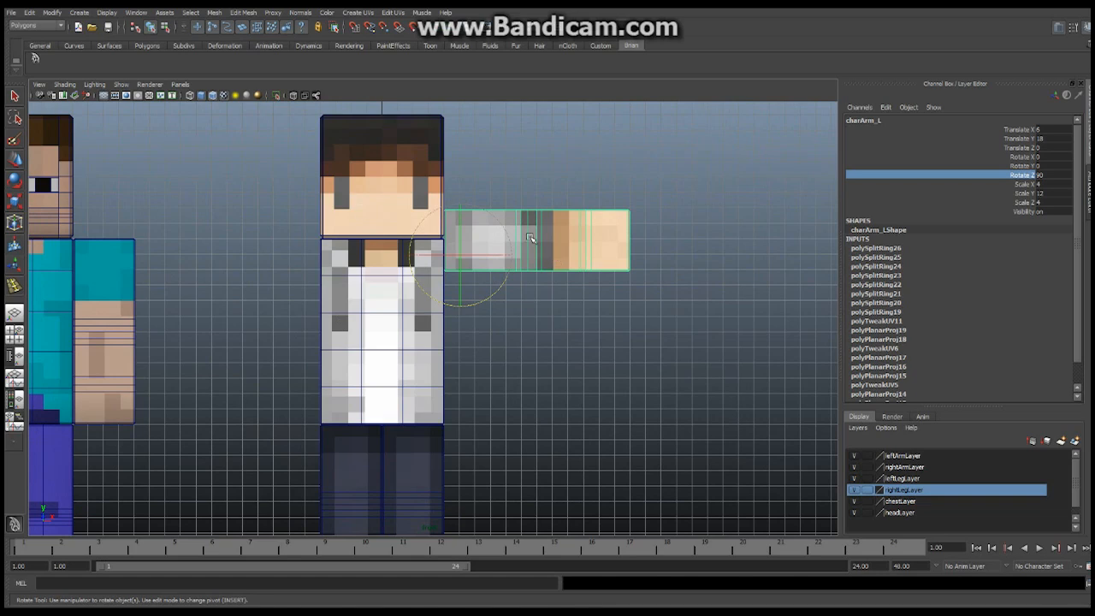
double_click(1046, 176)
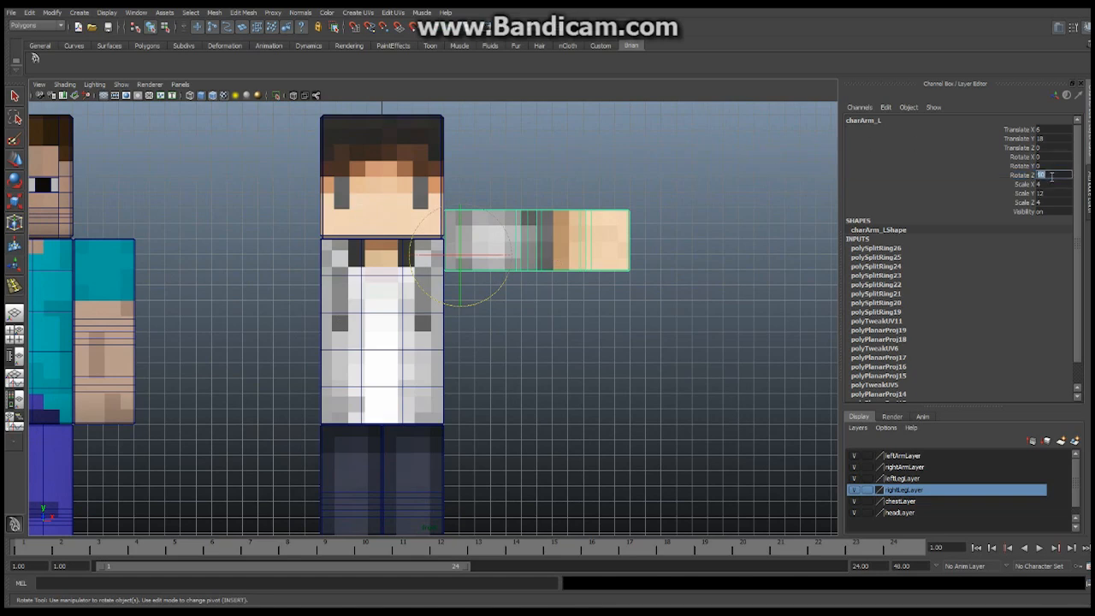
type("0")
key("Return")
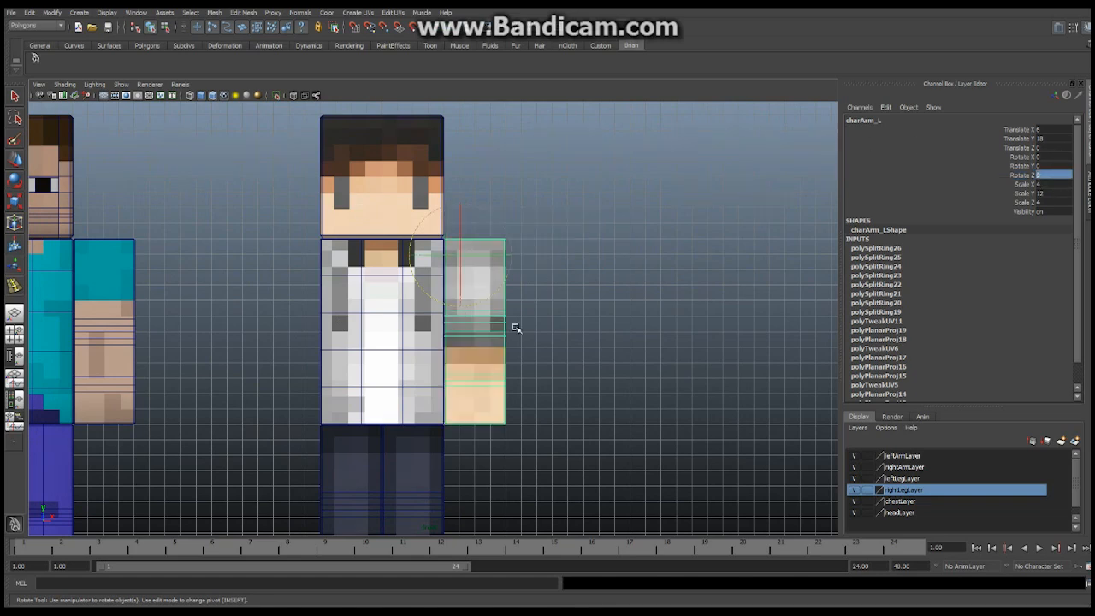
Create one mirrored copy of the grey-jacketed character's arm with Duplicate Special, using a Scale X of -1.
middle_click_drag(527, 336, 553, 245, "alt")
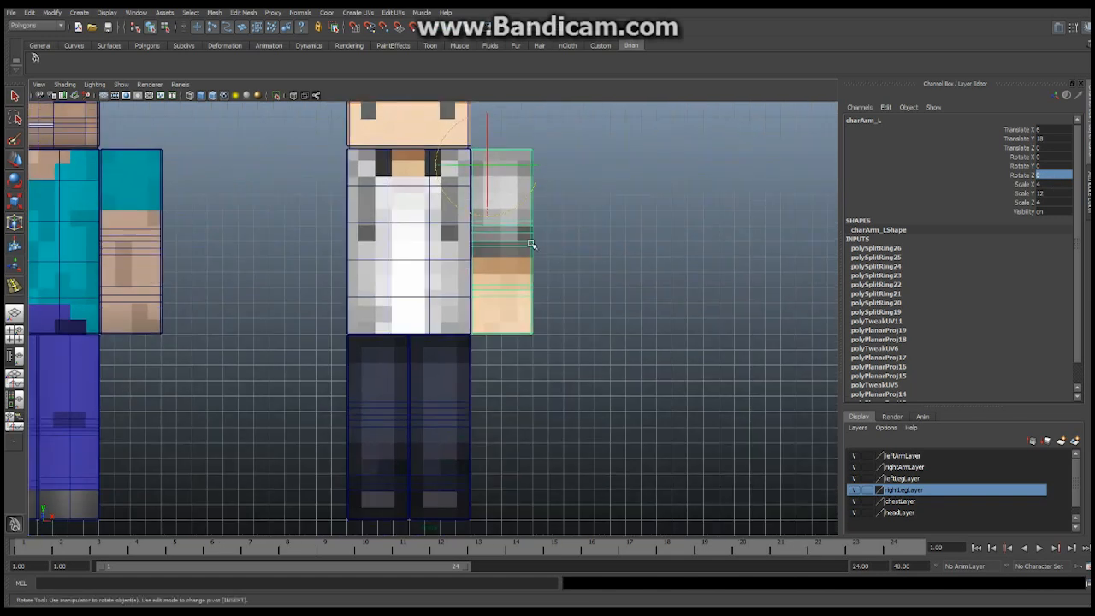
middle_click_drag(552, 201, 554, 301, "alt")
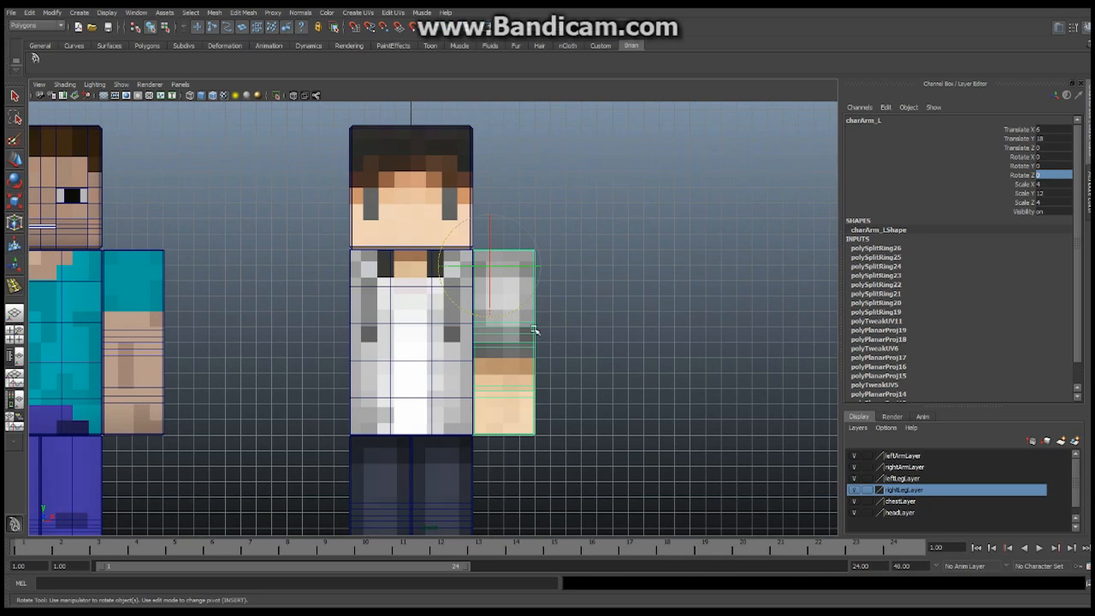
right_click_drag(530, 333, 541, 365)
key("e")
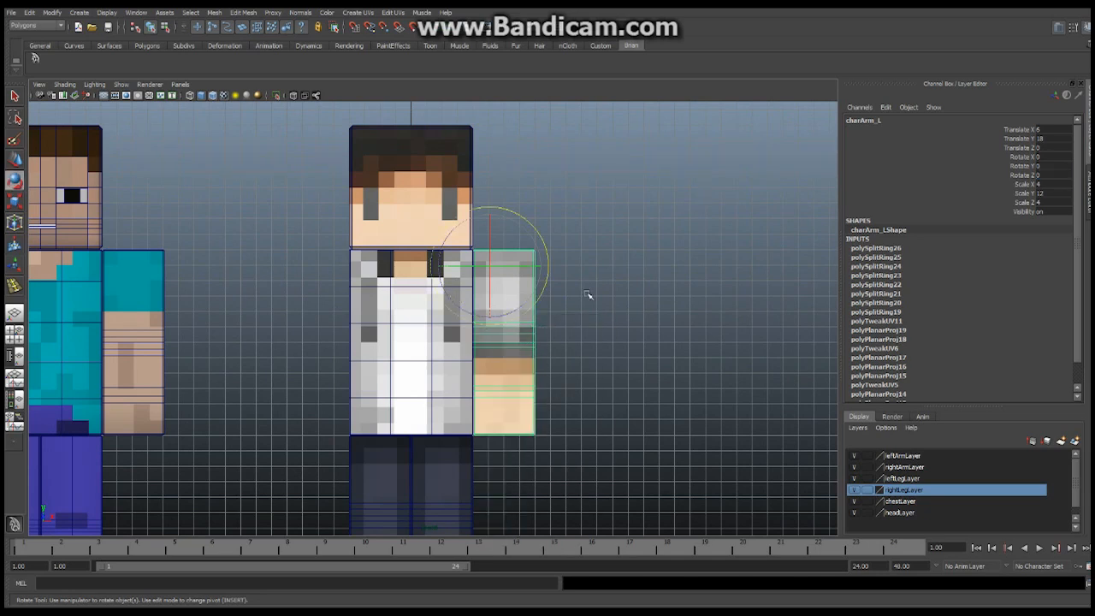
left_click(30, 13)
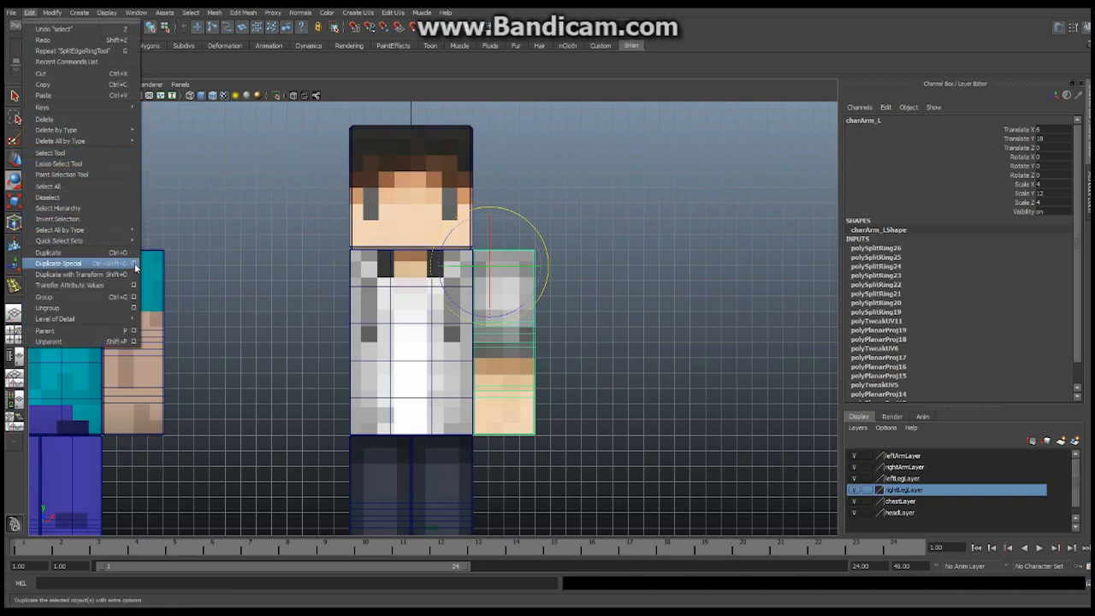
left_click(134, 264)
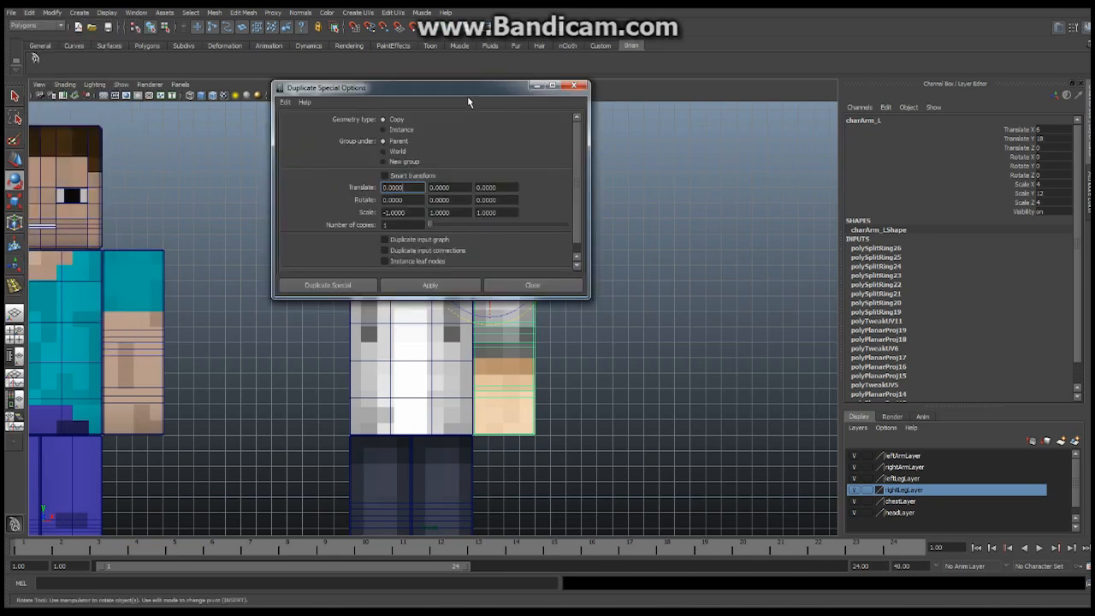
left_click_drag(467, 101, 781, 130)
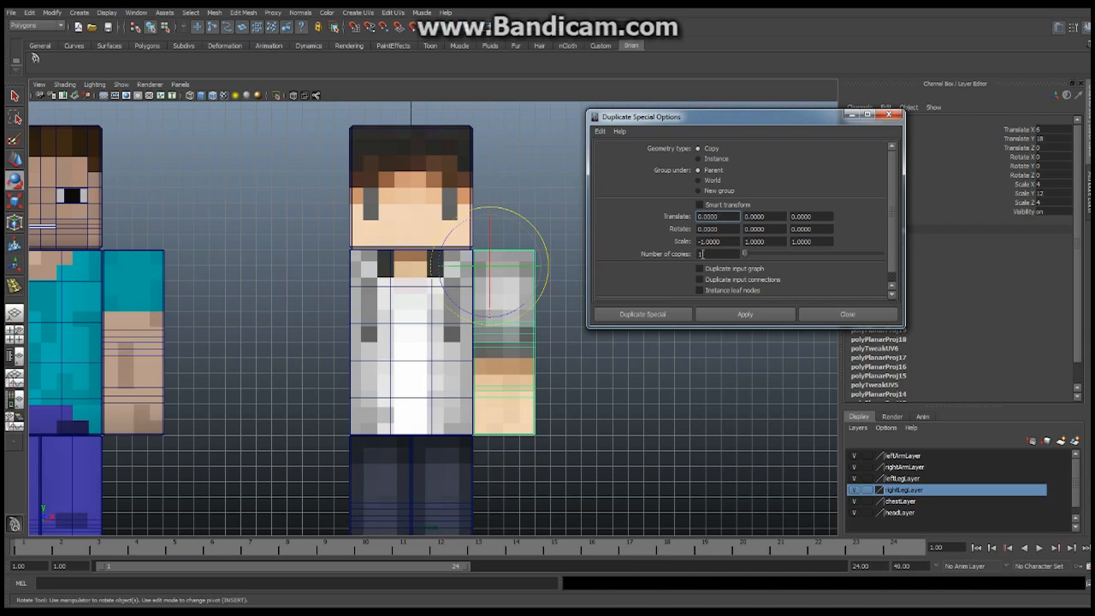
left_click_drag(699, 243, 733, 240)
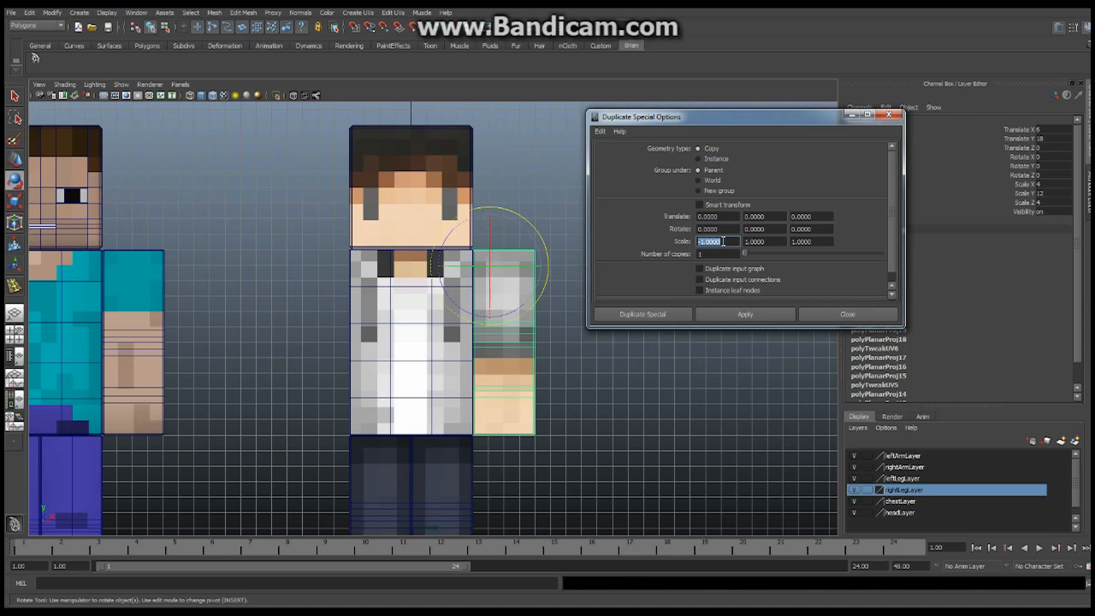
left_click(665, 316)
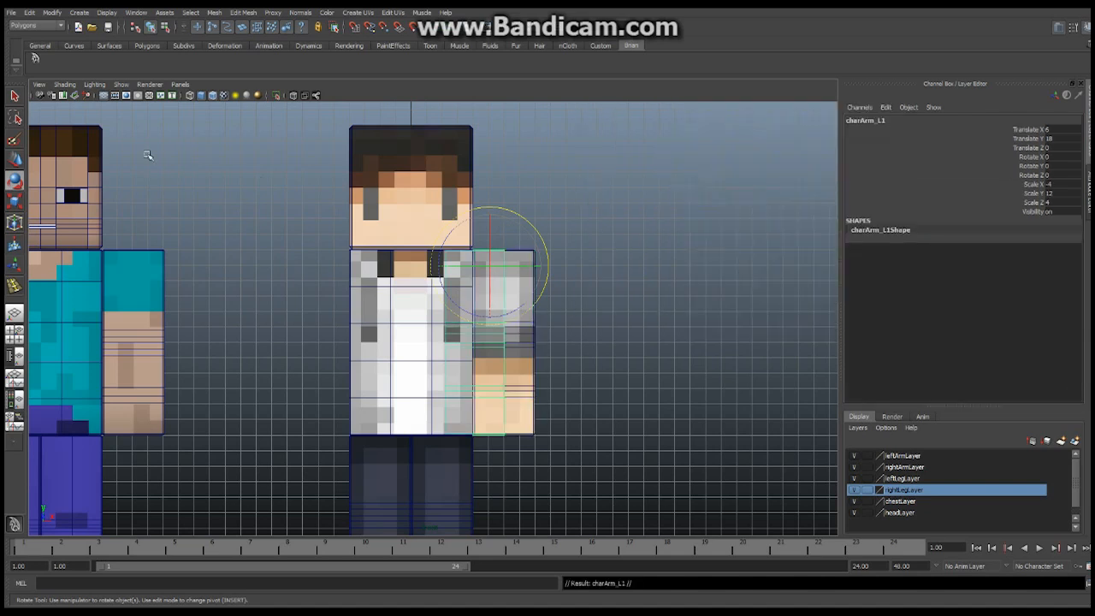
Move the mirrored arm along X to the opposite side of the torso, close against its edge at about Translate X -4.15.
key("w")
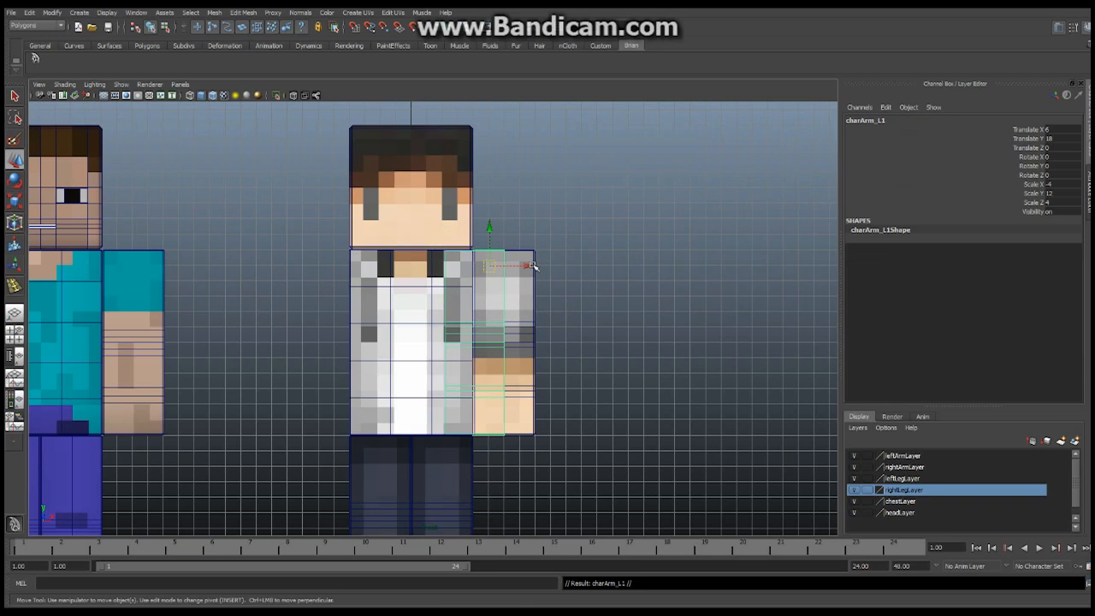
left_click_drag(531, 266, 361, 268)
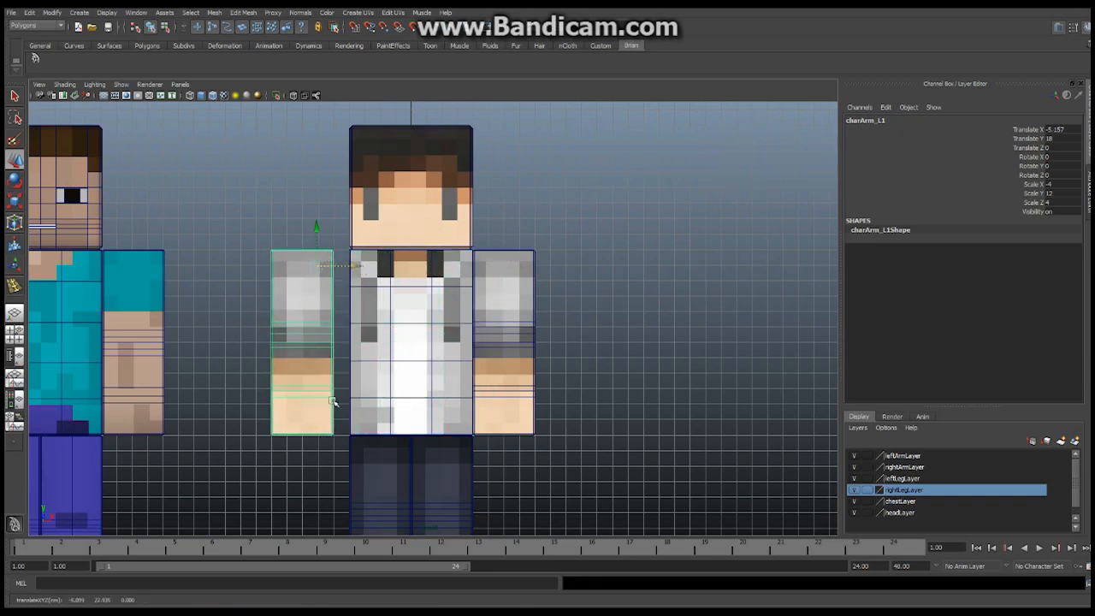
left_click_drag(360, 268, 370, 270)
middle_click_drag(390, 274, 505, 300, "alt")
scroll(582, 282, "up", 7)
middle_click_drag(596, 229, 585, 296, "alt")
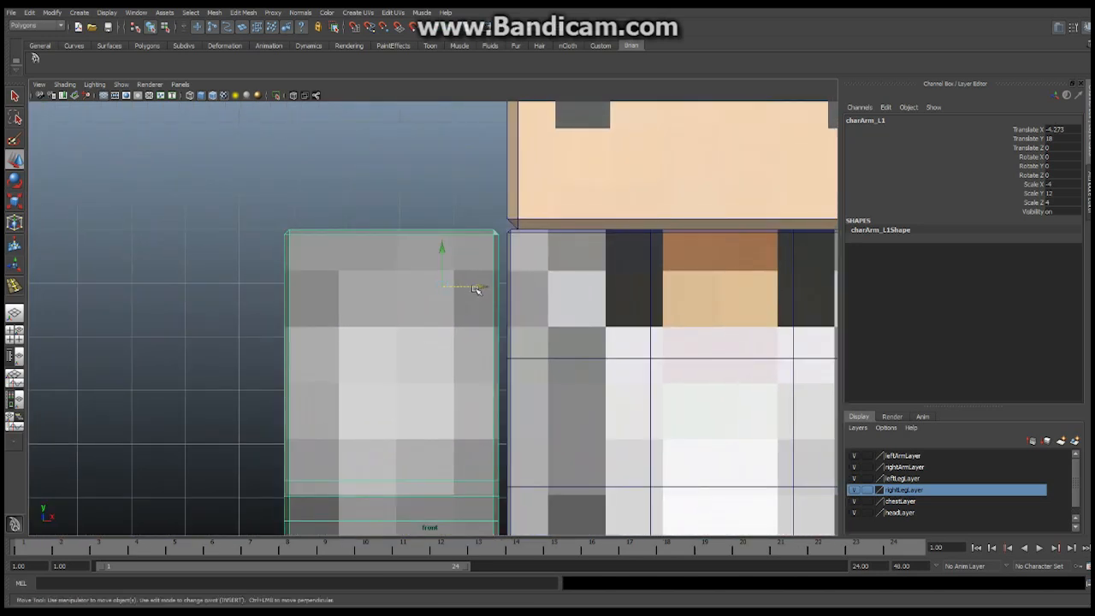
left_click_drag(479, 286, 485, 287)
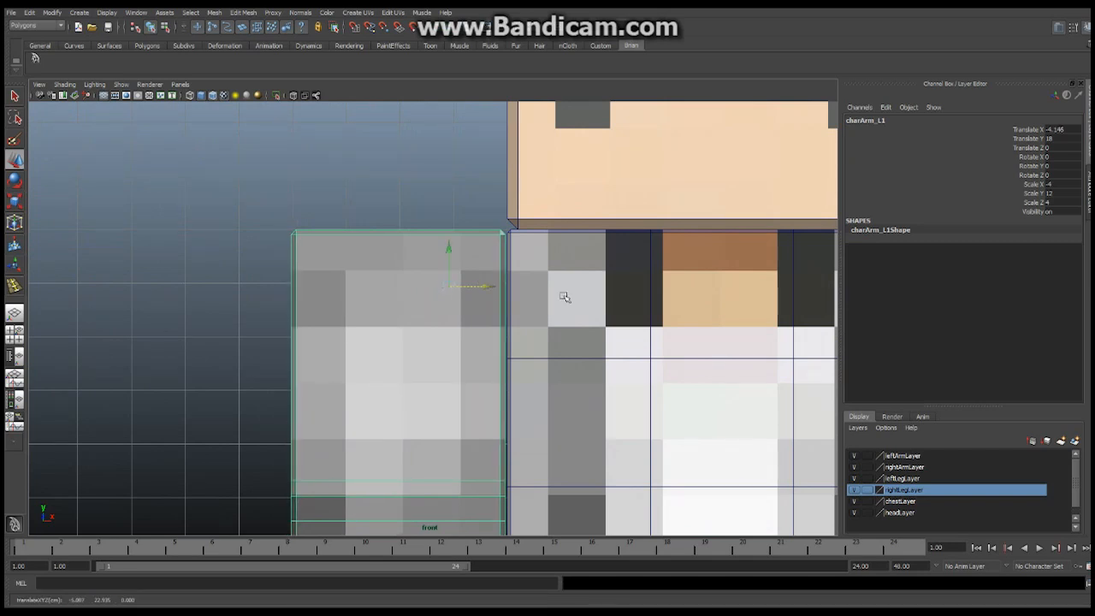
Compare the transform values of the grey-jacketed character's two arms and examine both characters from the front.
scroll(564, 295, "down", 6)
scroll(494, 276, "down", 1)
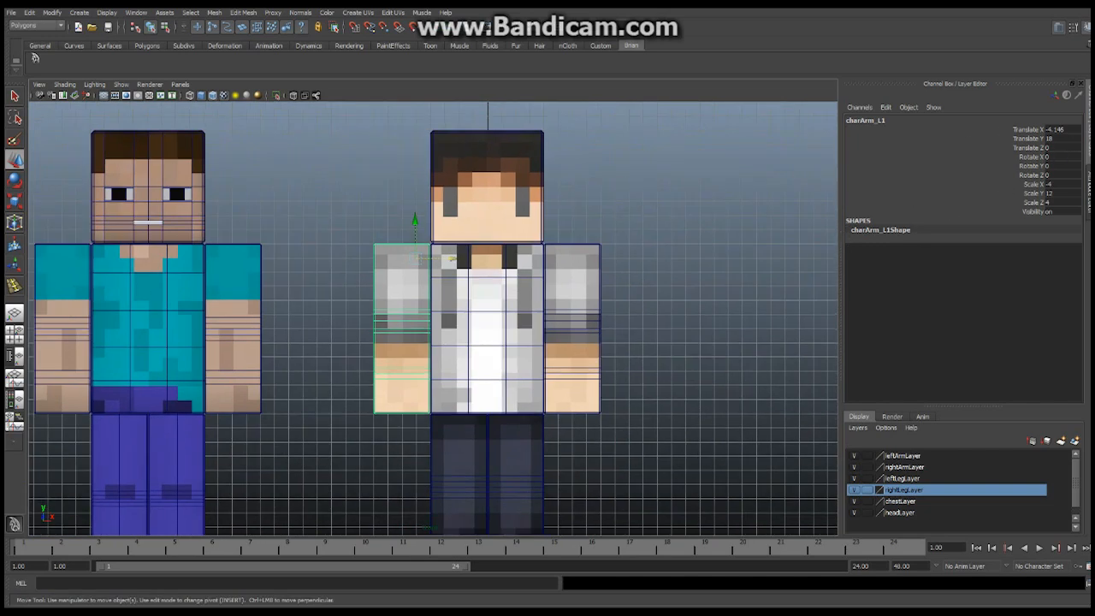
left_click(599, 281)
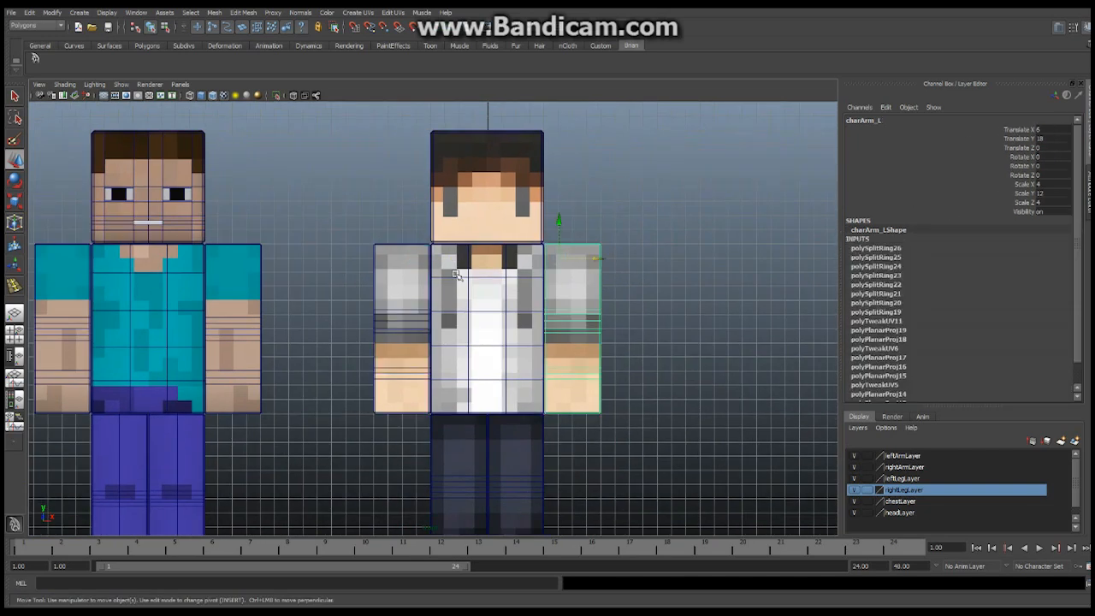
left_click(414, 293)
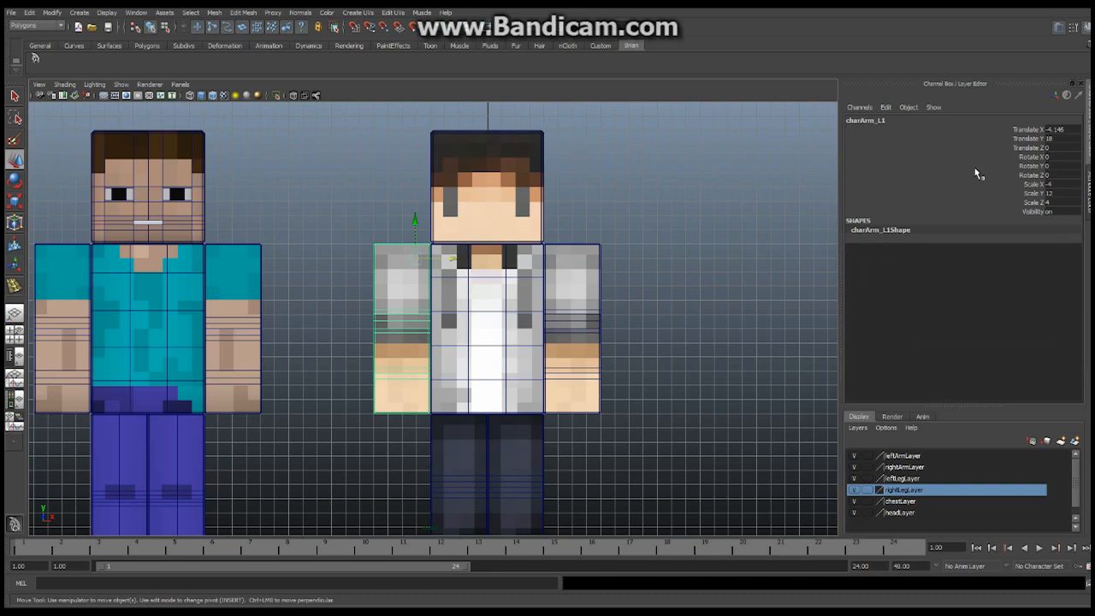
left_click(571, 278)
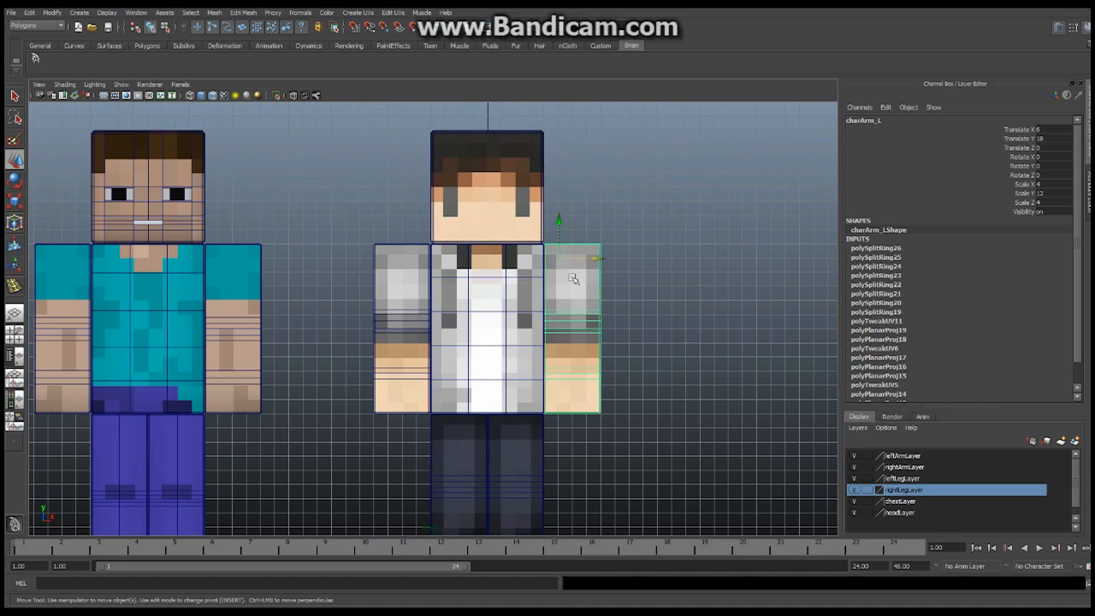
right_click_drag(575, 272, 560, 325, "alt")
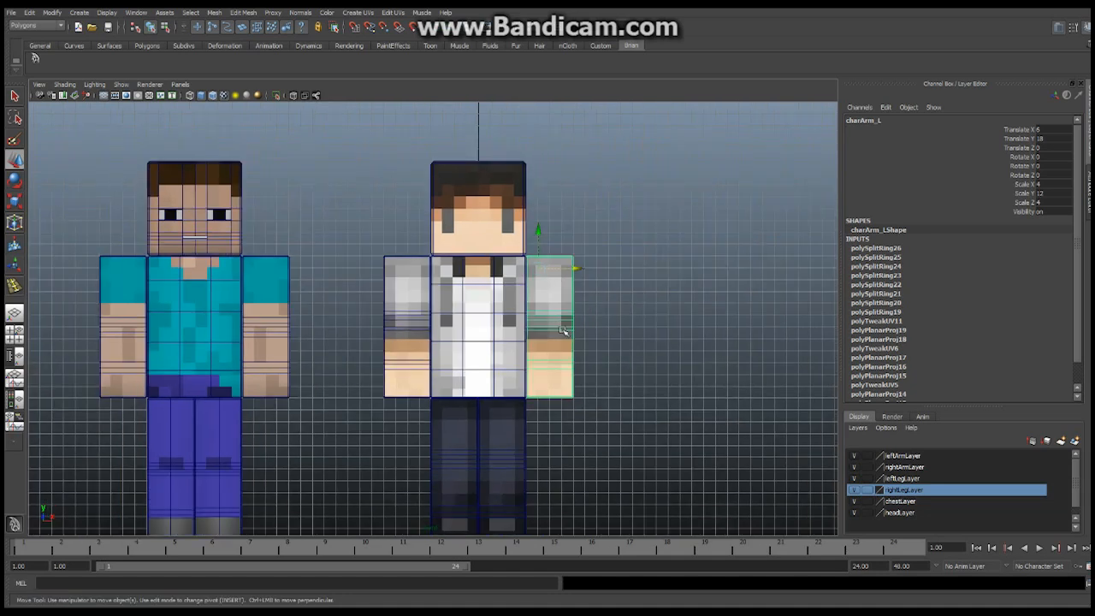
middle_click_drag(562, 332, 578, 283, "alt")
right_click_drag(650, 288, 591, 315, "alt")
middle_click_drag(591, 315, 596, 338, "alt")
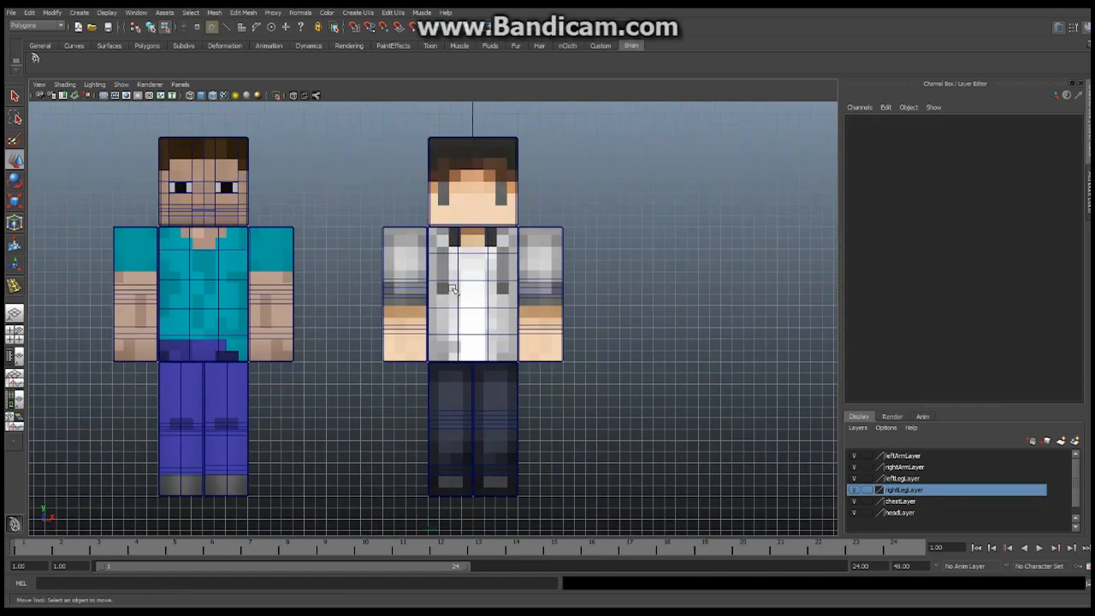
scroll(488, 317, "up", 2)
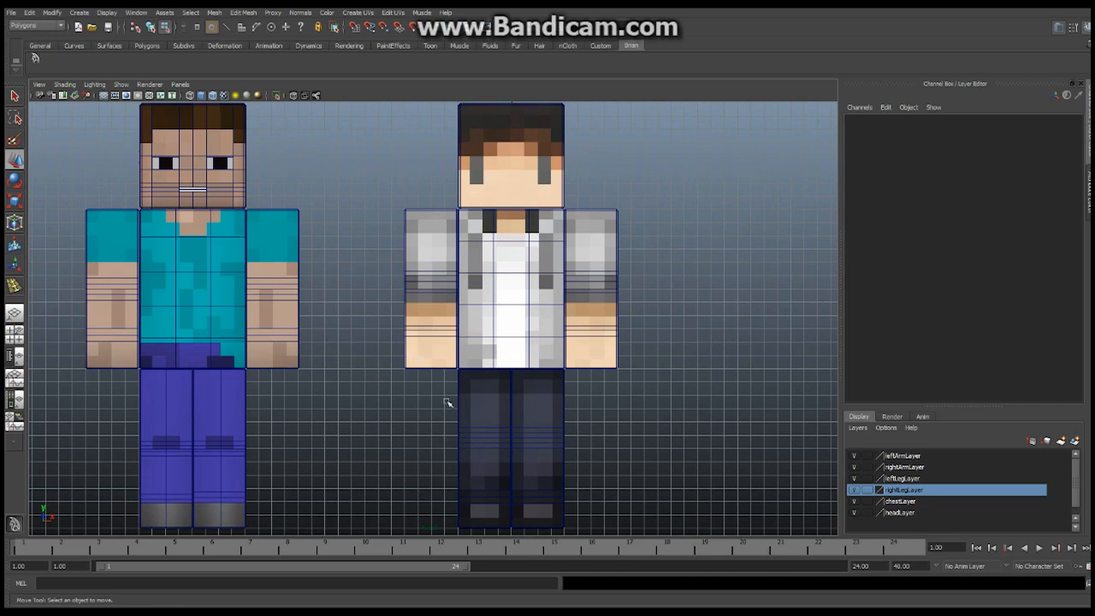
middle_click_drag(524, 351, 511, 311, "alt")
right_click_drag(598, 339, 448, 364, "alt")
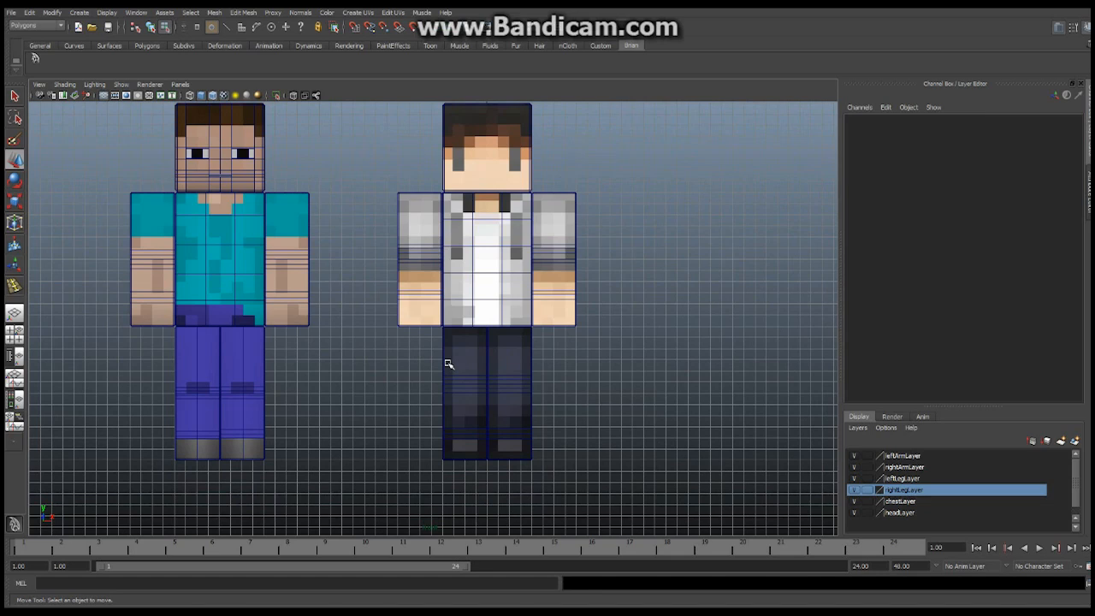
Review the construction history inputs listed for the grey-jacketed character's original arm.
right_click(551, 227)
right_click_drag(550, 226, 599, 213)
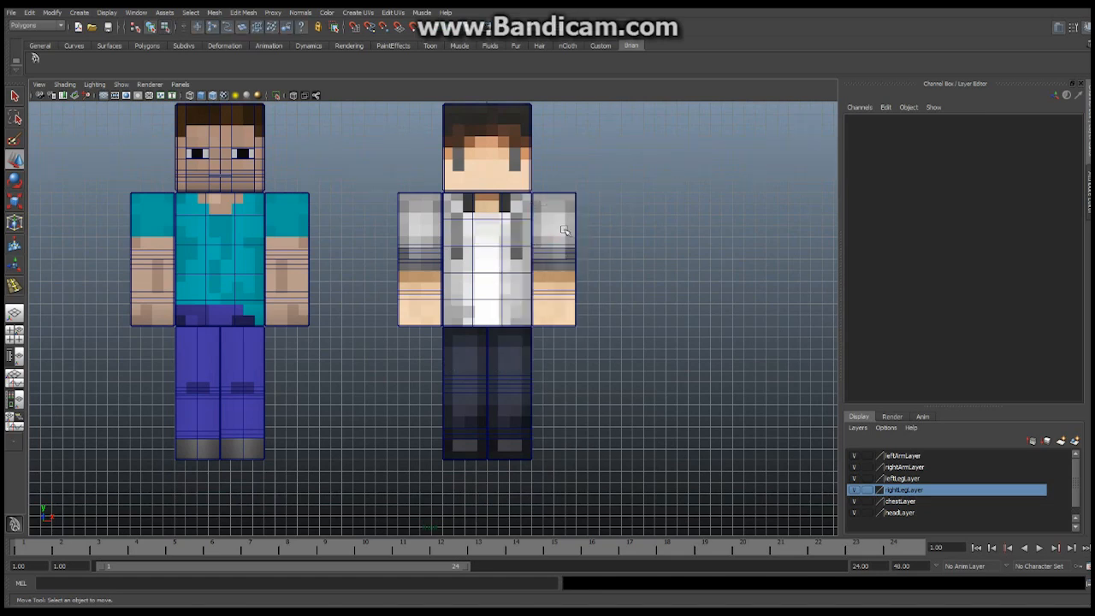
left_click(565, 229)
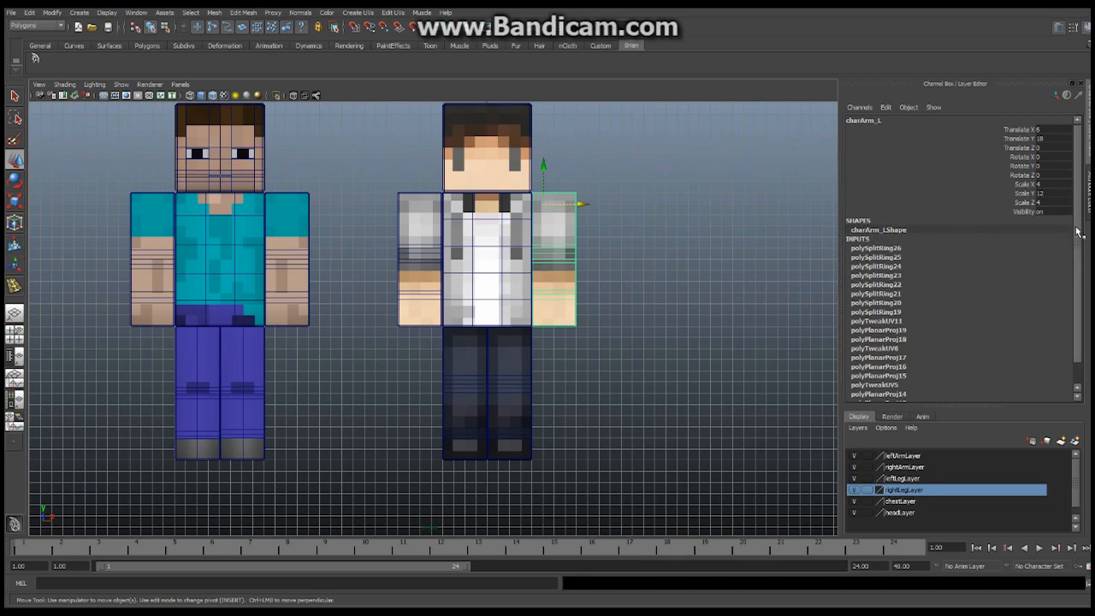
scroll(1079, 232, "down", 1)
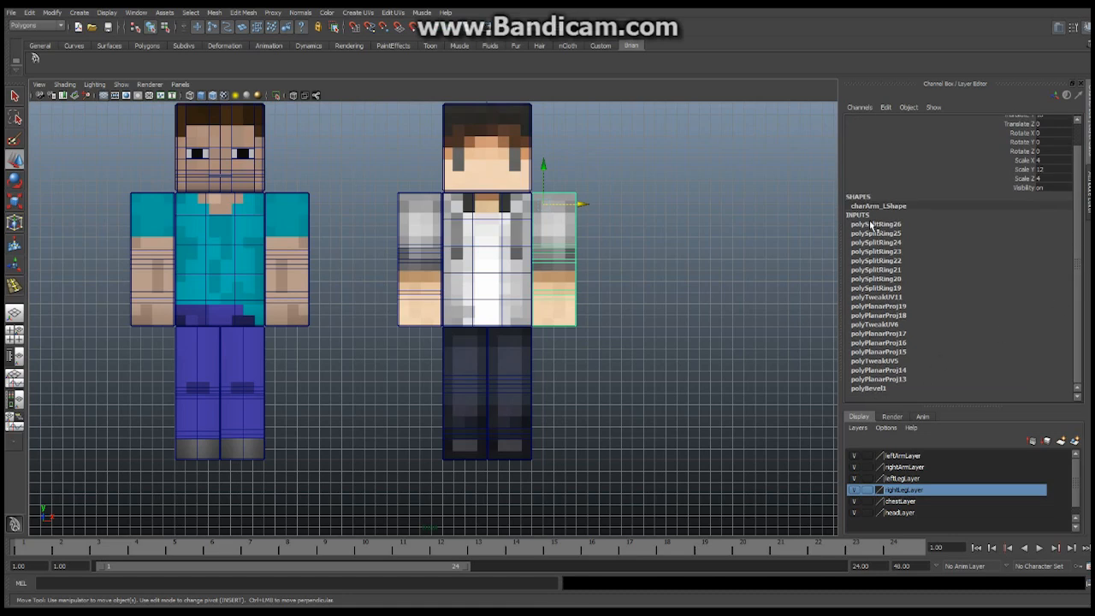
left_click_drag(1079, 227, 1083, 255)
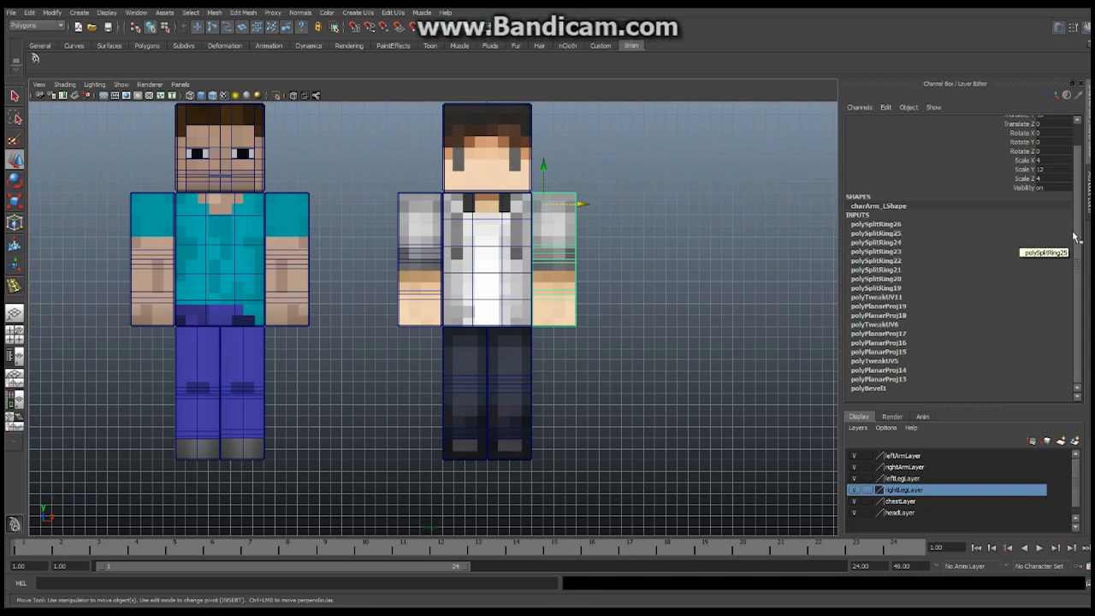
scroll(1079, 232, "up", 3)
left_click_drag(1081, 210, 1081, 208)
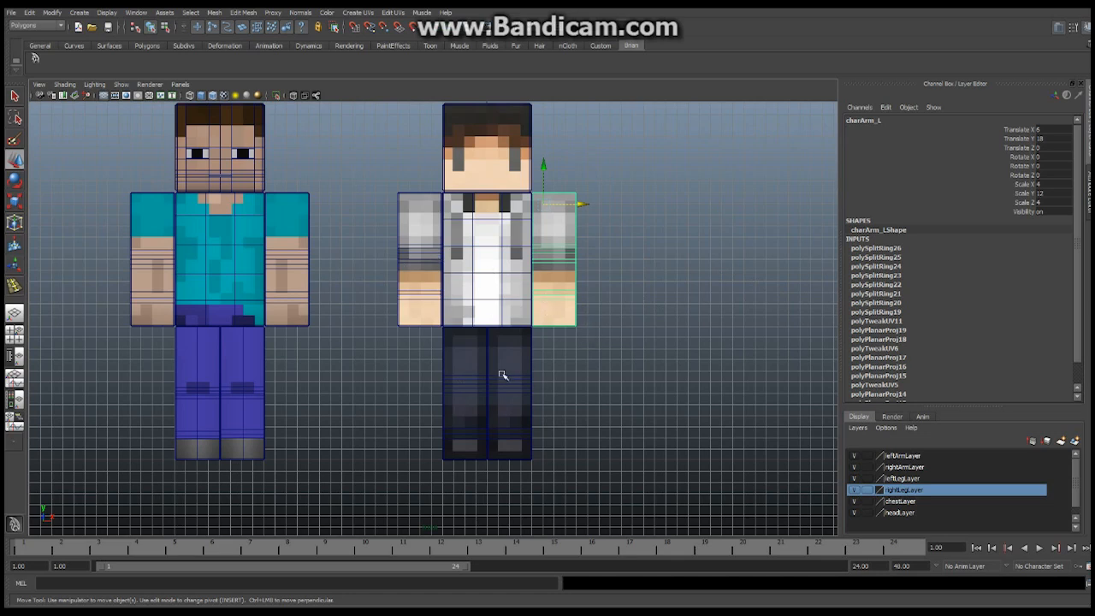
Delete the construction history of the grey-jacketed character's arms, torso and legs together.
left_click_drag(661, 401, 376, 255)
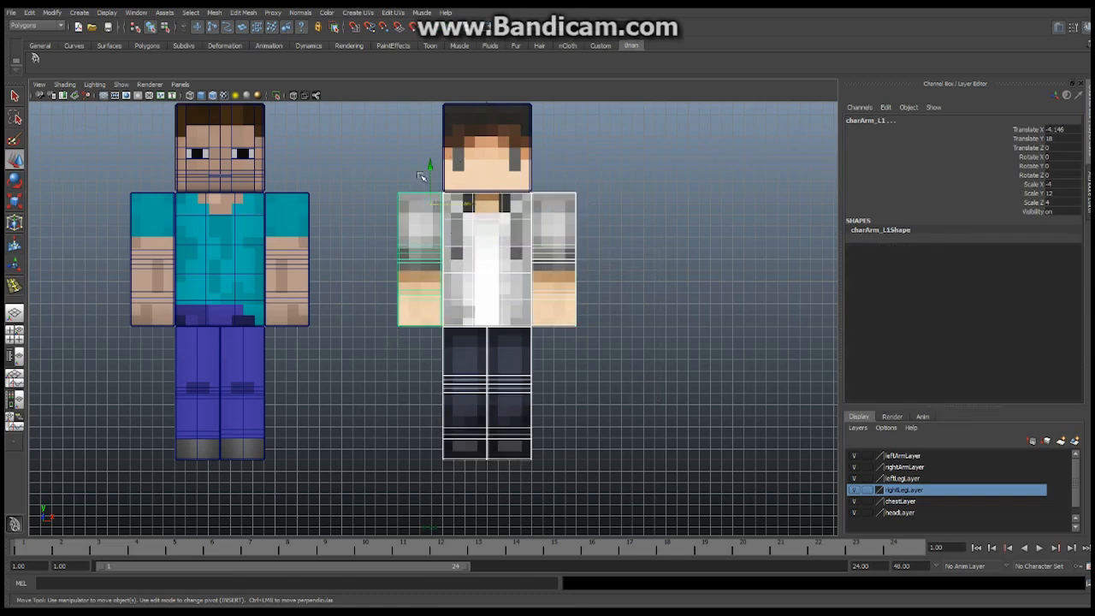
left_click(29, 13)
mouse_move(69, 132)
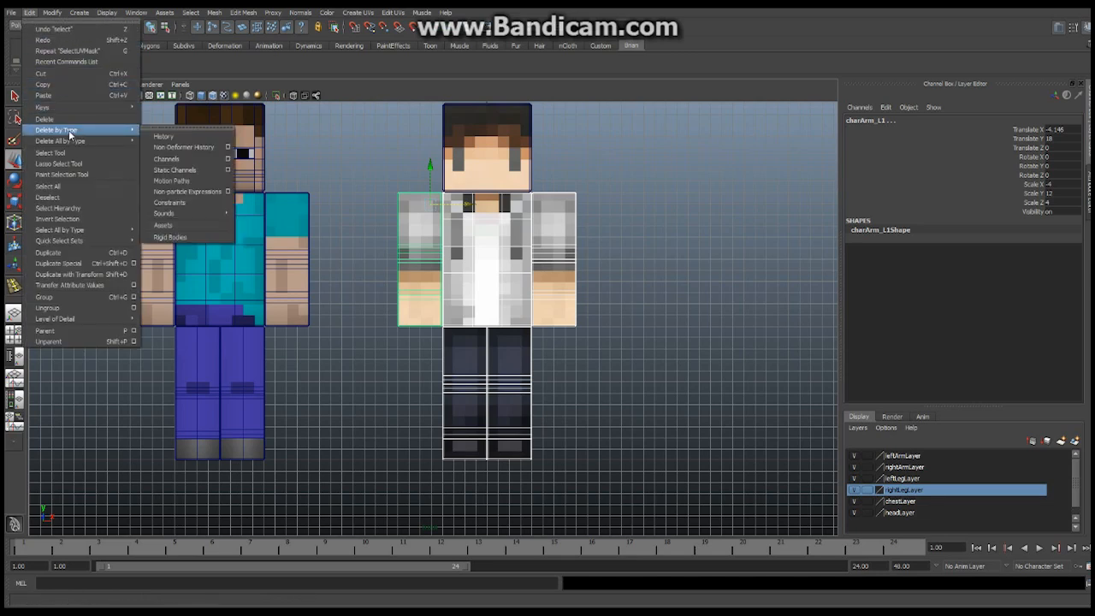
left_click(161, 137)
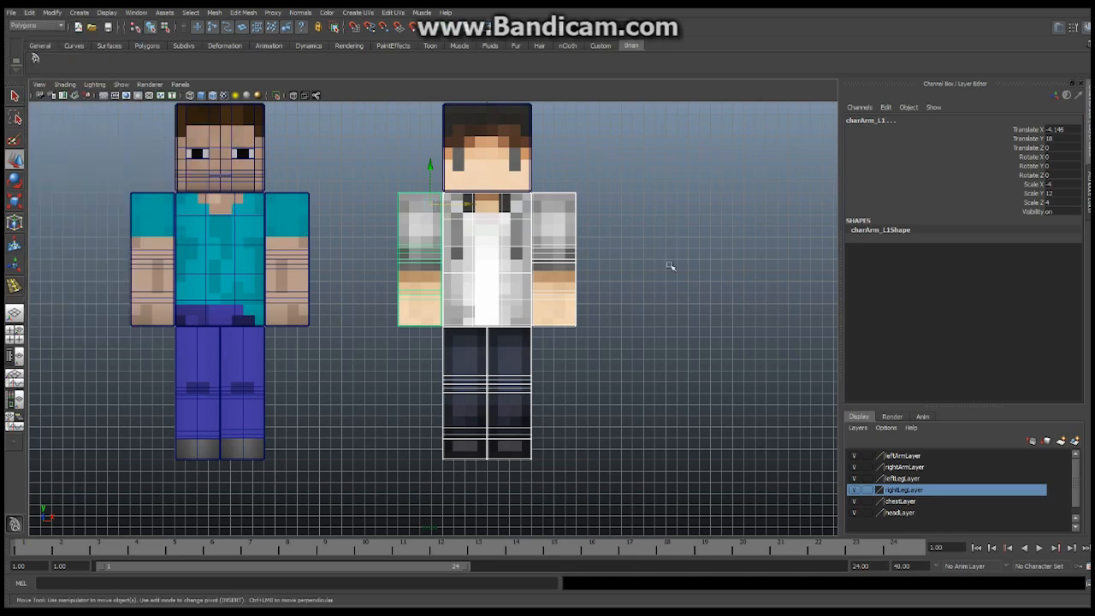
left_click(650, 235)
left_click(572, 231)
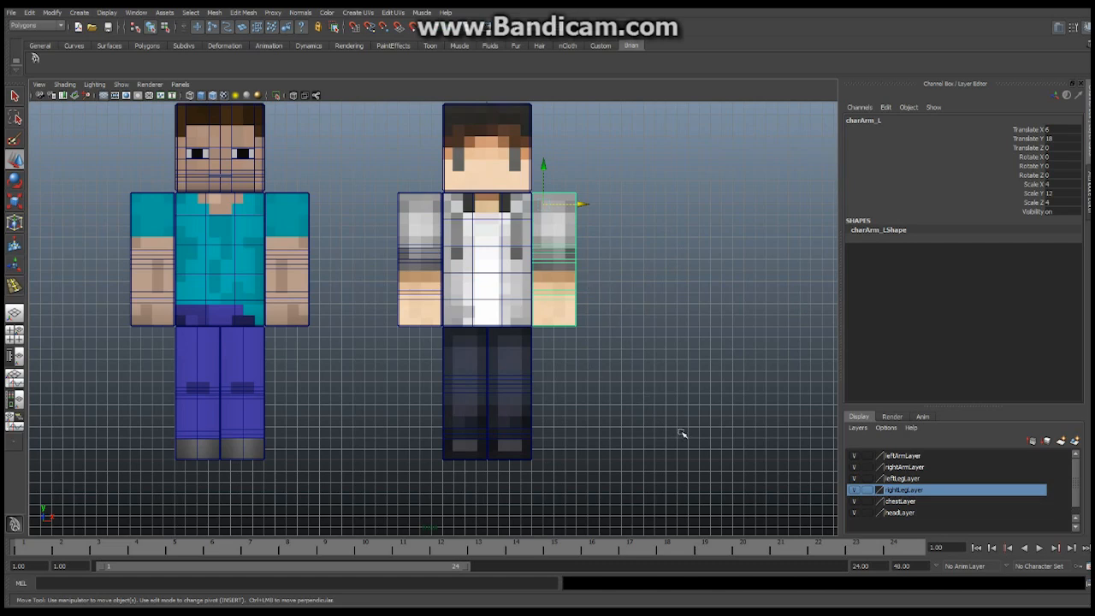
Freeze the transformations of the grey-jacketed character's arms, torso and legs.
left_click_drag(684, 427, 391, 265)
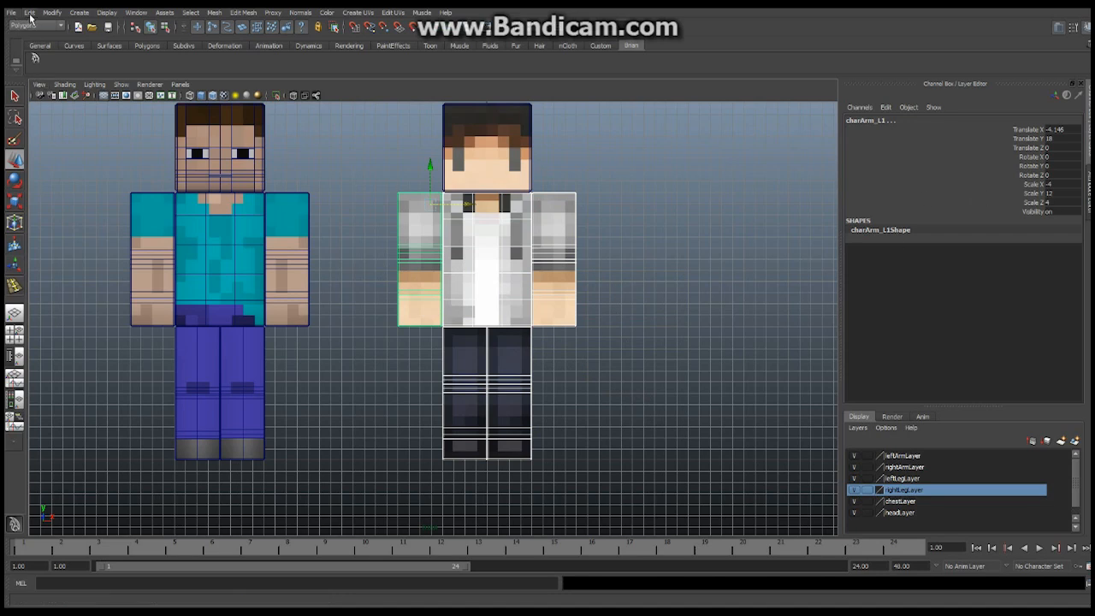
left_click(30, 14)
mouse_move(51, 15)
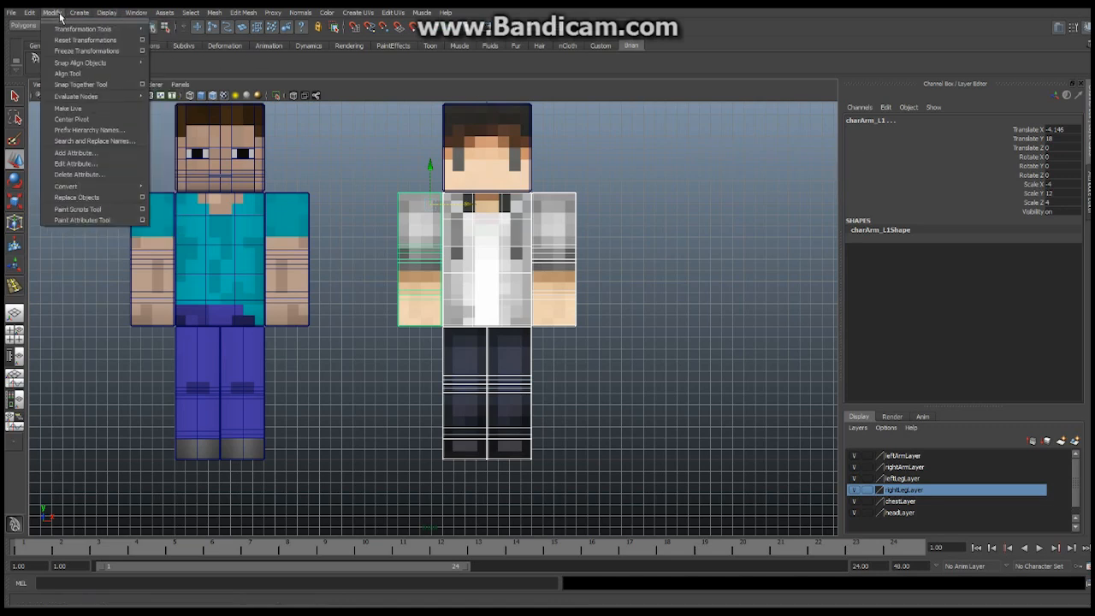
left_click(85, 52)
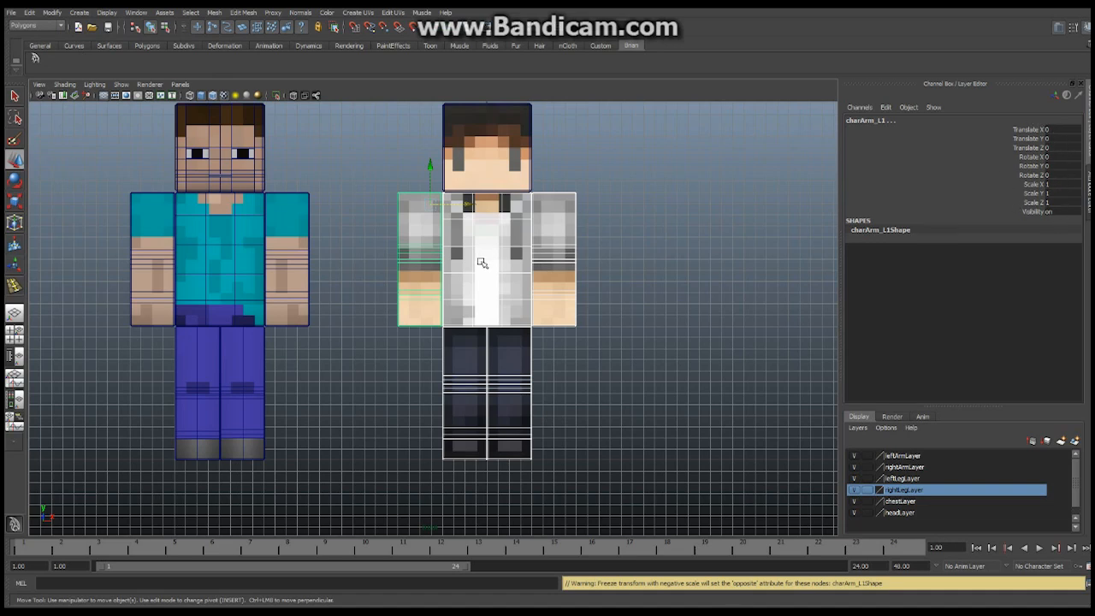
left_click(652, 225)
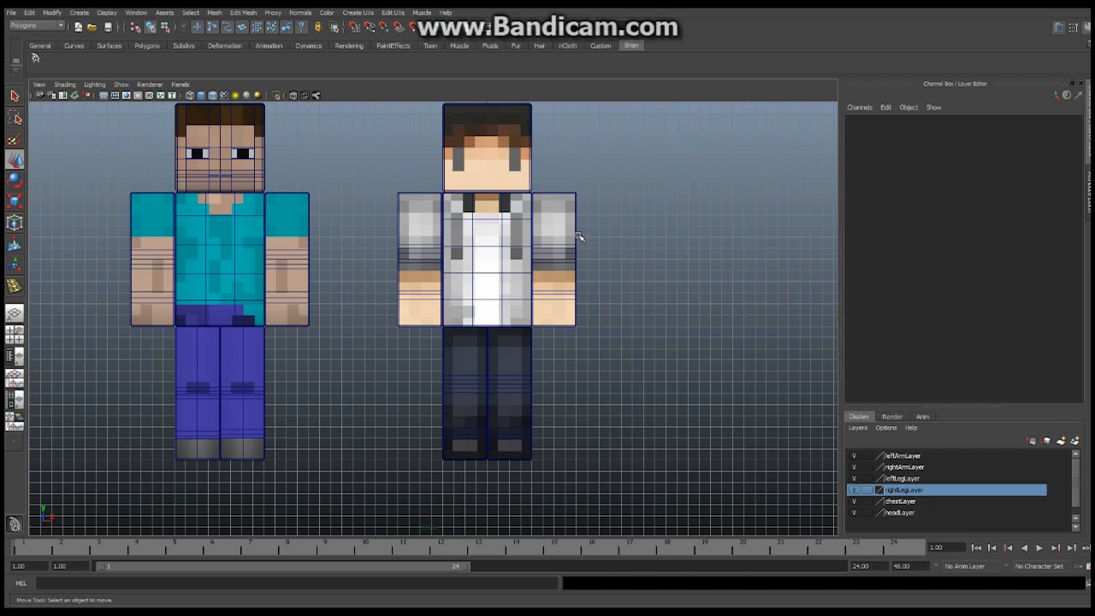
Rename the grey-jacketed character's mirrored arm as charArm_R.
middle_click_drag(496, 242, 506, 282, "alt")
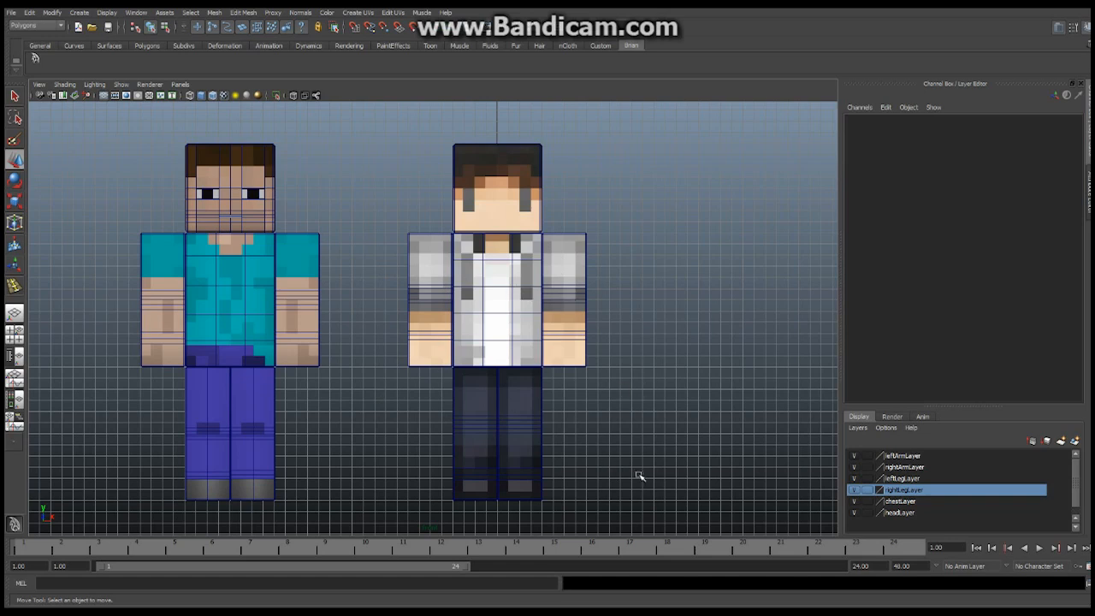
left_click_drag(637, 476, 521, 317)
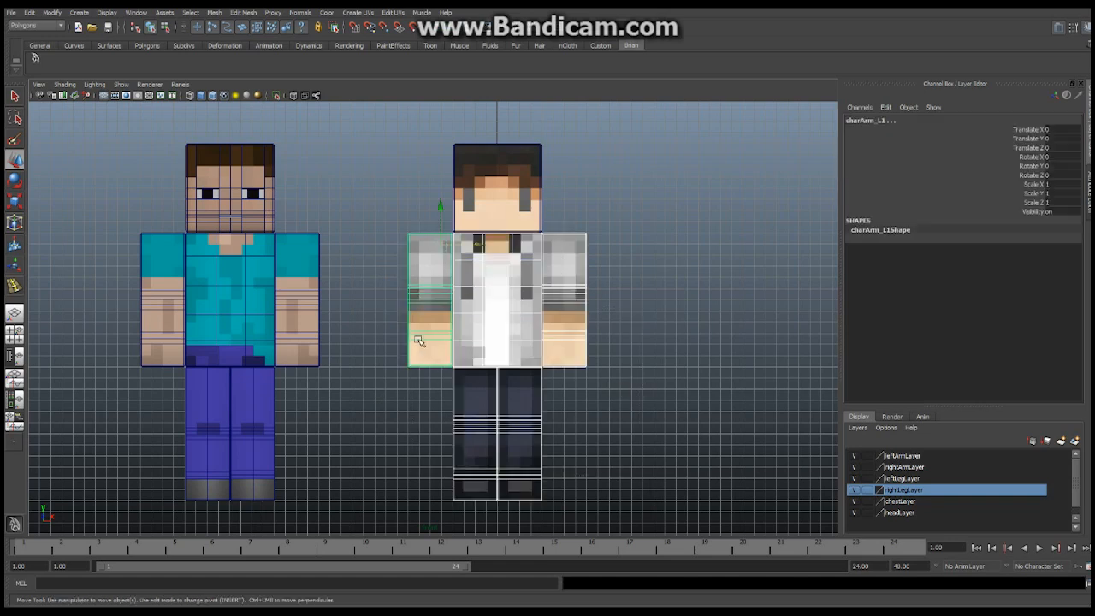
left_click(506, 309)
left_click(432, 296)
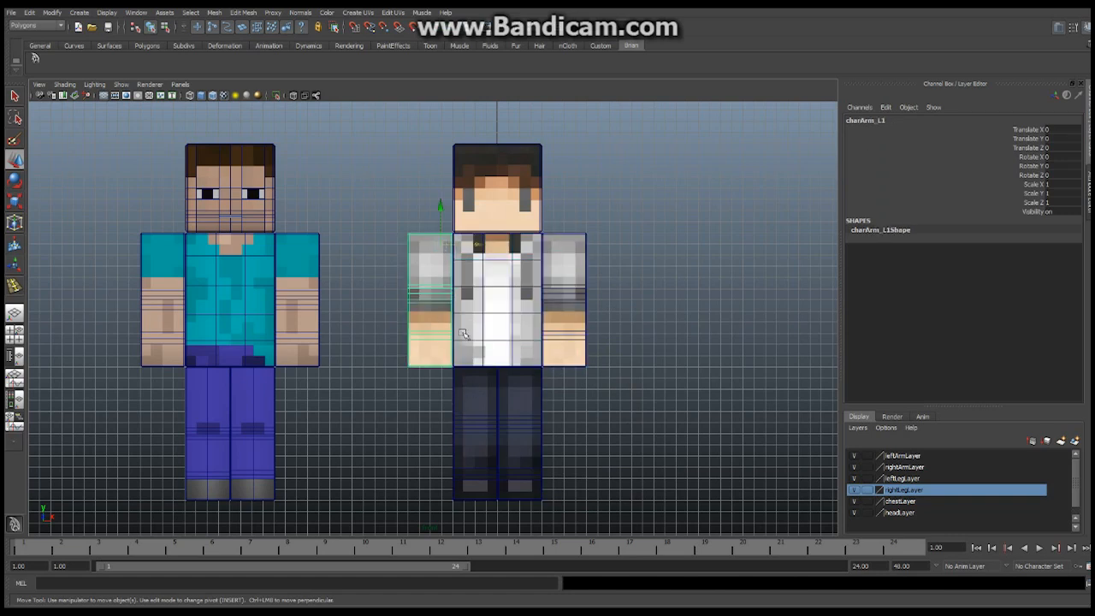
double_click(881, 120)
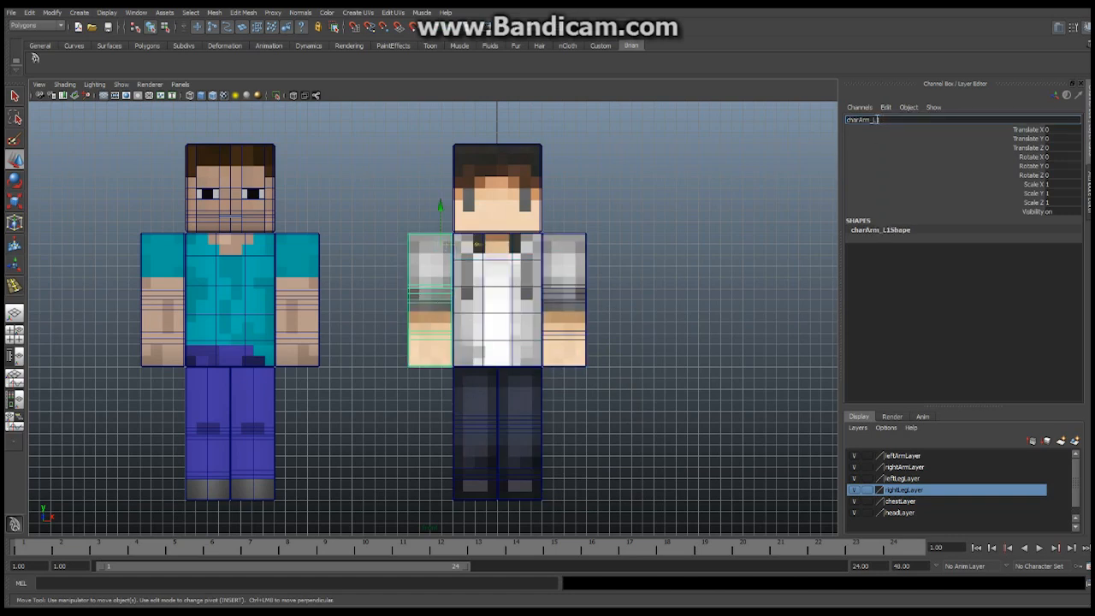
left_click_drag(873, 120, 887, 122)
type("R")
key("Return")
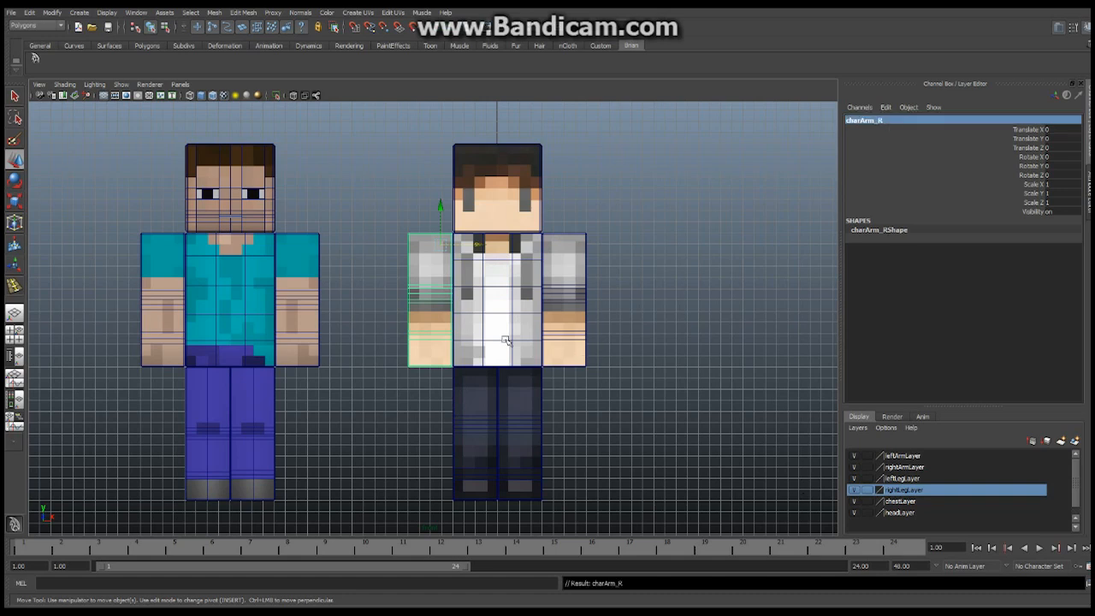
Check the object names and frozen transforms of the grey-jacketed character's leg, torso and both arms.
left_click(473, 430)
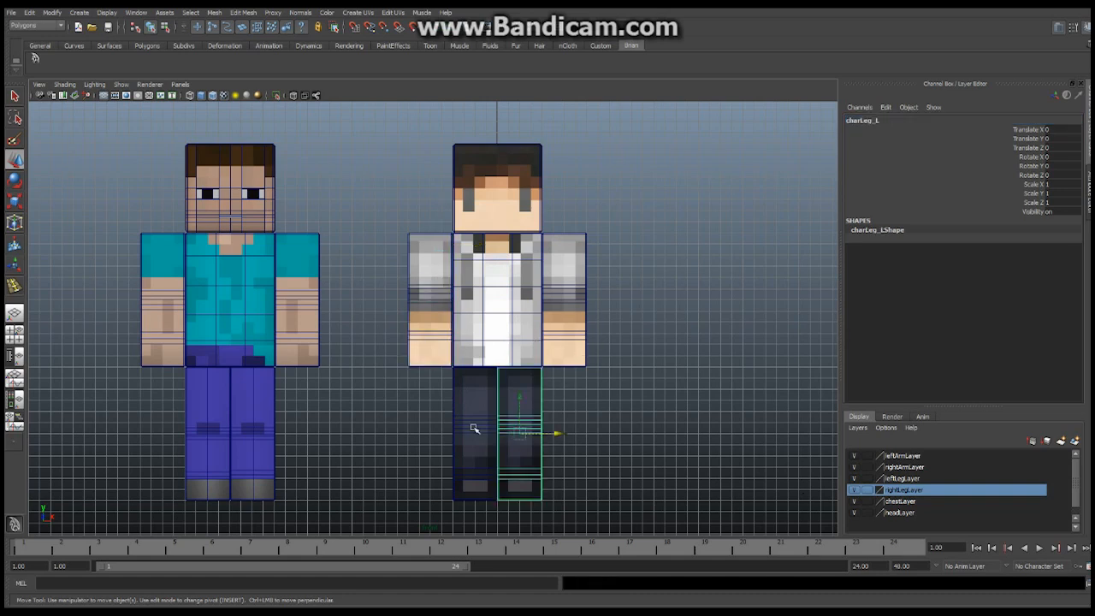
left_click(505, 317)
left_click(439, 290)
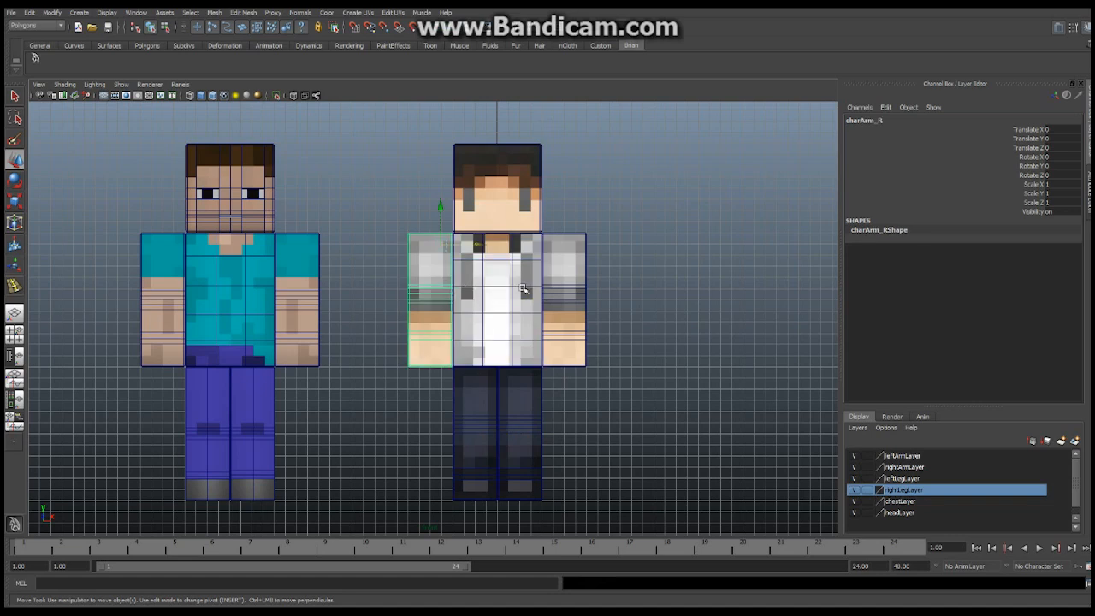
left_click(568, 286)
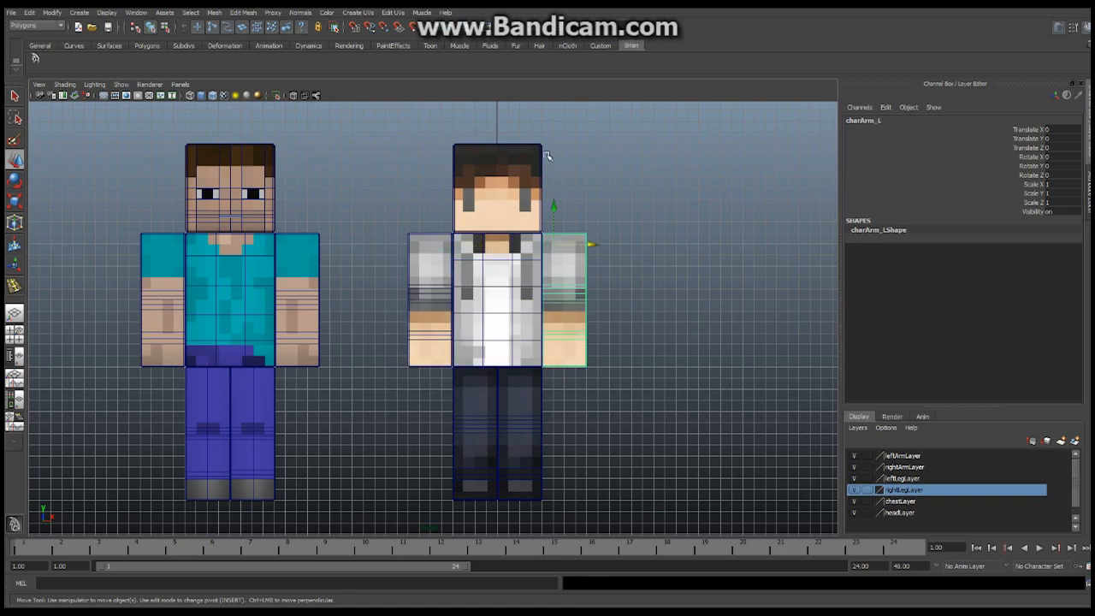
Insert a vertical edge loop down the centre of the grey-jacketed character's head.
scroll(576, 186, "up", 4)
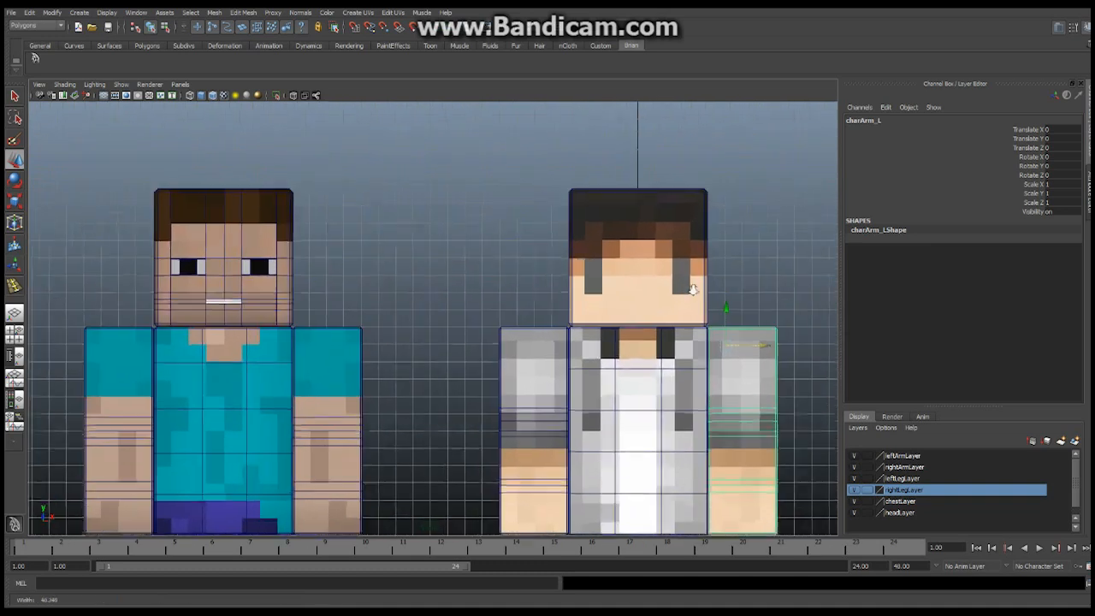
middle_click_drag(692, 289, 547, 298, "alt")
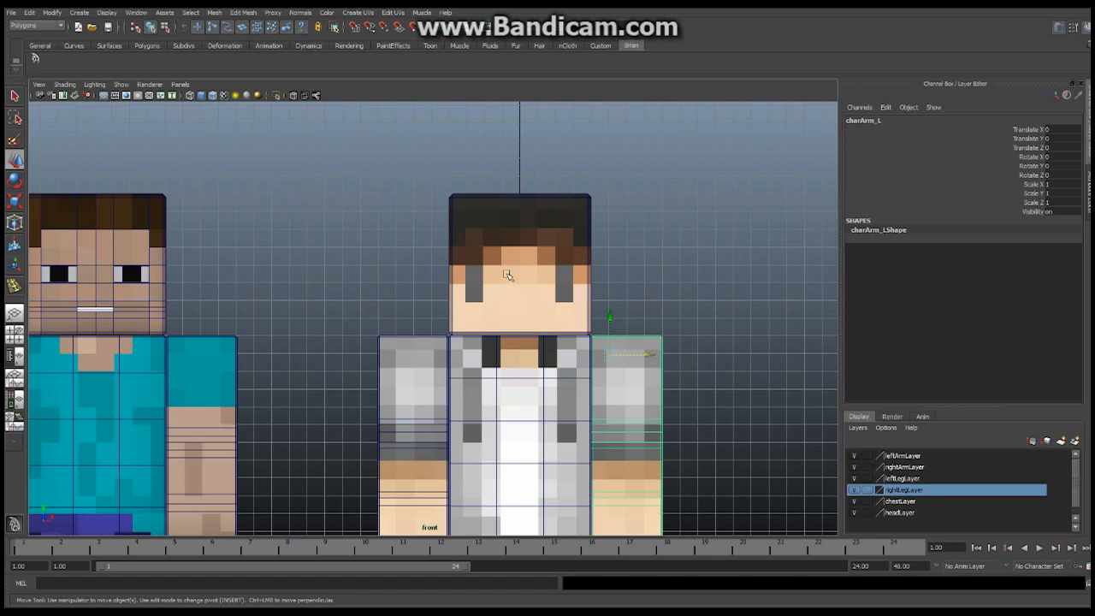
right_click_drag(304, 313, 494, 197, "alt")
middle_click_drag(574, 239, 526, 308, "alt")
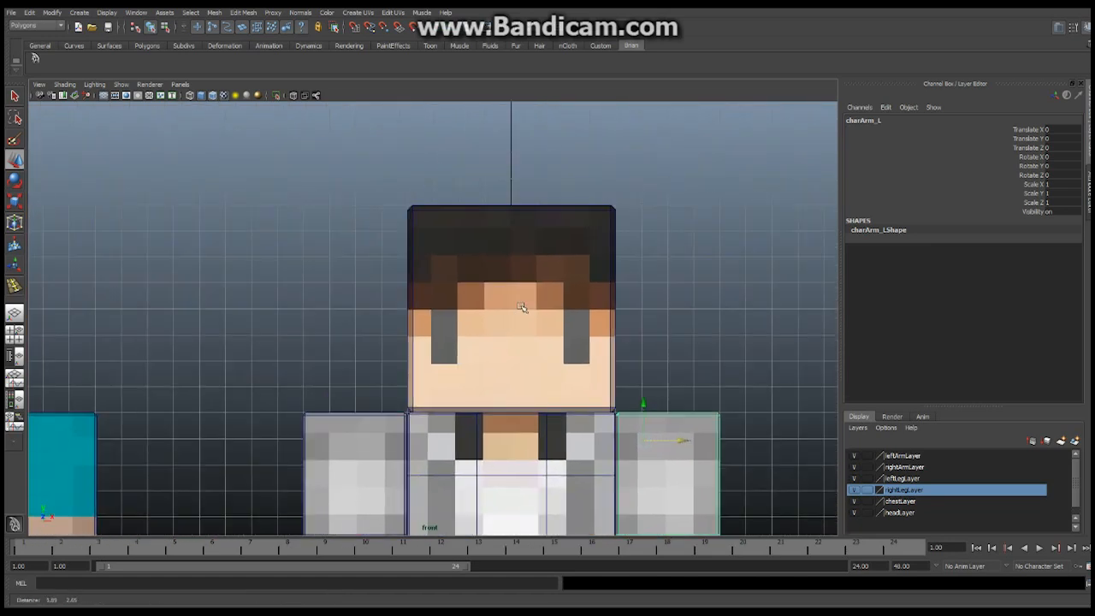
right_click_drag(593, 295, 681, 289, "alt")
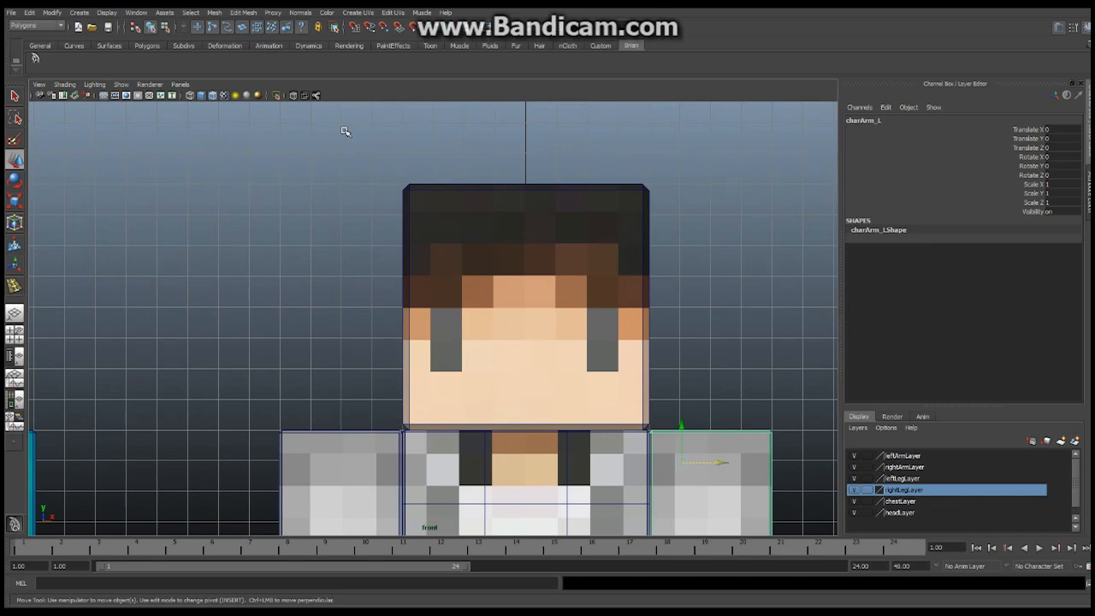
left_click(246, 13)
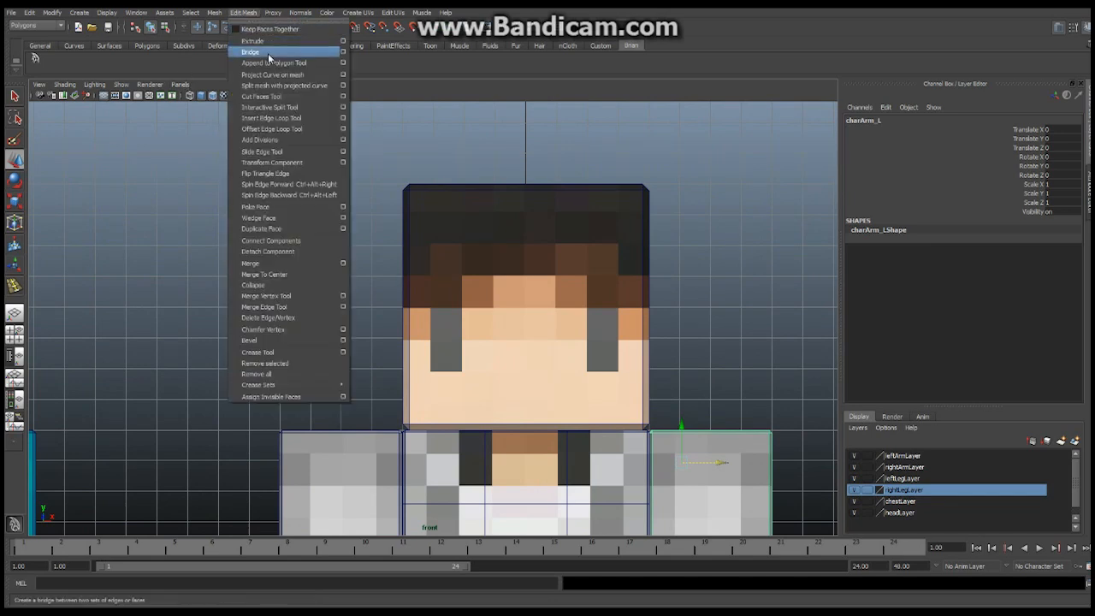
left_click(270, 119)
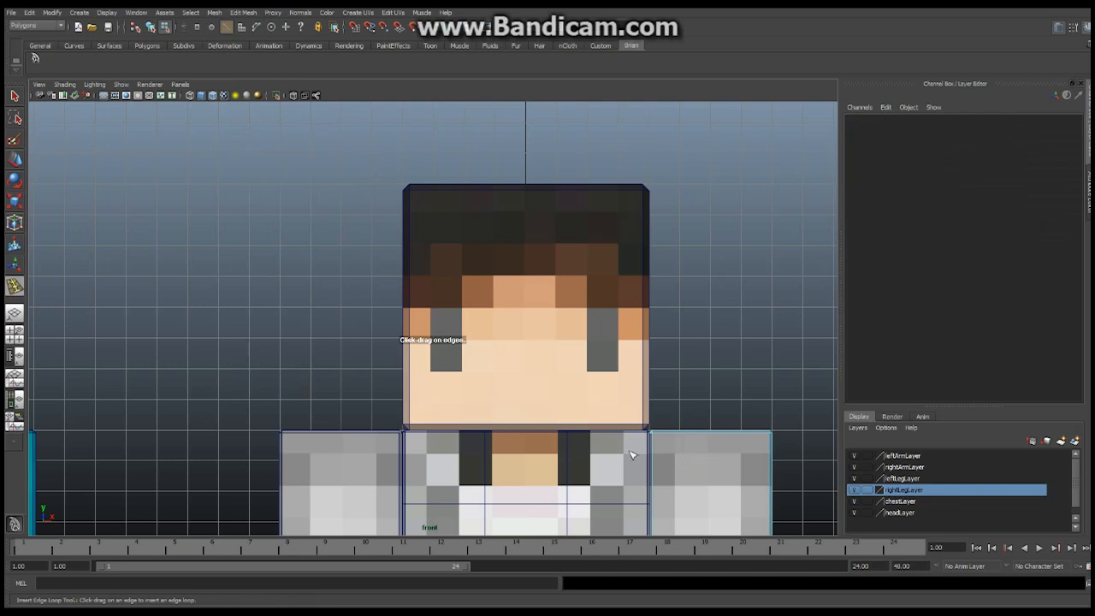
left_click(528, 187)
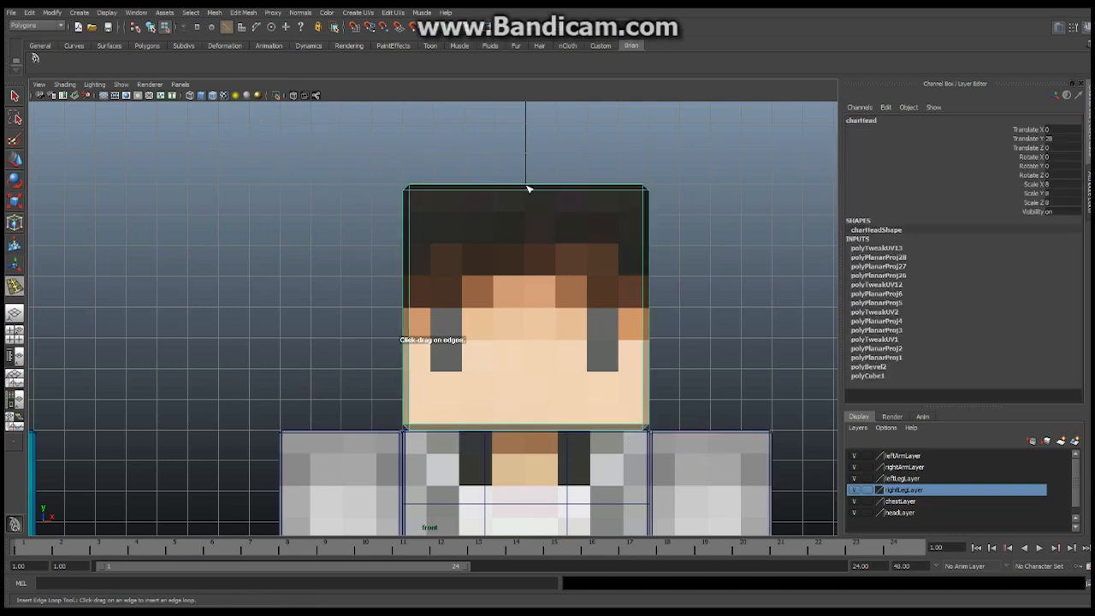
left_click(528, 188)
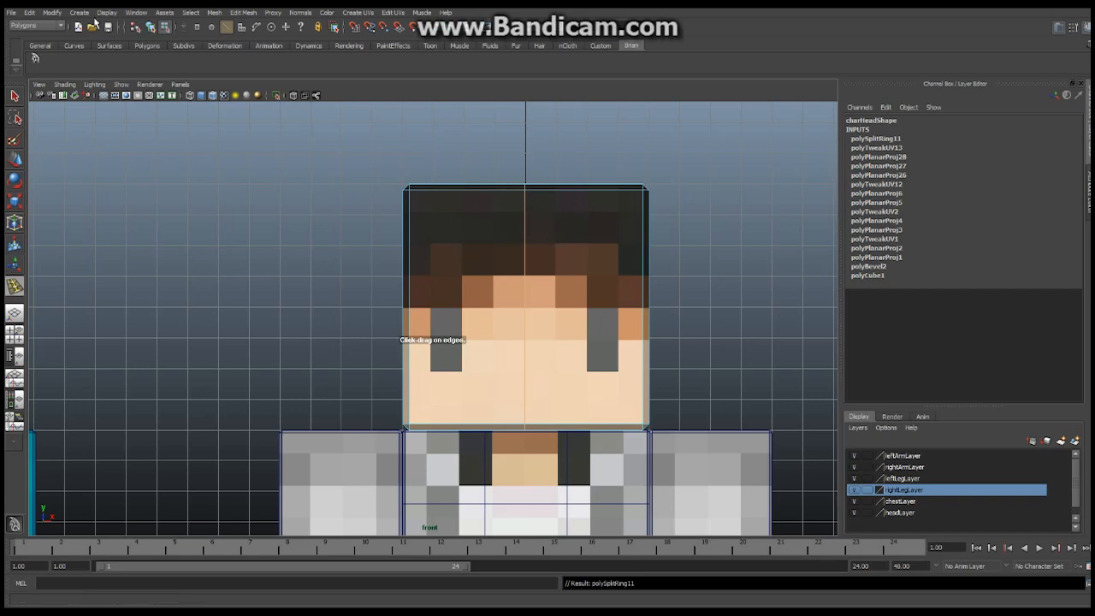
left_click(241, 13)
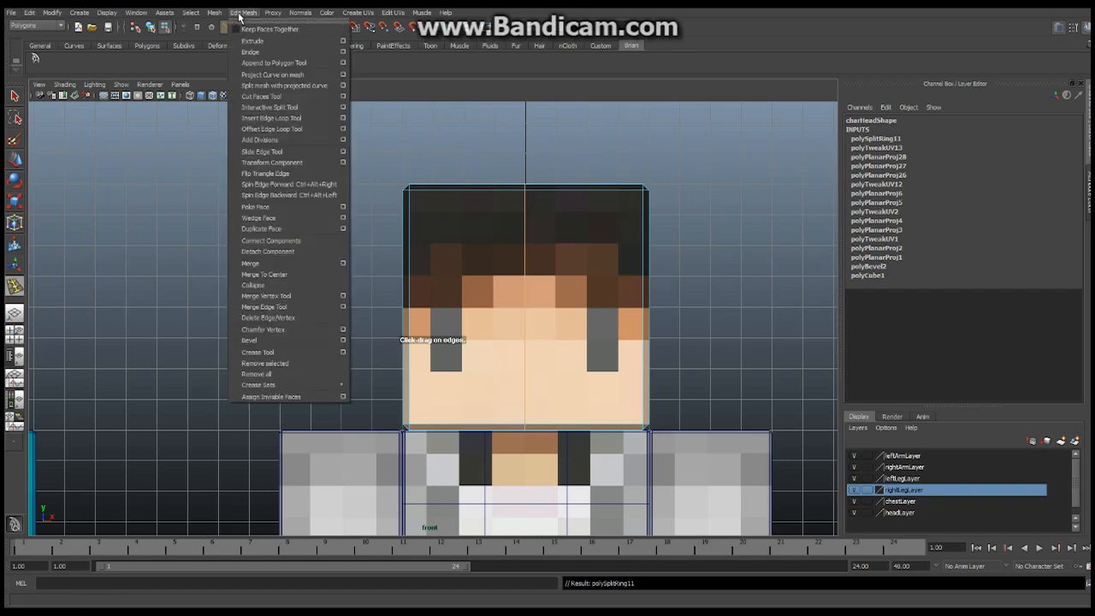
mouse_move(218, 14)
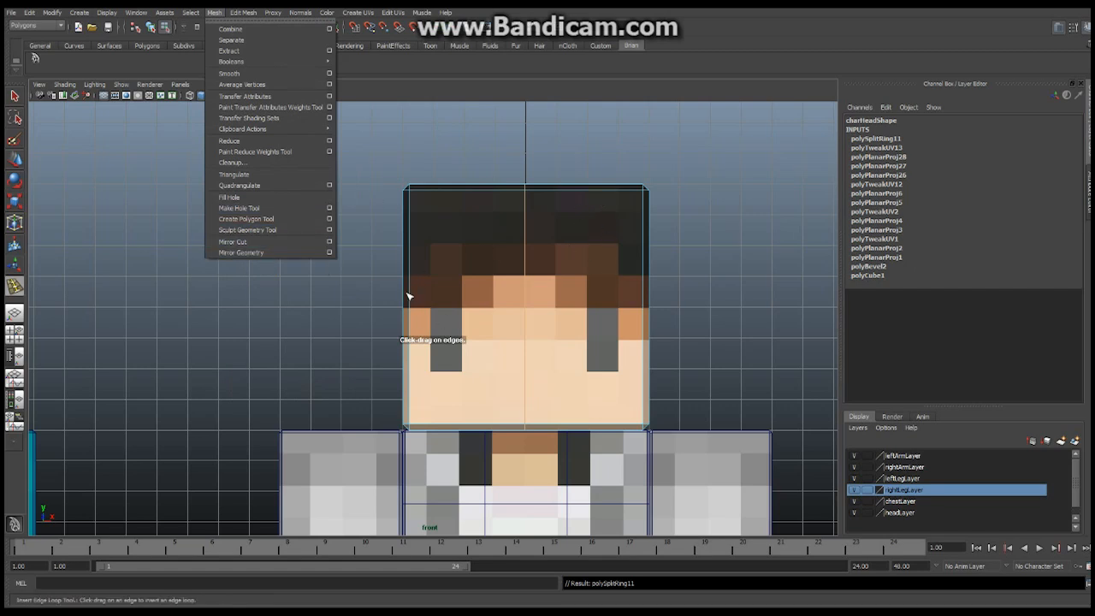
left_click(426, 88)
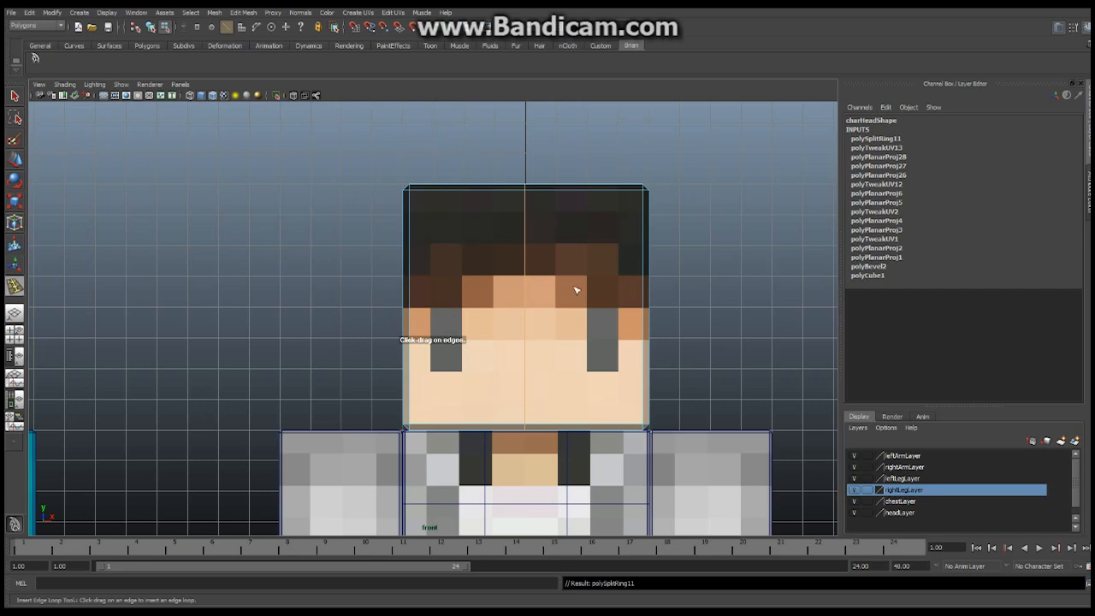
Insert horizontal edge loops around the grey-jacketed character's head along the lower and upper borders of the grey eyes.
middle_click_drag(438, 318, 427, 253, "alt")
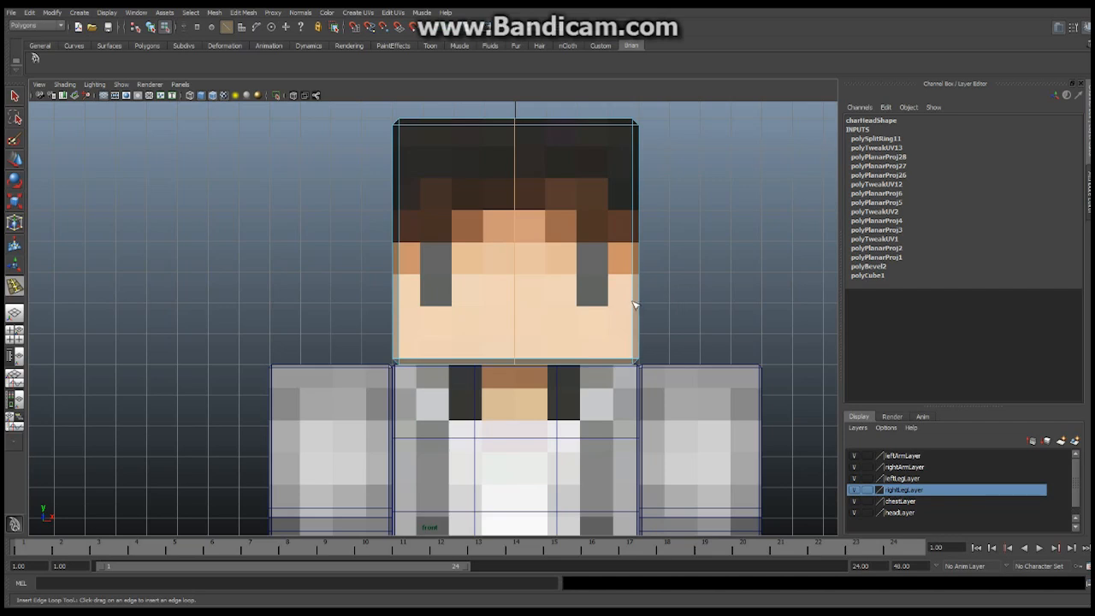
left_click_drag(633, 301, 635, 308)
scroll(656, 300, "up", 4)
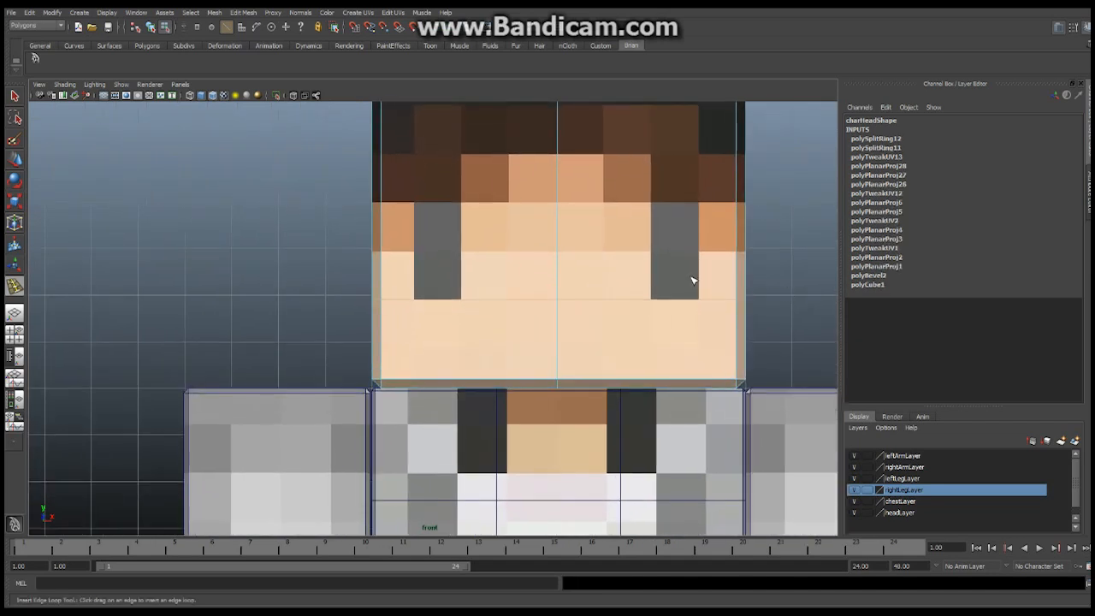
middle_click_drag(668, 279, 489, 302, "alt")
right_click_drag(489, 303, 765, 282, "alt")
middle_click_drag(690, 257, 707, 304, "alt")
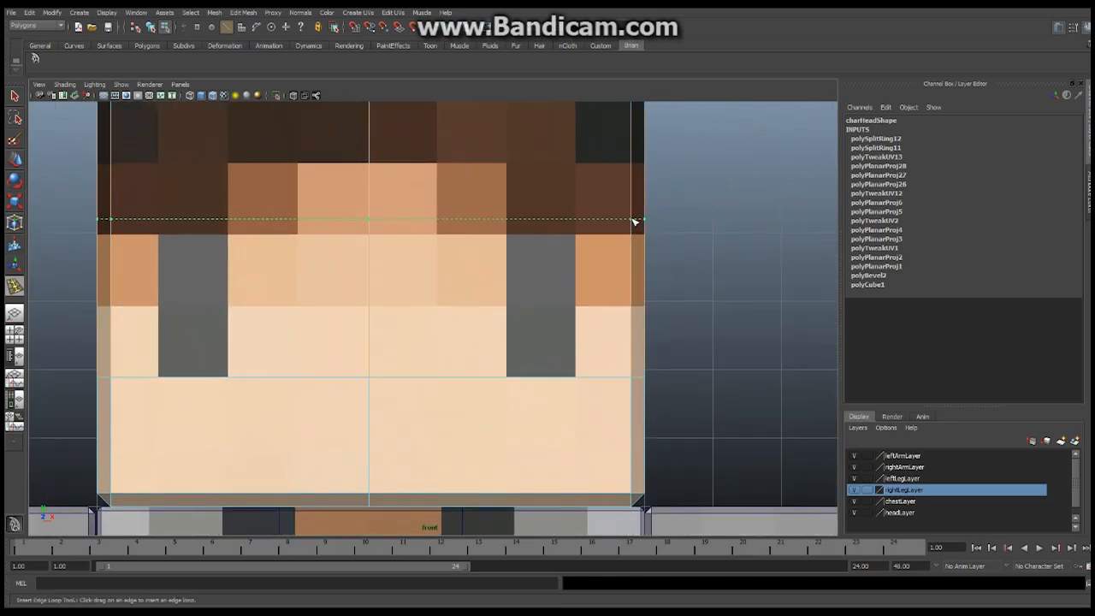
left_click_drag(635, 221, 634, 237)
left_click_drag(635, 237, 636, 237)
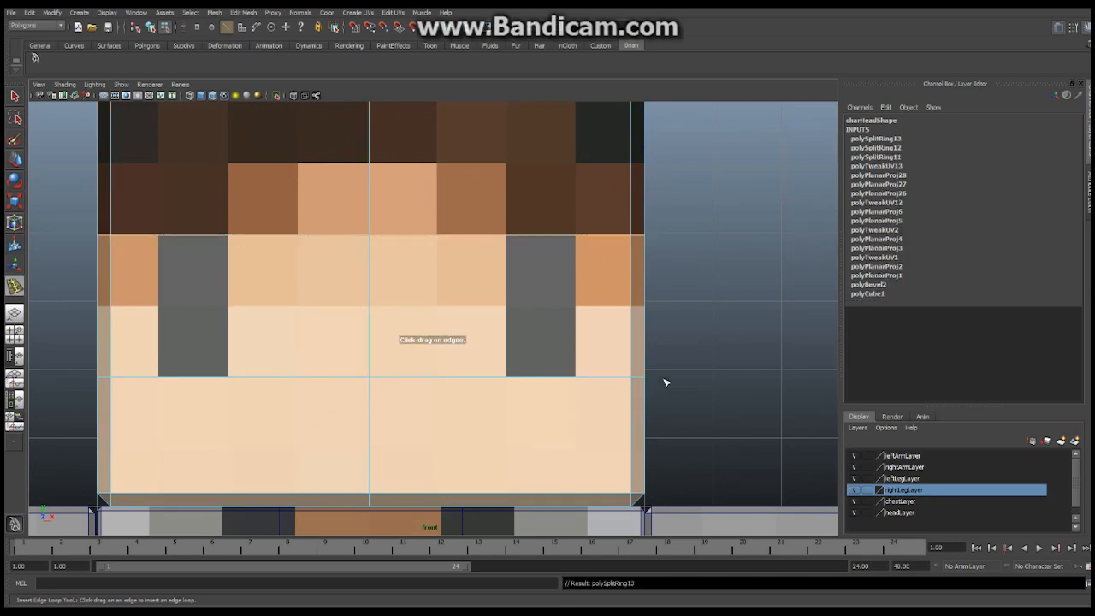
Insert four vertical edge loops on the head, aligned with the inner and outer borders of both grey eyes.
middle_click_drag(650, 391, 670, 320, "alt")
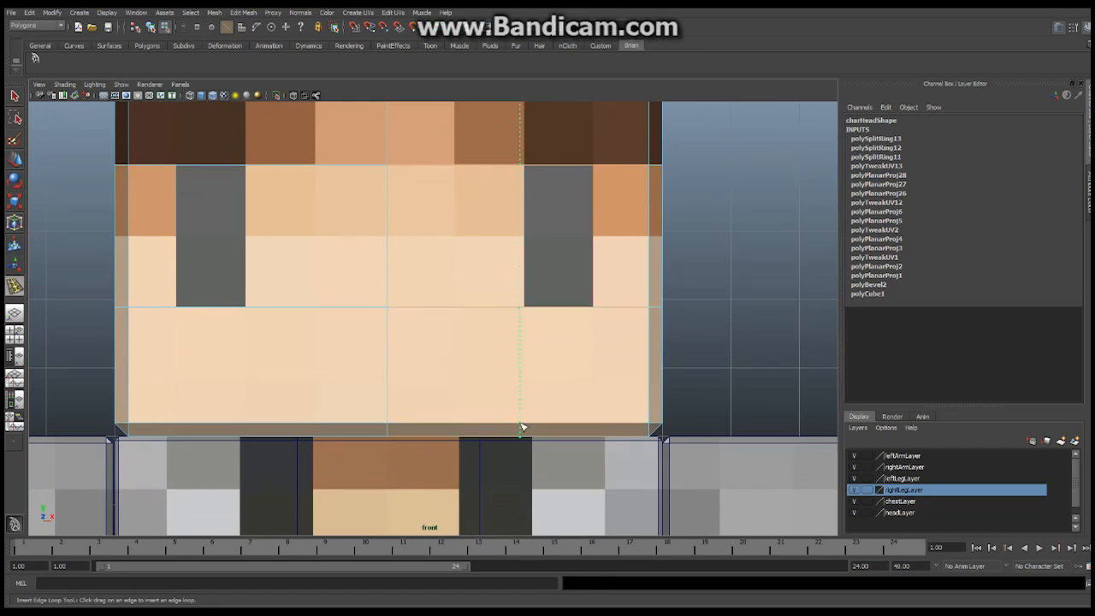
left_click_drag(522, 427, 526, 430)
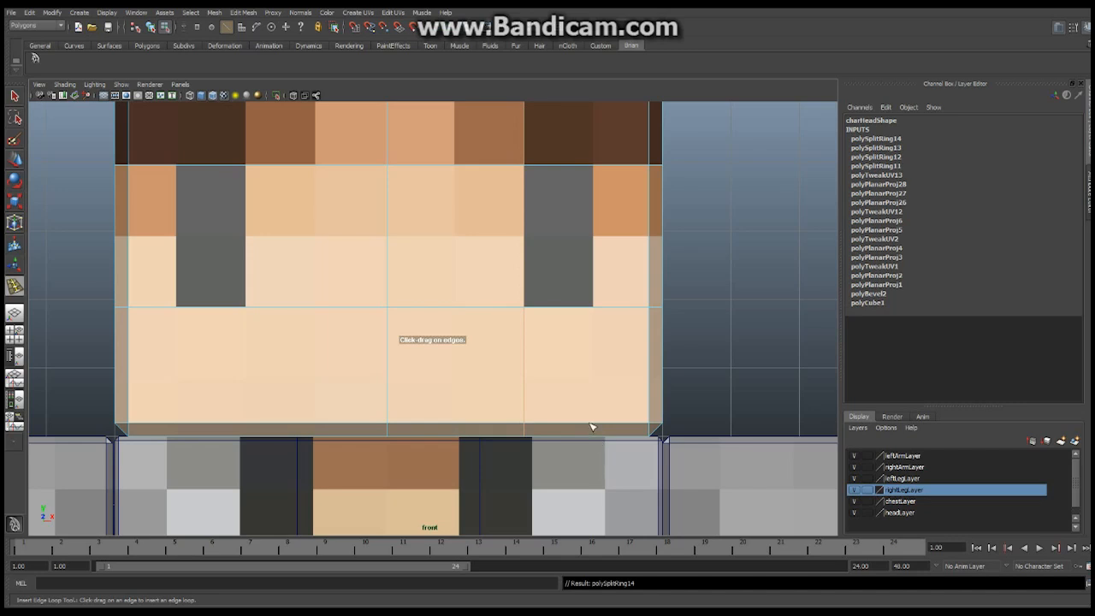
left_click_drag(594, 427, 597, 430)
middle_click_drag(242, 334, 462, 334, "alt")
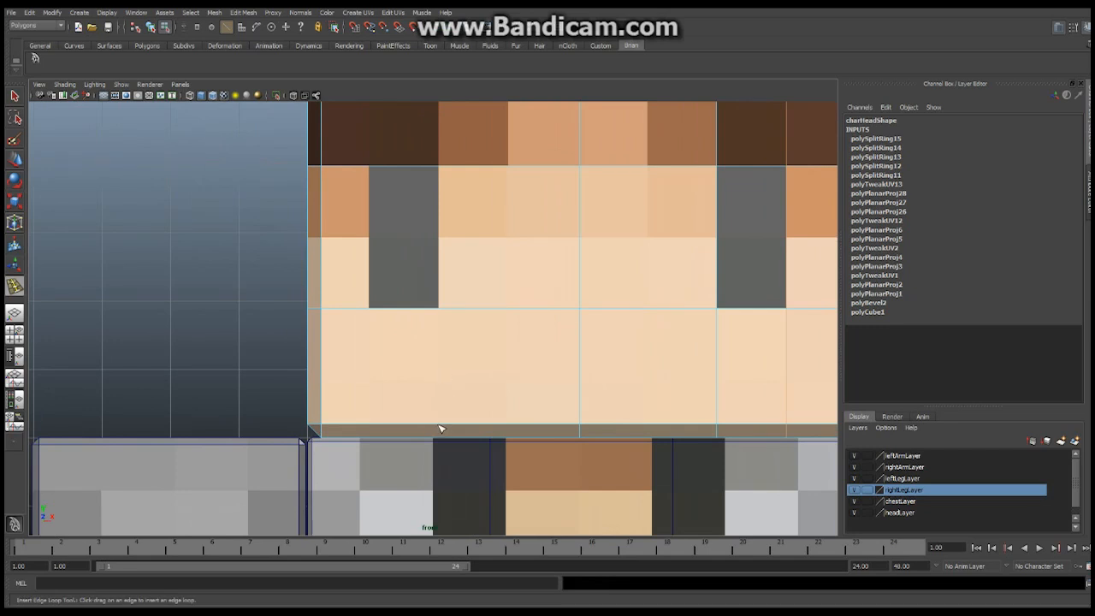
left_click_drag(443, 428, 439, 428)
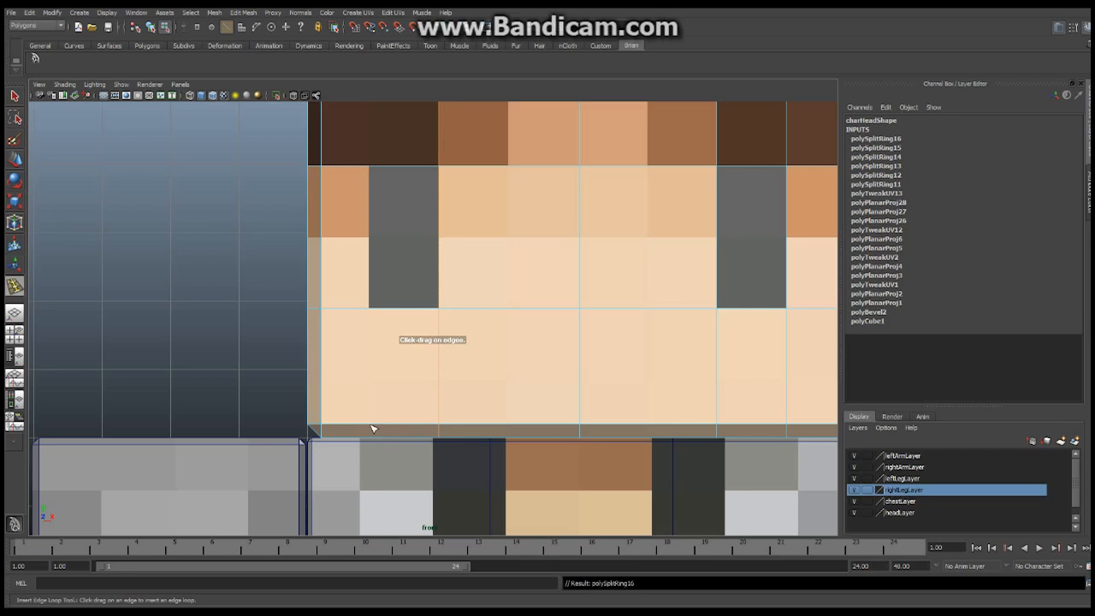
left_click_drag(370, 428, 368, 430)
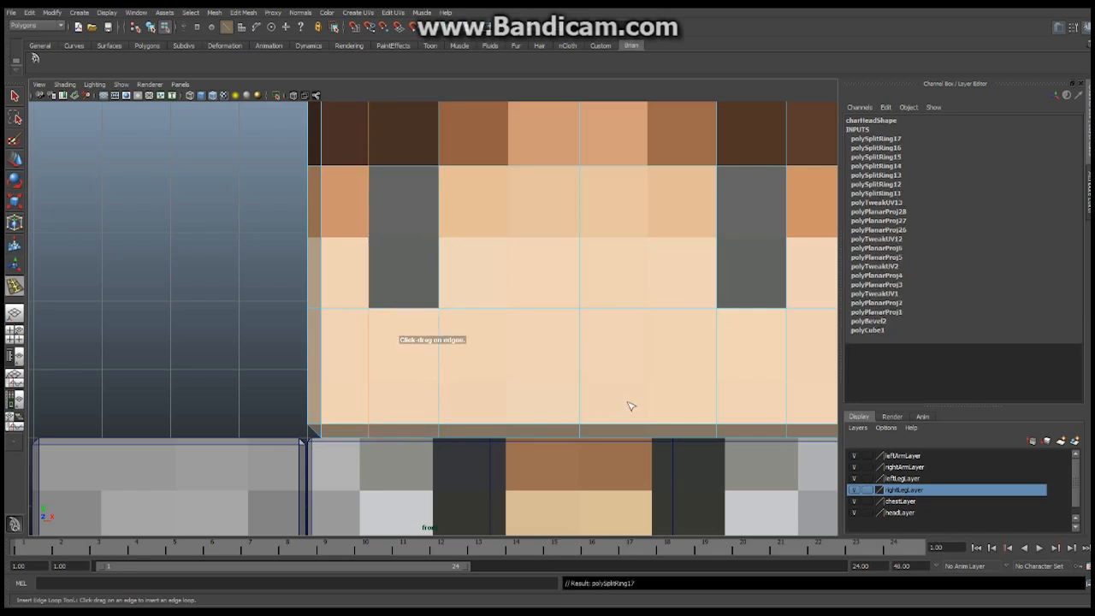
Insert three closely spaced horizontal edge loops across the mouth area, between the eyes' lower border and the chin.
scroll(571, 326, "down", 3)
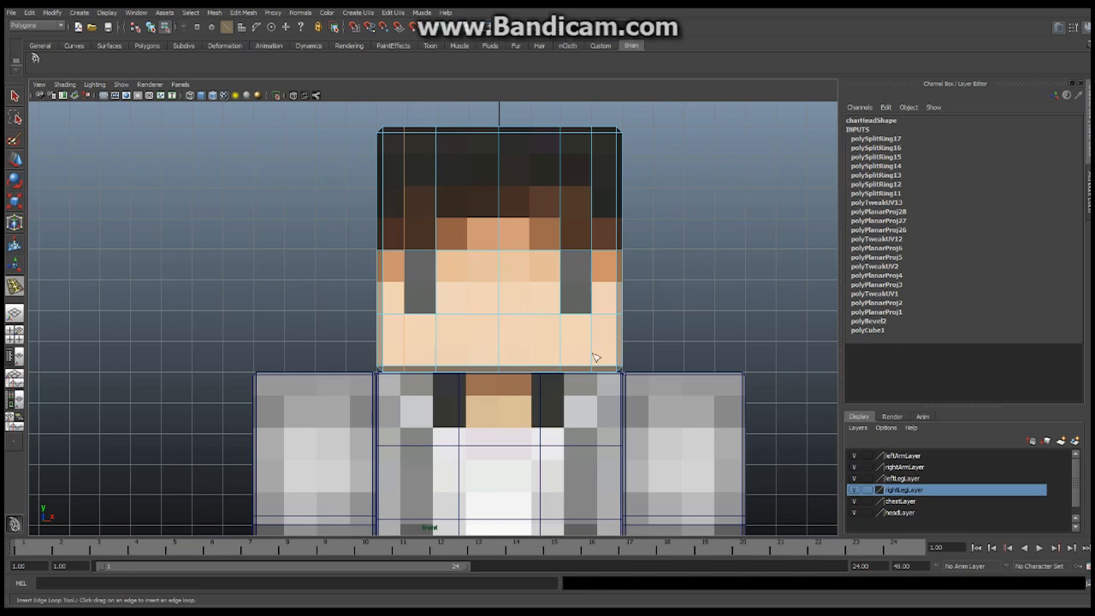
middle_click_drag(514, 321, 530, 293, "alt")
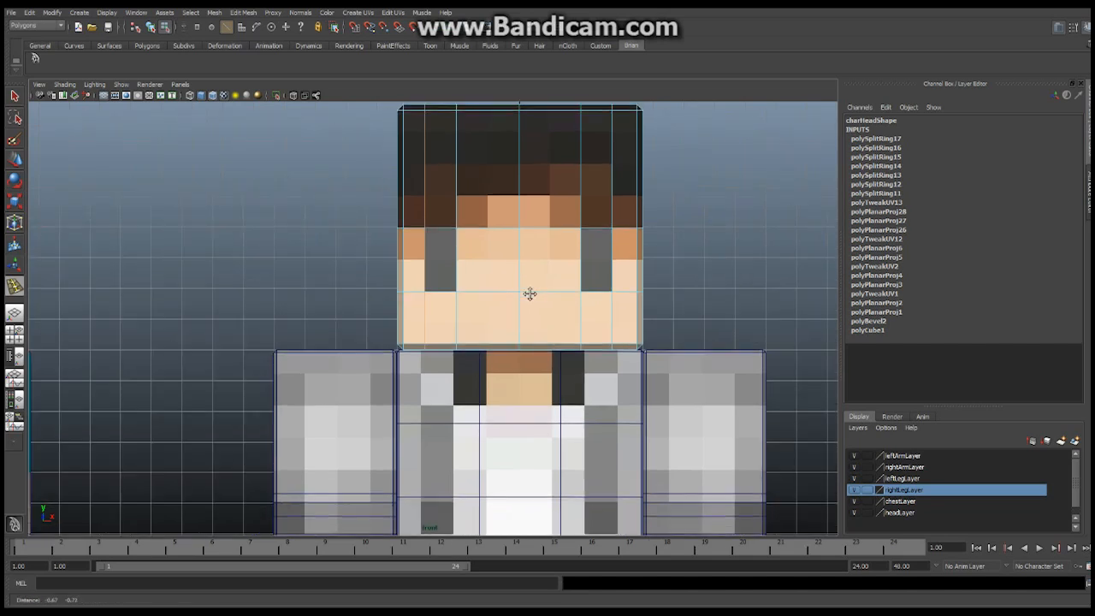
scroll(530, 293, "up", 4)
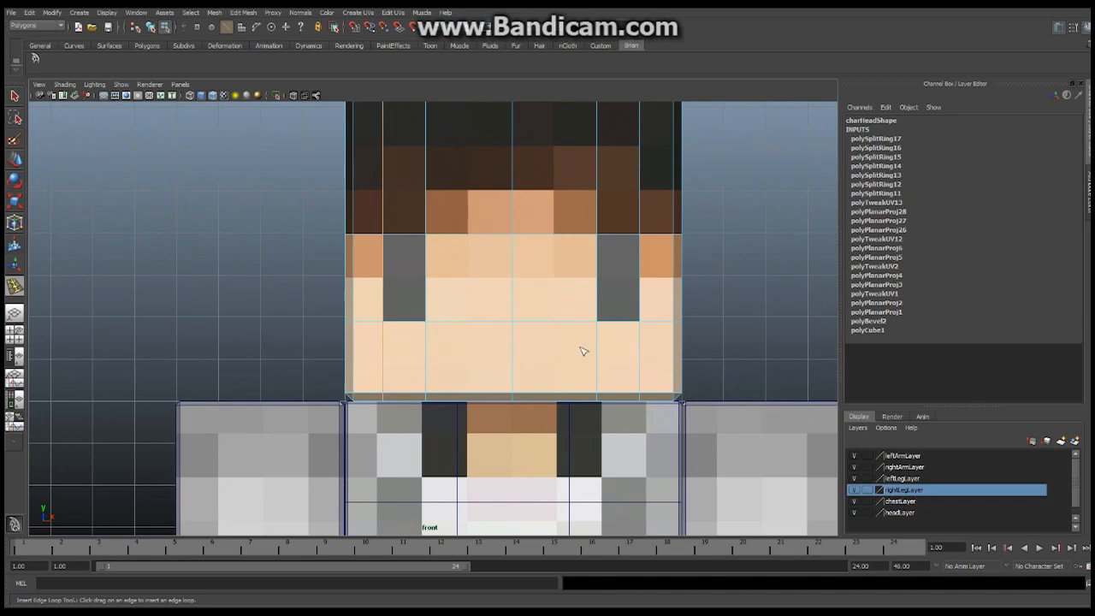
left_click_drag(674, 341, 675, 360)
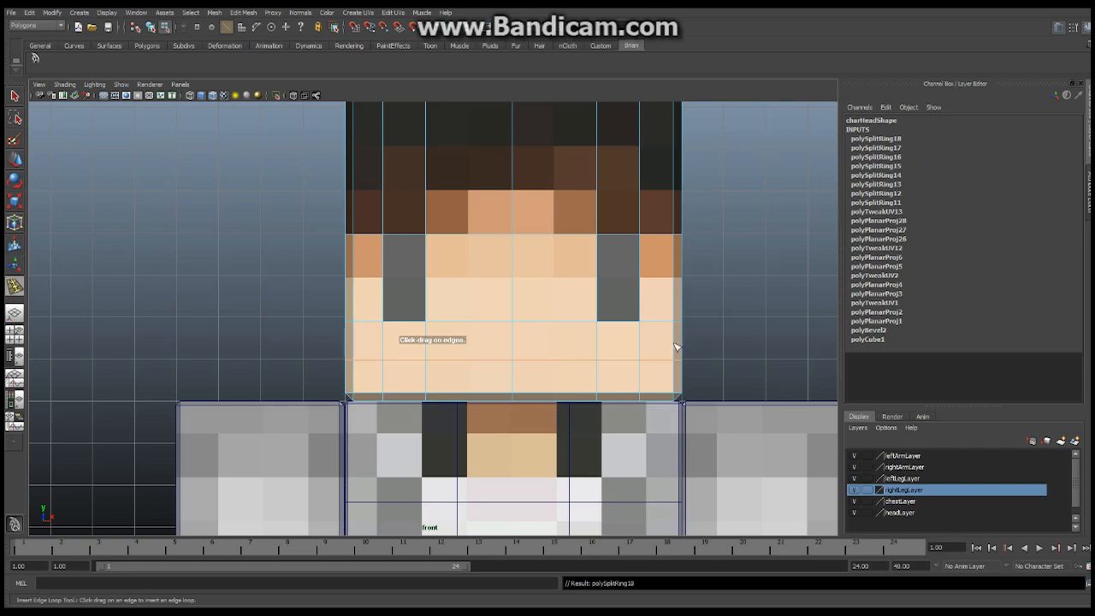
left_click_drag(675, 347, 678, 368)
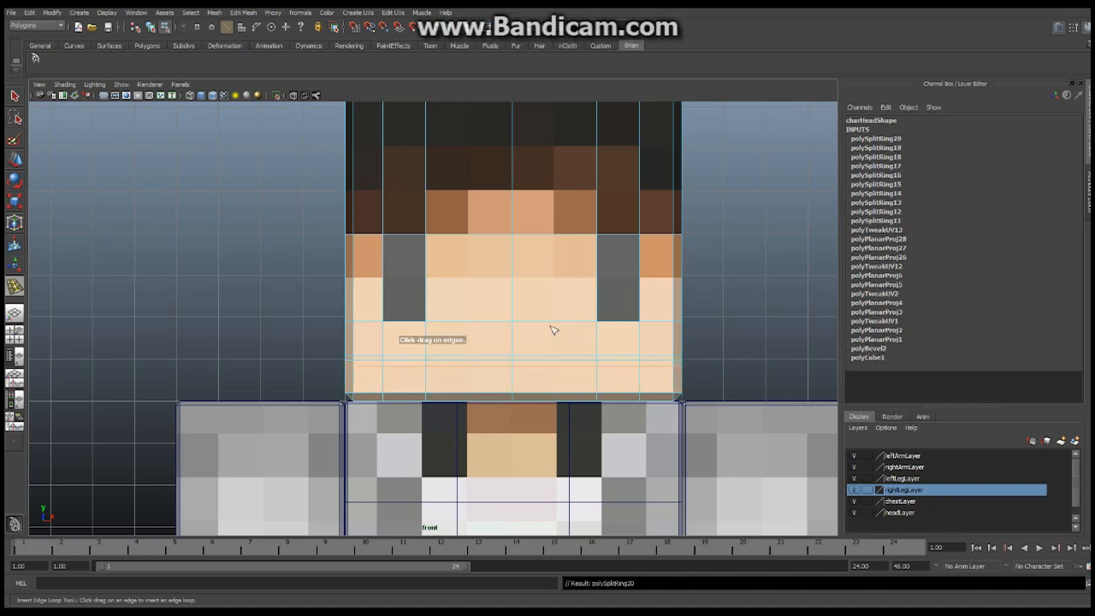
Insert a vertical edge loop on each side of the mouth area, just inside the eyes' inner borders.
middle_click_drag(551, 326, 563, 280, "alt")
right_click_drag(403, 317, 658, 328, "alt")
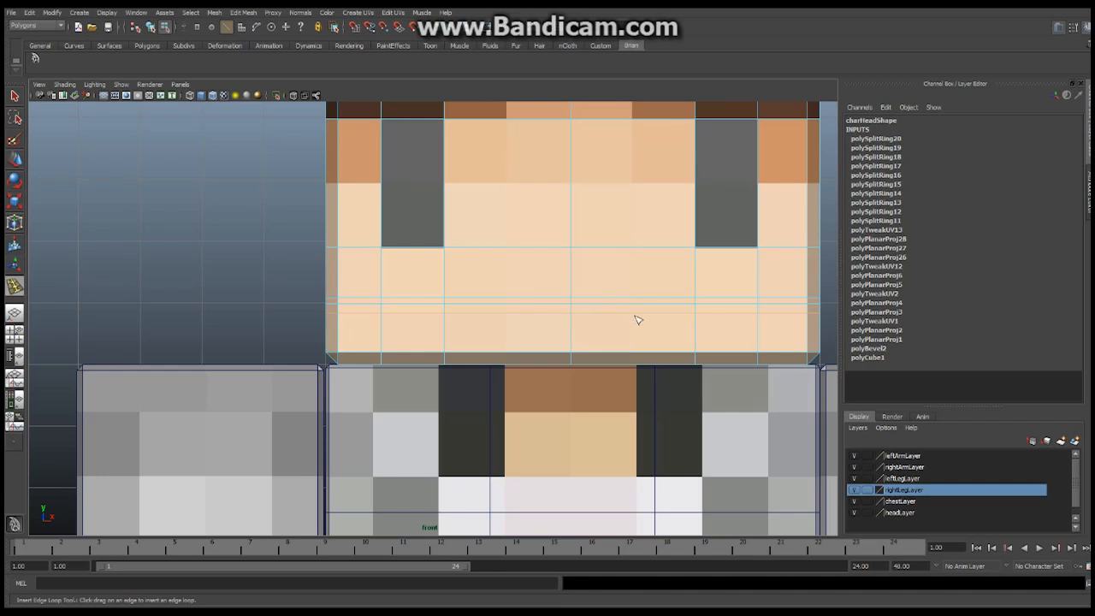
left_click_drag(636, 319, 663, 323)
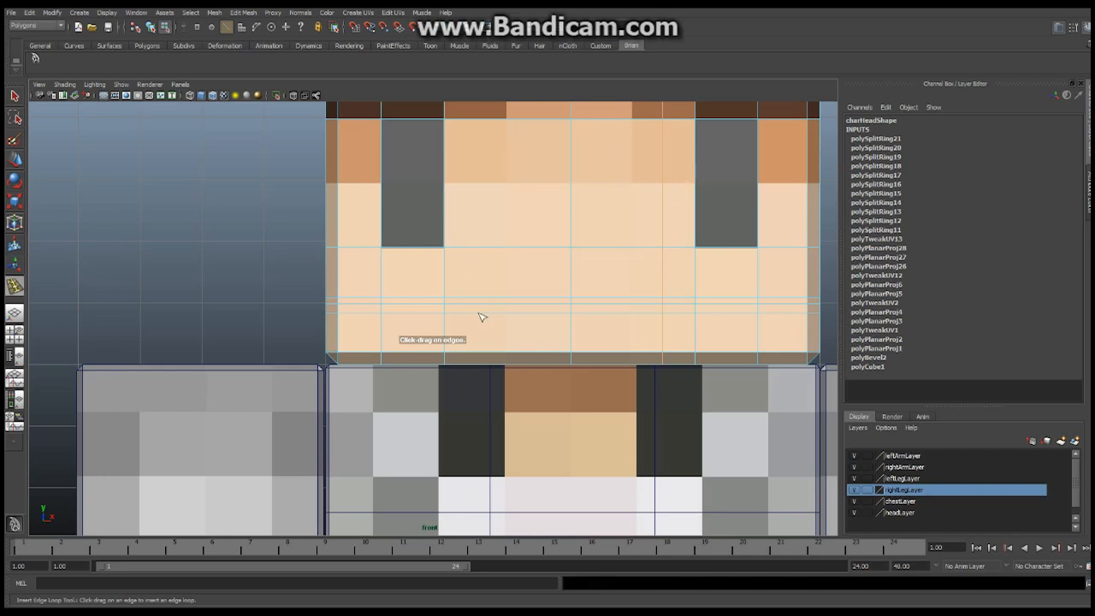
left_click_drag(482, 319, 479, 318)
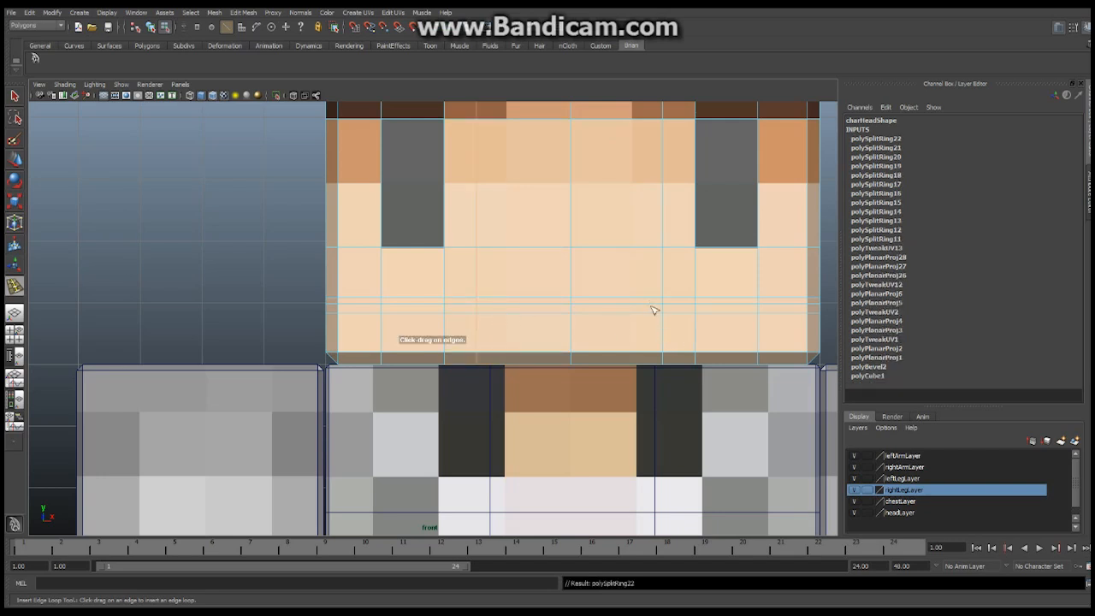
Exit the edge loop tool, return to the perspective view and select both grey eye faces on the grey-jacketed character's head.
left_click(14, 97)
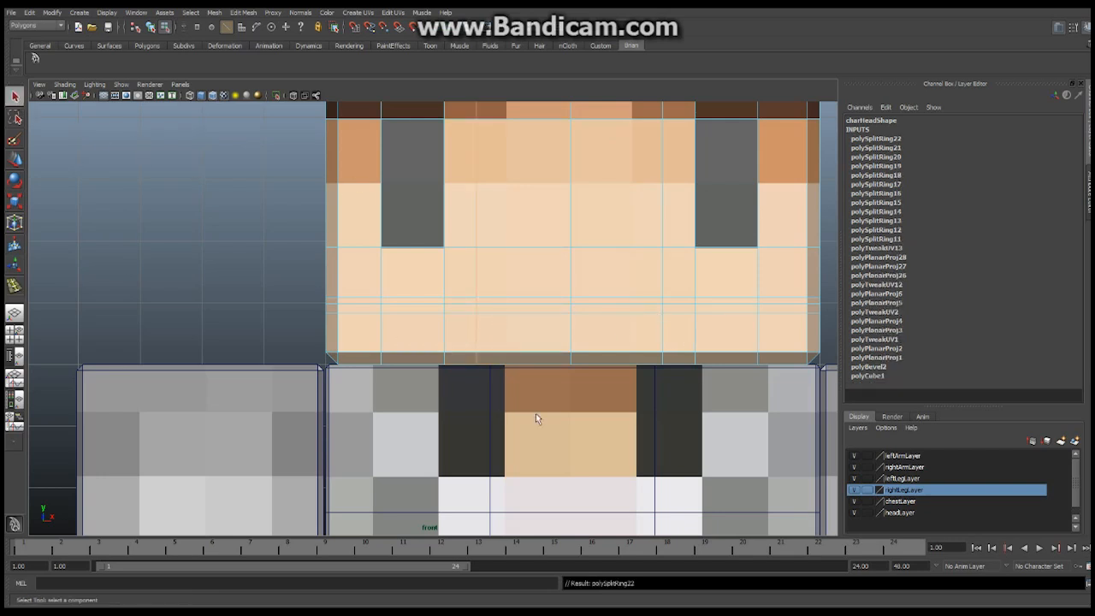
scroll(598, 327, "down", 5)
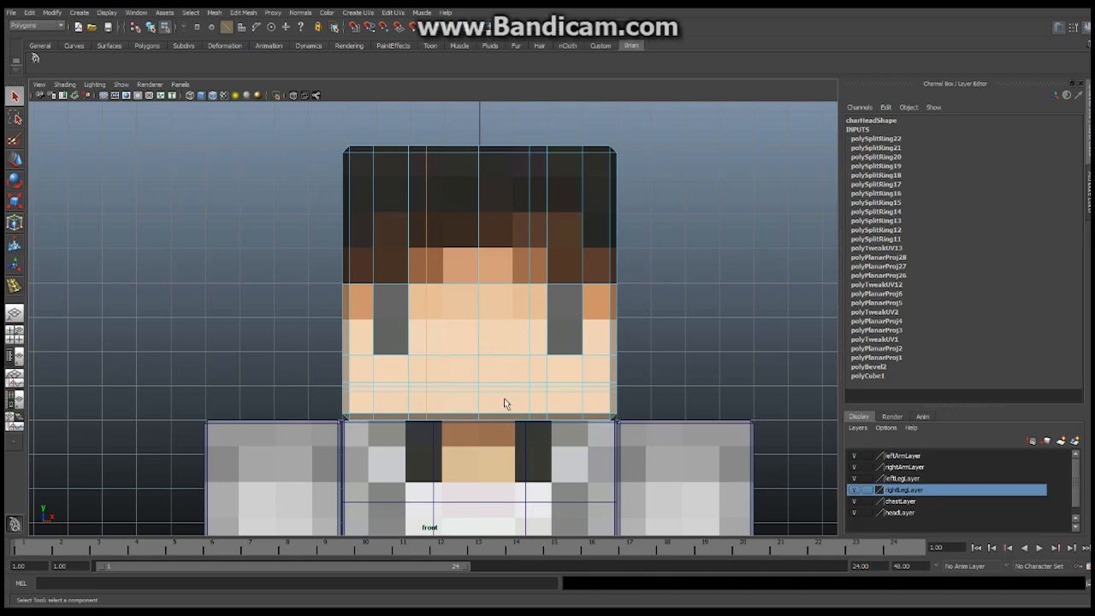
left_click(14, 315)
middle_click_drag(520, 205, 536, 382, "alt")
right_click_drag(535, 382, 479, 342, "alt")
middle_click_drag(479, 249, 501, 374, "alt")
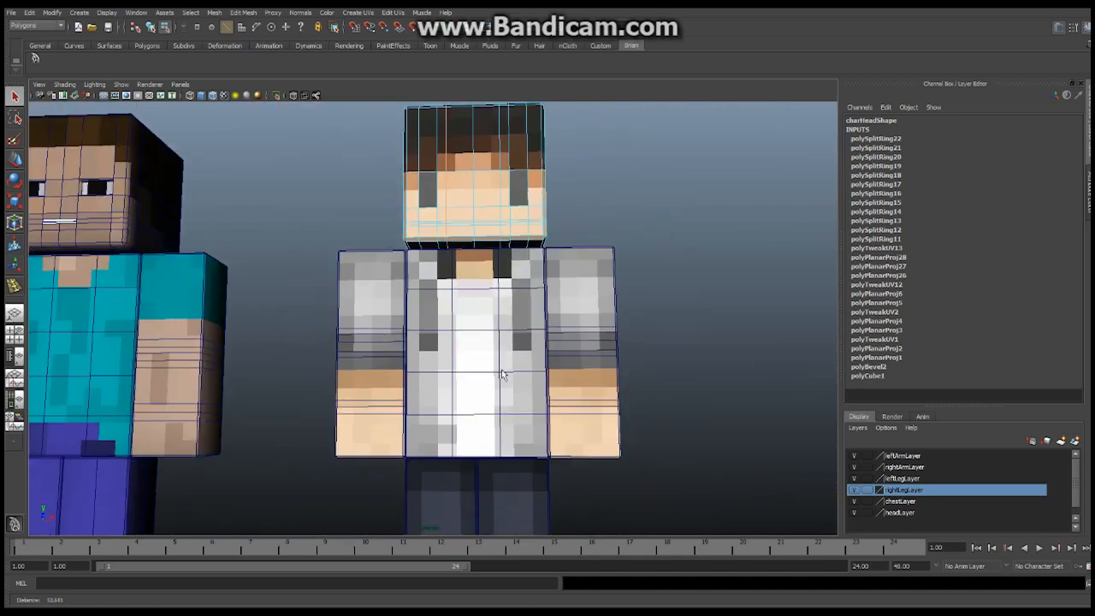
left_click_drag(513, 291, 479, 321, "alt")
middle_click_drag(480, 322, 489, 334, "alt")
right_click_drag(408, 350, 531, 334, "alt")
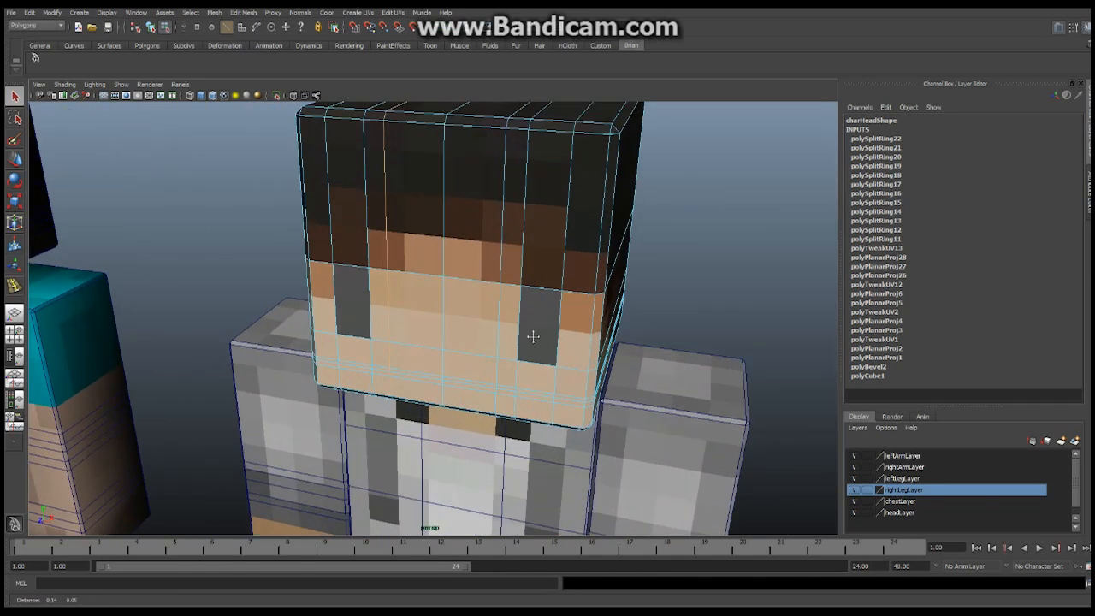
left_click_drag(457, 343, 589, 333, "alt")
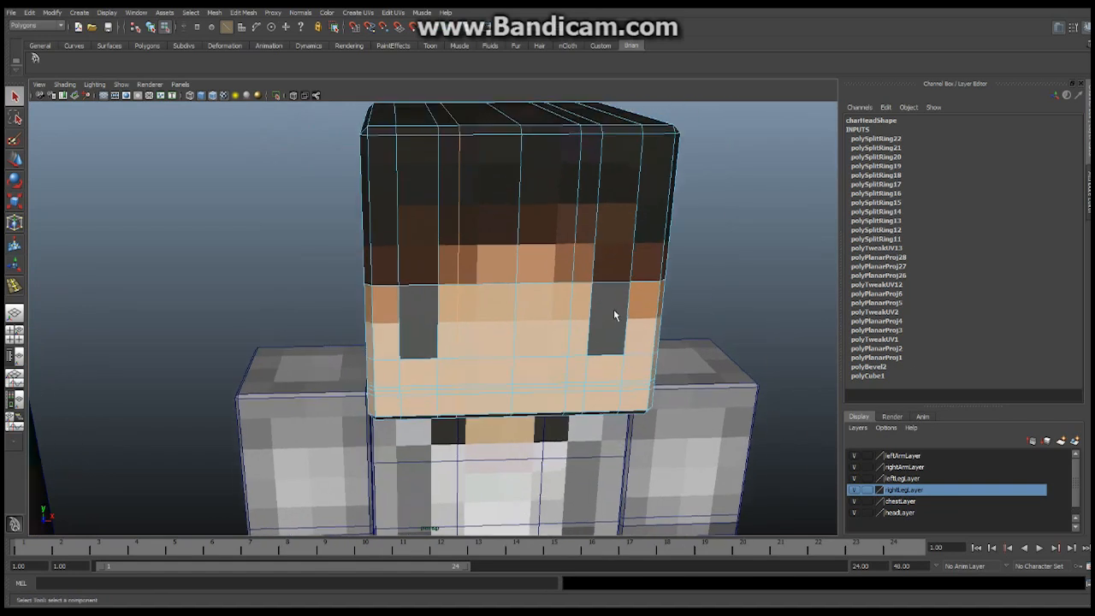
right_click_drag(613, 308, 614, 341)
left_click(614, 310)
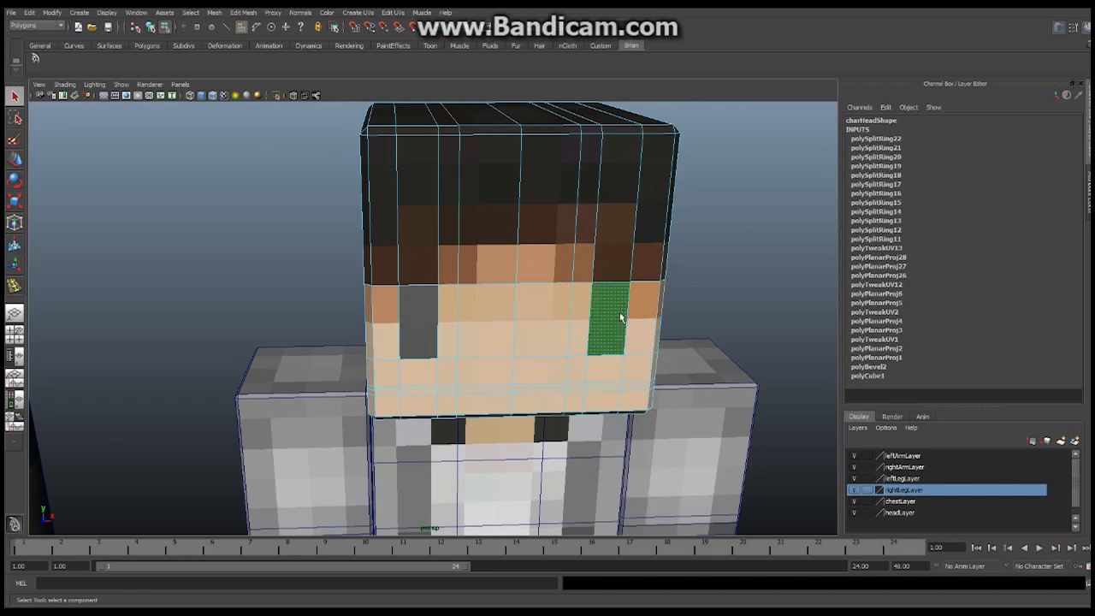
left_click(420, 322, "shift")
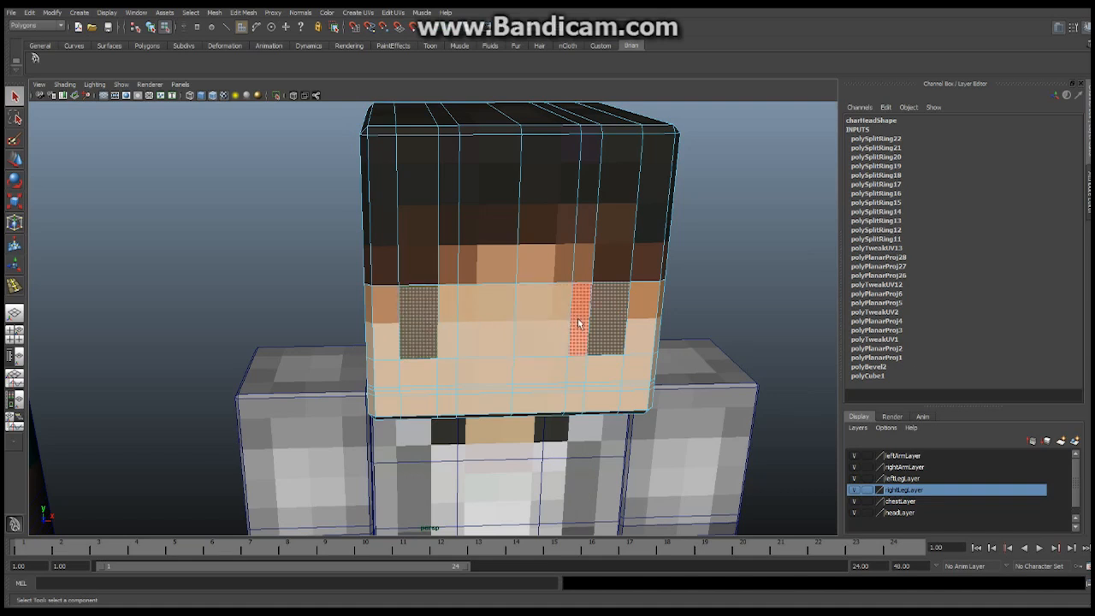
left_click_drag(603, 303, 559, 282, "alt")
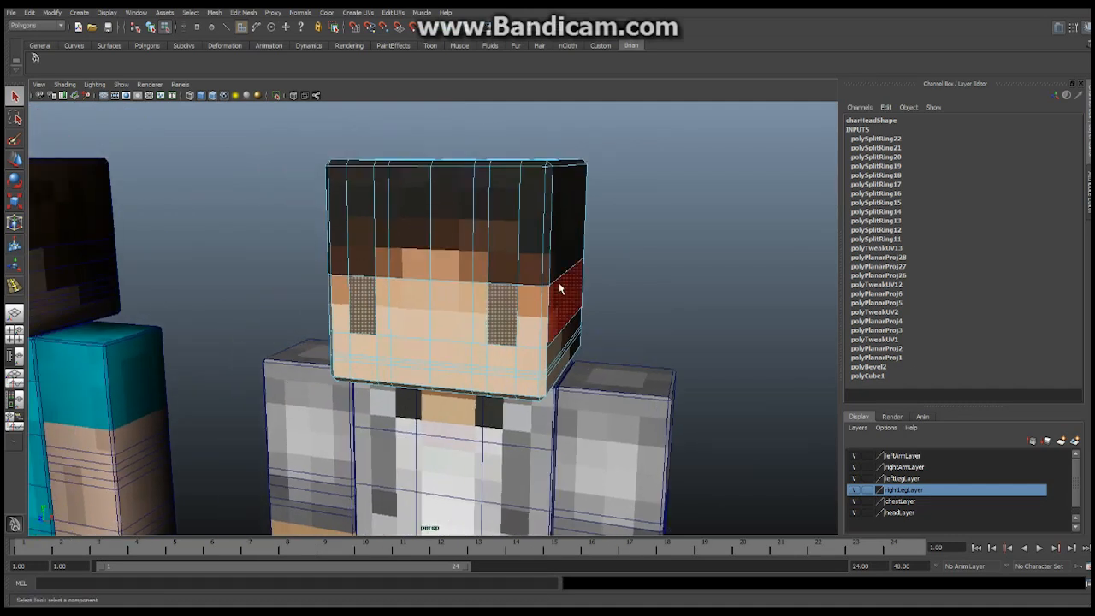
Turn on Keep Faces Together for mesh editing, keeping both eye faces selected.
left_click(247, 15)
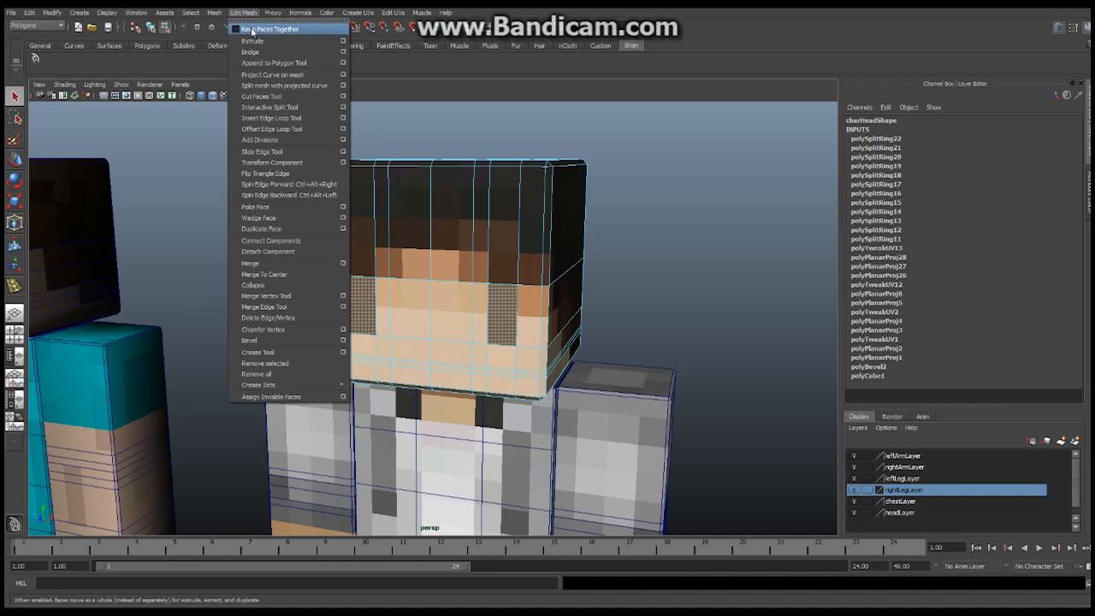
left_click(251, 29)
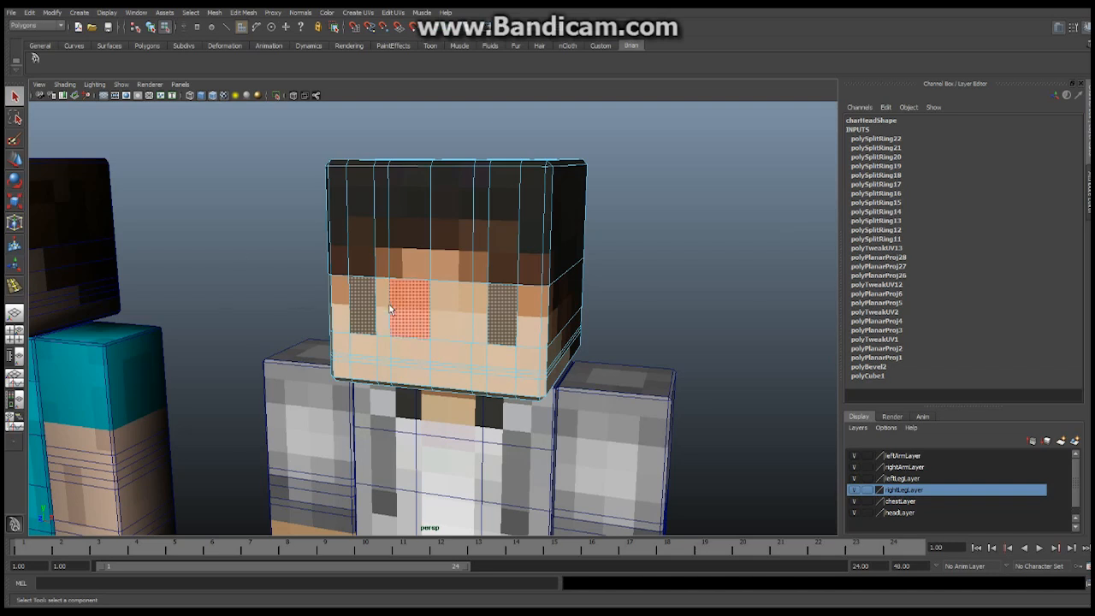
scroll(598, 256, "down", 2)
left_click_drag(598, 257, 442, 256, "alt")
middle_click_drag(332, 270, 397, 273, "alt")
scroll(397, 273, "up", 2)
scroll(398, 273, "up", 1)
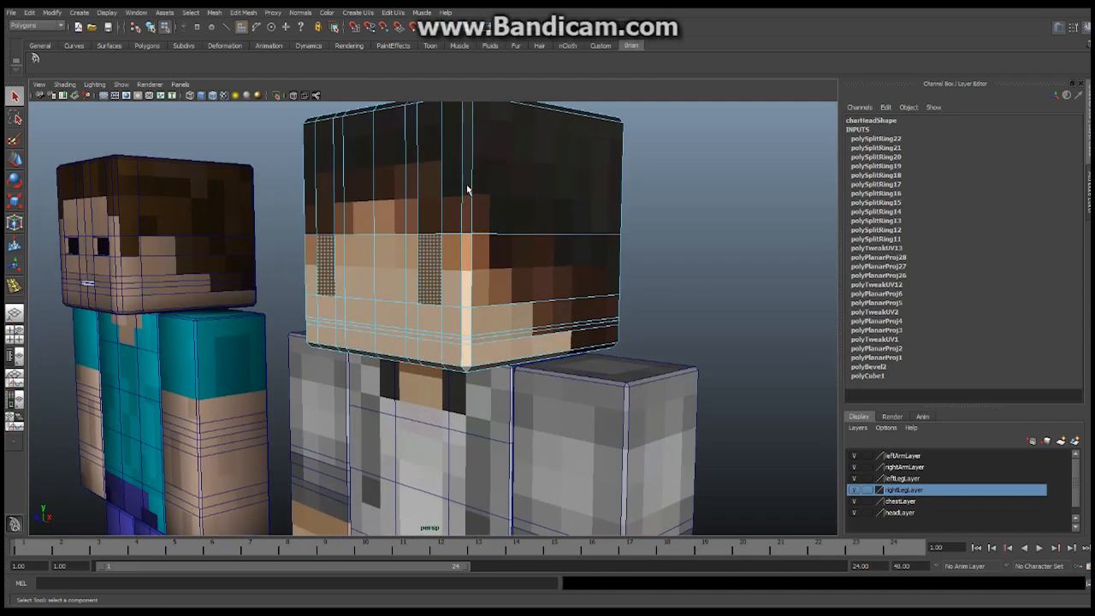
middle_click_drag(442, 173, 486, 198, "alt")
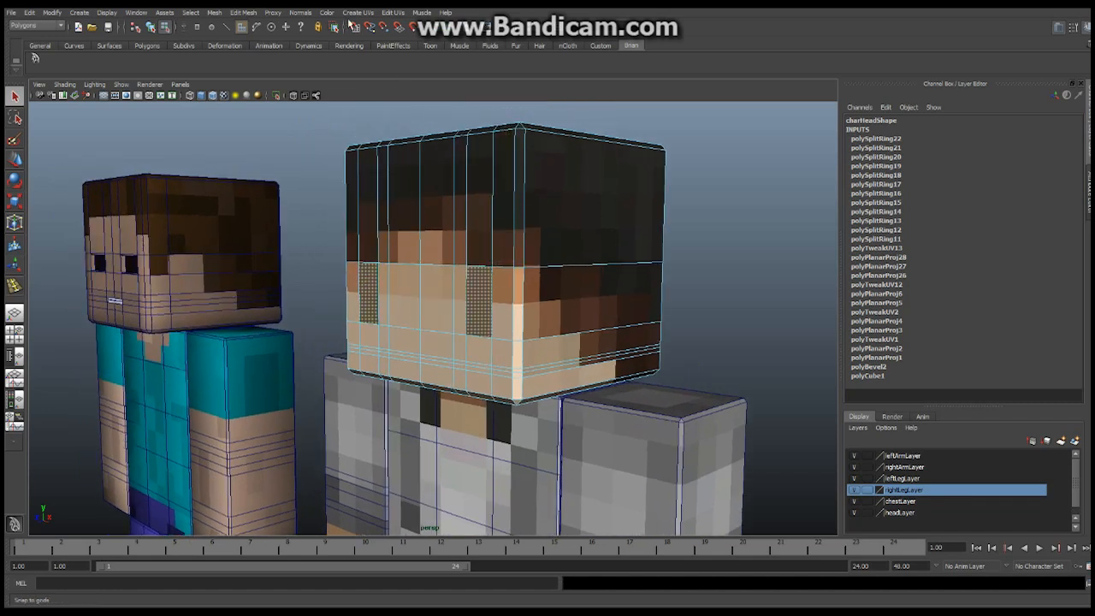
left_click(250, 15)
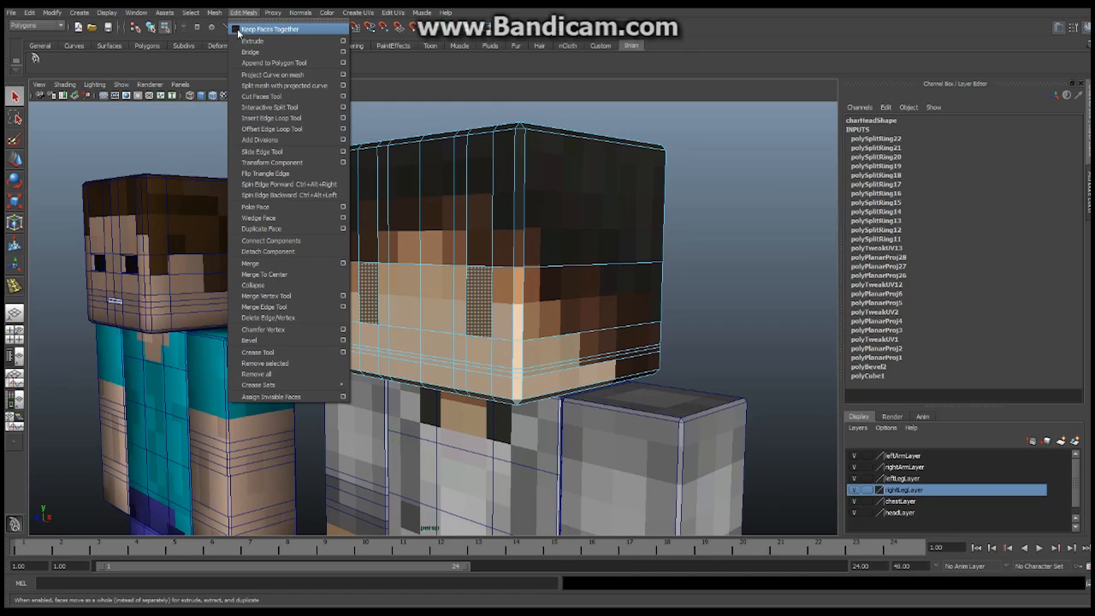
left_click(238, 31)
Extrude both eye faces into the head with a Local Translate Z of about -0.223, and clear the selection.
left_click(244, 12)
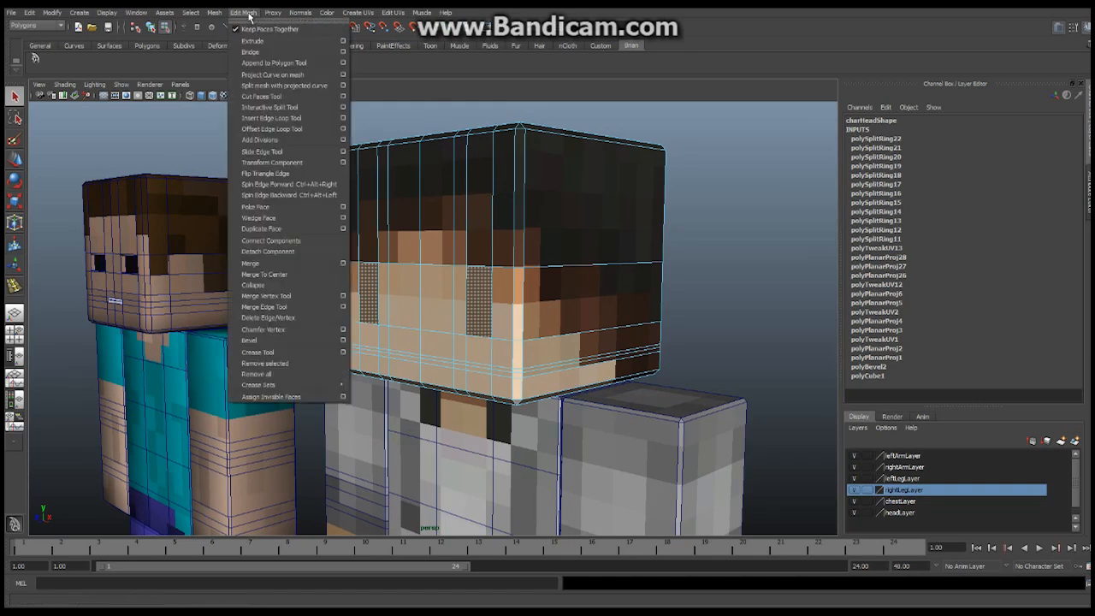
left_click(252, 41)
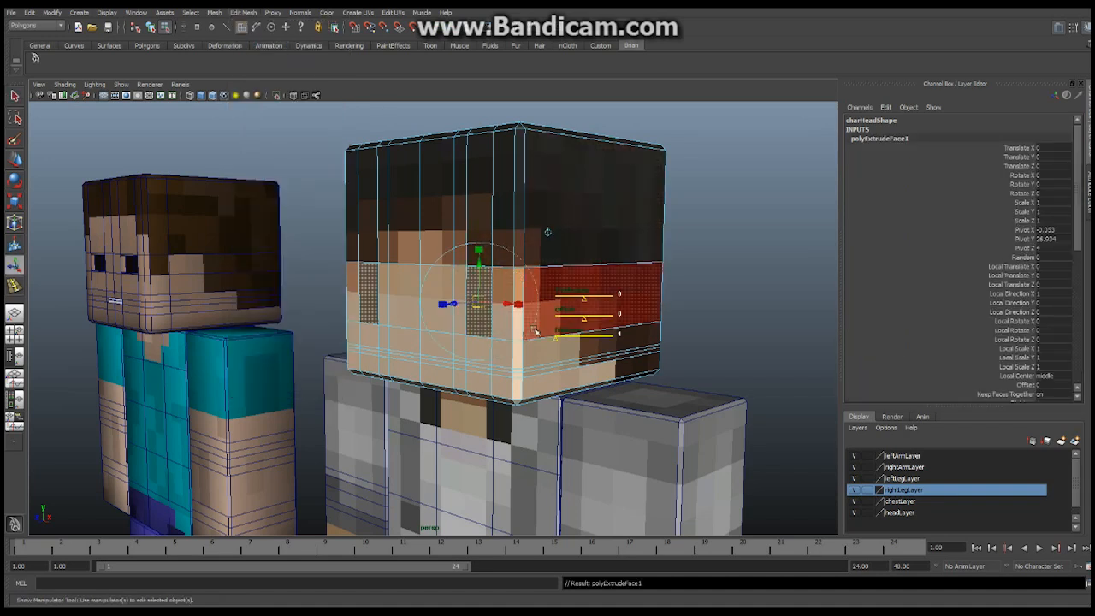
middle_click_drag(530, 329, 580, 287, "alt")
left_click_drag(561, 289, 463, 327, "alt")
right_click_drag(464, 327, 495, 314, "alt")
middle_click_drag(401, 380, 415, 343, "alt")
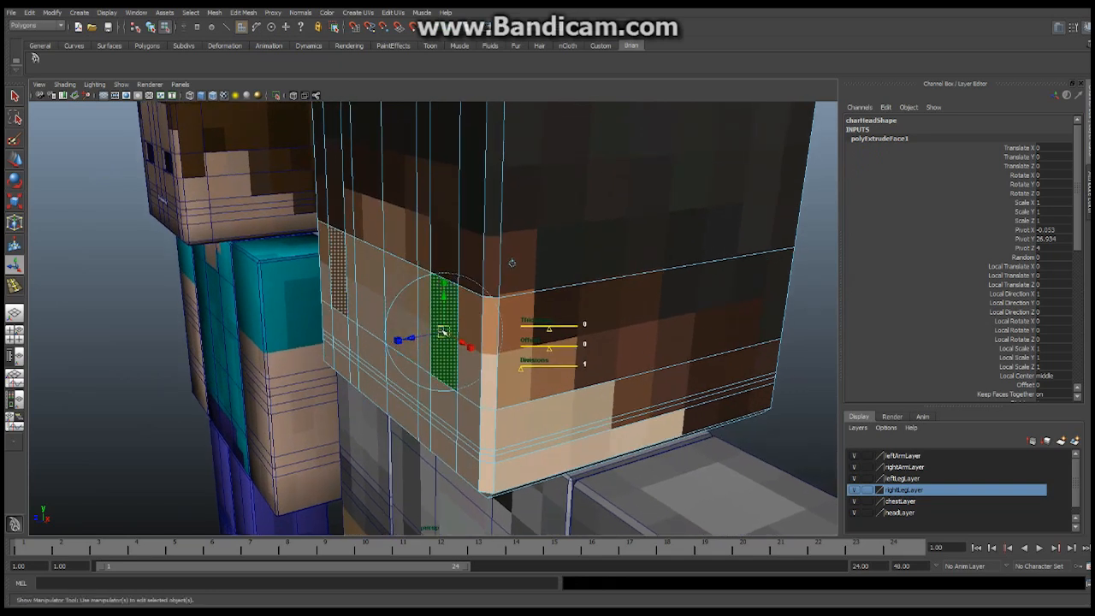
left_click_drag(410, 339, 554, 294)
middle_click_drag(554, 294, 409, 332, "alt")
left_click_drag(408, 332, 341, 342, "alt")
right_click_drag(340, 342, 380, 359, "alt")
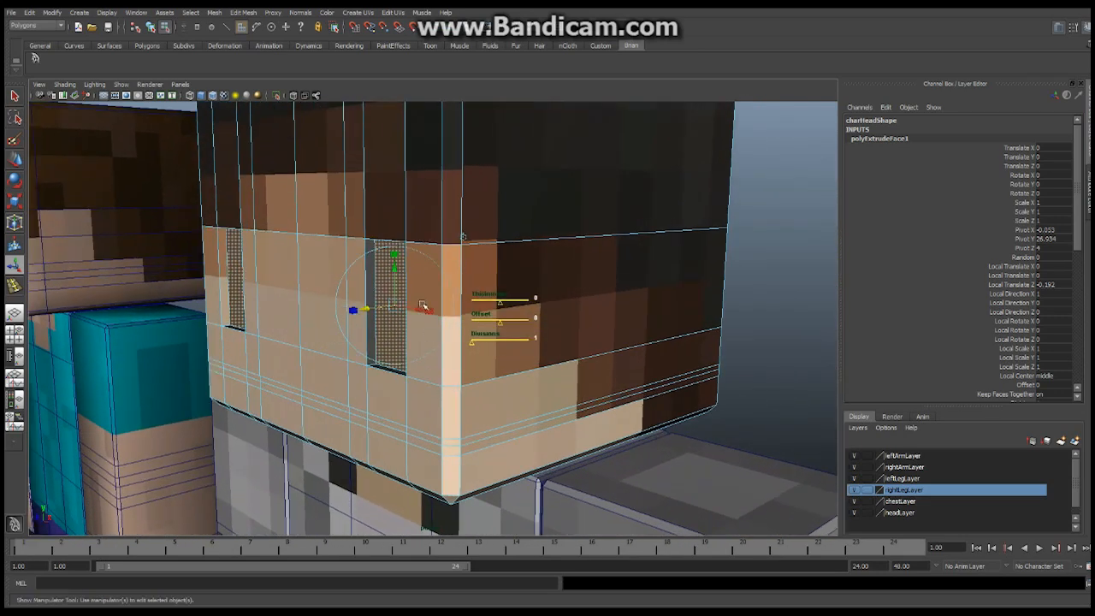
left_click_drag(369, 308, 370, 309)
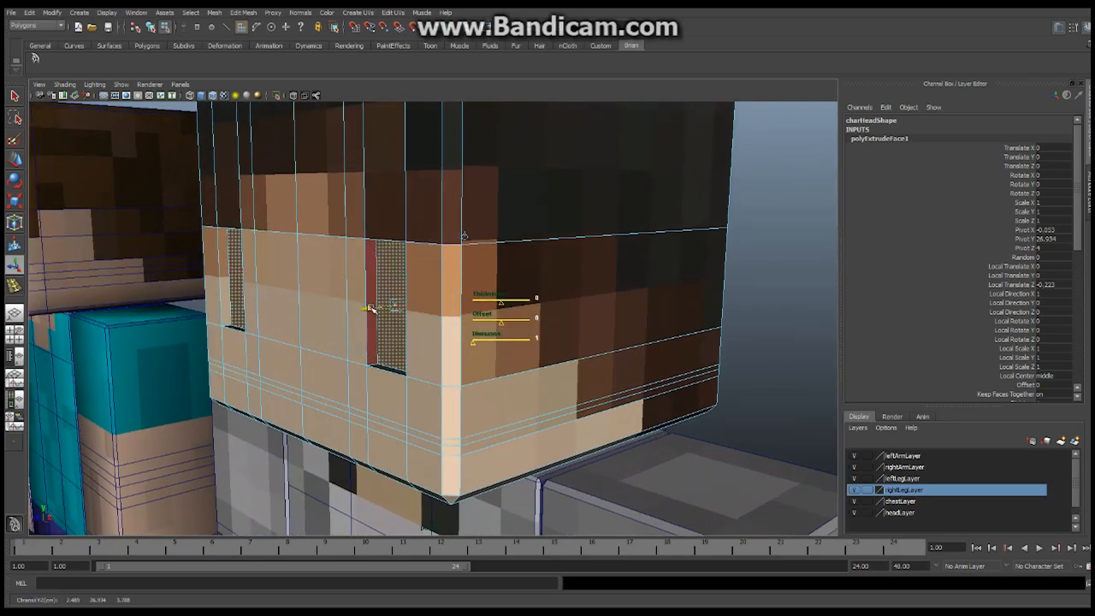
left_click(764, 264)
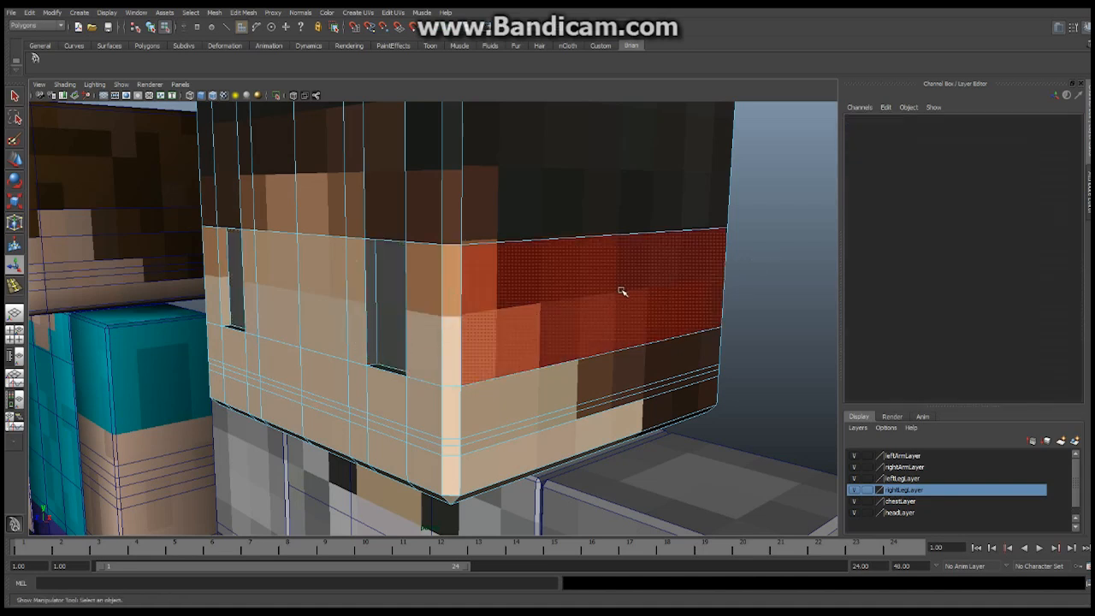
Select the narrow upper inner faces of both recessed eye sockets.
left_click_drag(619, 291, 459, 379, "alt")
right_click_drag(460, 379, 594, 376, "alt")
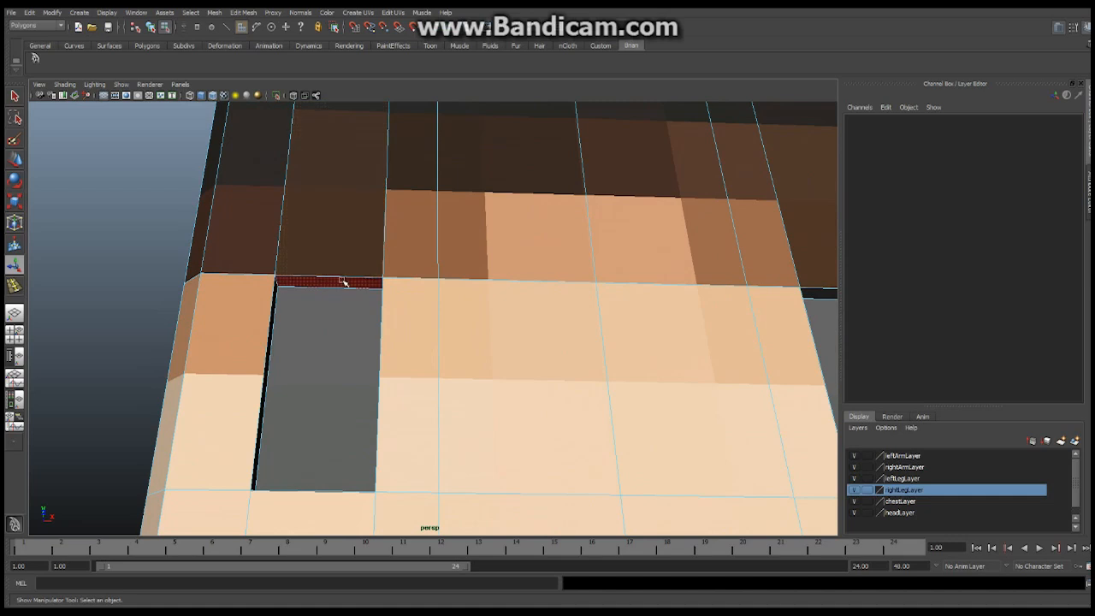
left_click(598, 317)
left_click_drag(599, 318, 455, 329, "alt")
left_click(570, 327)
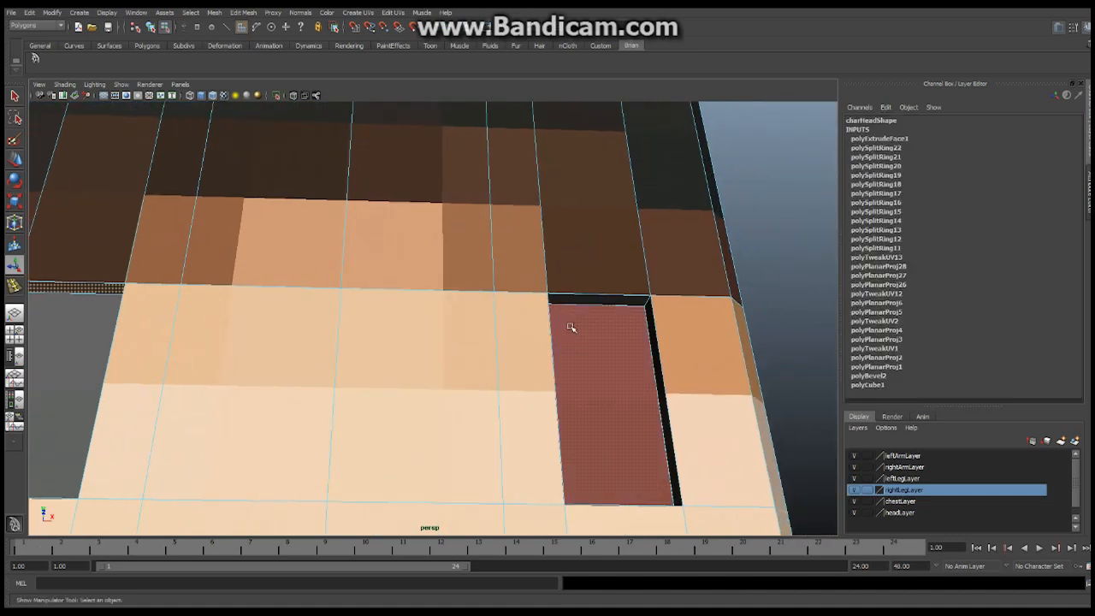
left_click(402, 225)
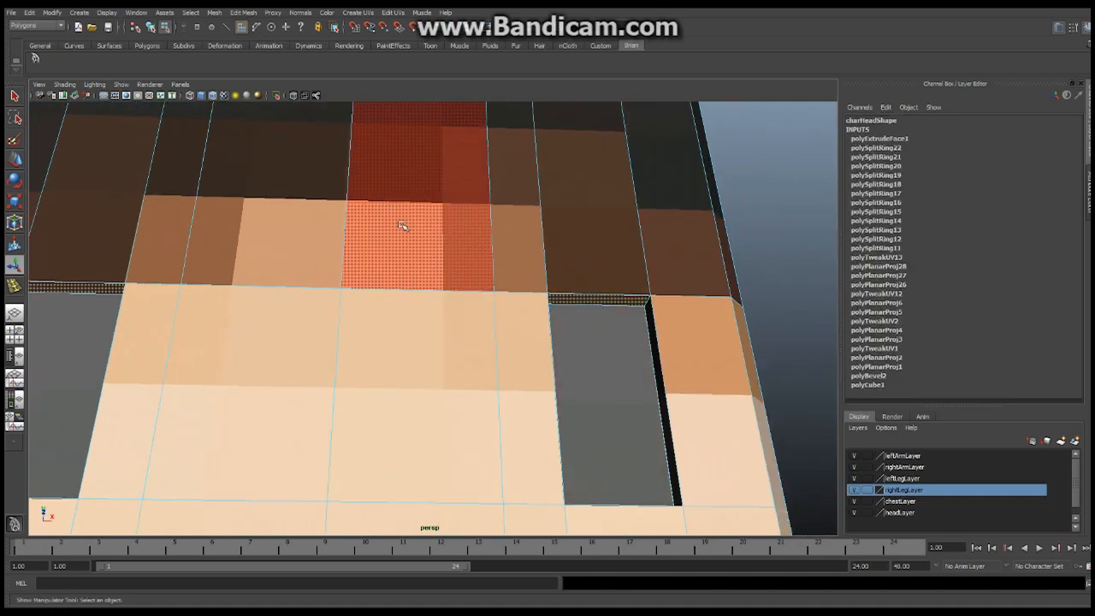
middle_click_drag(292, 231, 511, 267, "alt")
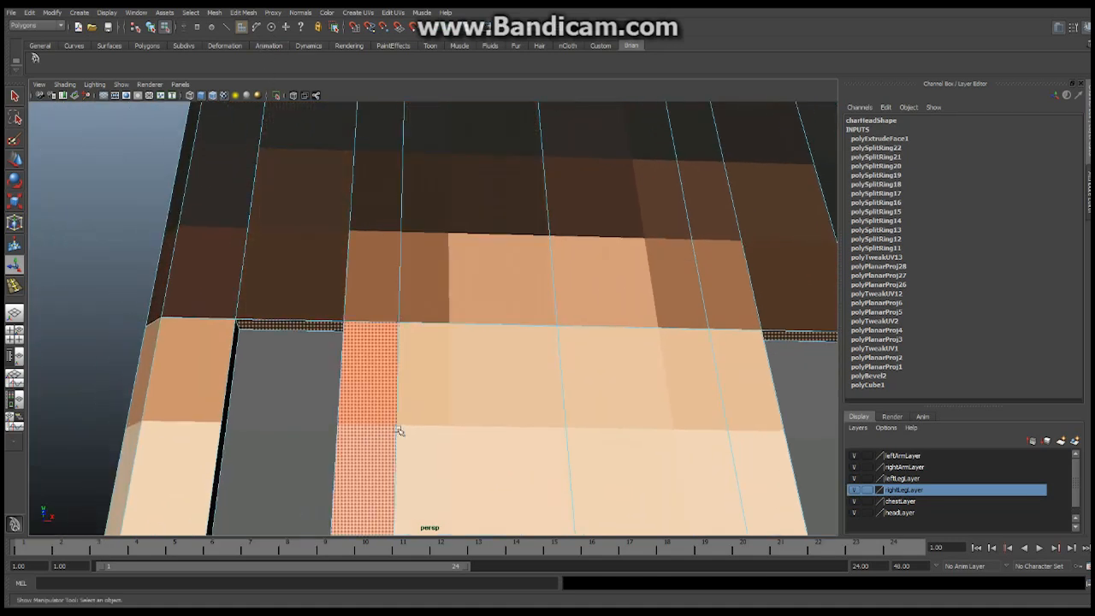
left_click_drag(369, 435, 354, 487, "alt")
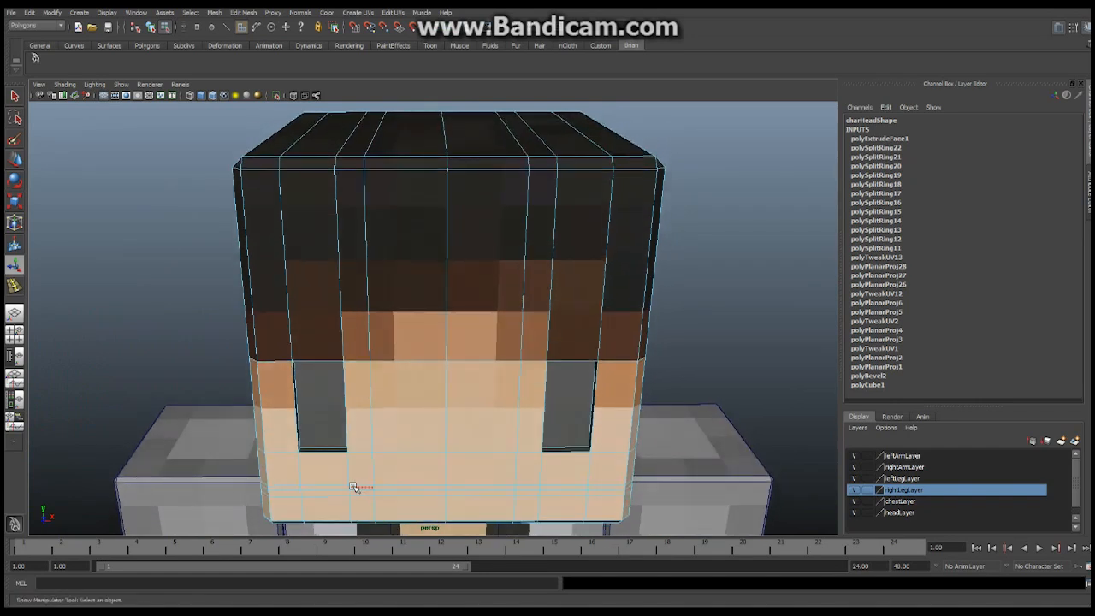
left_click(319, 449)
left_click_drag(537, 379, 422, 401, "alt")
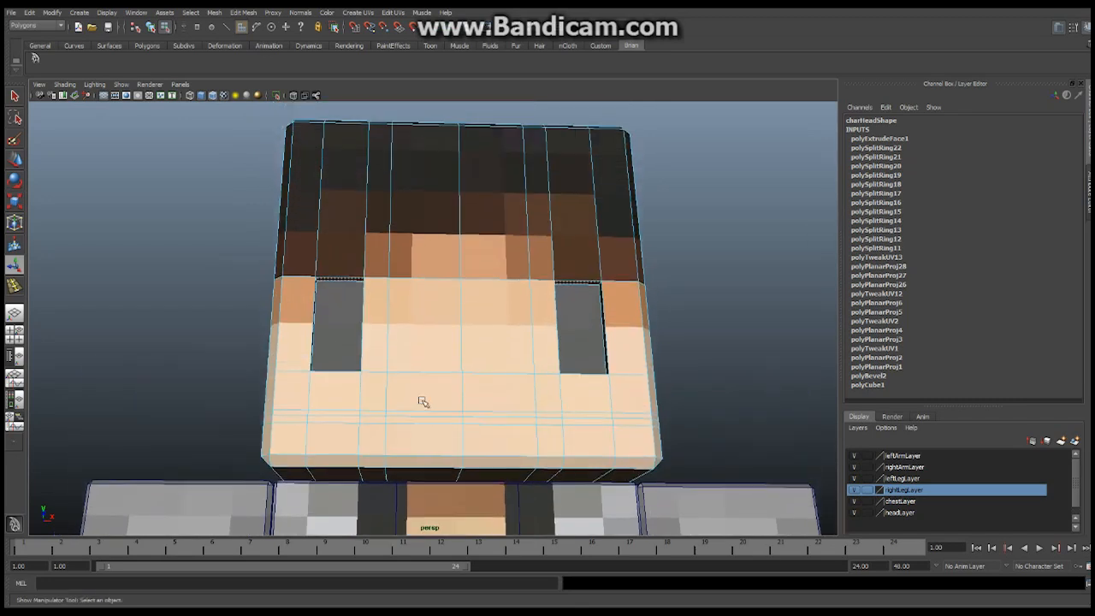
left_click(589, 284, "shift")
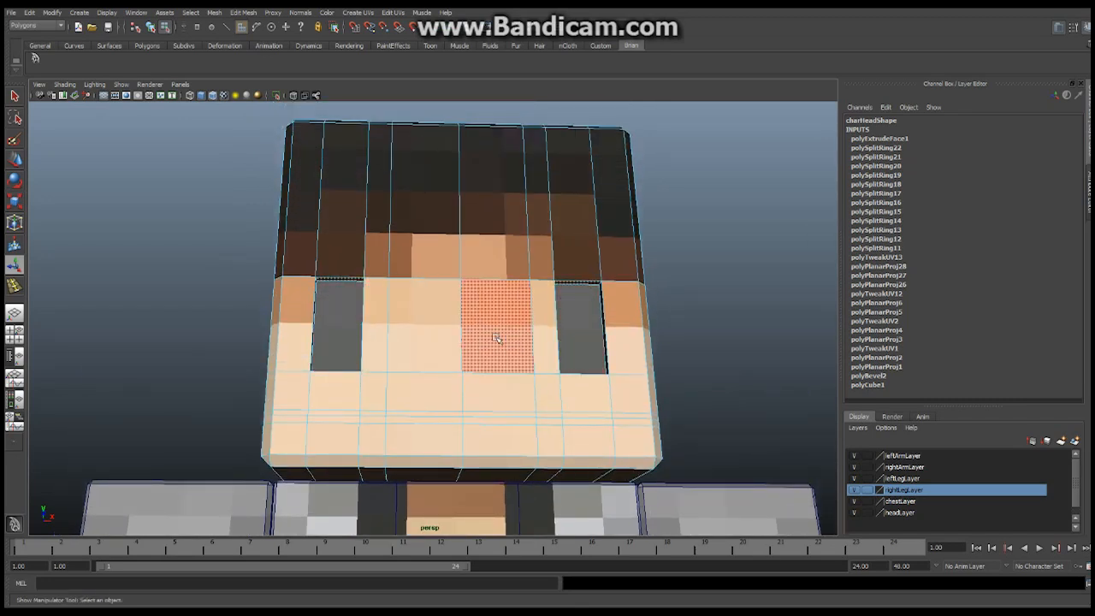
left_click_drag(505, 308, 482, 370, "alt")
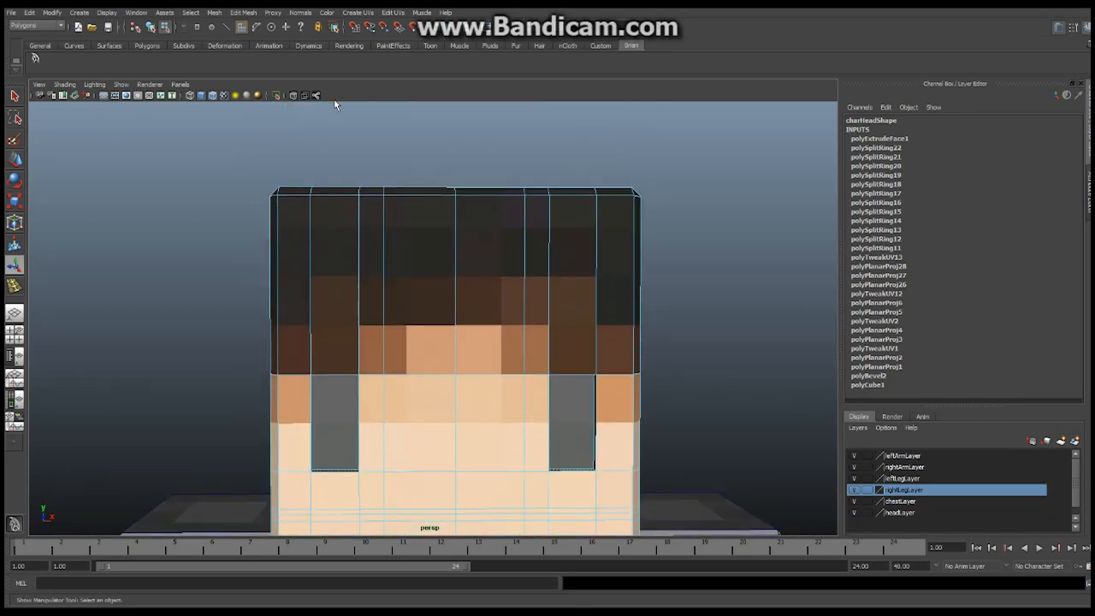
Turn off Keep Faces Together for mesh editing.
left_click(244, 13)
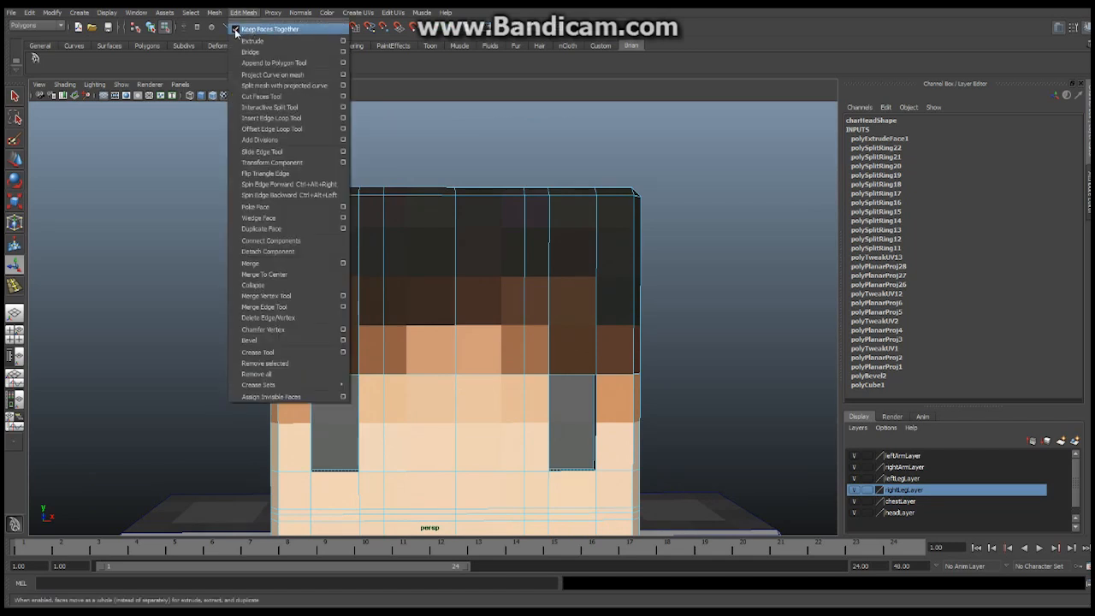
left_click(236, 30)
Try extruding the selected inner socket faces and scaling them along local Z, and undo the attempt.
left_click(244, 13)
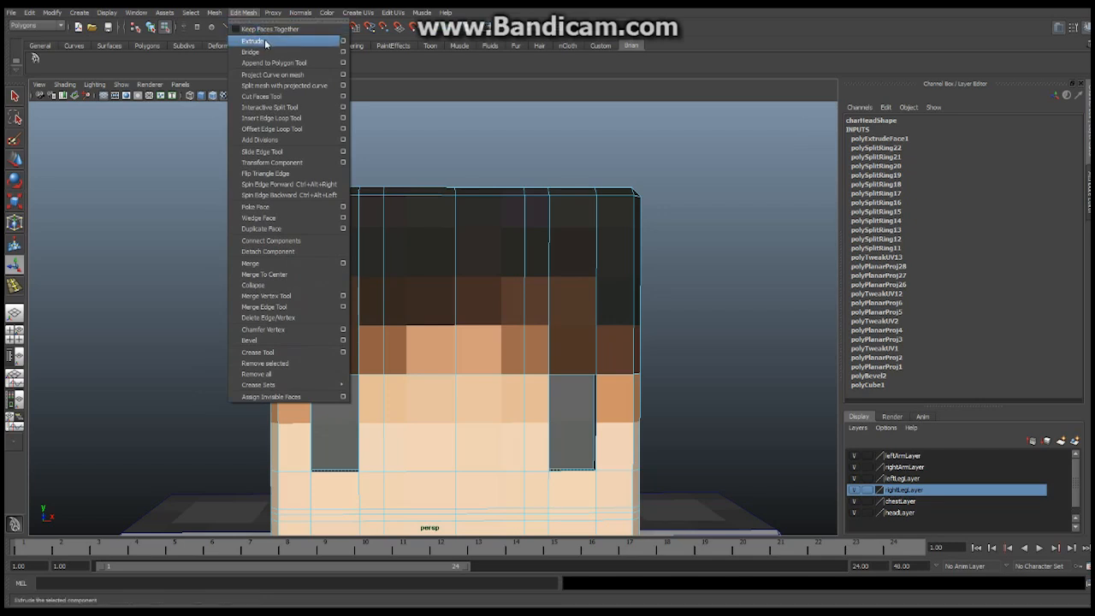
left_click(266, 43)
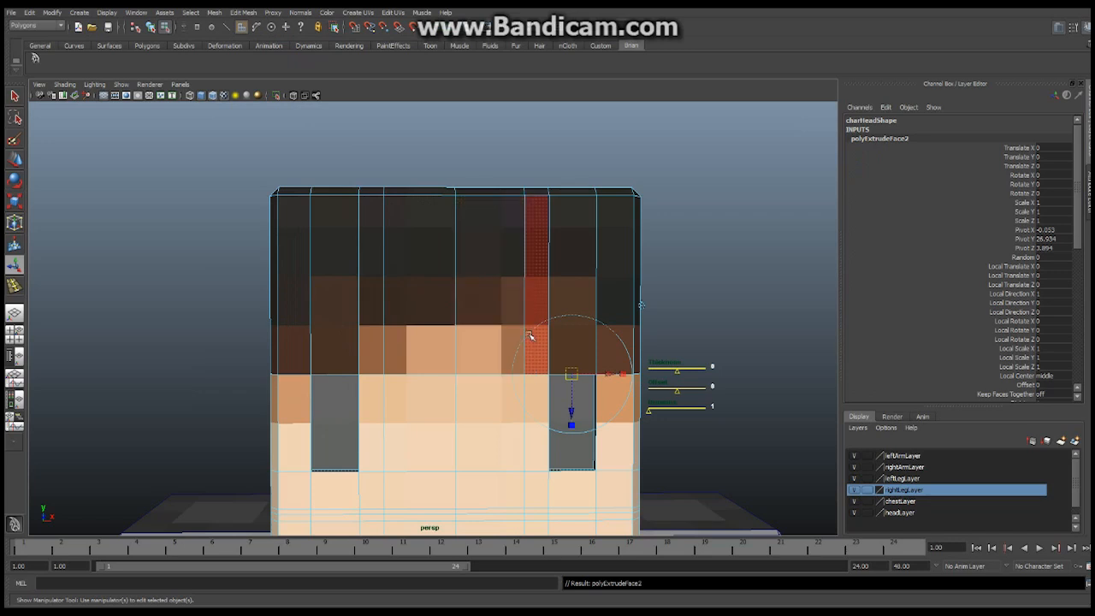
scroll(531, 335, "up", 6)
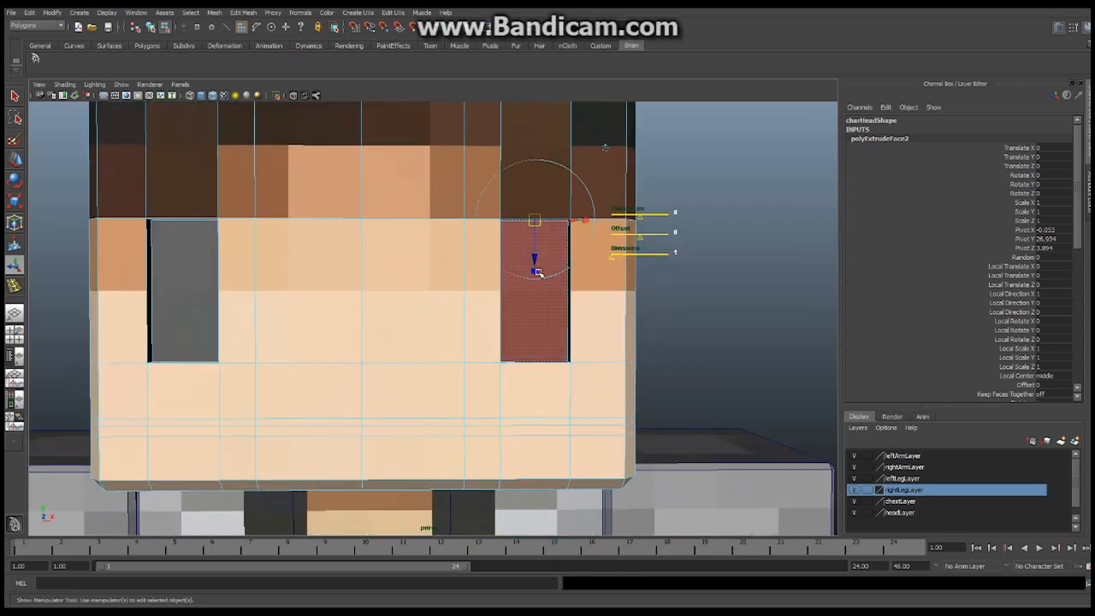
left_click(535, 272)
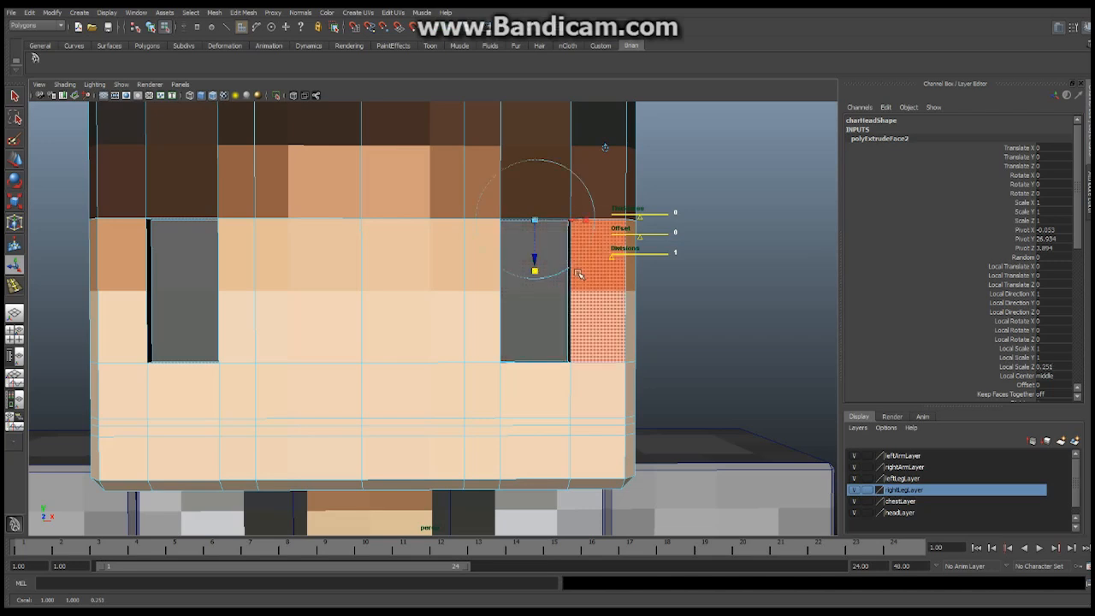
key("ctrl+z")
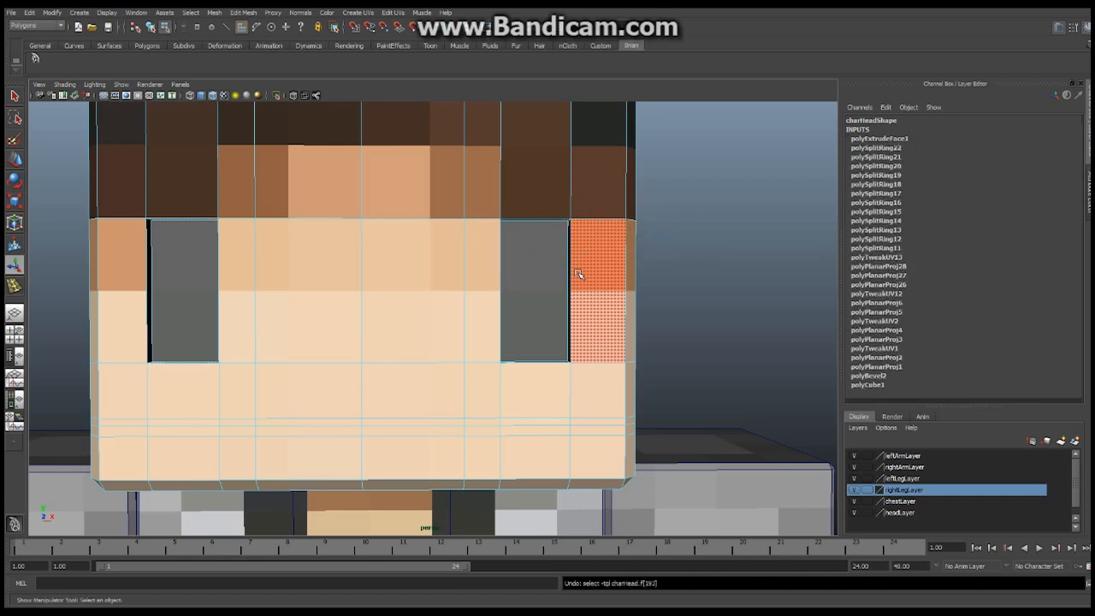
key("ctrl+z")
Extrude the upper inner faces of both eye sockets with a Local Translate Z of about 0.121 to form upper eyelids.
left_click_drag(414, 324, 409, 266, "alt")
middle_click_drag(409, 266, 437, 367, "alt")
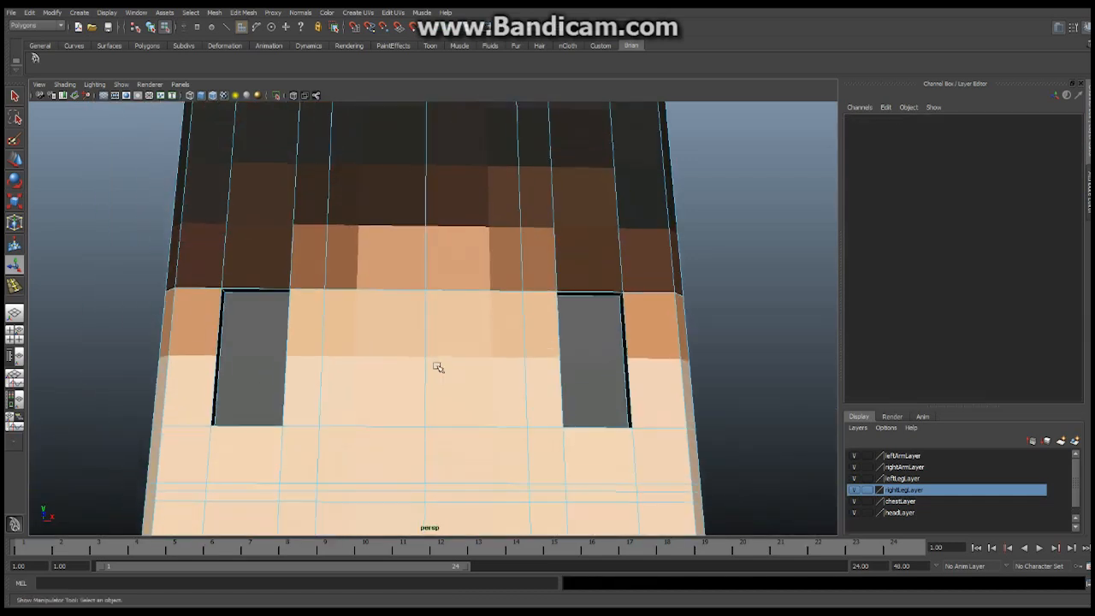
left_click_drag(437, 367, 186, 243, "alt")
left_click(222, 226)
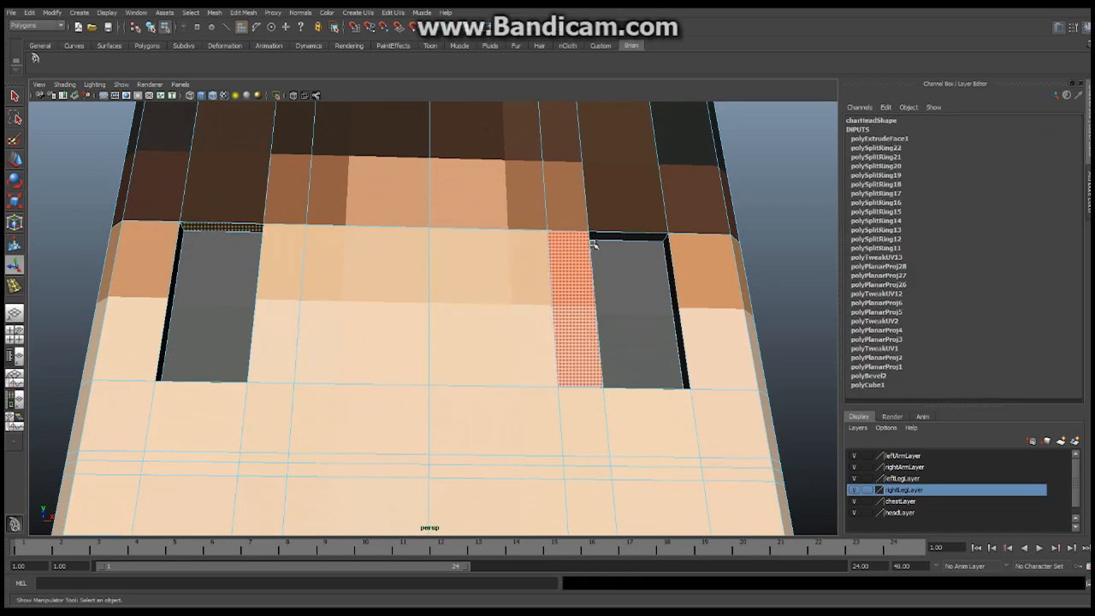
left_click(233, 13)
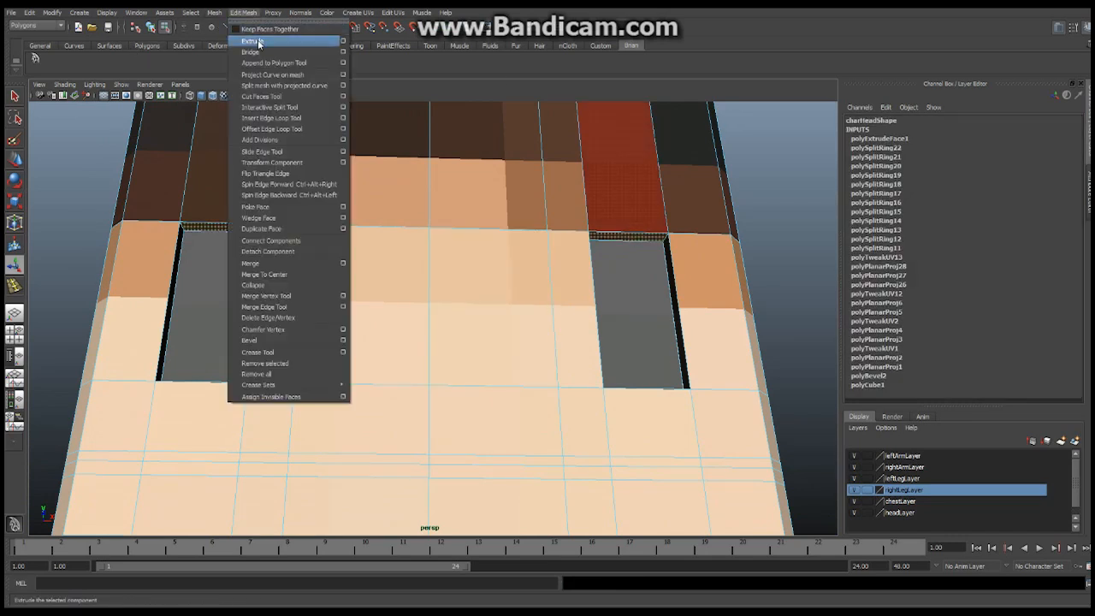
left_click(255, 41)
left_click_drag(633, 320, 575, 394, "alt")
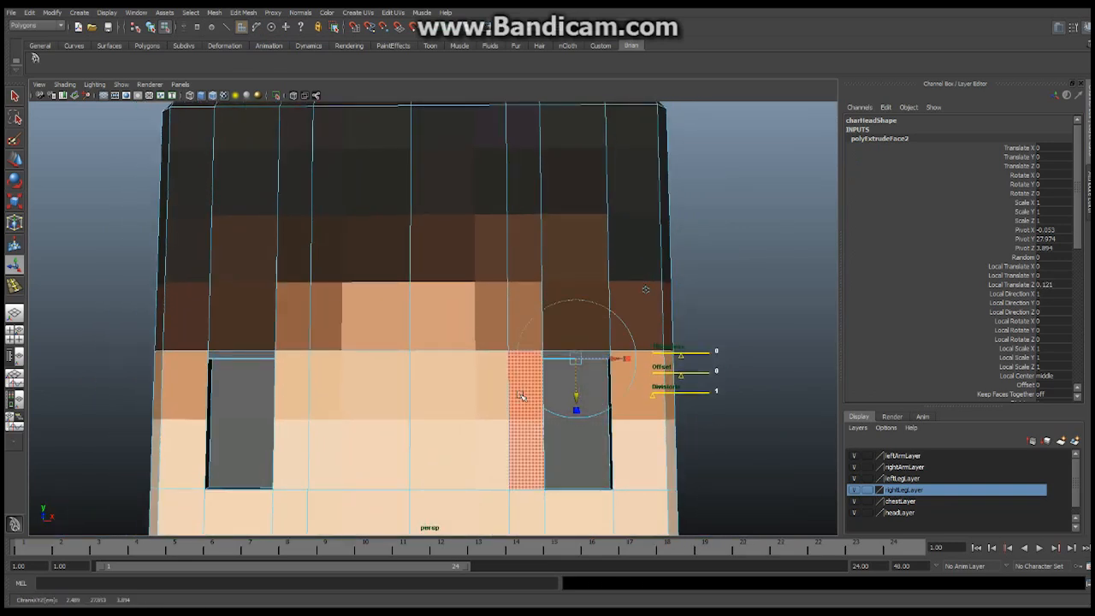
right_click_drag(396, 342, 657, 310, "alt")
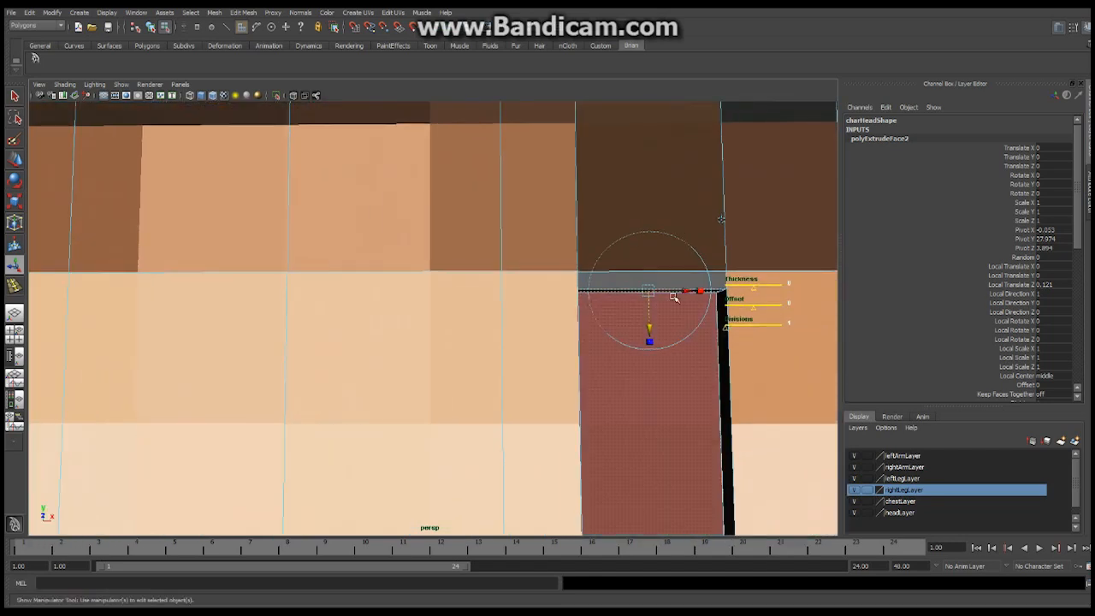
Select the narrow lower inner faces of both recessed eye sockets.
left_click_drag(660, 276, 472, 294, "alt")
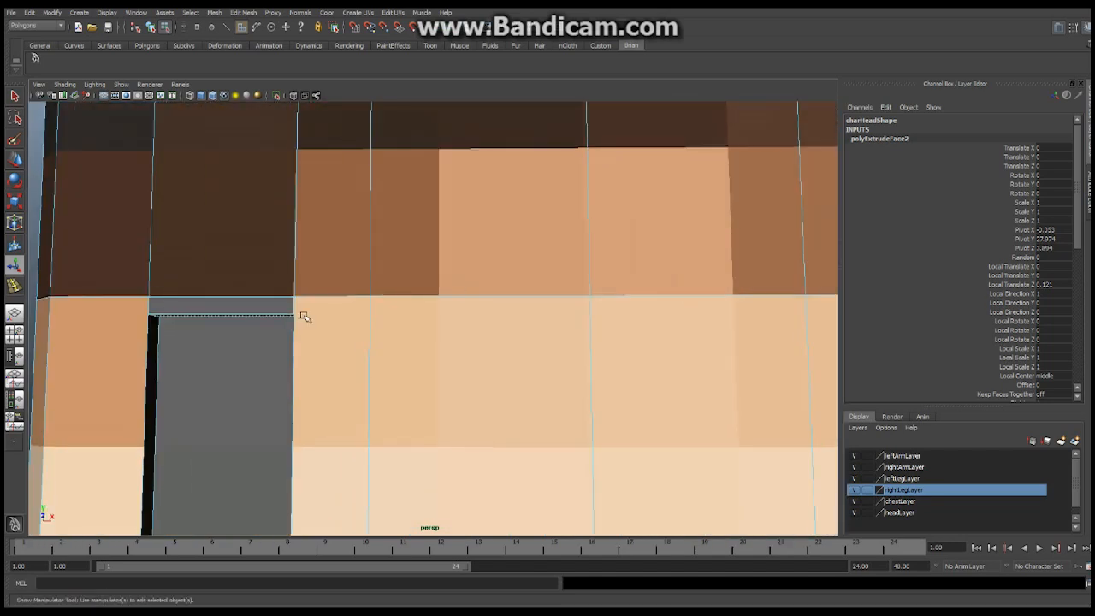
middle_click_drag(496, 408, 471, 303, "alt")
right_click_drag(659, 336, 501, 318, "alt")
middle_click_drag(704, 361, 530, 297, "alt")
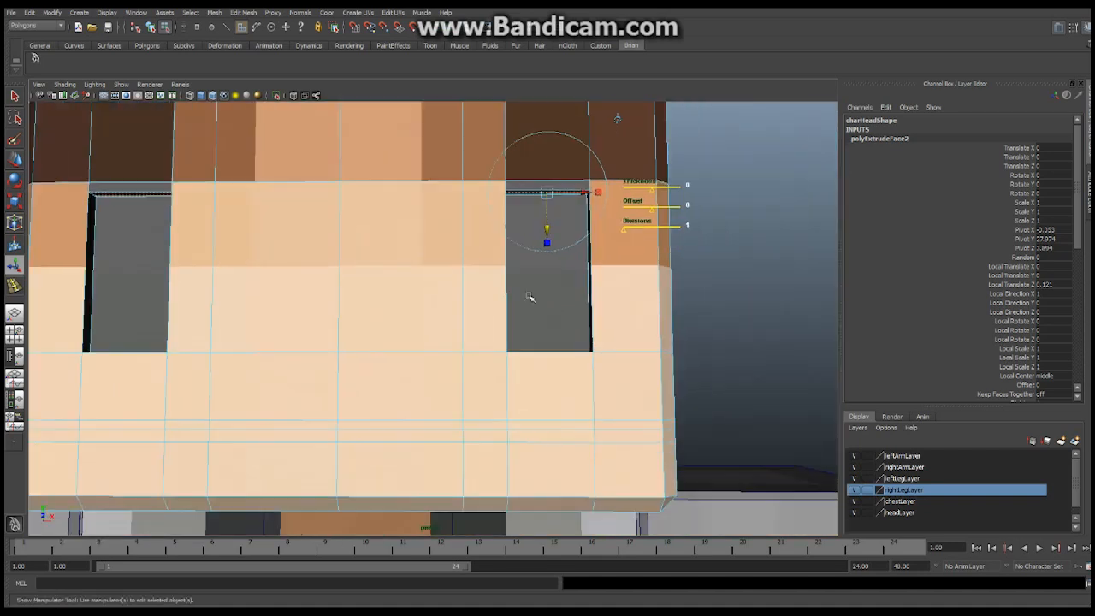
middle_click_drag(540, 355, 536, 279, "alt")
left_click_drag(535, 279, 526, 330, "alt")
middle_click_drag(459, 471, 452, 313, "alt")
right_click_drag(453, 313, 568, 360, "alt")
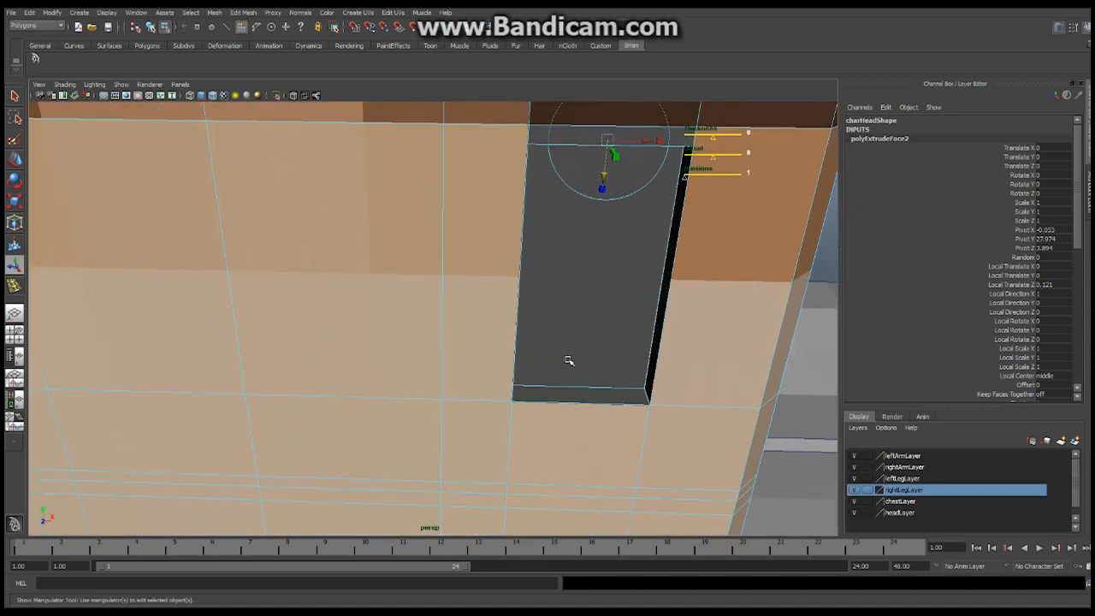
left_click(574, 395)
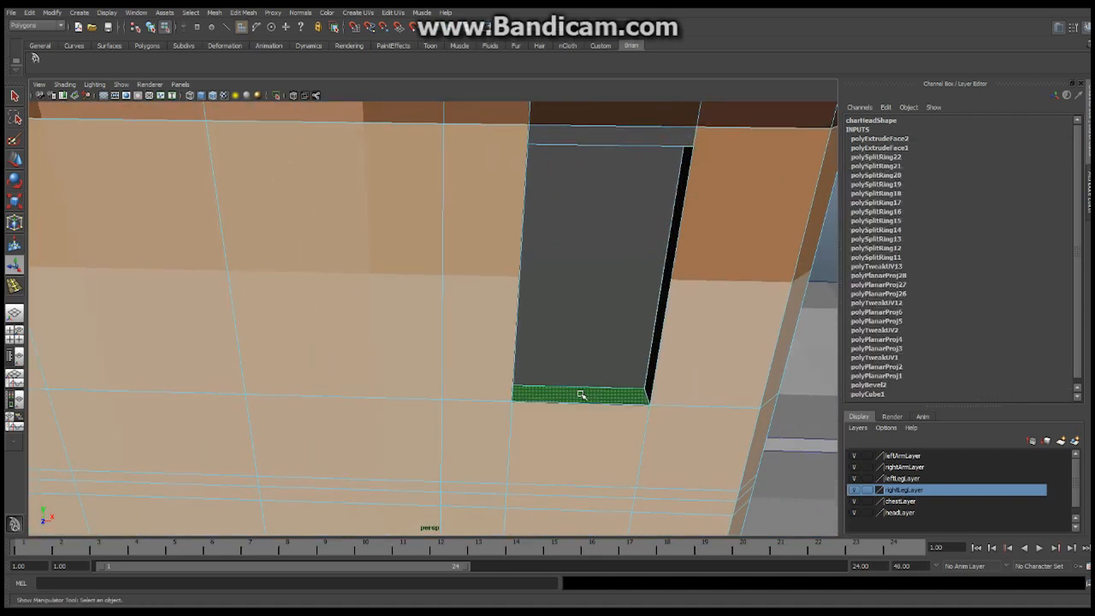
middle_click_drag(317, 384, 623, 387, "alt")
left_click(276, 382)
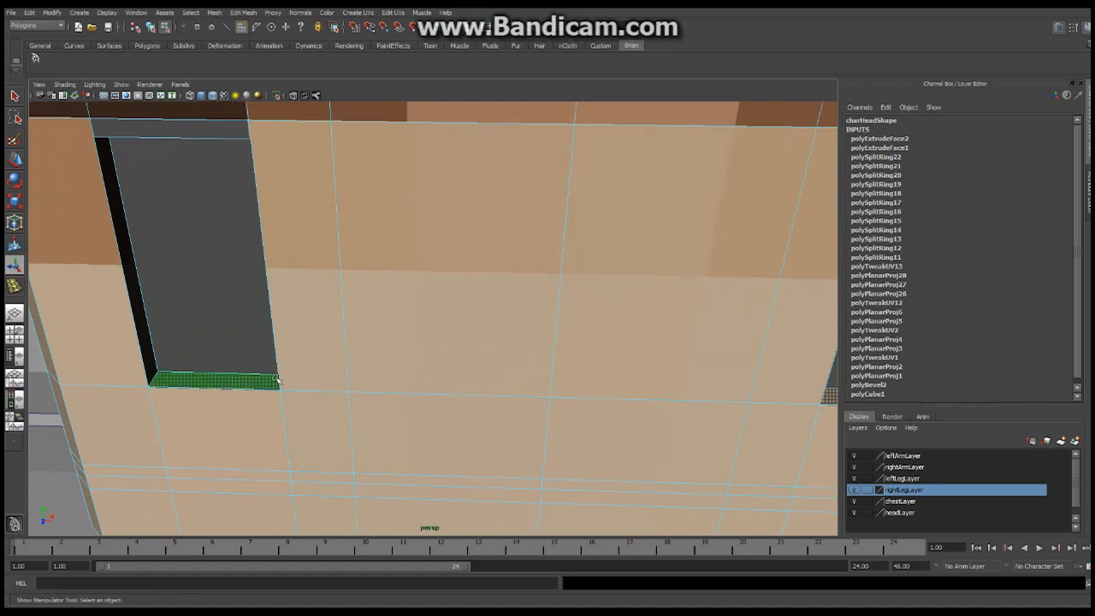
Extrude the selected lower socket faces with a Local Translate Z of about 0.071 to form lower eyelids.
left_click(243, 12)
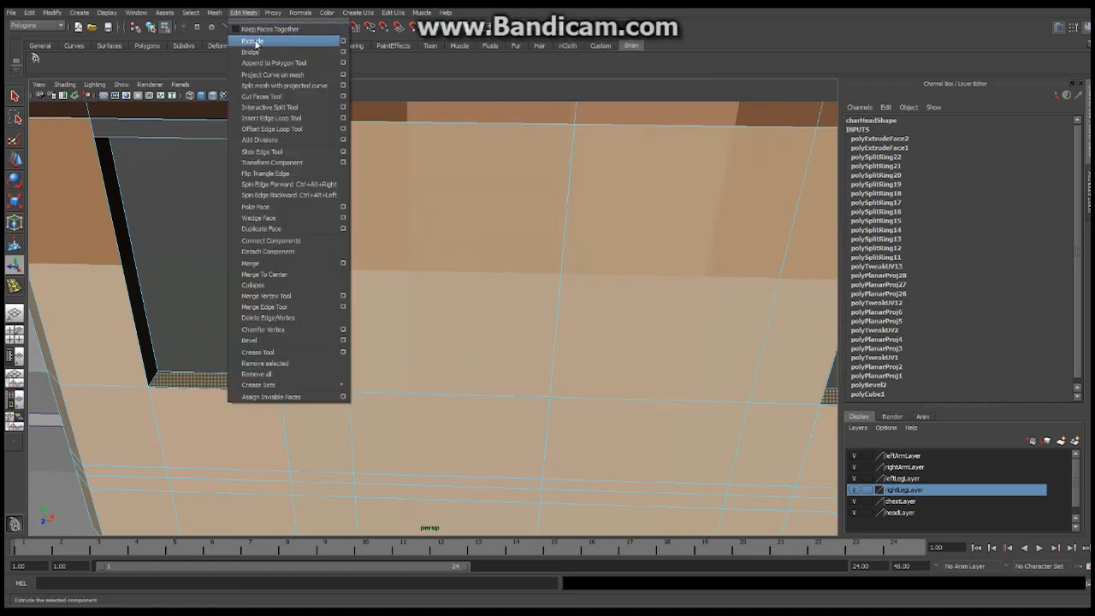
left_click(256, 42)
left_click_drag(567, 360, 413, 322, "alt")
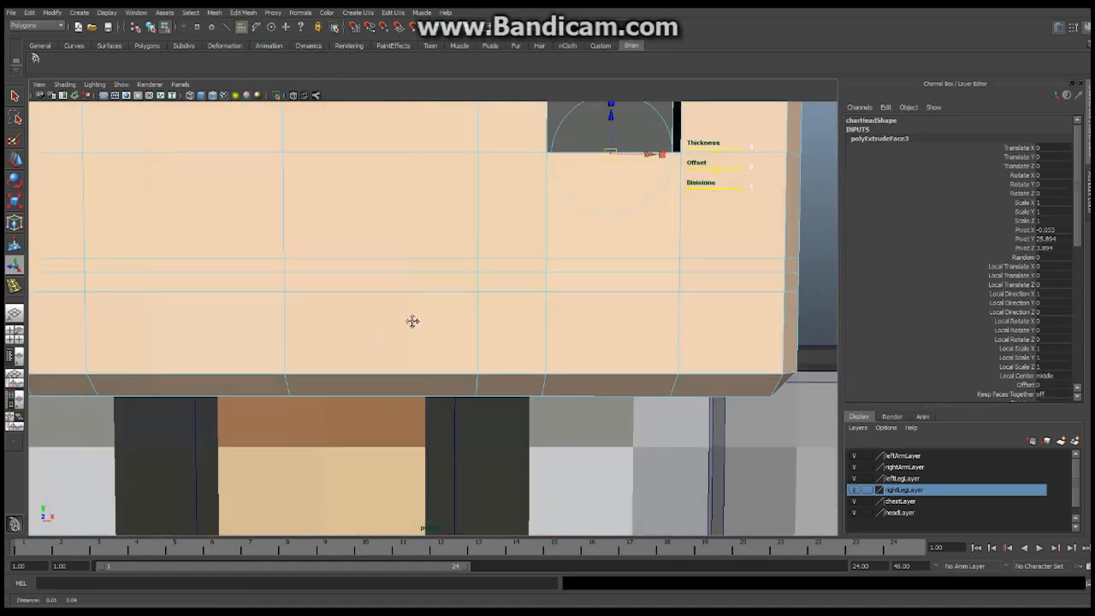
middle_click_drag(413, 322, 358, 459, "alt")
left_click_drag(492, 403, 492, 395)
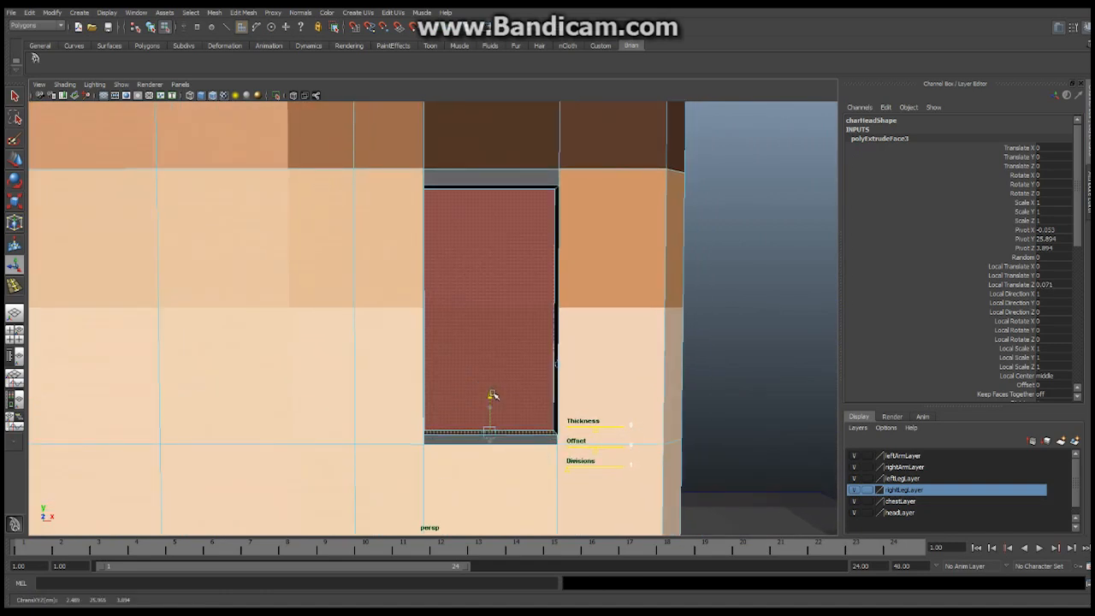
middle_click_drag(402, 358, 665, 350, "alt")
right_click_drag(666, 350, 466, 342, "alt")
middle_click_drag(473, 322, 475, 342, "alt")
middle_click_drag(581, 354, 539, 329, "alt")
left_click(254, 15)
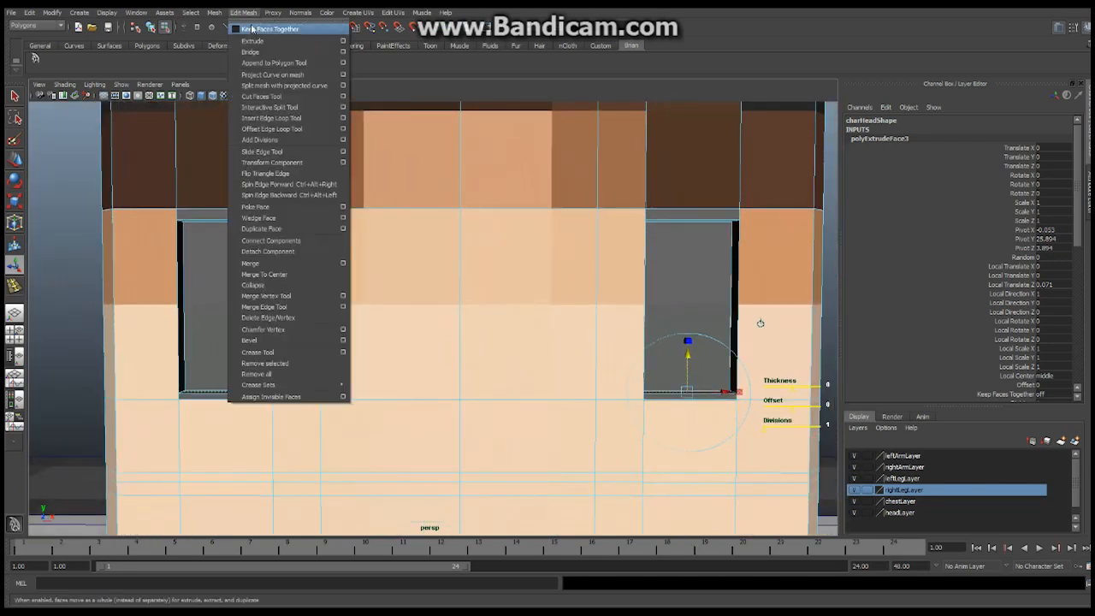
left_click(253, 14)
Try moving the upper eyelid's outer corner vertex on the character's right eye about 0.10 along X, and undo the move.
middle_click_drag(356, 212, 474, 296, "alt")
right_click_drag(436, 301, 482, 318, "alt")
middle_click_drag(481, 316, 568, 323, "alt")
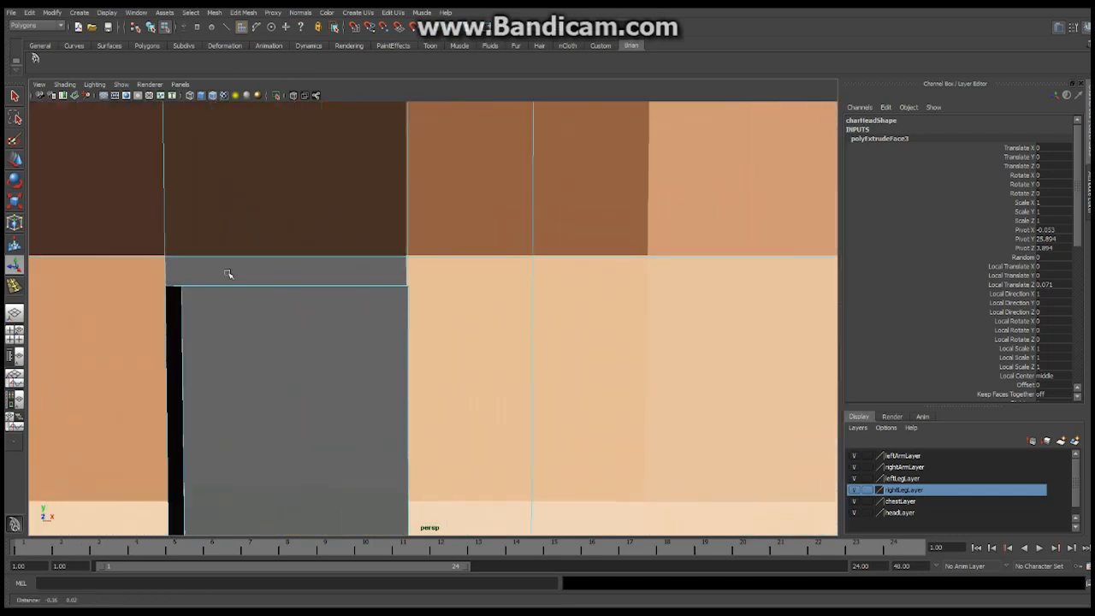
right_click_drag(206, 286, 172, 288)
right_click_drag(95, 305, 186, 293, "alt")
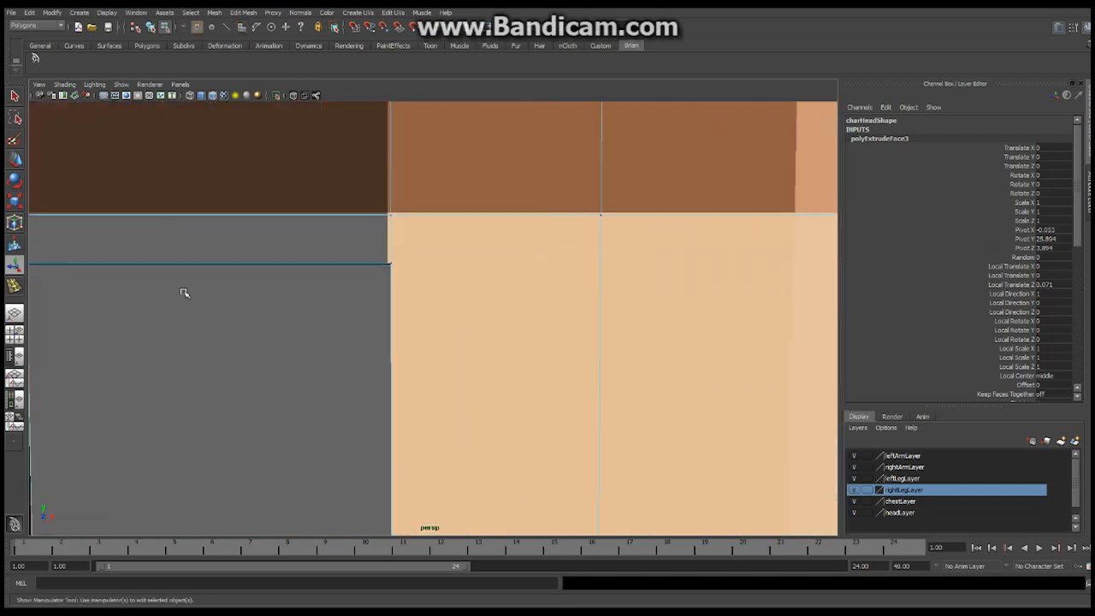
middle_click_drag(186, 294, 332, 315, "alt")
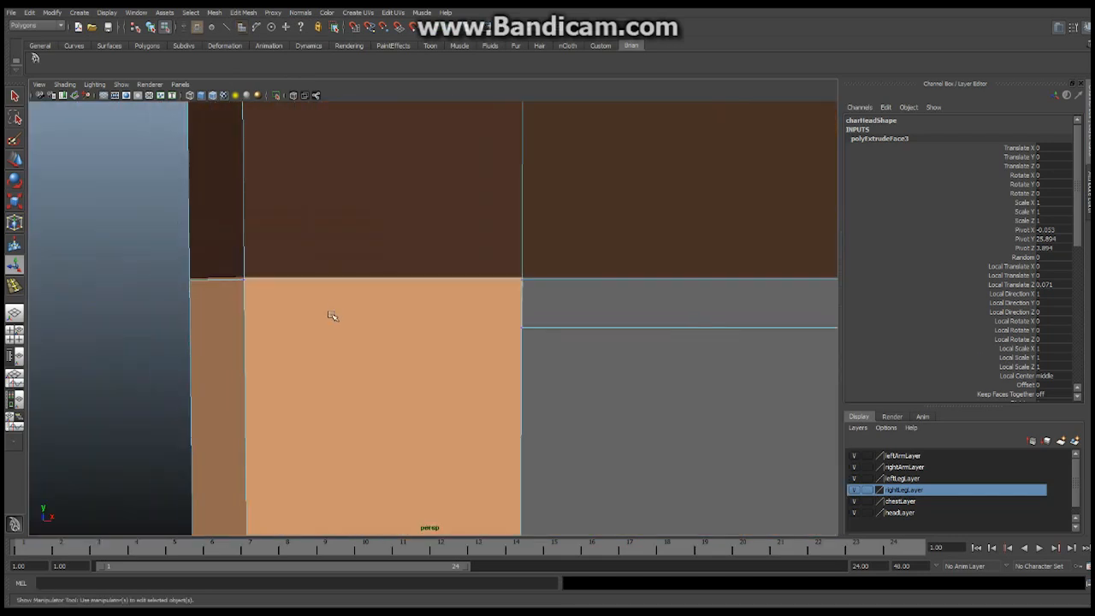
left_click(523, 328)
left_click(13, 161)
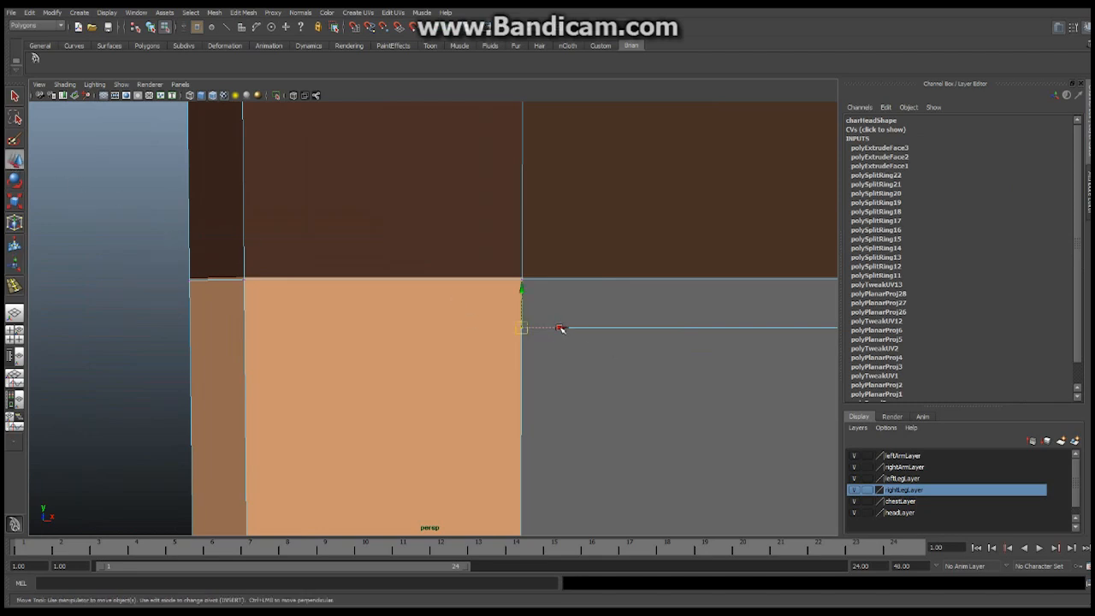
left_click_drag(561, 328, 521, 363)
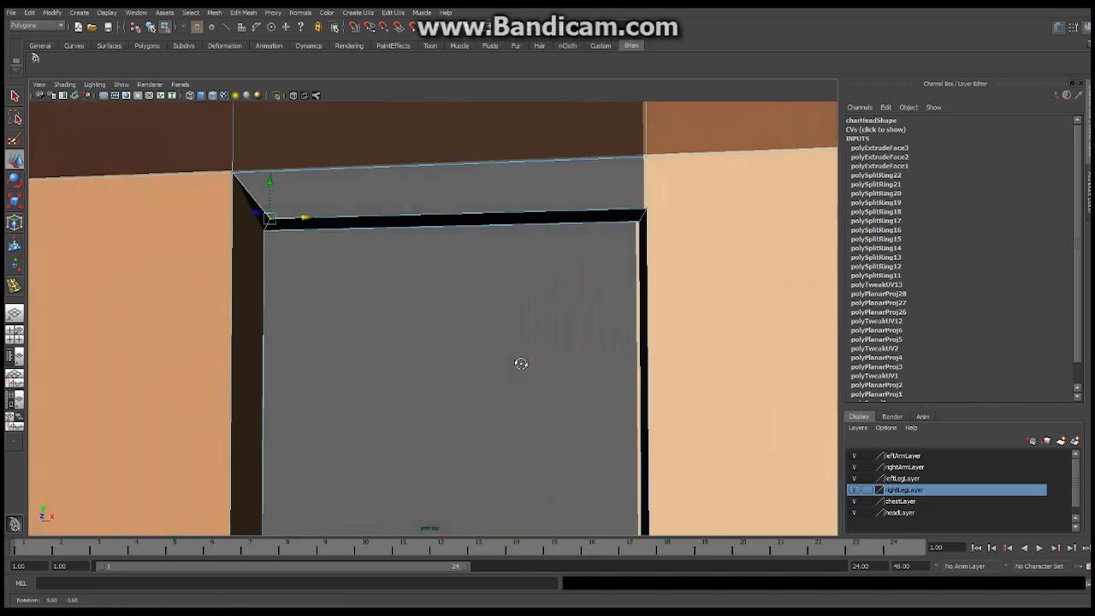
key("ctrl+z")
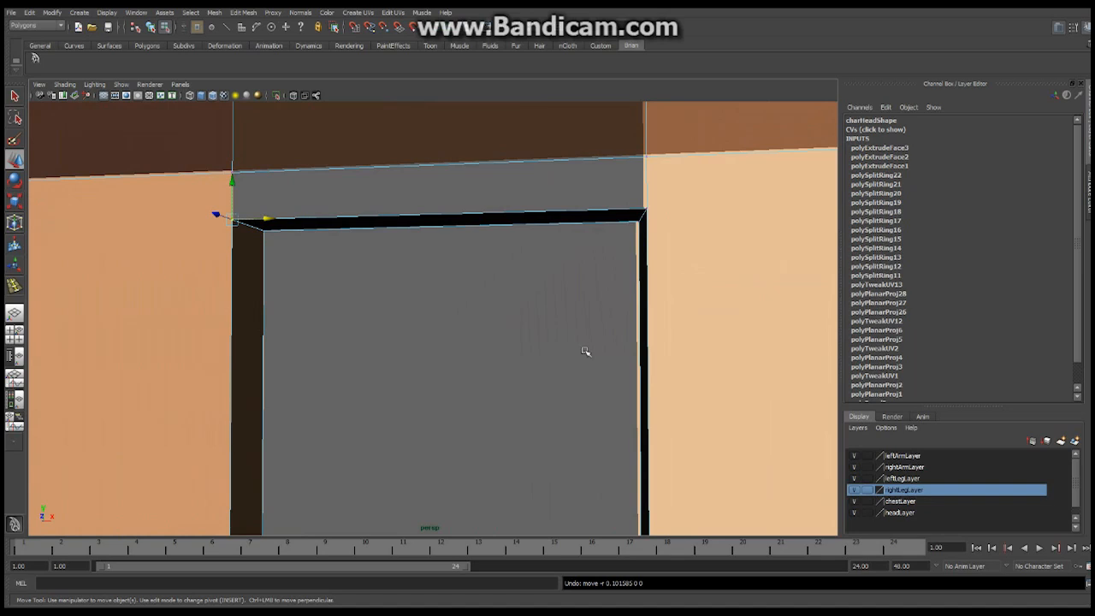
Return the head to Object Mode and examine both eye sockets and their eyelids from several angles.
right_click_drag(585, 351, 389, 347, "alt")
middle_click_drag(572, 323, 494, 298, "alt")
right_click_drag(680, 315, 619, 328, "alt")
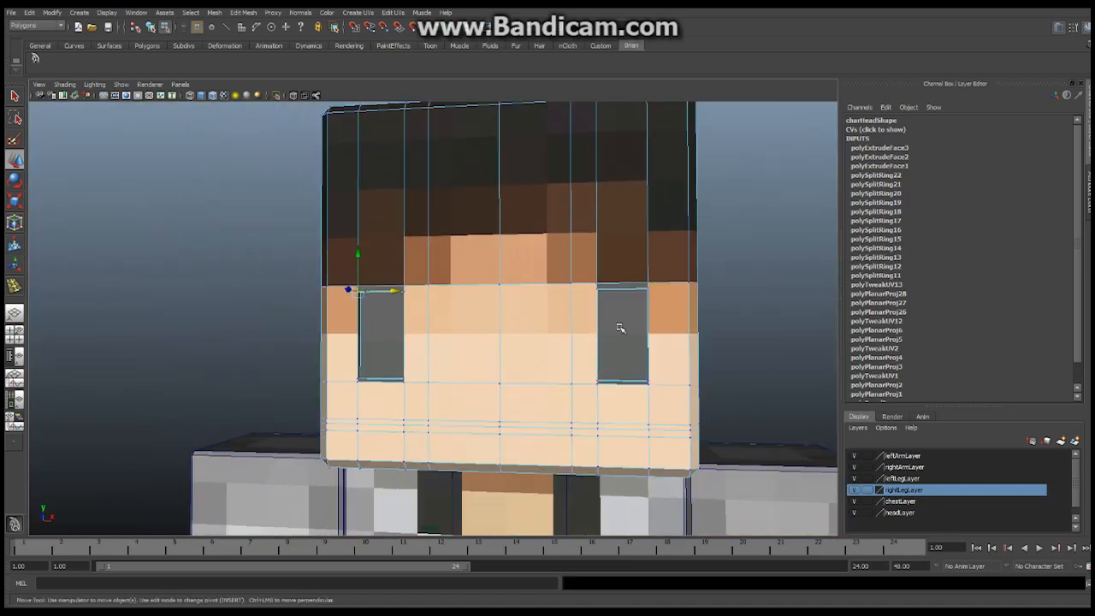
middle_click_drag(619, 328, 613, 289, "alt")
middle_click_drag(710, 296, 648, 306, "alt")
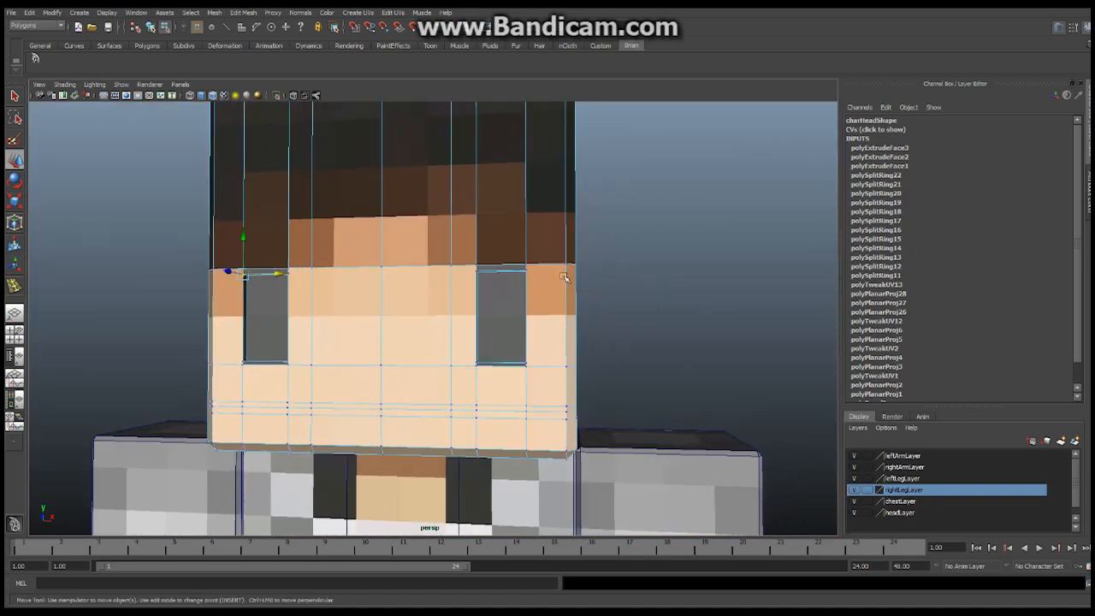
right_click_drag(607, 268, 548, 274, "alt")
middle_click_drag(523, 299, 606, 312, "alt")
right_click_drag(569, 312, 651, 313, "alt")
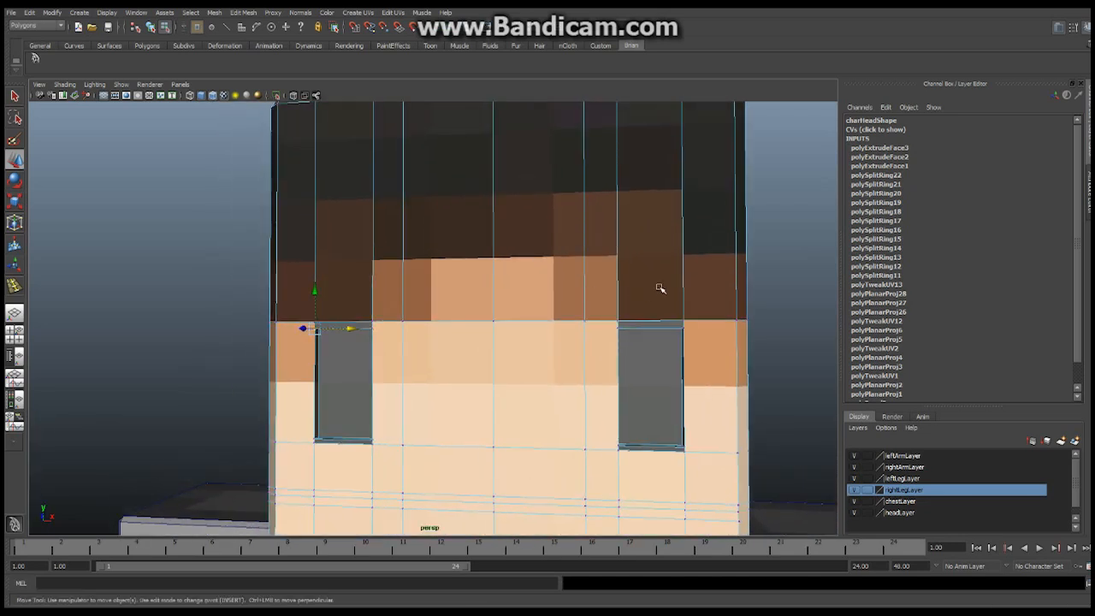
right_click_drag(659, 288, 557, 299, "alt")
right_click(557, 296)
left_click(597, 282)
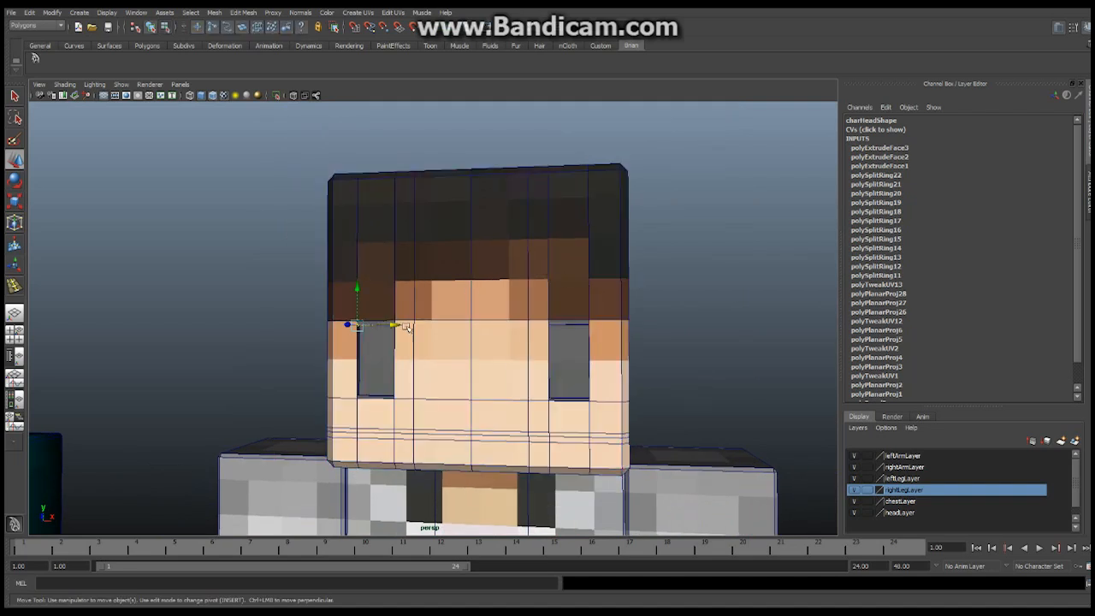
right_click_drag(612, 295, 581, 295, "alt")
left_click_drag(531, 295, 493, 293, "alt")
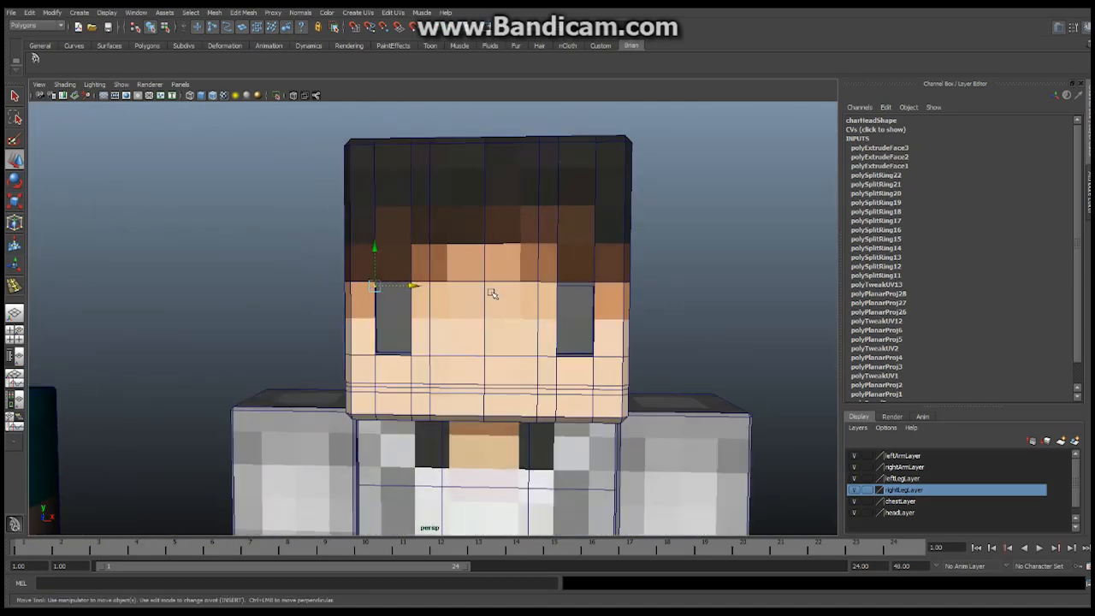
scroll(531, 299, "up", 3)
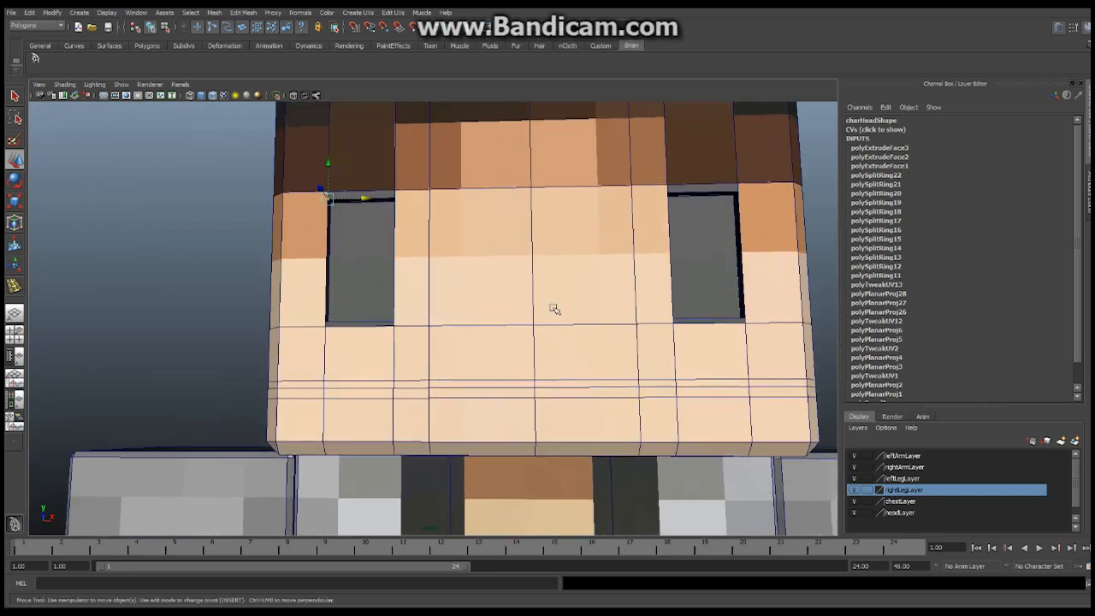
left_click_drag(493, 267, 462, 277, "alt")
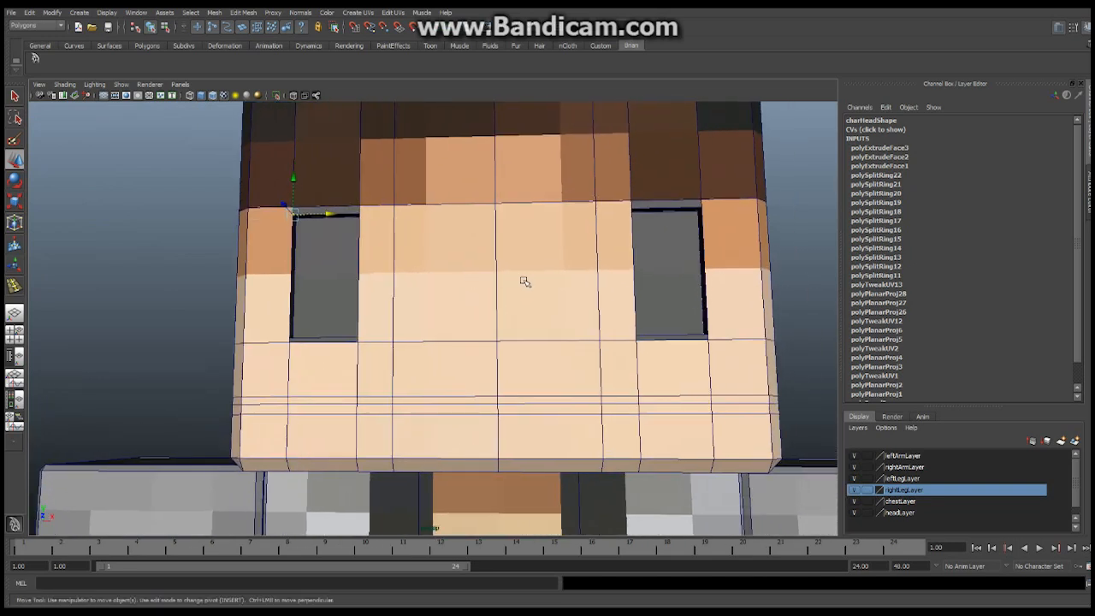
scroll(539, 298, "down", 3)
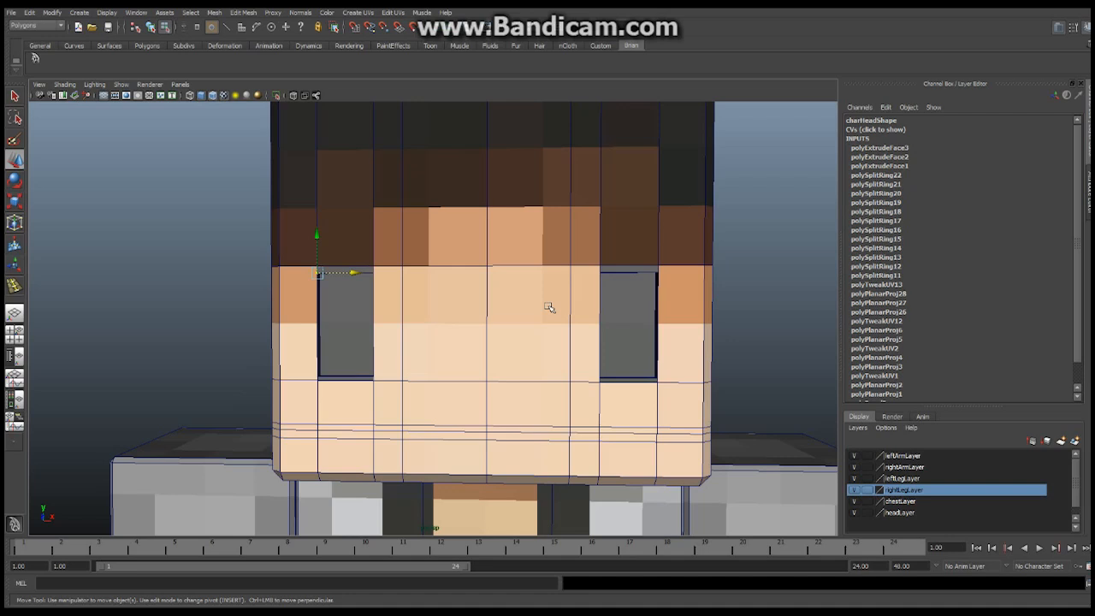
Select the narrow central strip of mouth faces between the closely spaced horizontal edge loops below the eyes.
middle_click_drag(531, 336, 531, 282, "alt")
right_click_drag(484, 317, 595, 332, "alt")
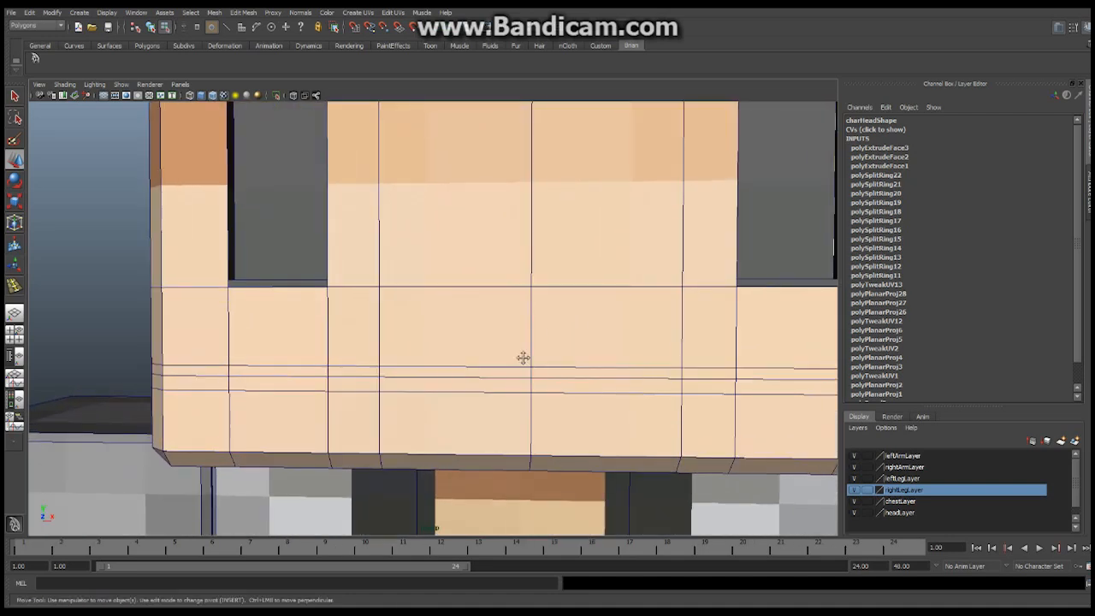
middle_click_drag(523, 358, 518, 312, "alt")
right_click_drag(650, 331, 524, 343, "alt")
left_click_drag(524, 342, 551, 355, "alt")
right_click_drag(551, 355, 585, 338, "alt")
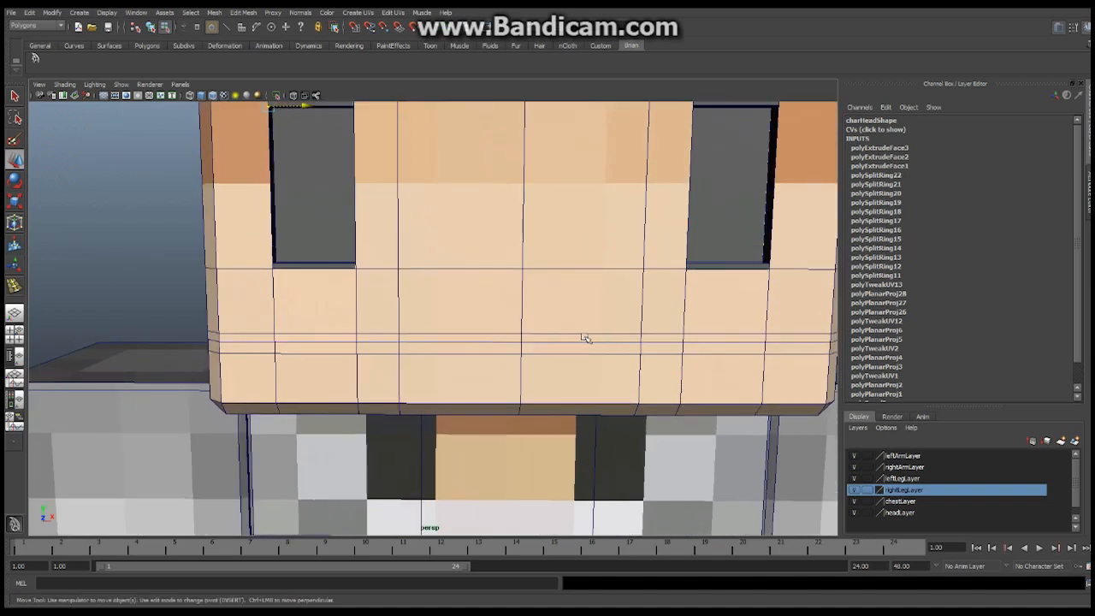
right_click(494, 340)
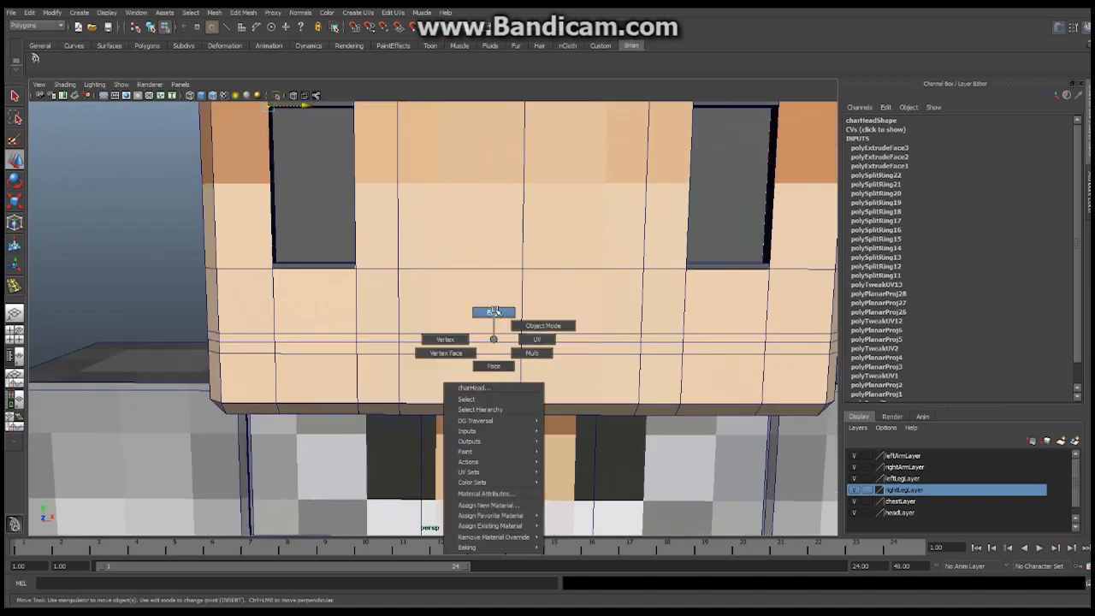
left_click(493, 366)
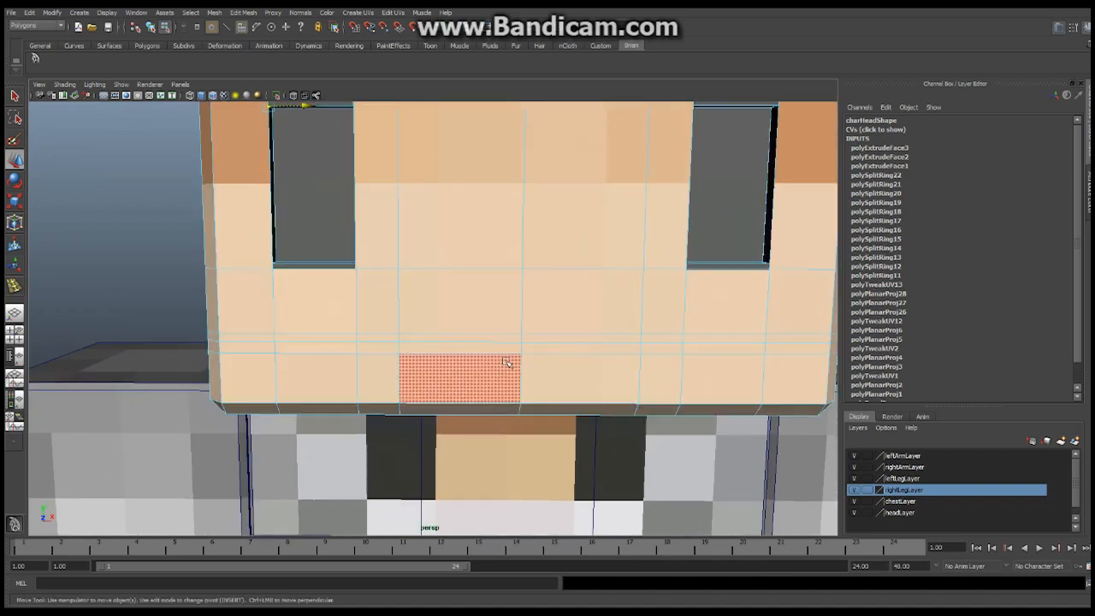
left_click(483, 339)
left_click(574, 340, "shift")
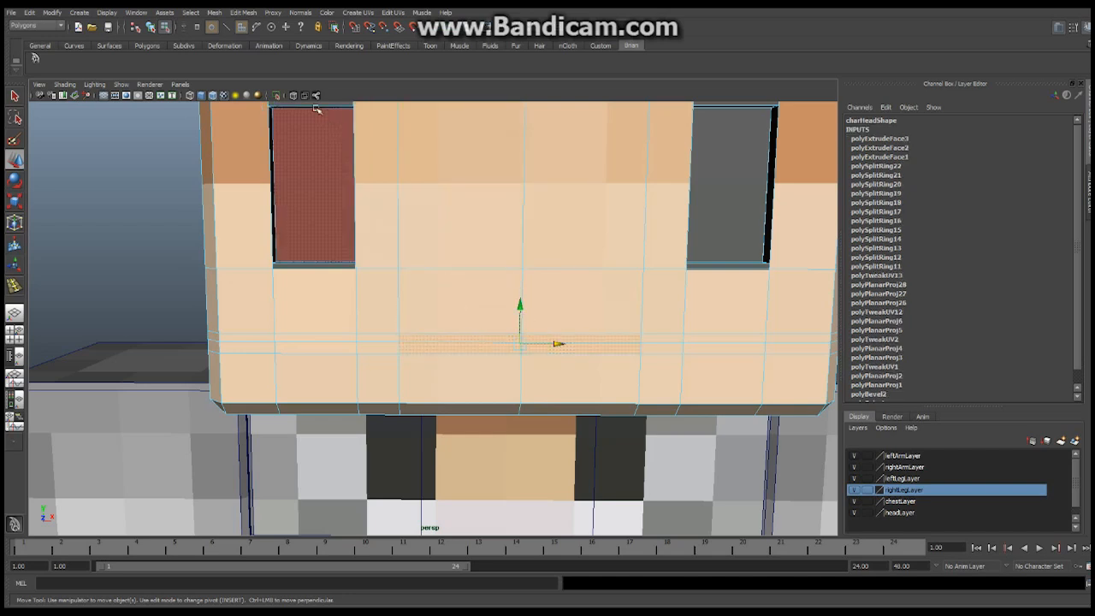
Turn on Keep Faces Together and extrude the selected mouth strip into the head with a Local Translate Z of about -2.627.
left_click(246, 13)
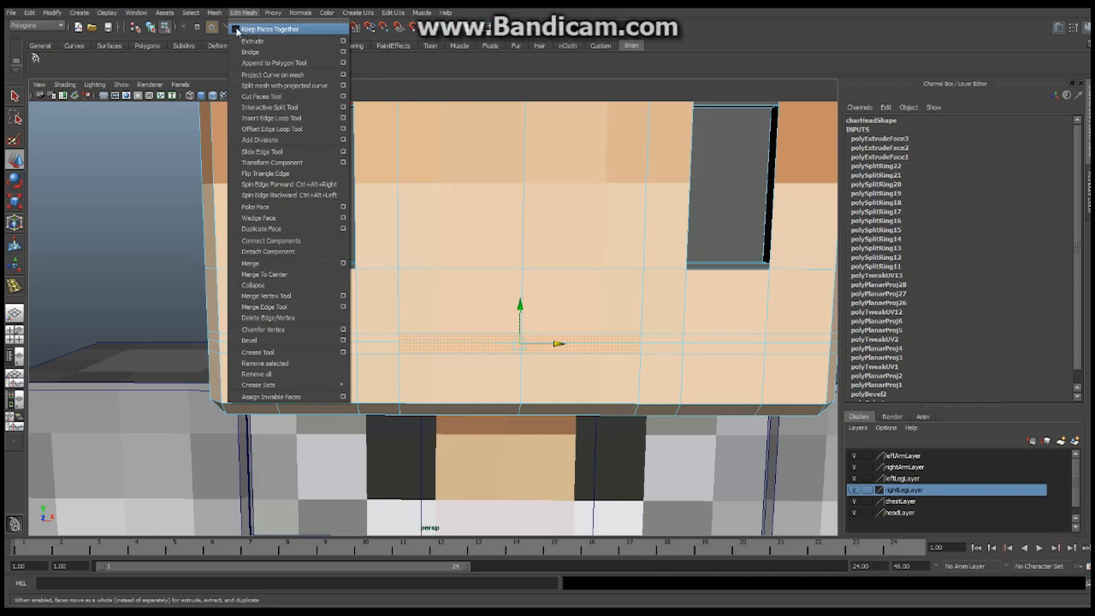
left_click(237, 30)
left_click(246, 13)
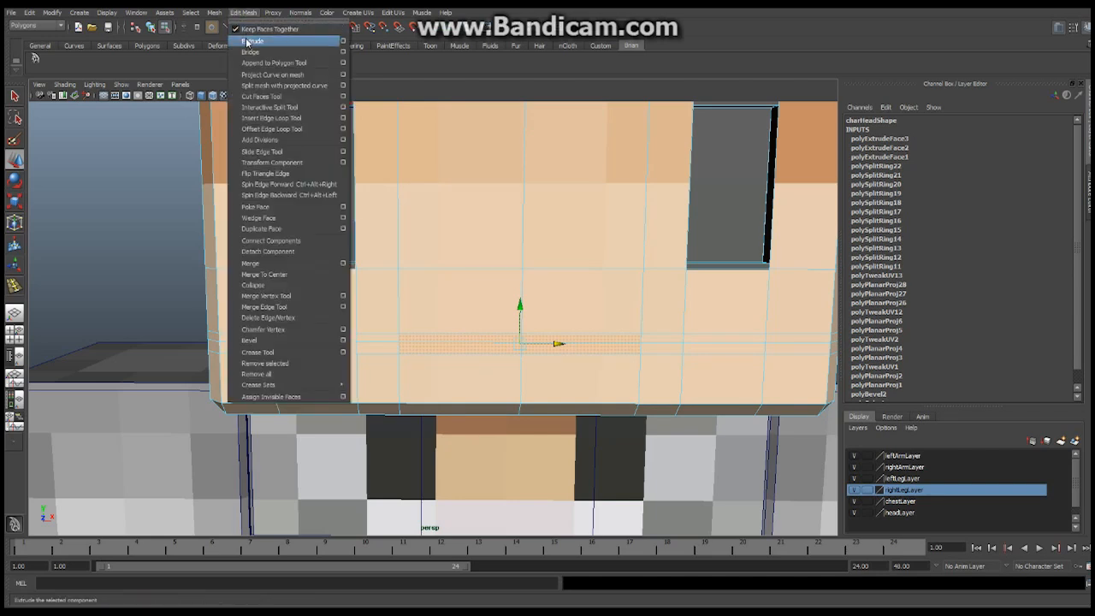
left_click(256, 41)
left_click_drag(546, 339, 505, 337, "alt")
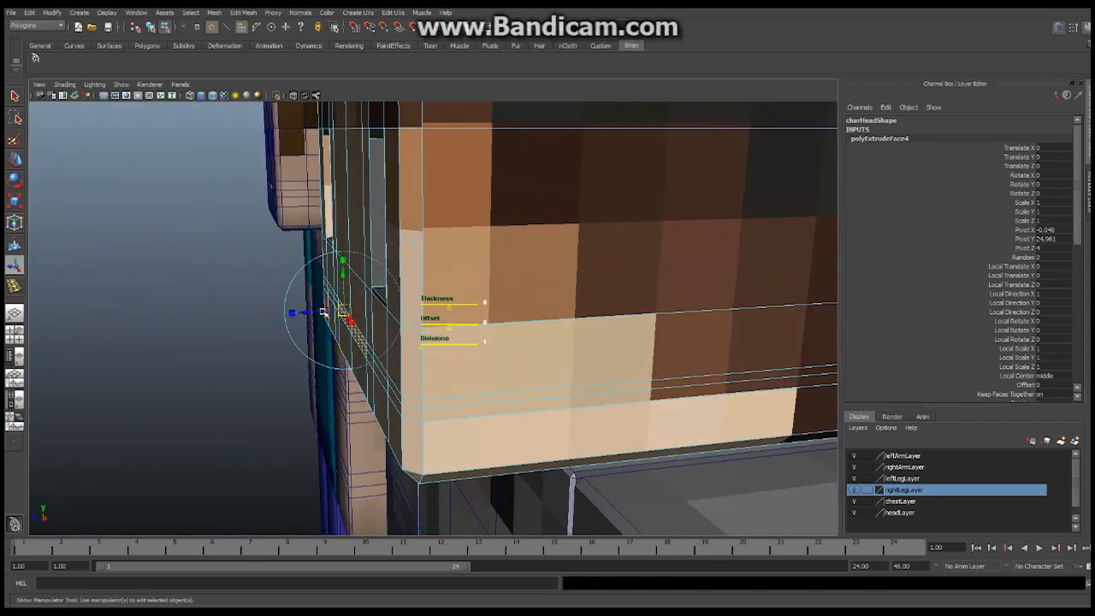
left_click_drag(310, 314, 473, 334)
right_click_drag(473, 333, 624, 329, "alt")
middle_click_drag(623, 329, 548, 354, "alt")
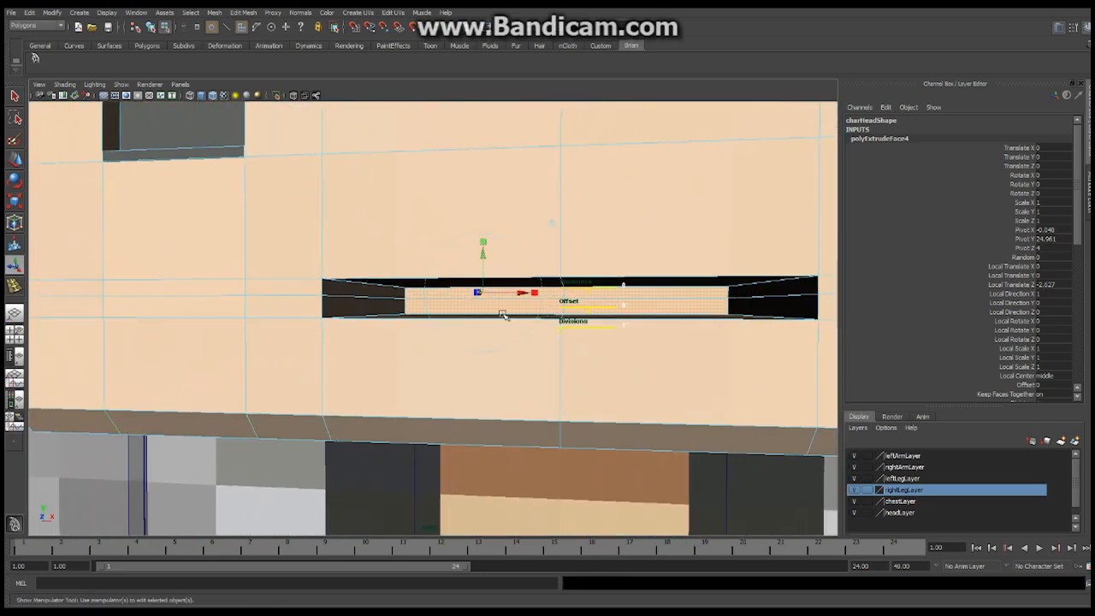
right_click_drag(738, 344, 386, 344, "alt")
left_click_drag(386, 345, 496, 339, "alt")
right_click_drag(399, 365, 741, 365, "alt")
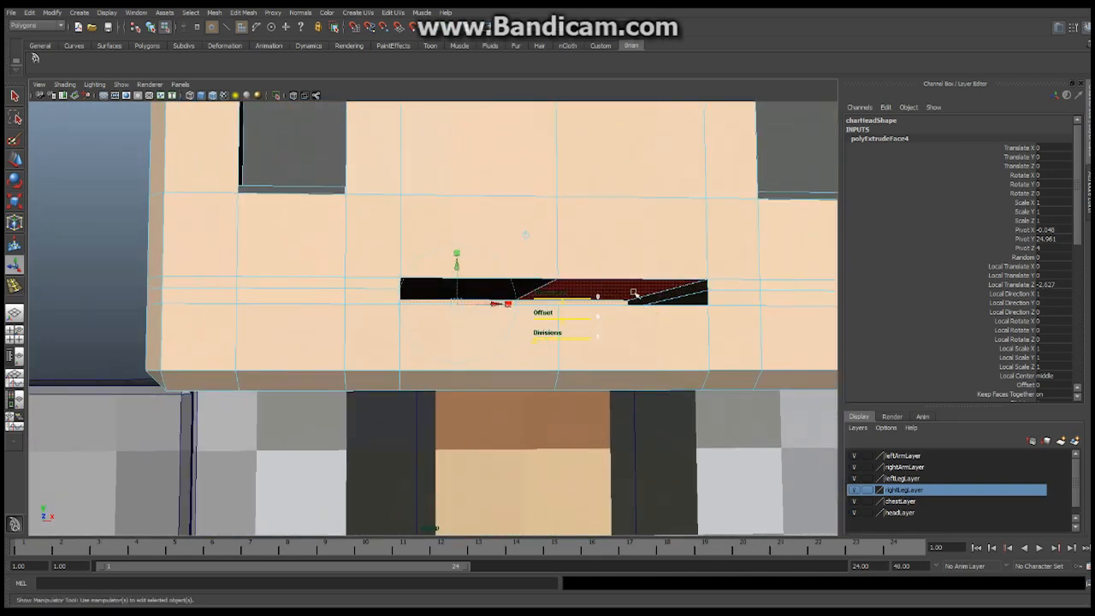
middle_click_drag(615, 299, 514, 379, "alt")
right_click_drag(513, 379, 451, 344, "alt")
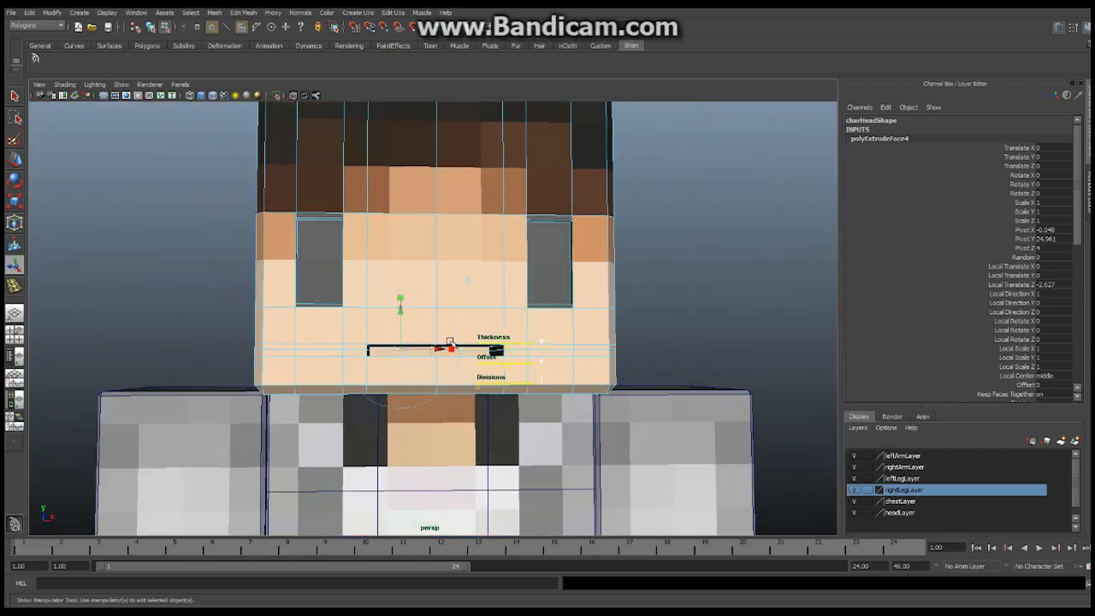
Deepen the mouth extrusion inside the head to a Local Translate Z of about -3.105.
left_click_drag(452, 344, 296, 354, "alt")
right_click_drag(296, 353, 719, 354, "alt")
mouse_move(436, 386)
left_mouse_down("alt")
mouse_move(602, 360)
mouse_move(428, 372)
left_mouse_up("alt")
right_click_drag(429, 371, 721, 362, "alt")
left_click_drag(722, 361, 475, 396, "alt")
middle_click_drag(475, 395, 478, 317, "alt")
right_click_drag(478, 317, 504, 368, "alt")
left_click_drag(504, 369, 388, 391, "alt")
right_click_drag(388, 391, 595, 361, "alt")
middle_click_drag(595, 361, 559, 271, "alt")
right_click_drag(560, 271, 598, 277, "alt")
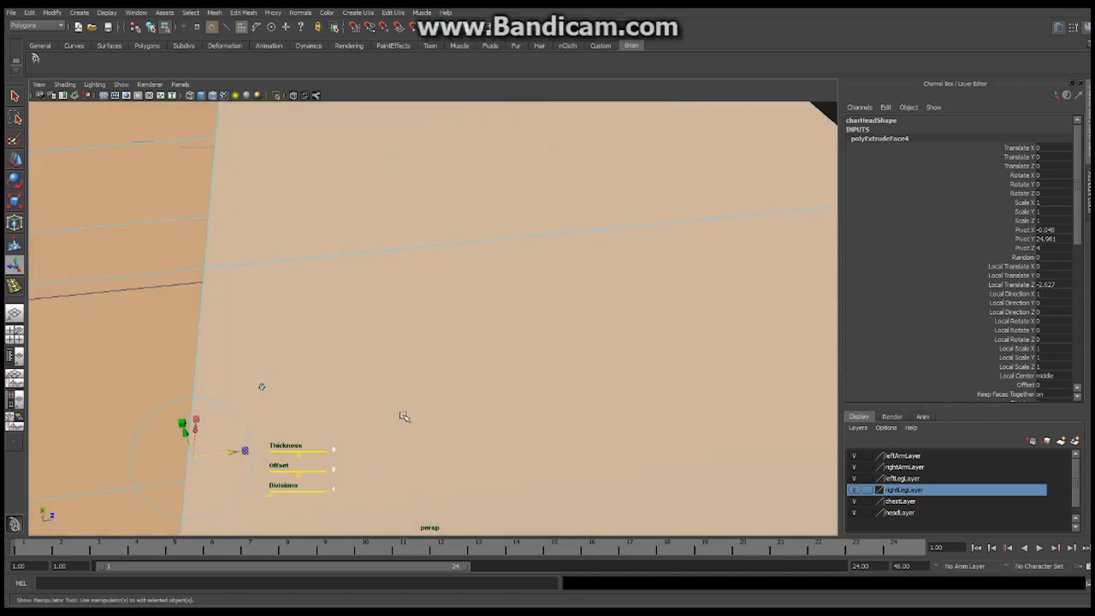
left_click_drag(228, 451, 38, 448)
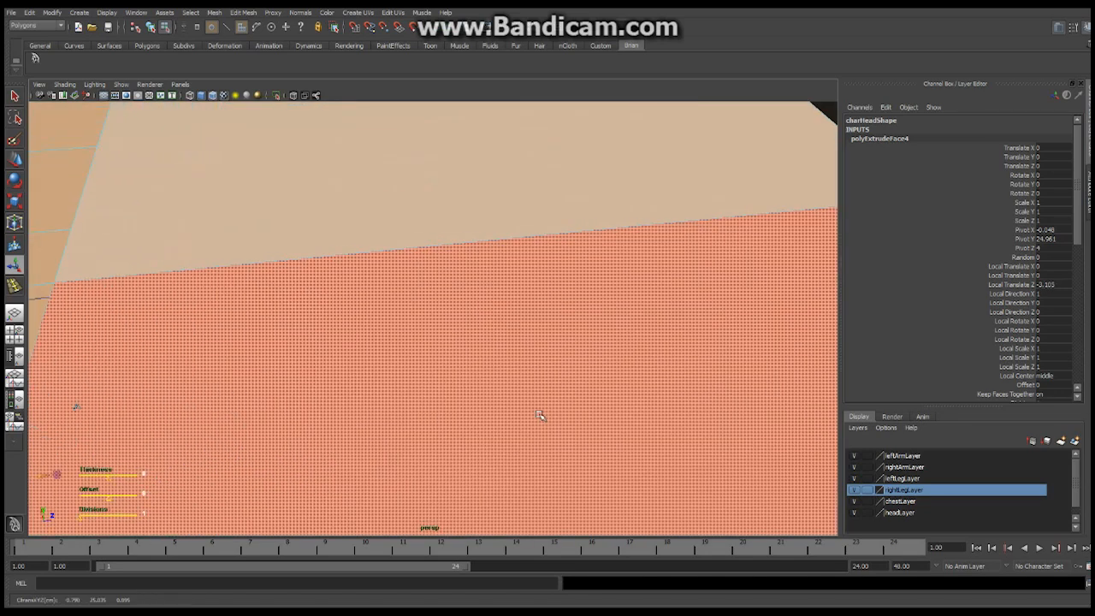
right_click_drag(542, 416, 486, 385, "alt")
left_click_drag(486, 384, 586, 375, "alt")
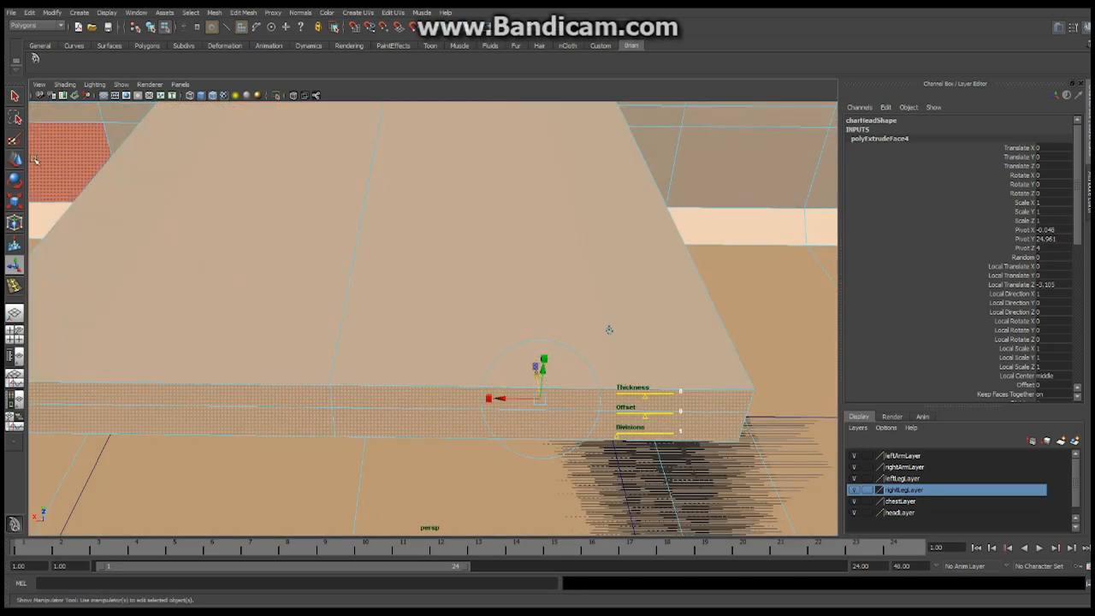
Select the horizontal middle edges of the mouth cavity's back wall and move them farther back into the head.
right_click(367, 408)
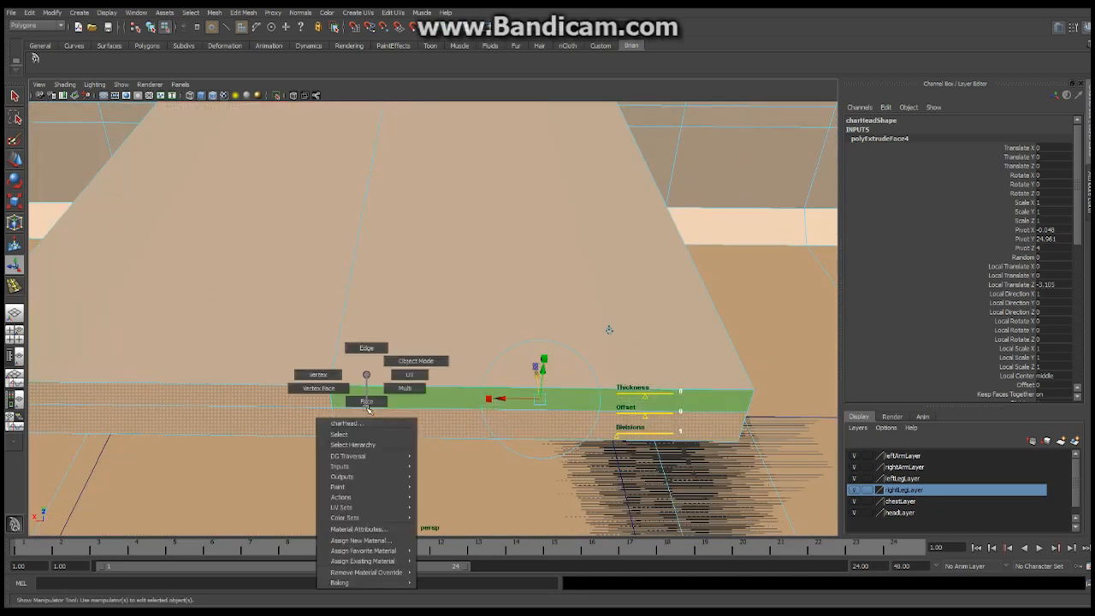
left_click(367, 348)
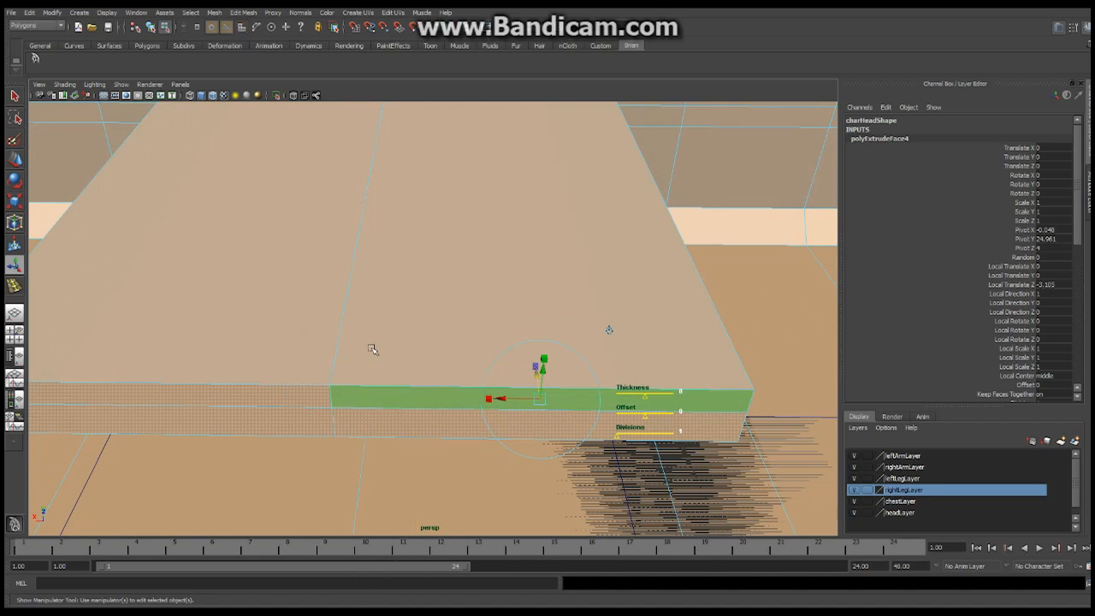
left_click(444, 410)
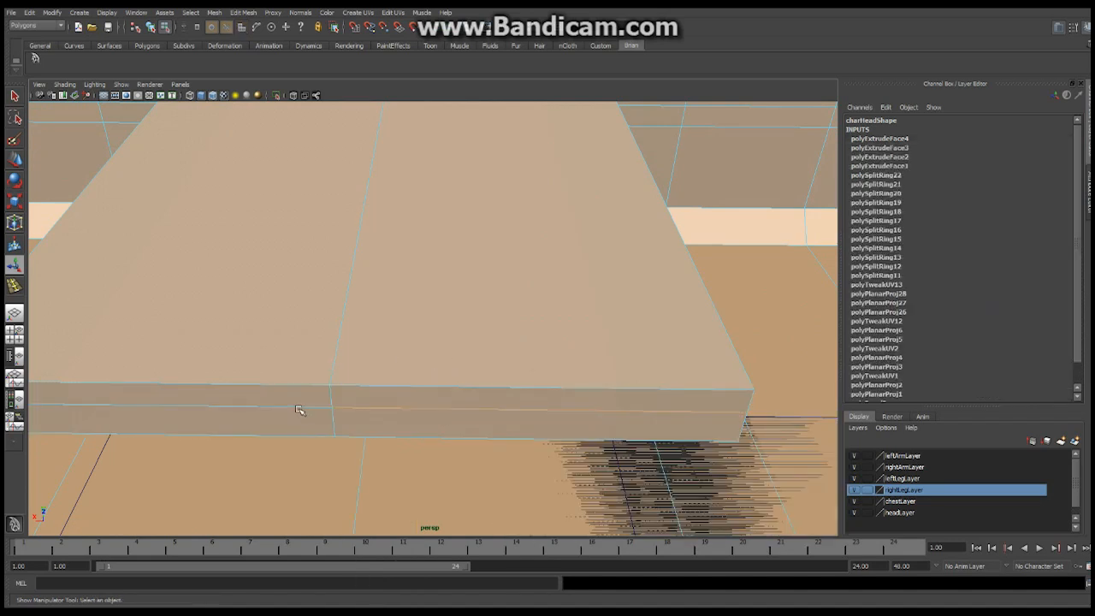
left_click_drag(482, 296, 356, 95, "alt")
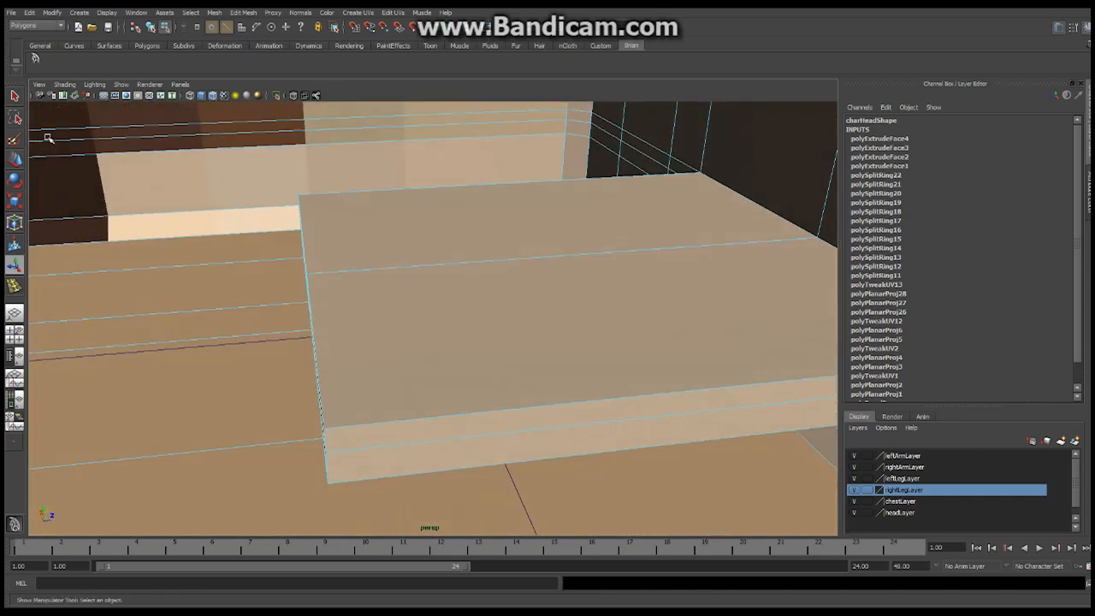
left_click(15, 160)
middle_click_drag(401, 291, 455, 285, "alt")
left_click_drag(403, 285, 336, 280)
Try scaling the upper and lower back edges of the mouth cavity vertically by about 2.98, and undo the scale.
left_click_drag(410, 329, 367, 330, "alt")
right_click_drag(367, 329, 393, 327, "alt")
left_click(374, 343)
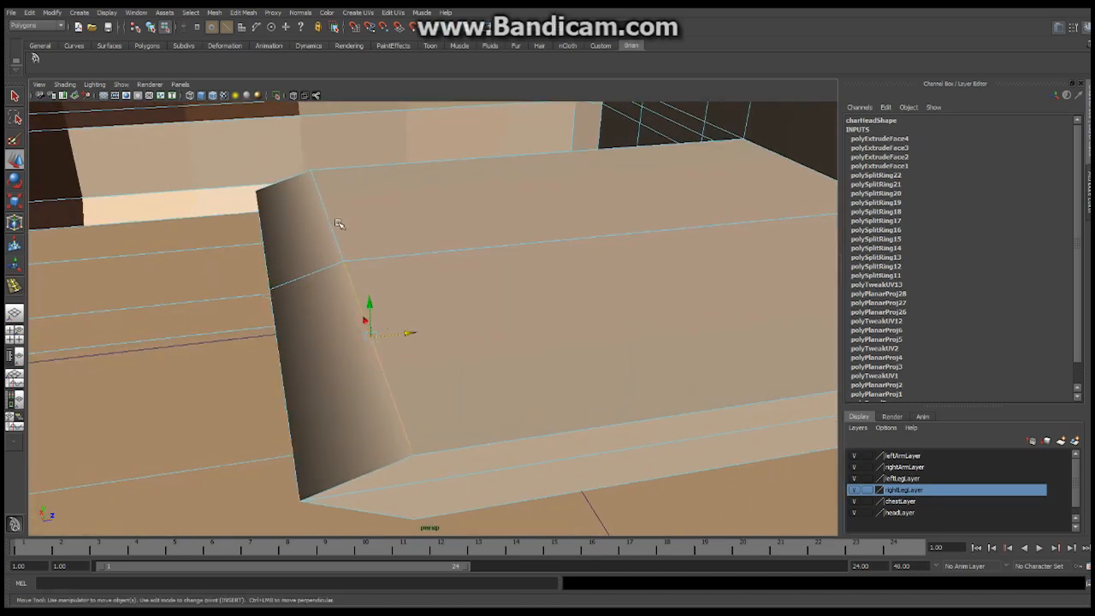
left_click_drag(435, 355, 384, 317, "alt")
left_click(377, 312)
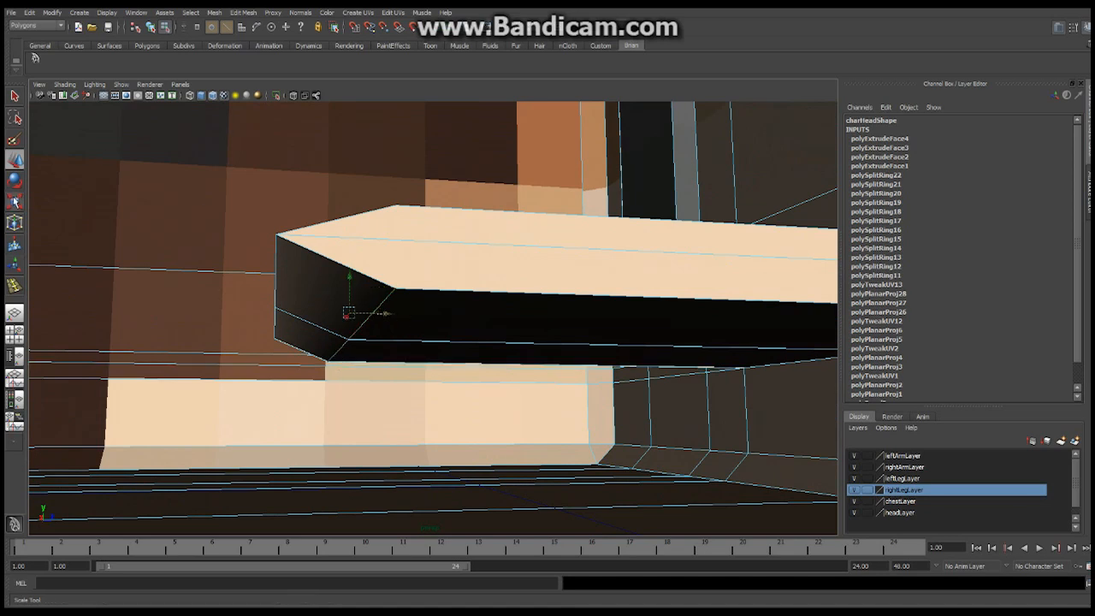
key("f")
left_click_drag(430, 320, 411, 305, "alt")
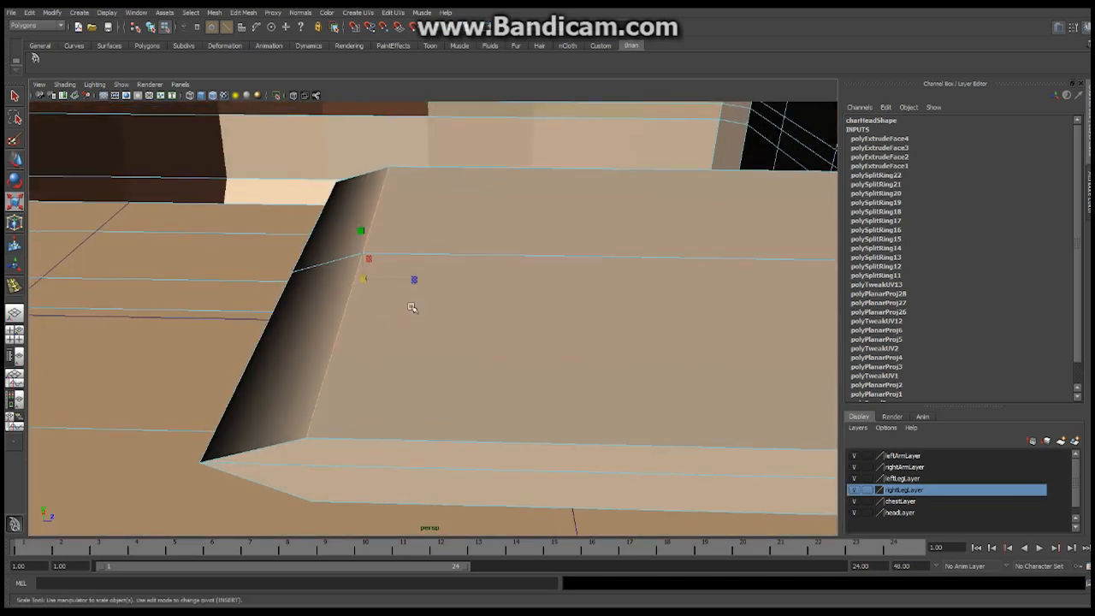
left_click_drag(364, 226, 357, 128)
mouse_move(596, 247)
left_mouse_down("alt")
mouse_move(320, 206)
mouse_move(593, 243)
left_mouse_up("alt")
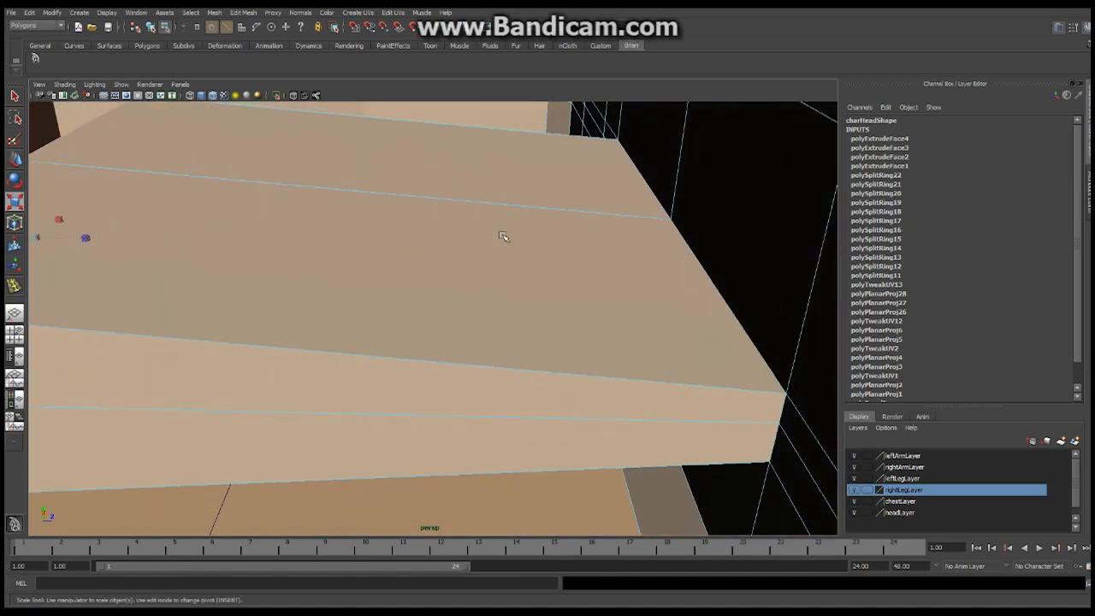
key("ctrl+z")
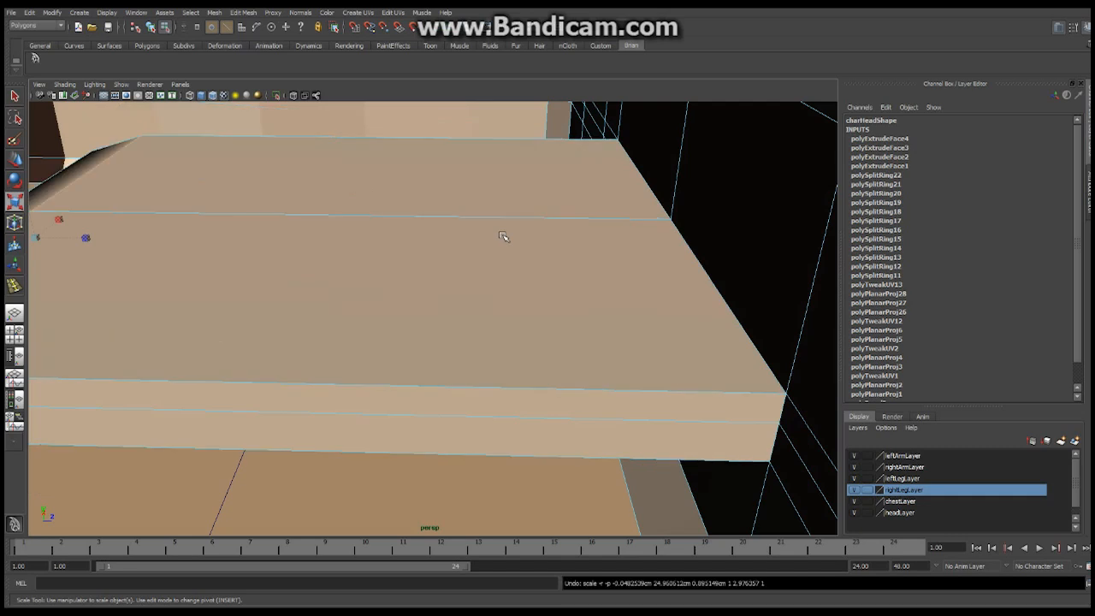
Insert an edge loop around the mouth cavity just inside its opening at the front of the head.
left_click(244, 13)
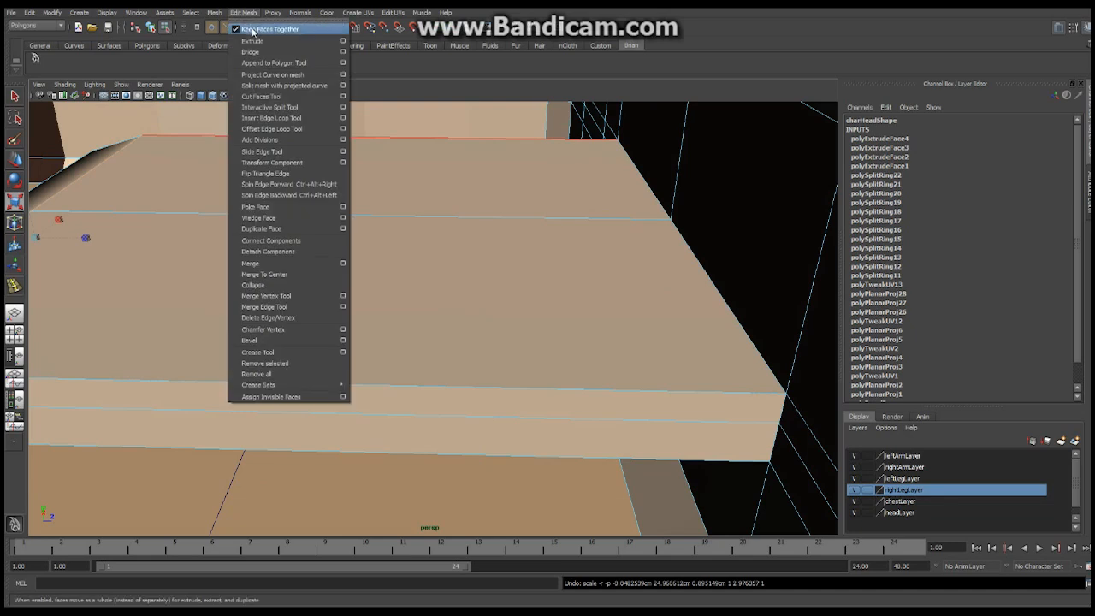
left_click(281, 120)
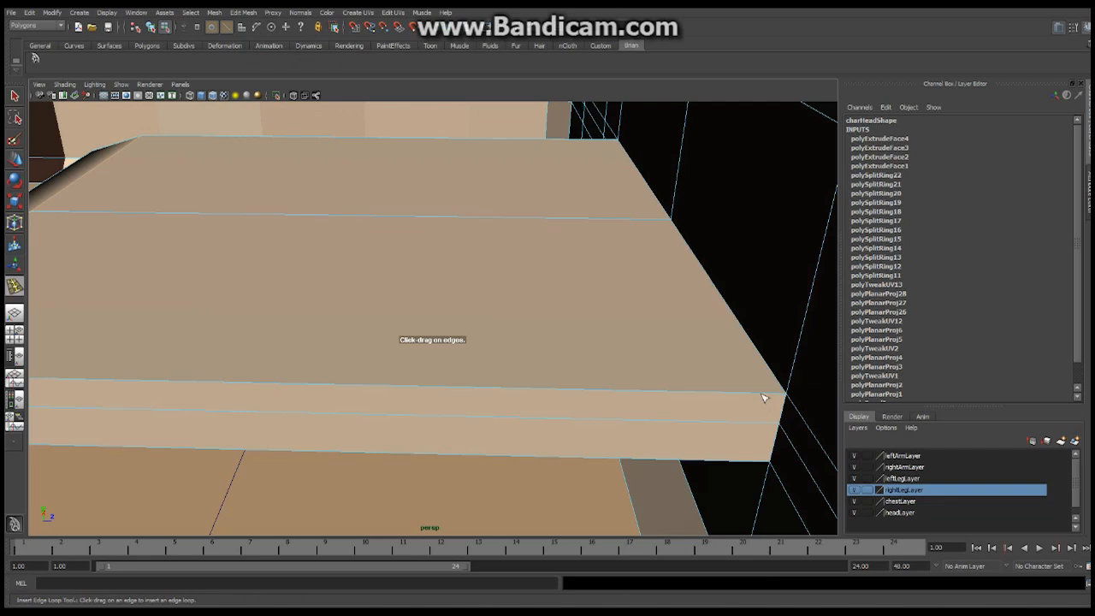
left_click_drag(763, 396, 767, 397)
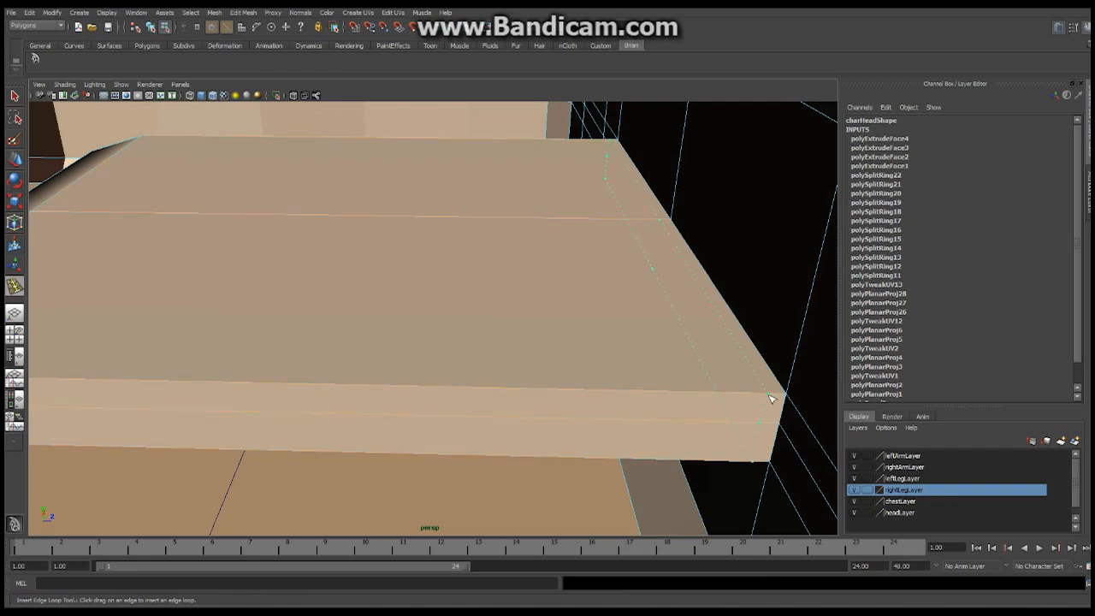
left_click_drag(768, 399, 765, 398)
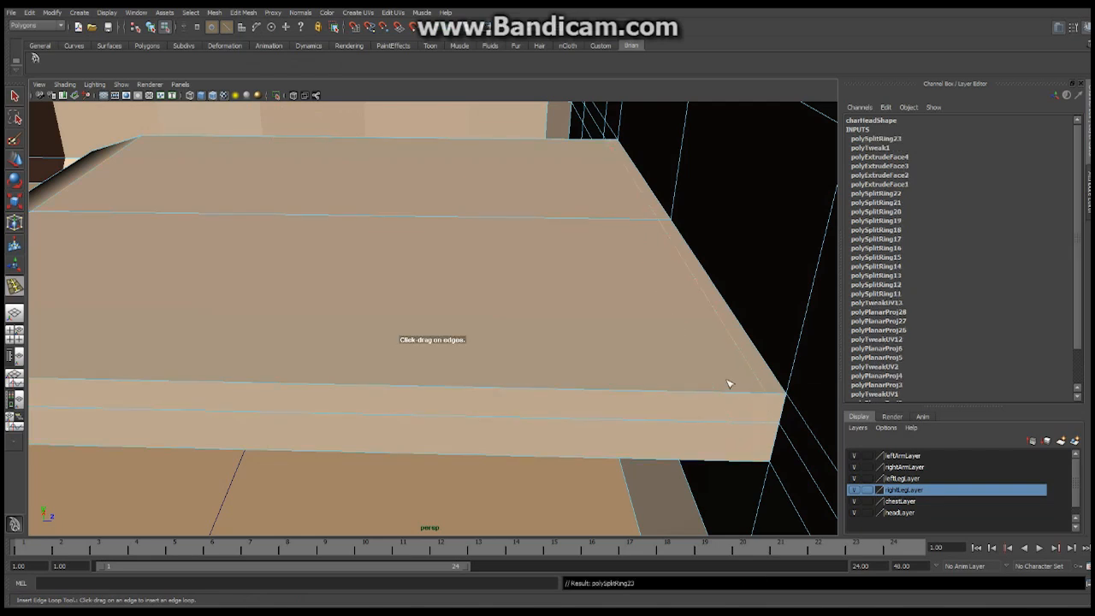
Insert another edge loop around the mouth cavity roughly midway along its depth.
scroll(658, 397, "up", 1)
right_click_drag(647, 385, 453, 384, "alt")
middle_click_drag(652, 371, 683, 379, "alt")
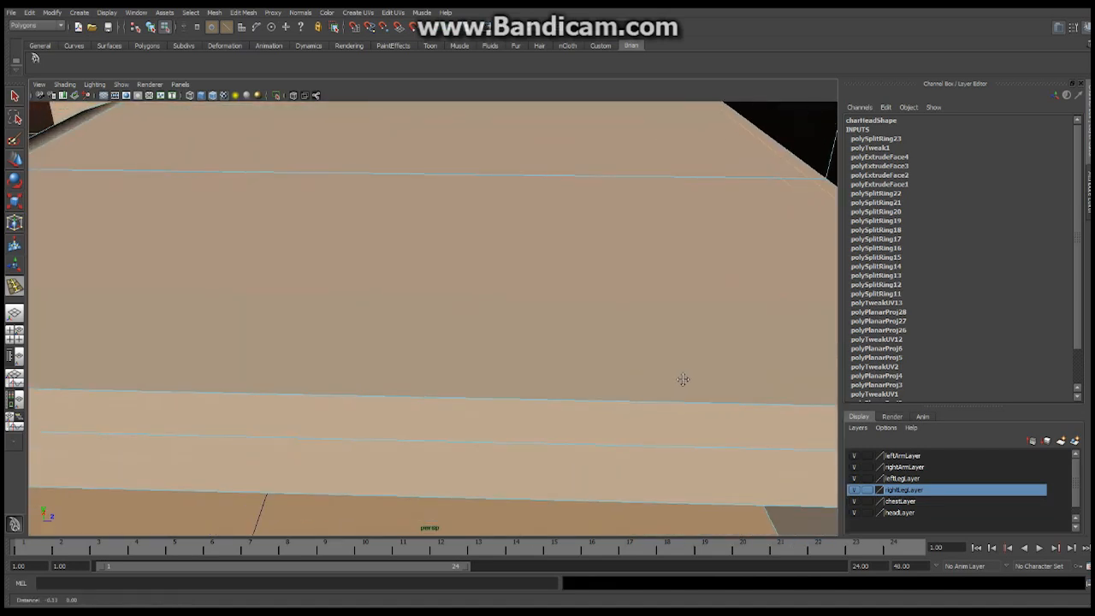
right_click_drag(683, 379, 587, 400, "alt")
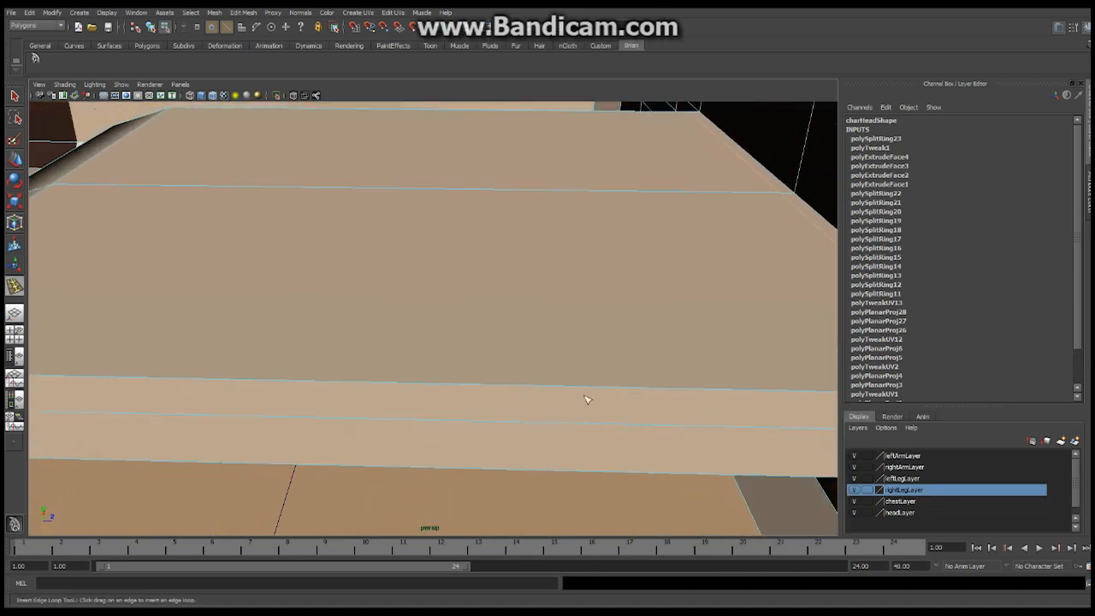
left_click(389, 387)
Scale the midway edge loop up vertically to make the inside of the mouth cavity taller.
left_click_drag(420, 379, 464, 396, "alt")
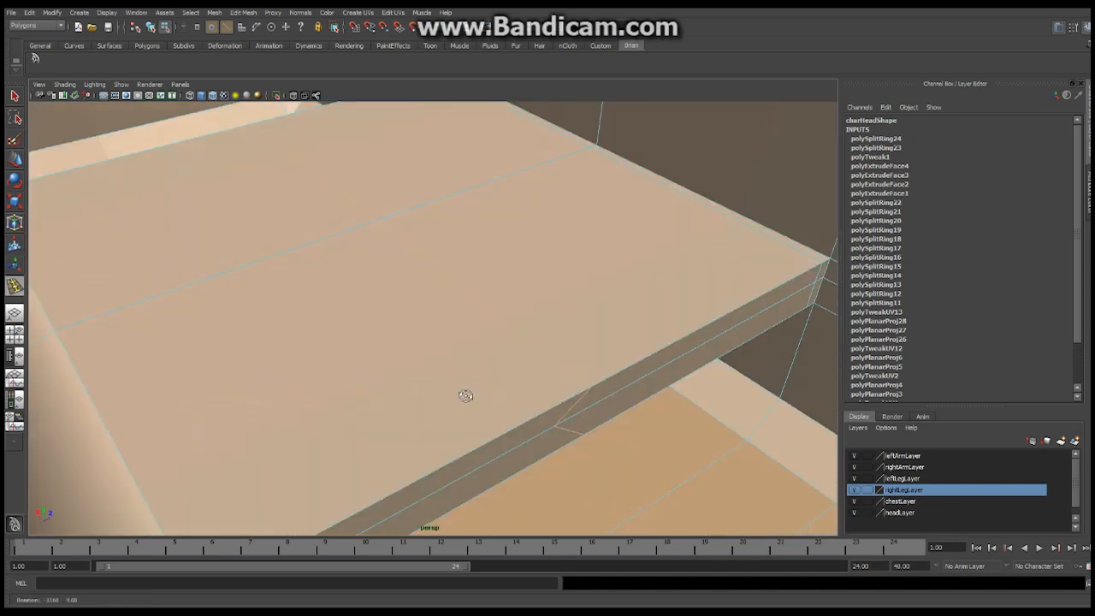
left_click(19, 201)
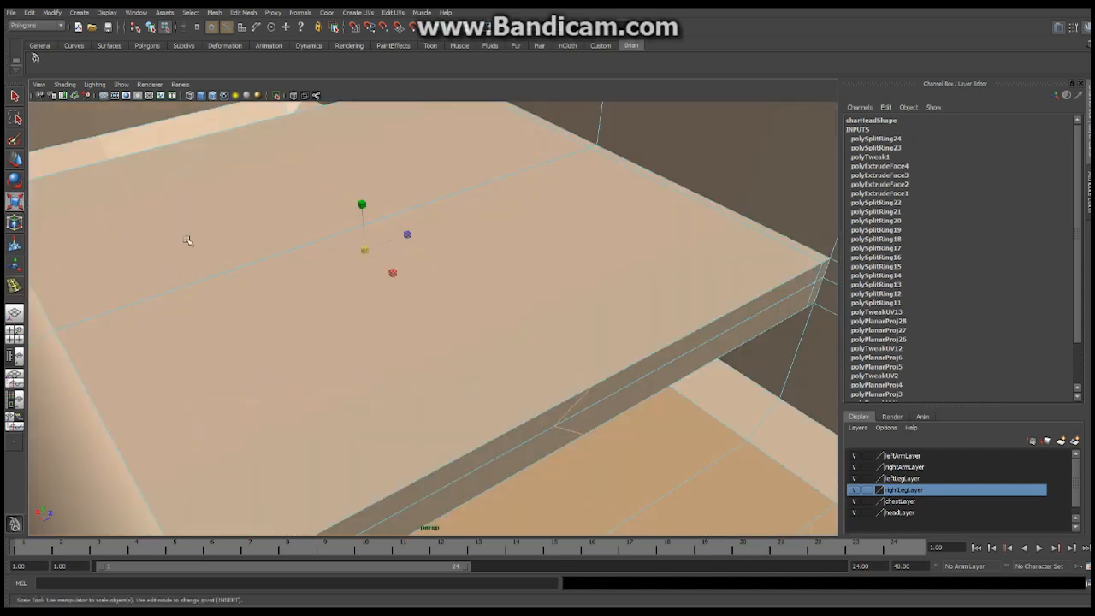
left_click_drag(460, 292, 366, 268, "alt")
right_click_drag(431, 233, 305, 247, "alt")
right_click_drag(531, 272, 455, 282, "alt")
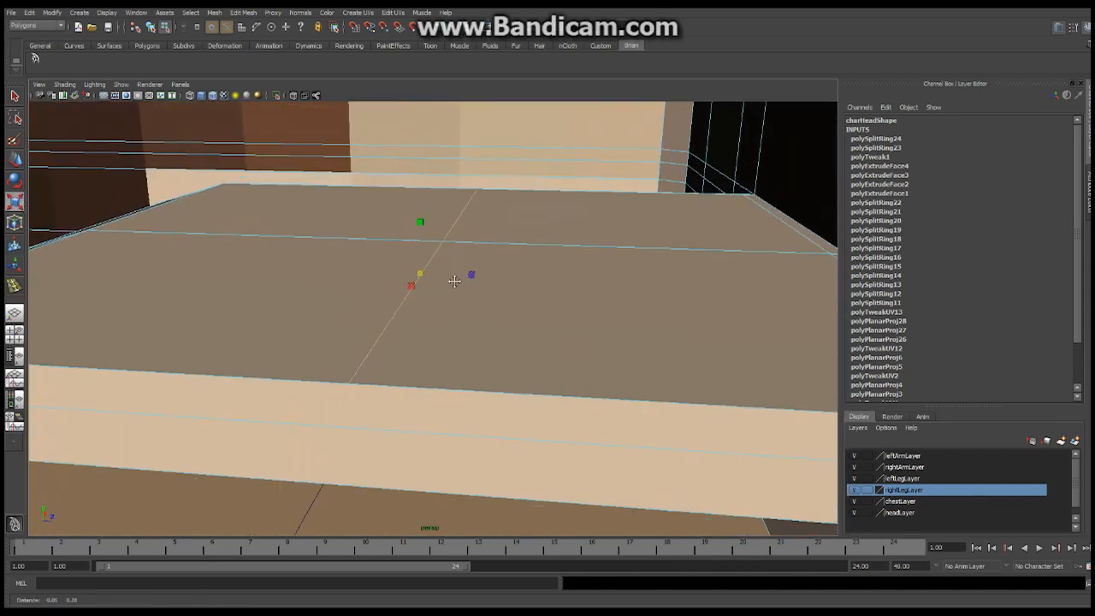
left_click_drag(379, 283, 380, 283, "alt")
left_click_drag(420, 221, 421, 64)
left_click_drag(486, 173, 460, 387, "alt")
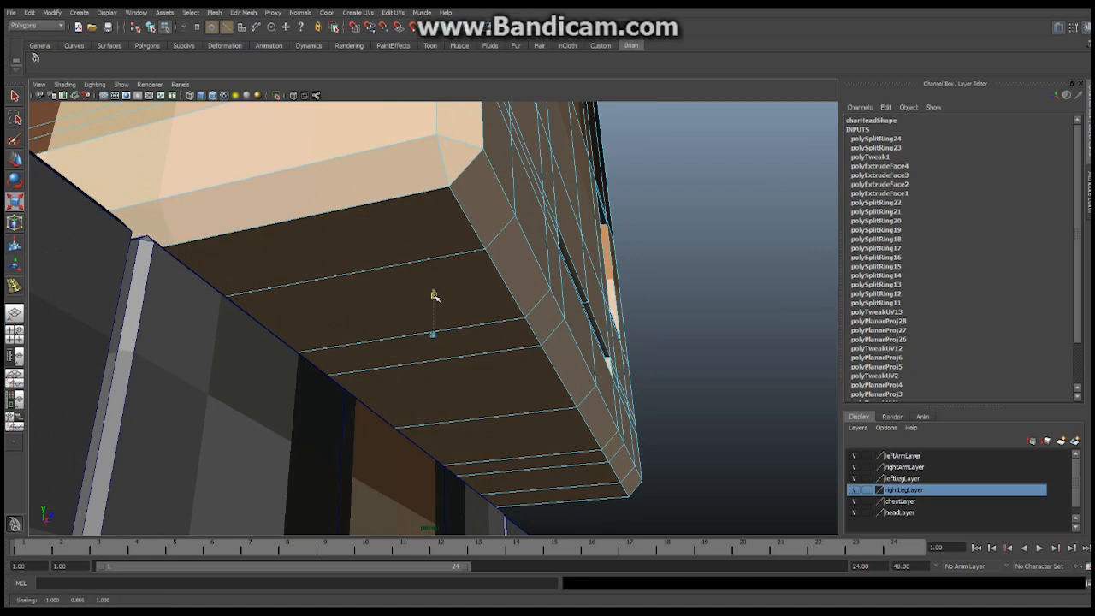
left_click_drag(434, 293, 513, 379, "alt")
Select the mid-height side vertices of the midway loop and scale them outward along X to widen the mouth cavity.
right_click_drag(492, 372, 445, 371)
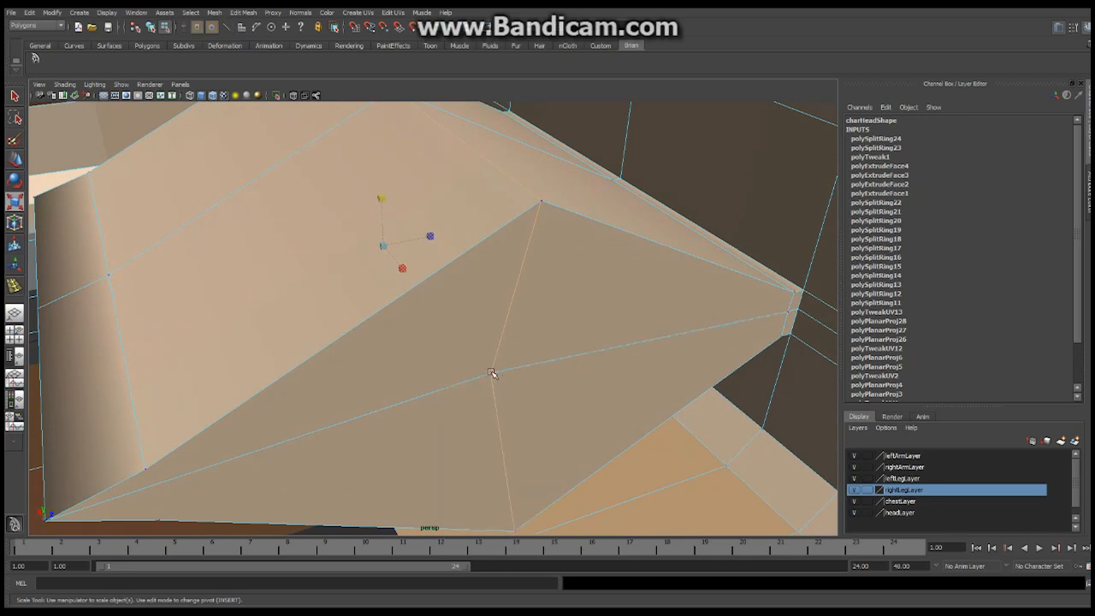
left_click_drag(492, 373, 645, 342, "alt")
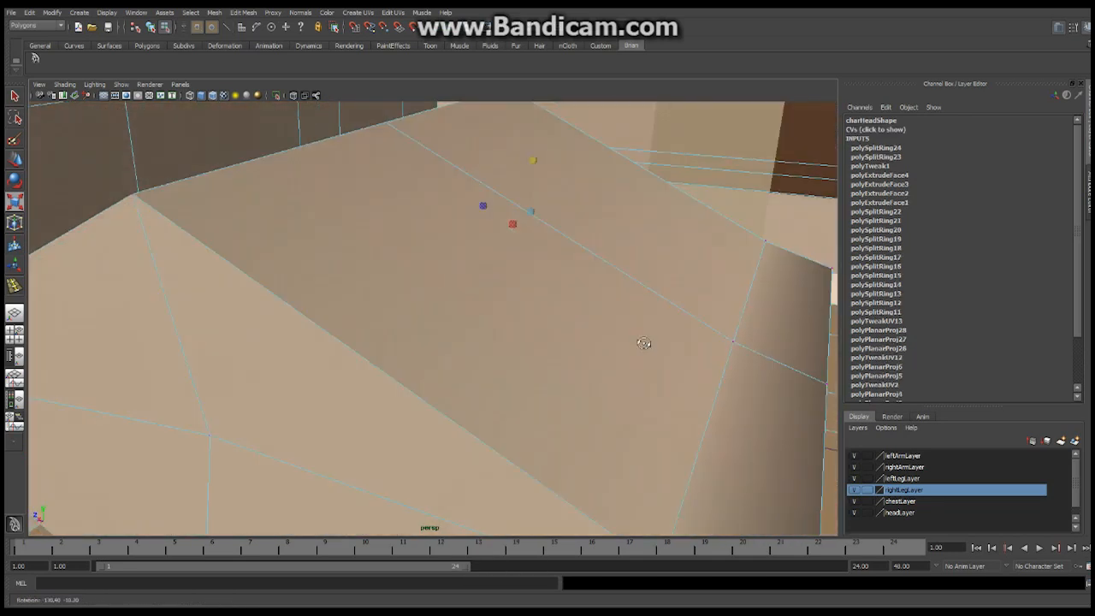
left_click(209, 436)
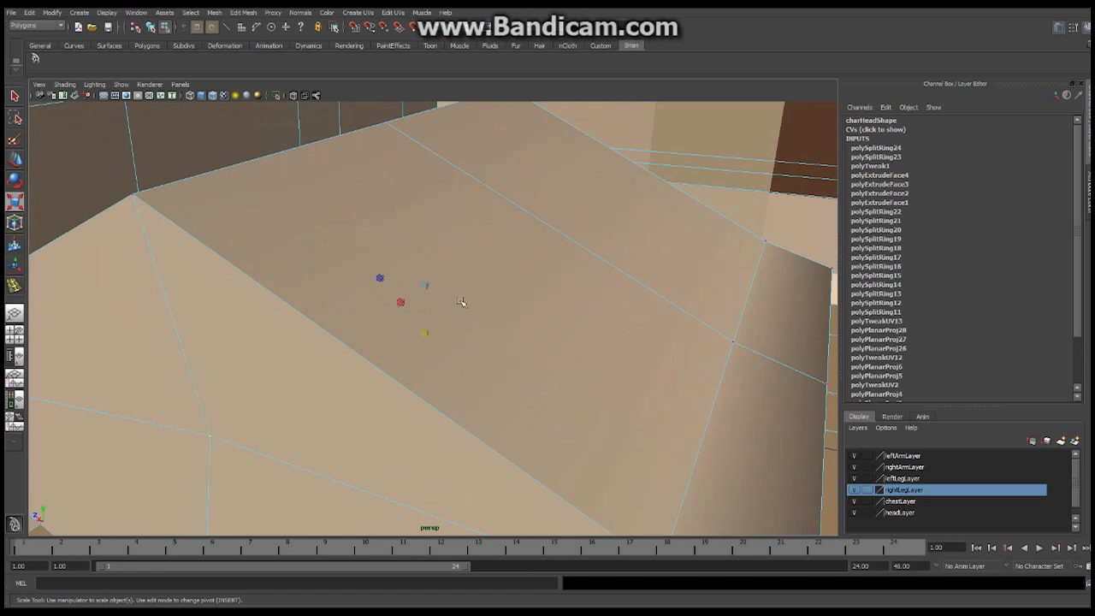
mouse_move(457, 323)
left_mouse_down("alt")
mouse_move(391, 362)
mouse_move(466, 339)
left_mouse_up("alt")
scroll(399, 333, "down", 4)
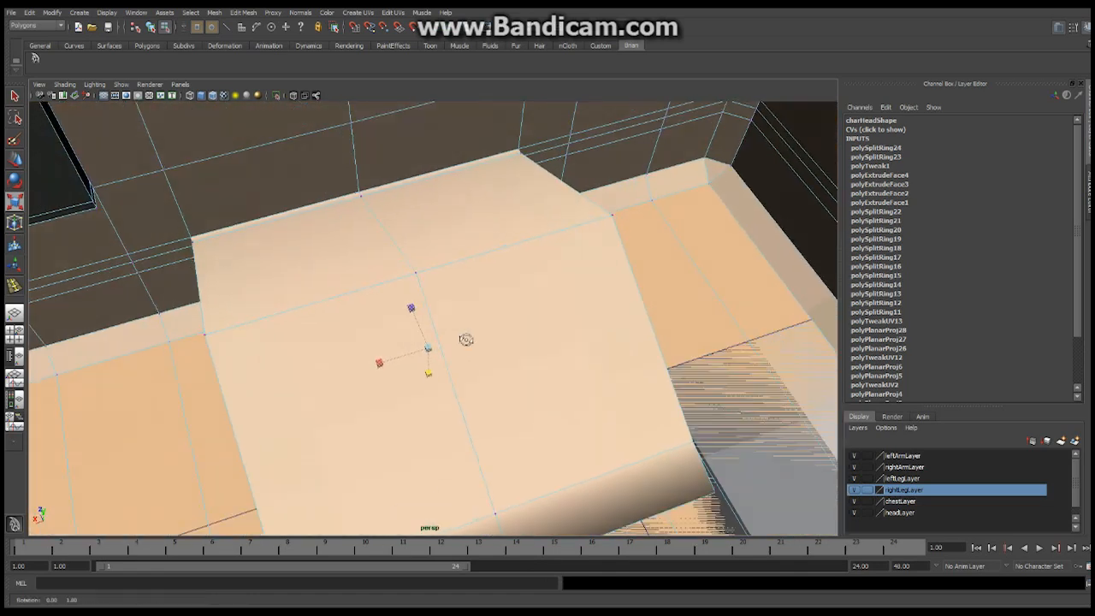
left_click_drag(379, 362, 616, 305)
Try scaling the upper and lower centre vertices at the mouth cavity's back vertically by about 3.54, and undo the scale.
left_click_drag(616, 259, 543, 240, "alt")
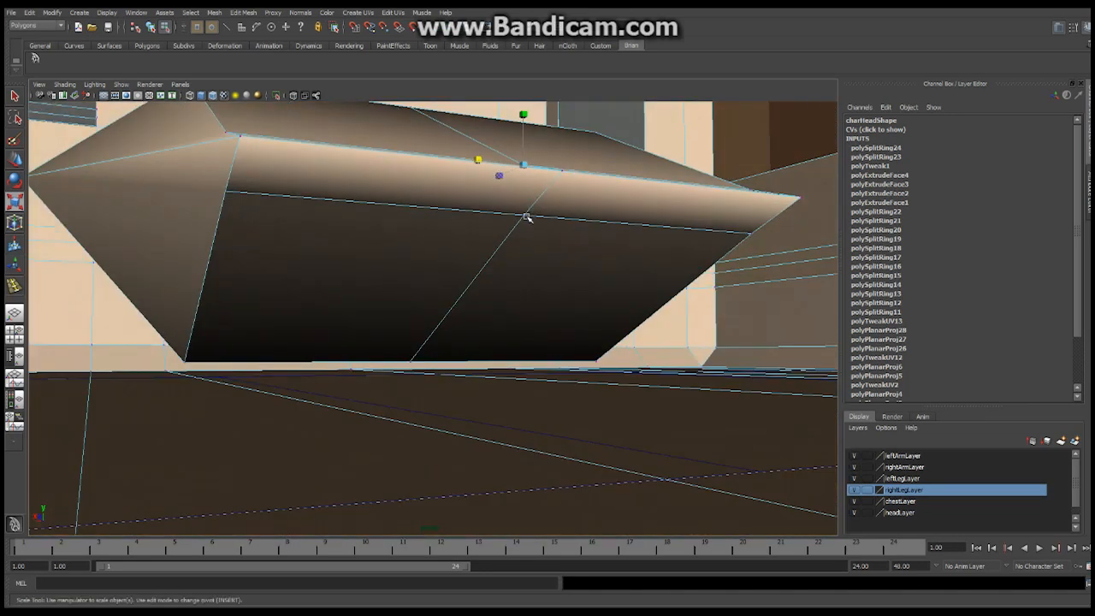
left_click(525, 215, "shift")
left_click_drag(568, 219, 533, 103, "alt")
key("ctrl+z")
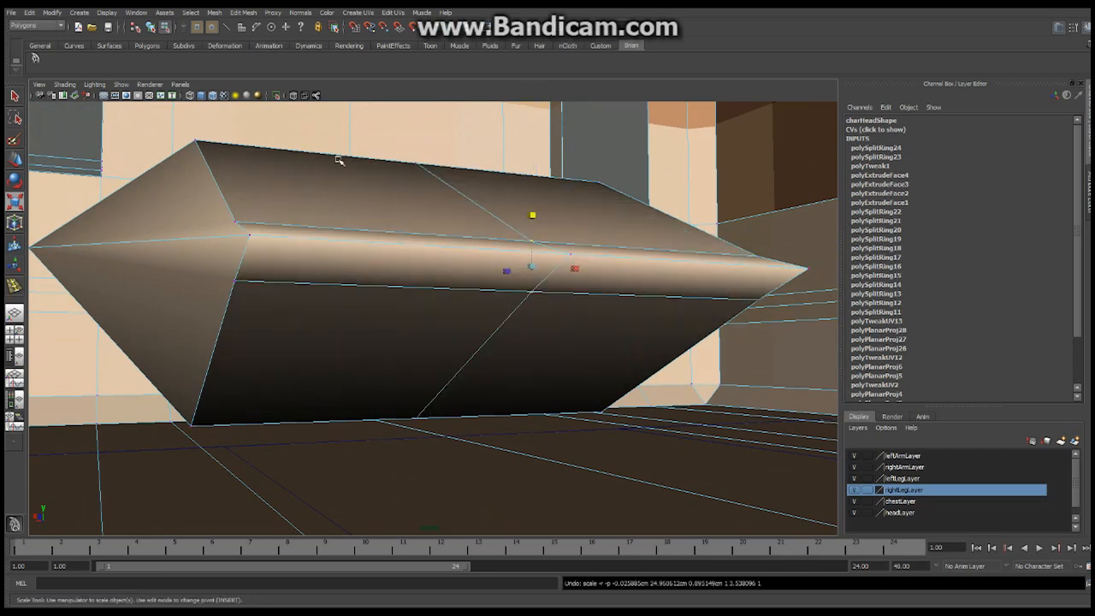
Select the upper and lower side and centre vertices at the mouth cavity's back and scale them vertically to make the back taller.
left_click(237, 223, "shift")
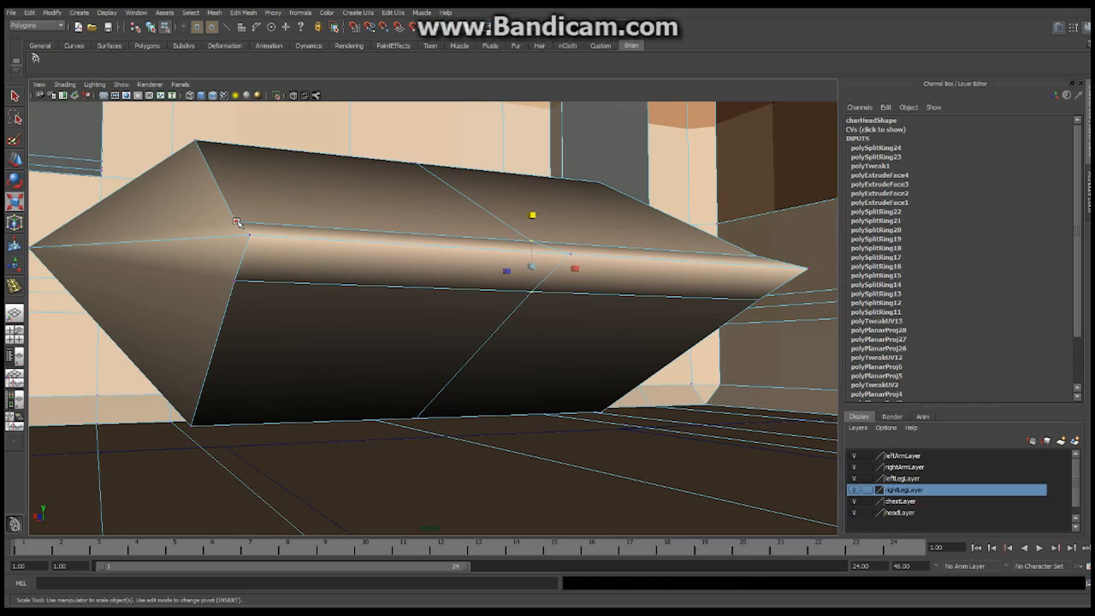
left_click(236, 280, "shift")
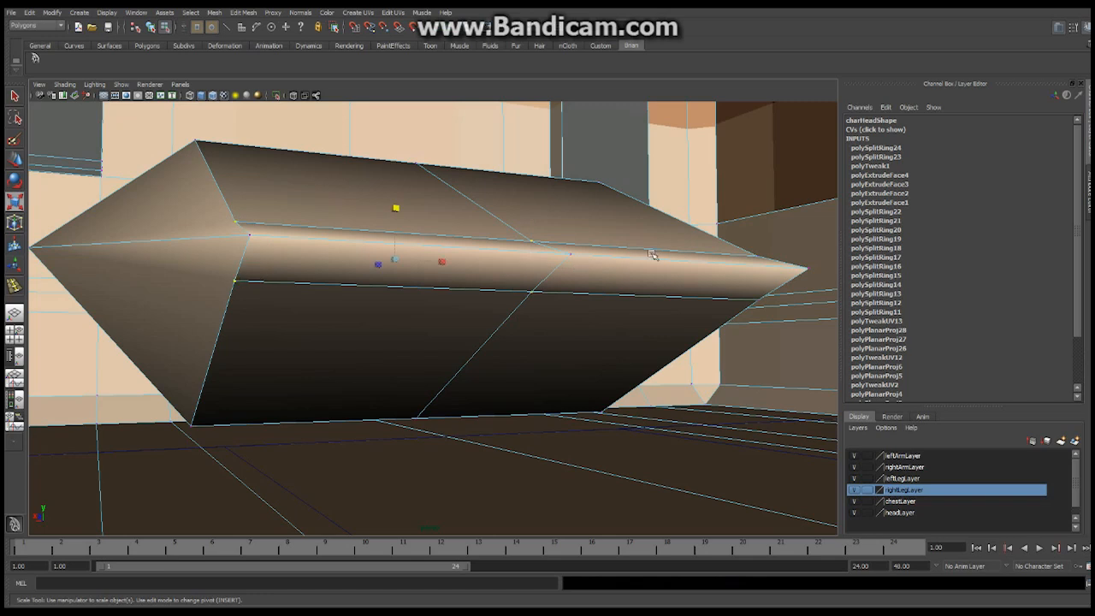
left_click(757, 255, "shift")
left_click_drag(536, 214, 535, 143)
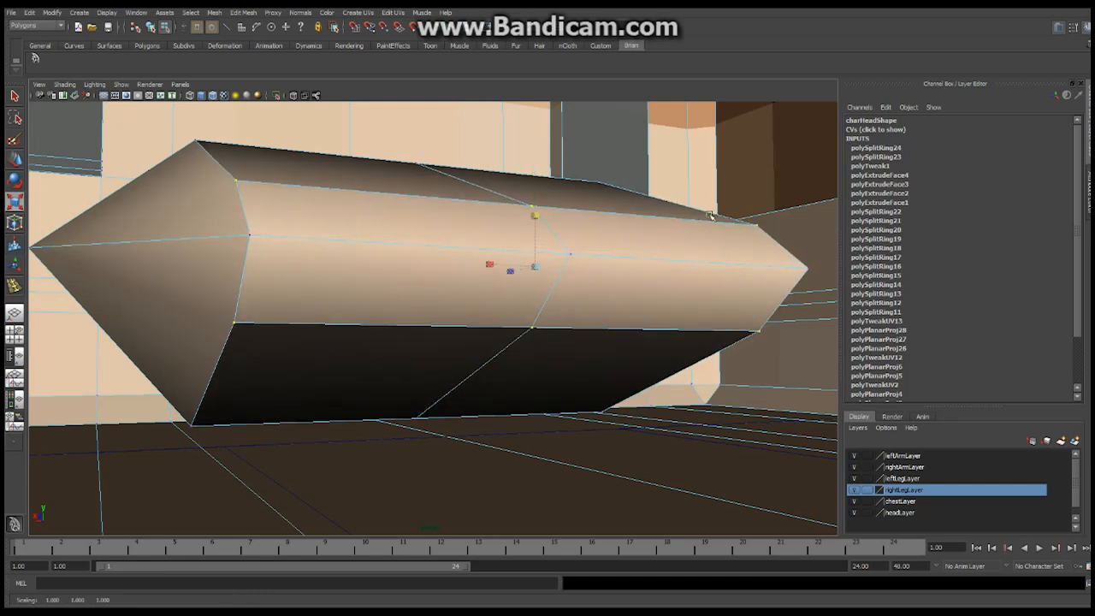
Inspect the mouth opening and the whole head from the front, back and sides.
left_click_drag(539, 218, 437, 306, "alt")
middle_click_drag(596, 278, 602, 328, "alt")
right_click_drag(602, 328, 582, 306, "alt")
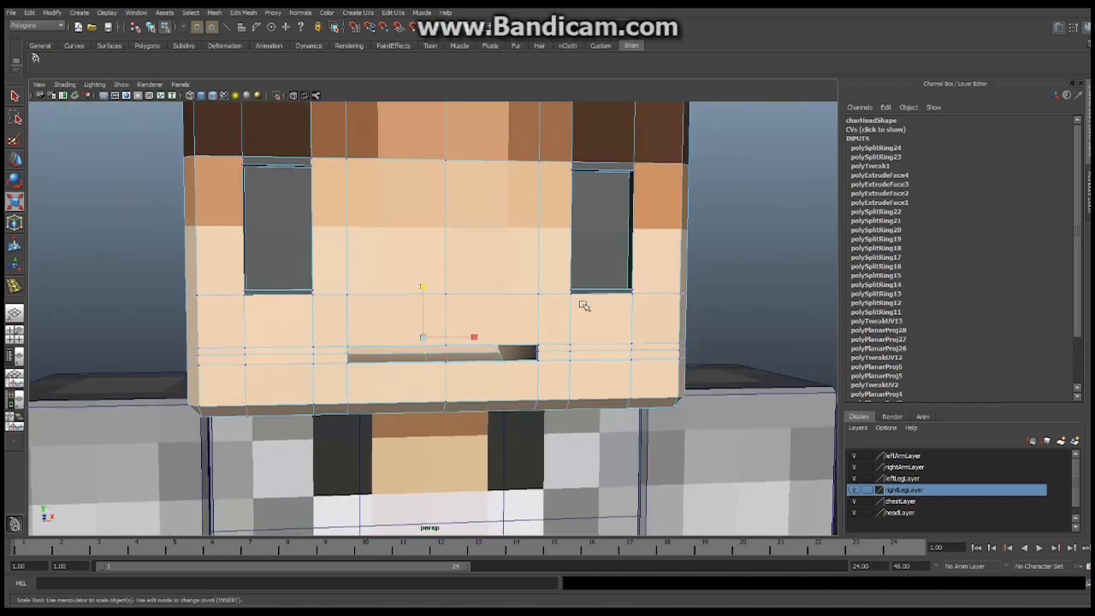
middle_click_drag(582, 306, 598, 331, "alt")
left_click_drag(599, 330, 588, 320, "alt")
right_click_drag(588, 320, 565, 320, "alt")
left_click_drag(565, 320, 742, 301, "alt")
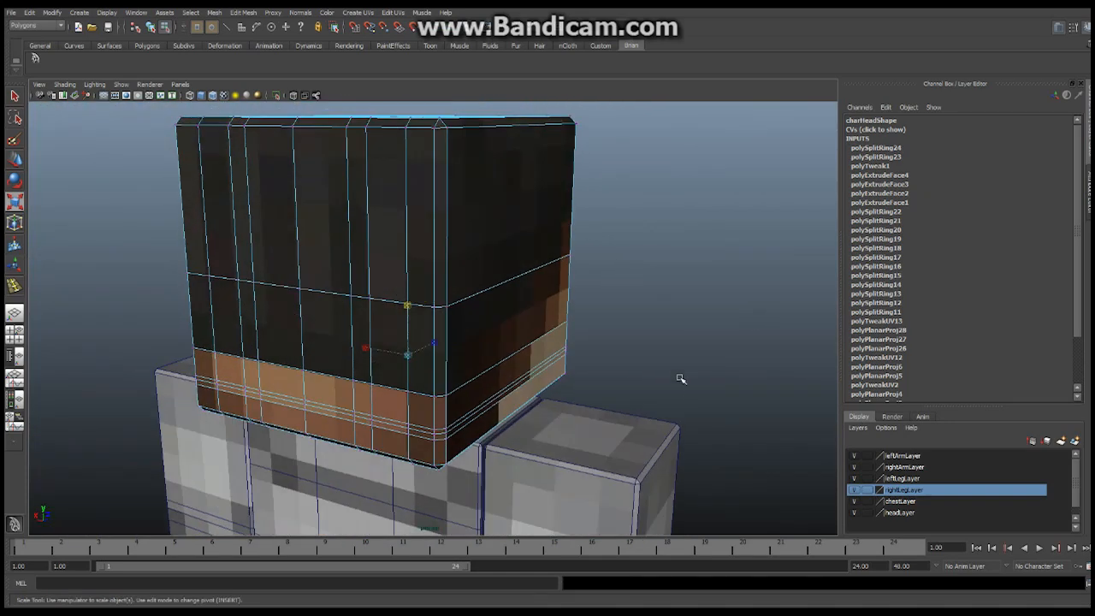
middle_click_drag(682, 379, 719, 248, "alt")
right_click_drag(719, 248, 573, 313, "alt")
left_click_drag(572, 313, 270, 313, "alt")
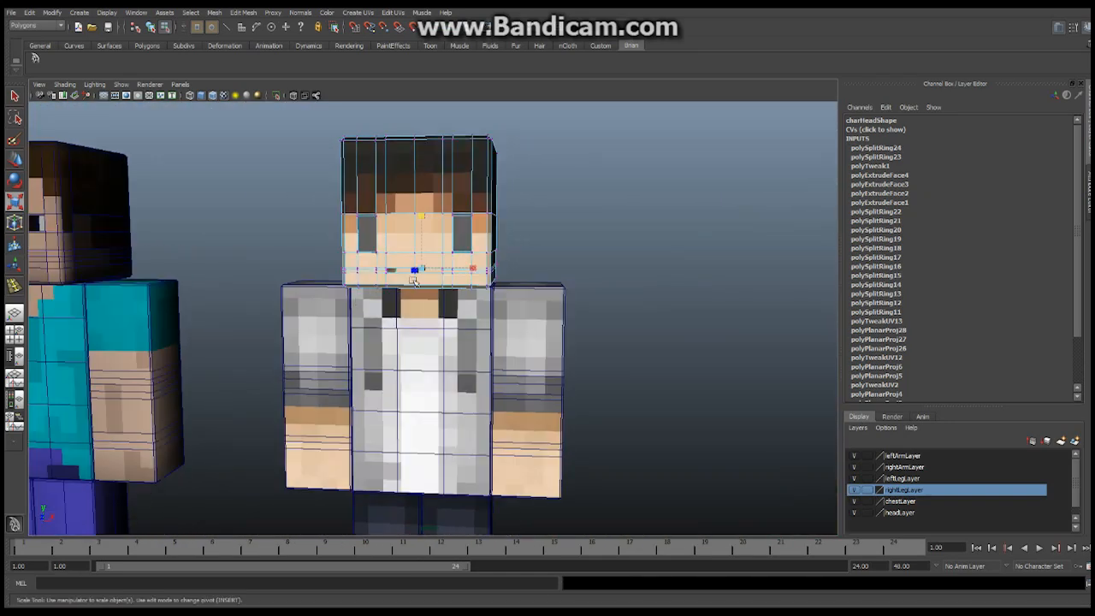
left_click_drag(413, 281, 386, 315, "alt")
right_click_drag(386, 316, 453, 312, "alt")
left_click_drag(453, 312, 417, 310, "alt")
right_click_drag(340, 313, 587, 351, "alt")
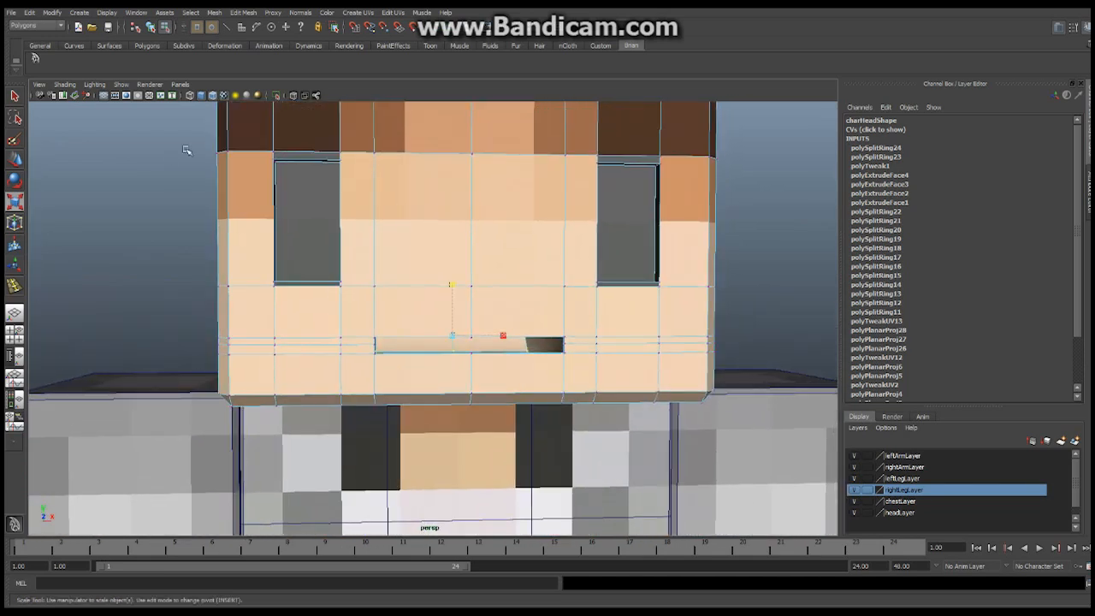
Switch the viewport to the orthographic front view and centre the head in it.
left_click(122, 87)
left_click(181, 83)
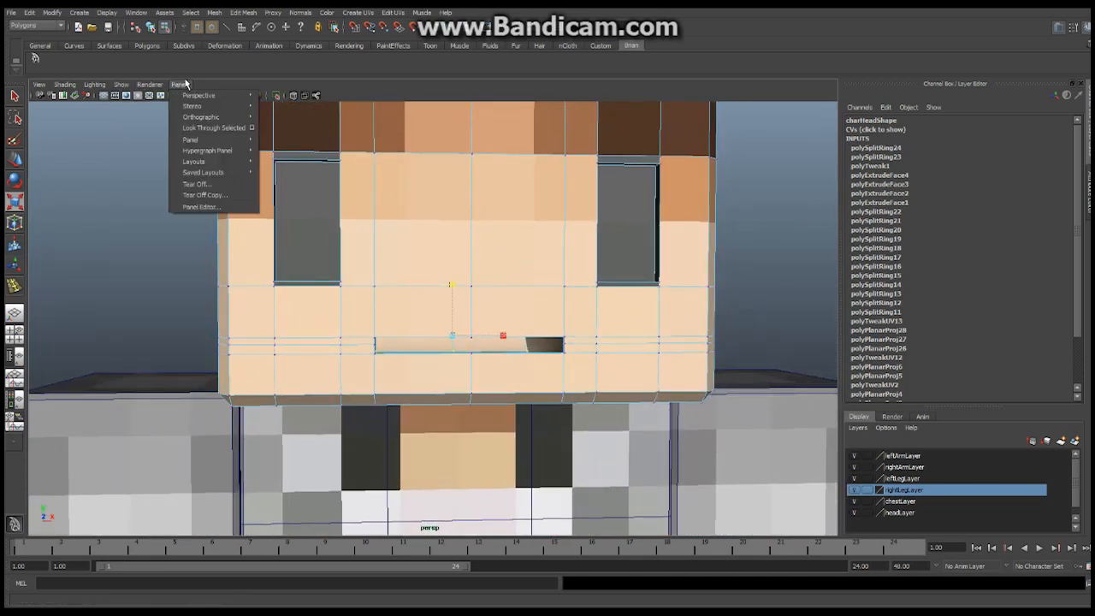
mouse_move(194, 119)
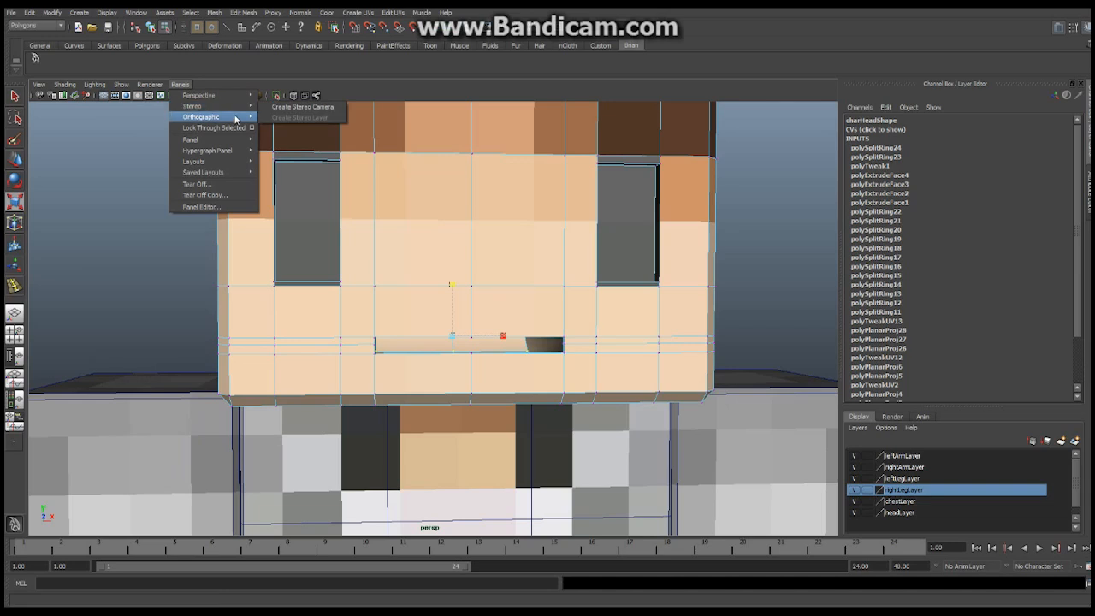
left_click(279, 118)
middle_click_drag(532, 300, 513, 260, "alt")
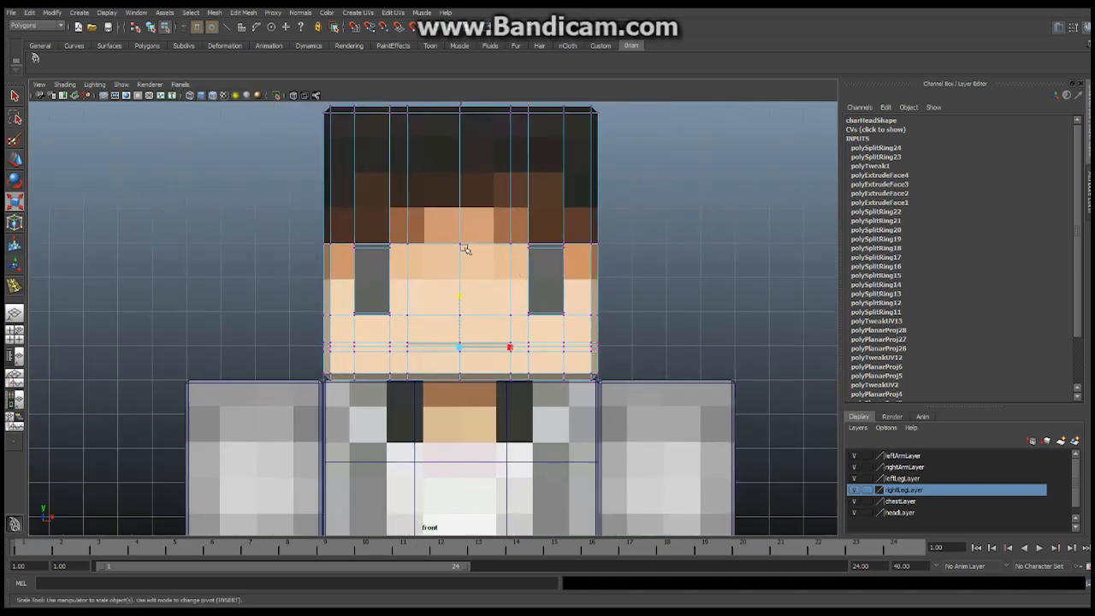
Insert two horizontal edge loops around the head, one between the eyes and mouth and one between the mouth and chin.
left_click(15, 289)
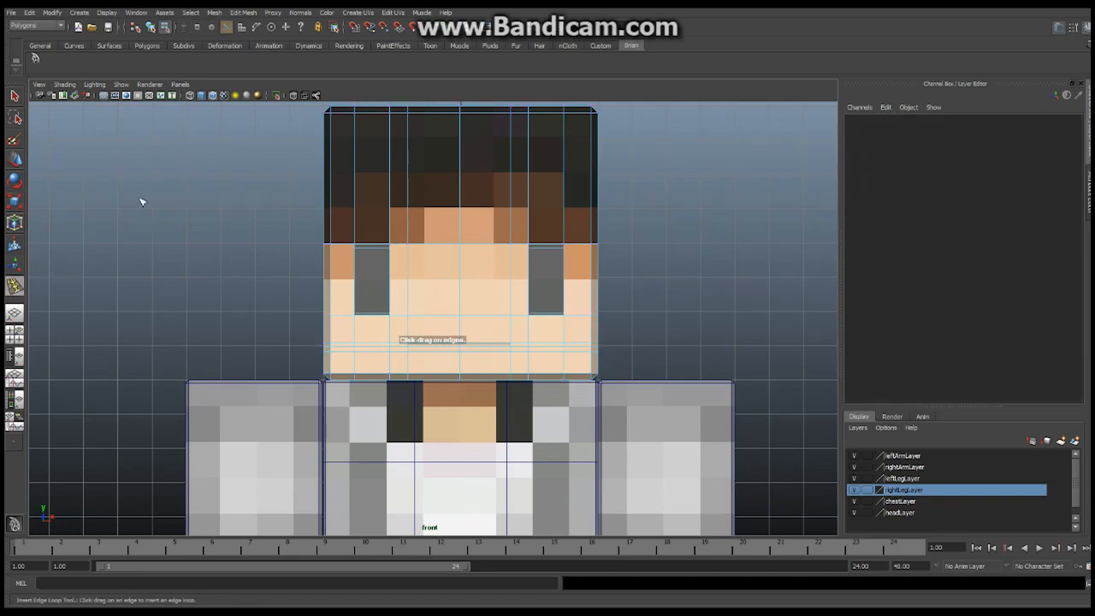
left_click(244, 13)
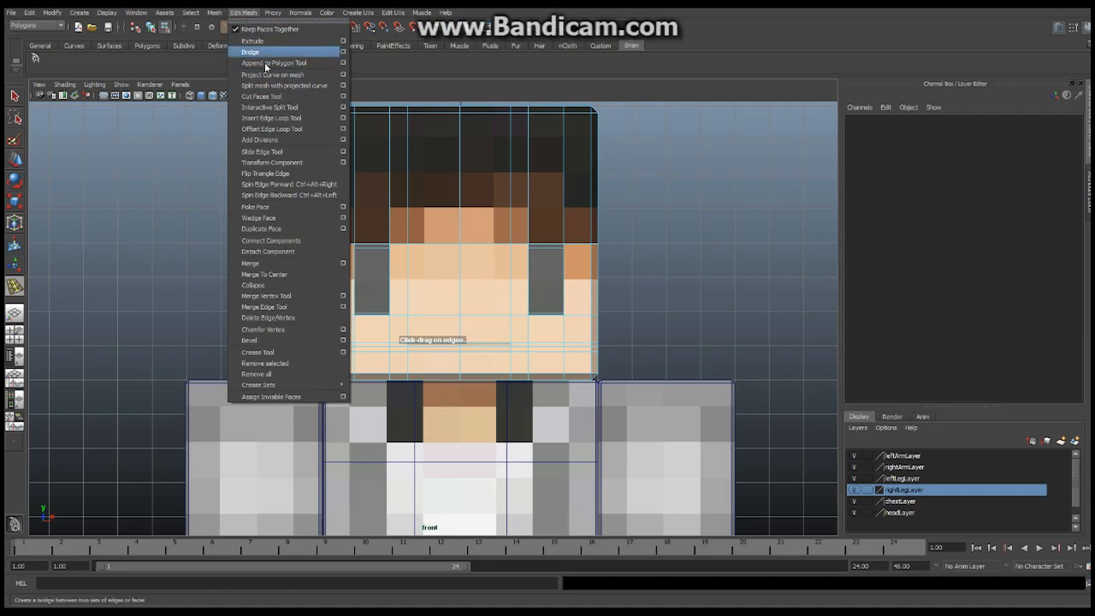
left_click(286, 118)
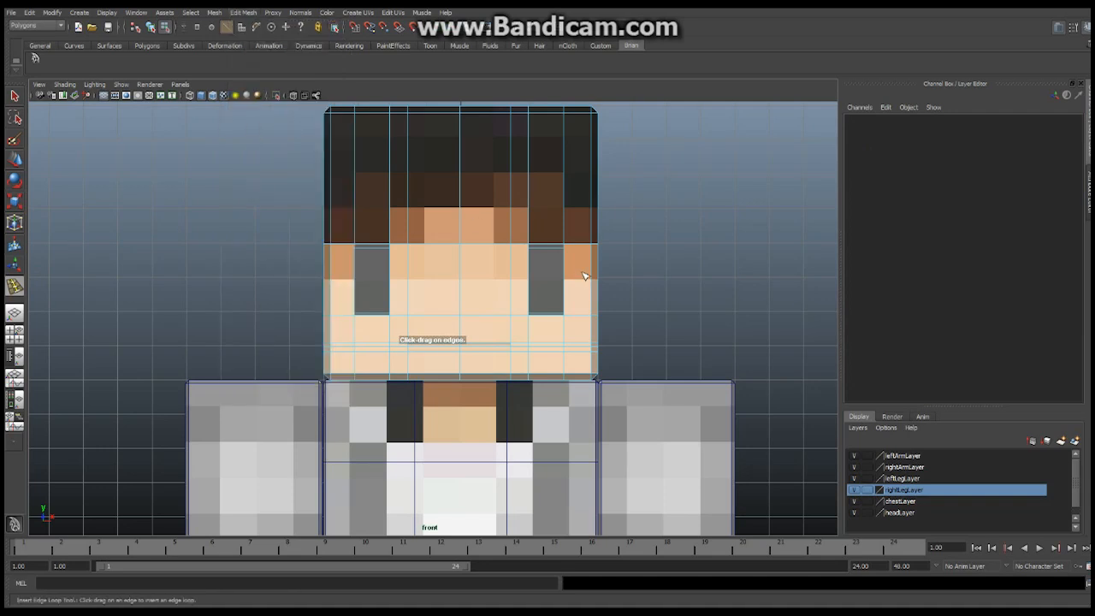
scroll(636, 313, "up", 5)
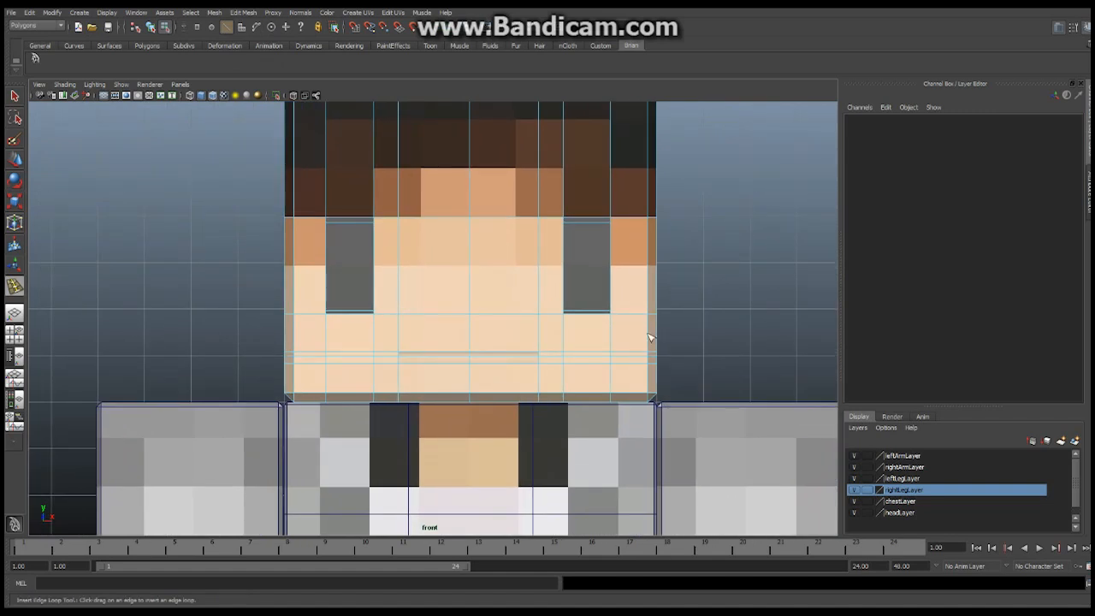
left_click(649, 338)
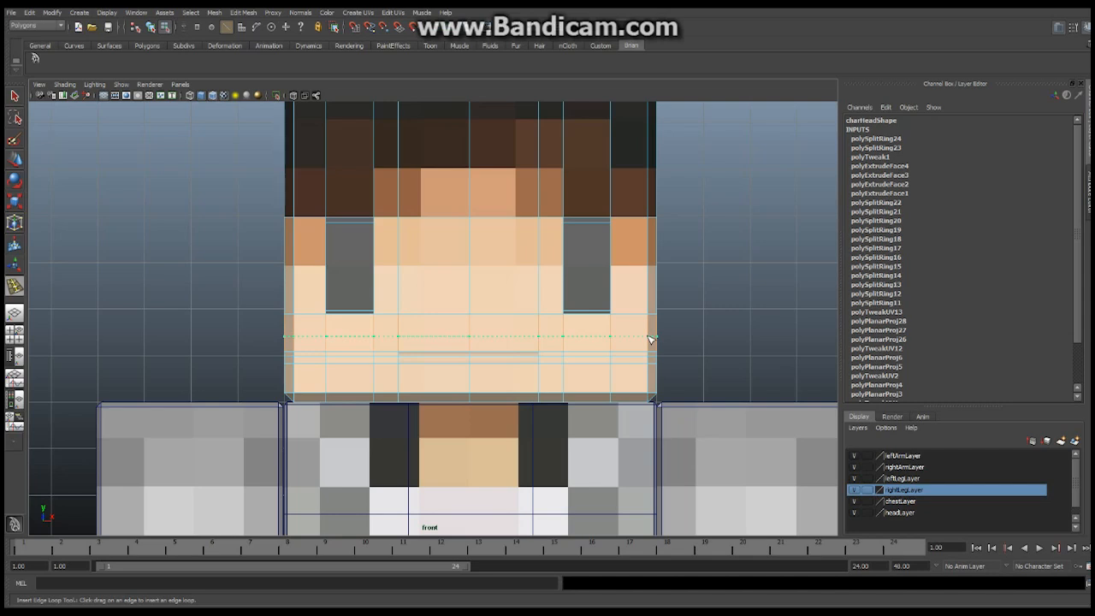
left_click_drag(649, 338, 649, 339)
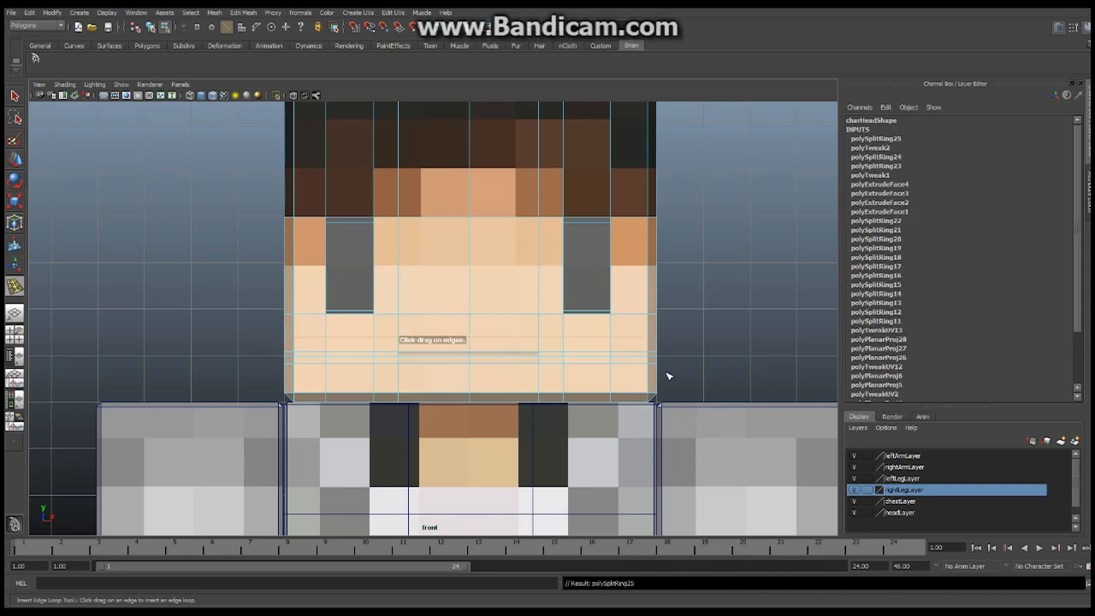
left_click_drag(648, 378, 652, 384)
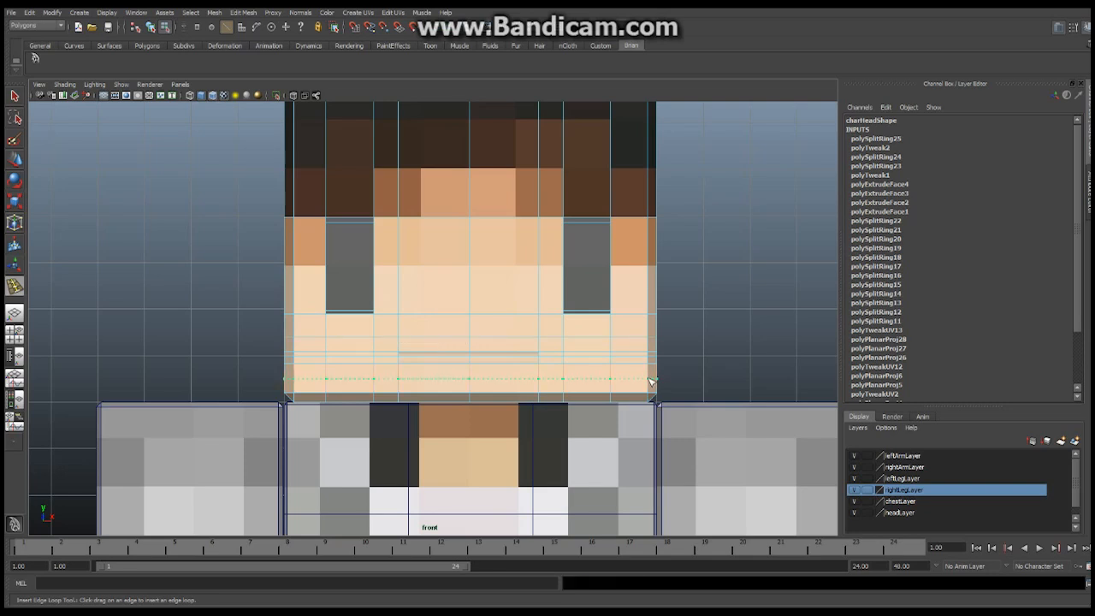
left_click_drag(650, 381, 650, 383)
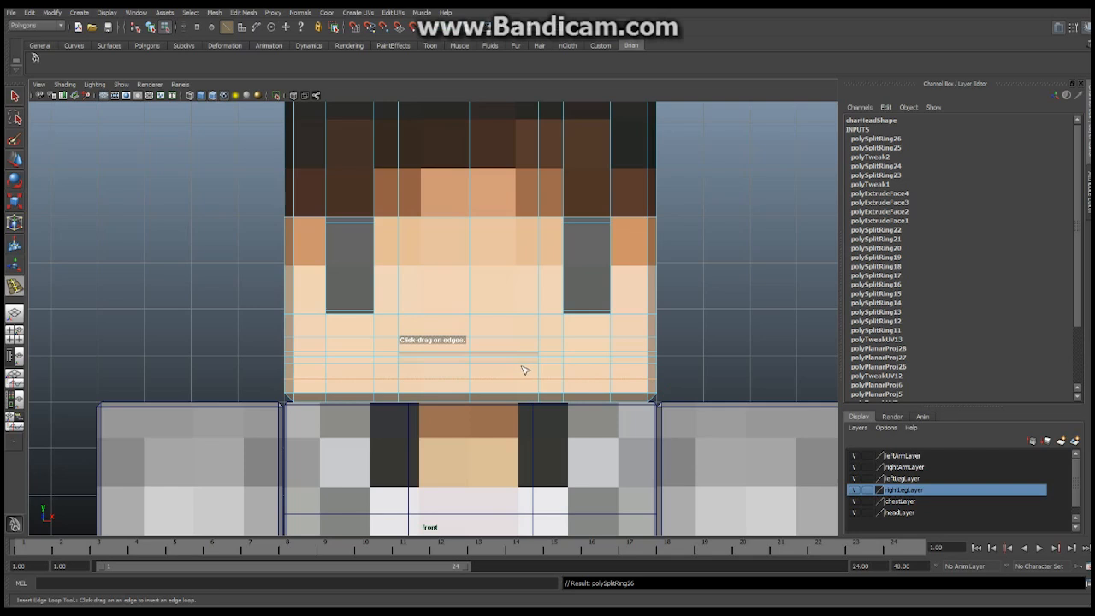
Insert two vertical edge loops through the mouth, one midway between the centre line and each mouth corner.
scroll(540, 342, "up", 4)
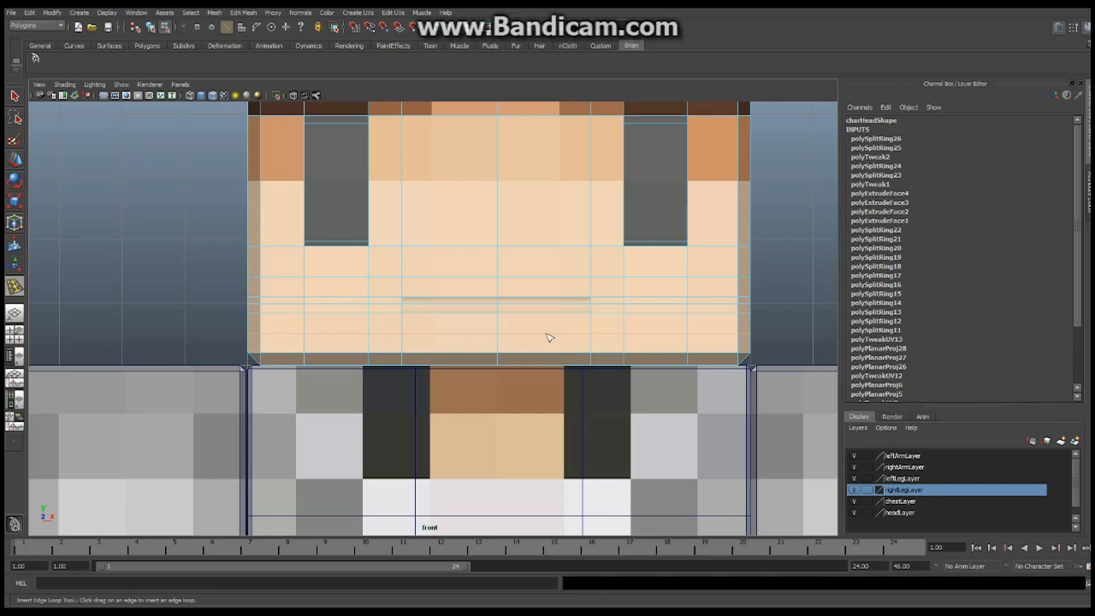
scroll(549, 338, "up", 2)
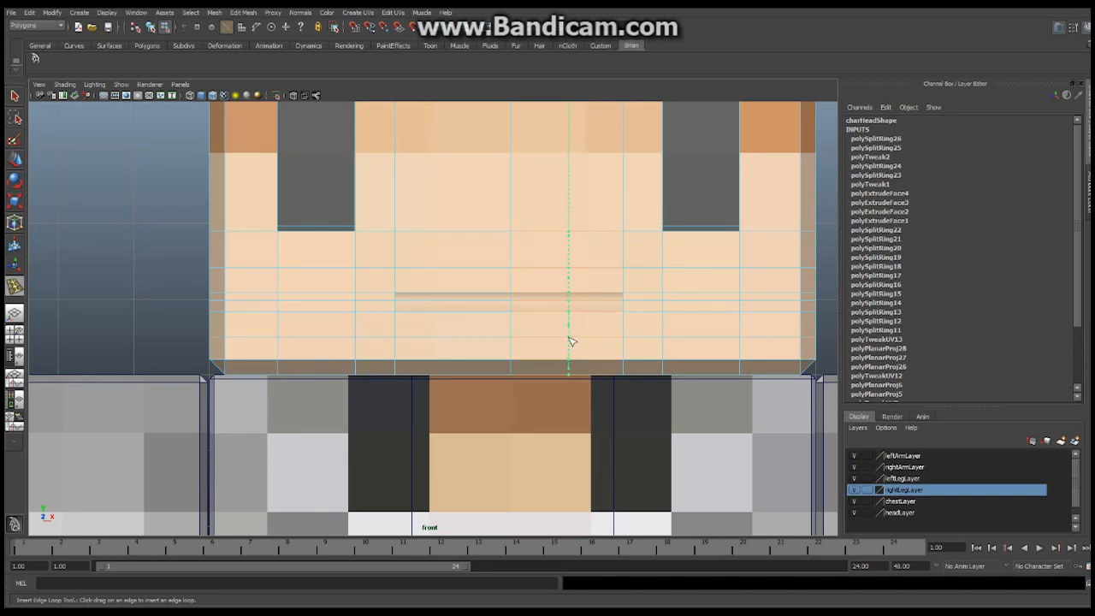
left_click(570, 342)
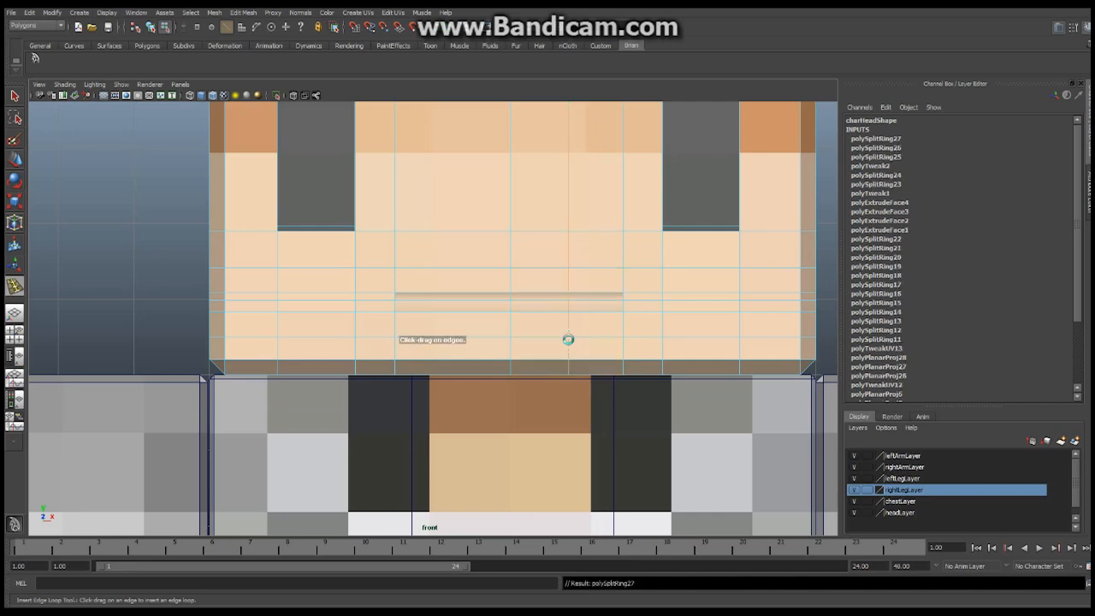
left_click_drag(447, 341, 451, 341)
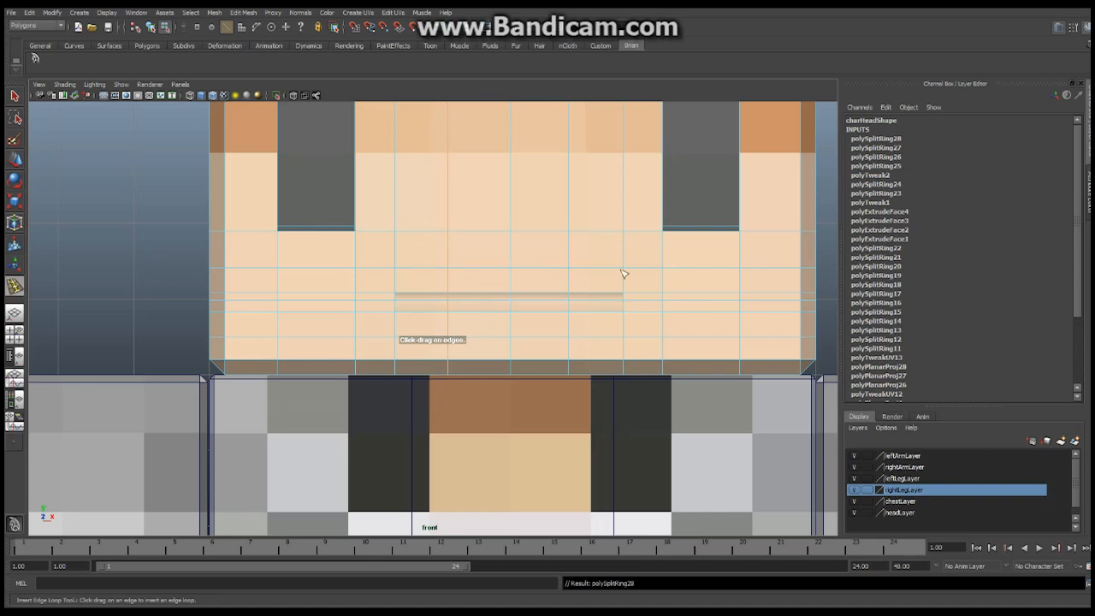
Insert a vertical edge loop through the middle of each eye socket.
scroll(619, 269, "down", 5)
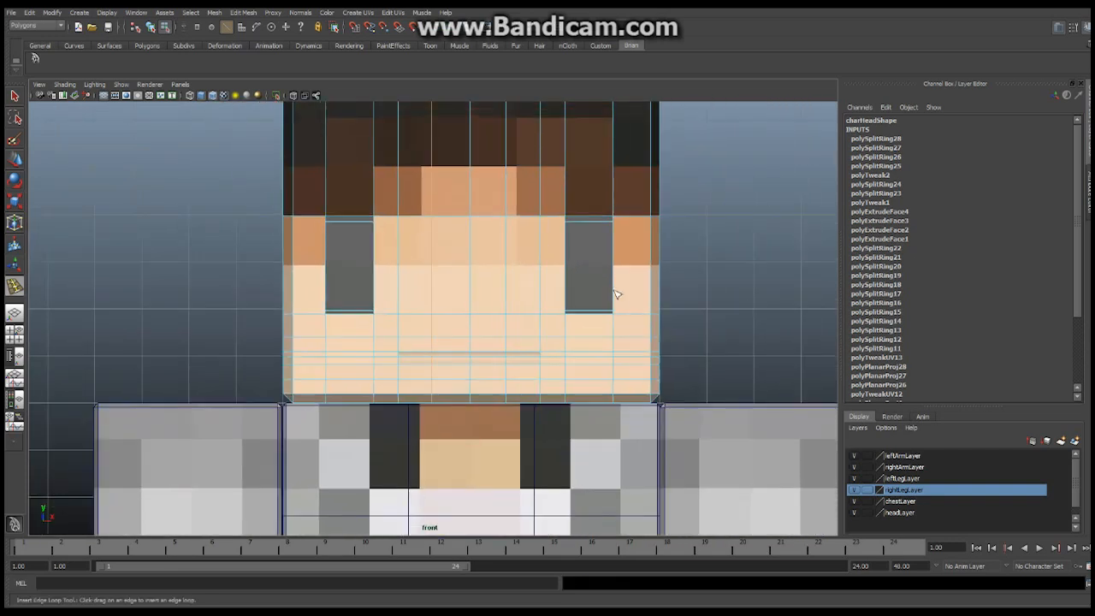
left_click(590, 398)
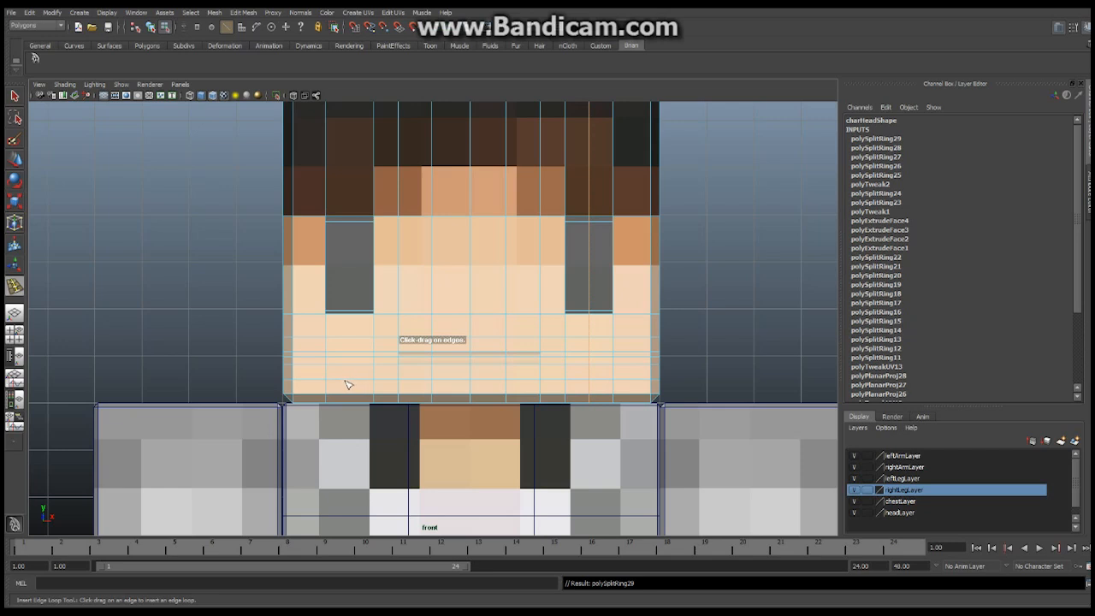
left_click_drag(348, 385, 350, 385)
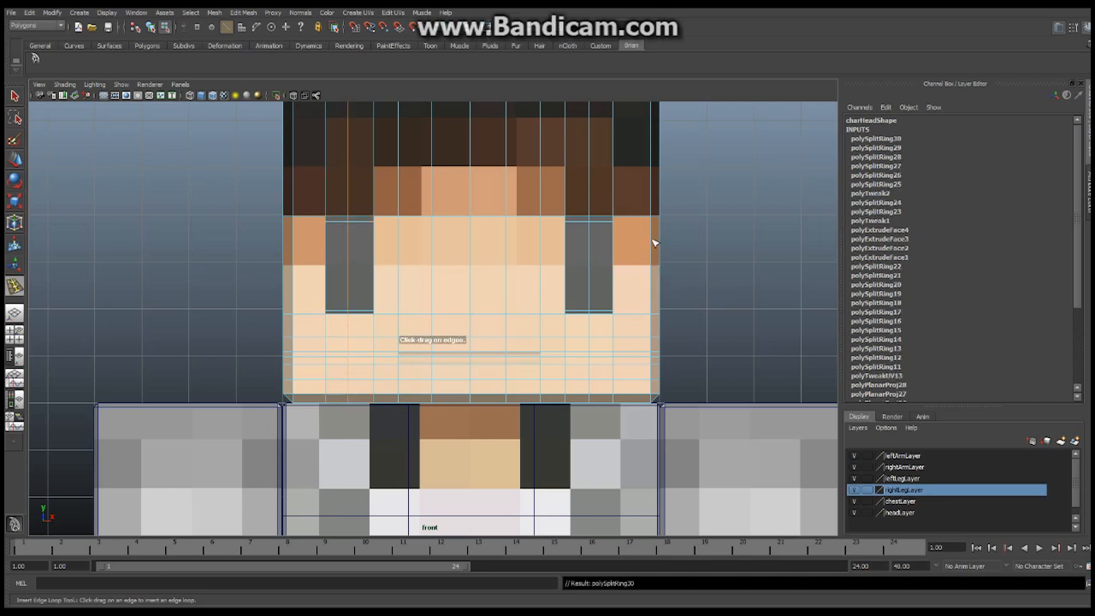
Insert three roughly evenly spaced horizontal edge loops around the head across the height of the eye sockets.
left_click_drag(652, 247, 653, 248)
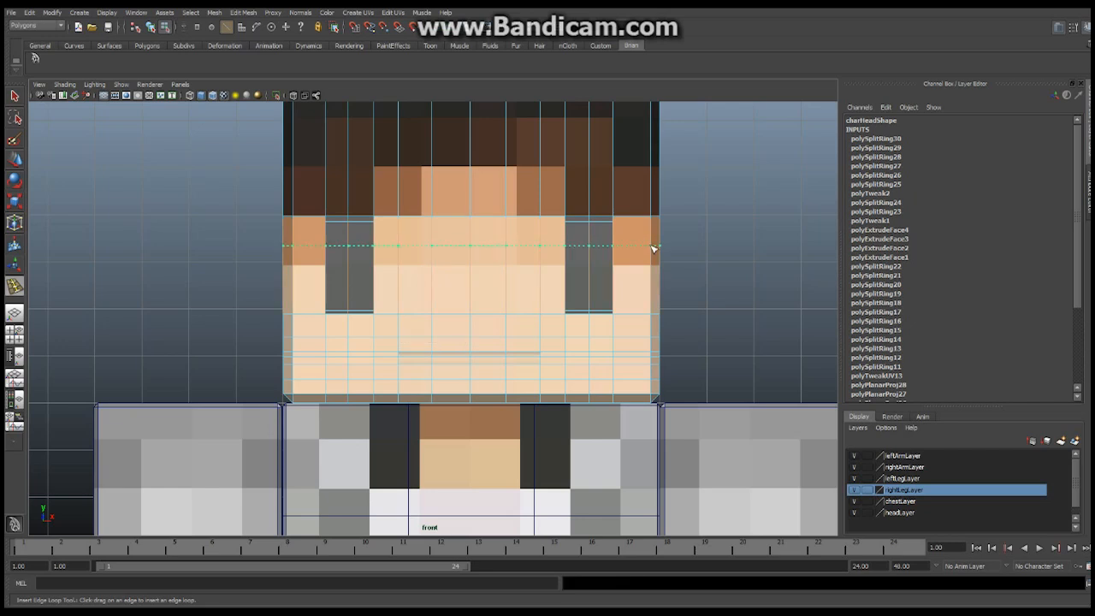
left_click_drag(653, 248, 654, 249)
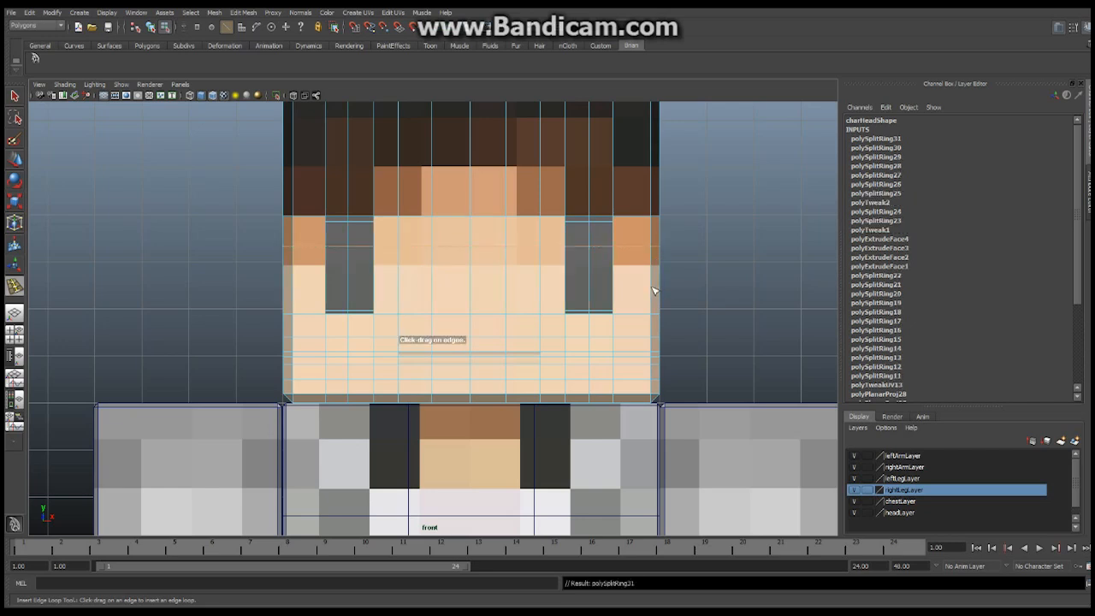
left_click_drag(652, 292, 653, 295)
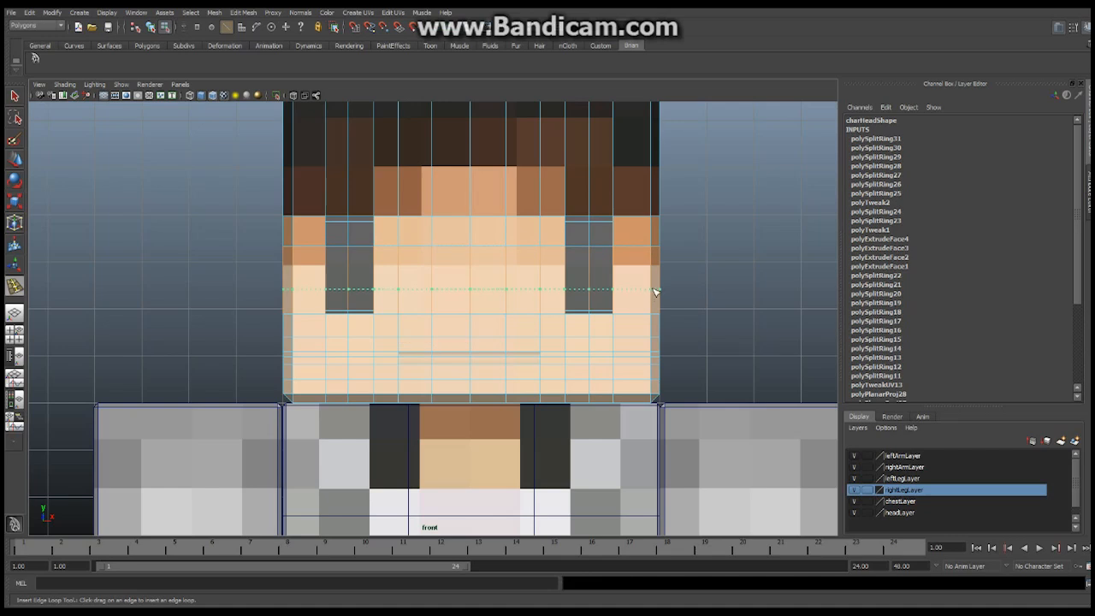
left_click(654, 292)
left_click(653, 270)
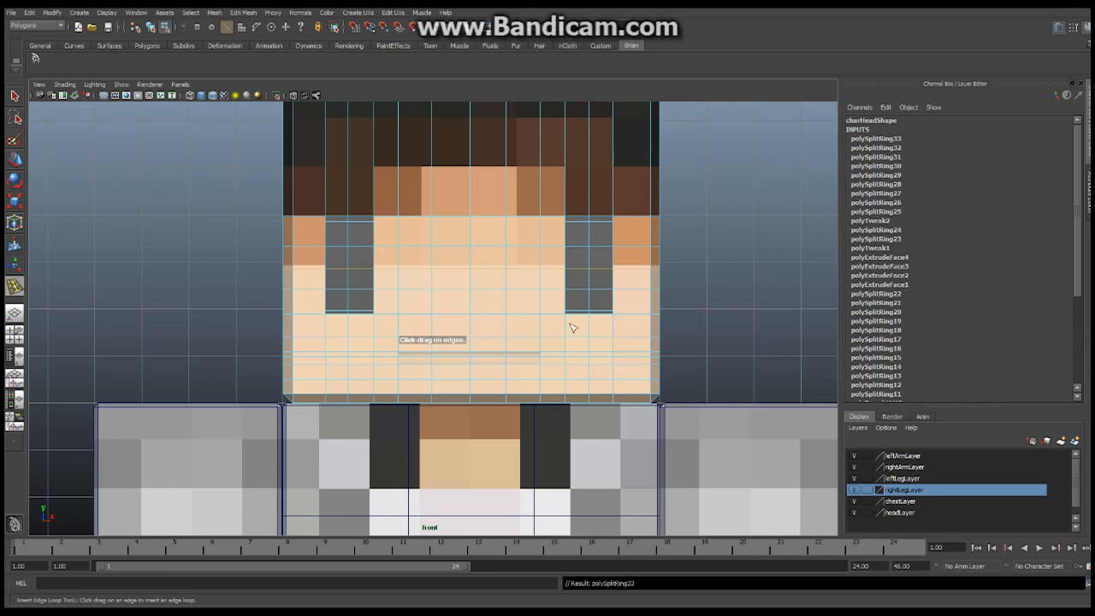
Return to the perspective view and frame the mouth opening up close.
scroll(612, 297, "down", 5)
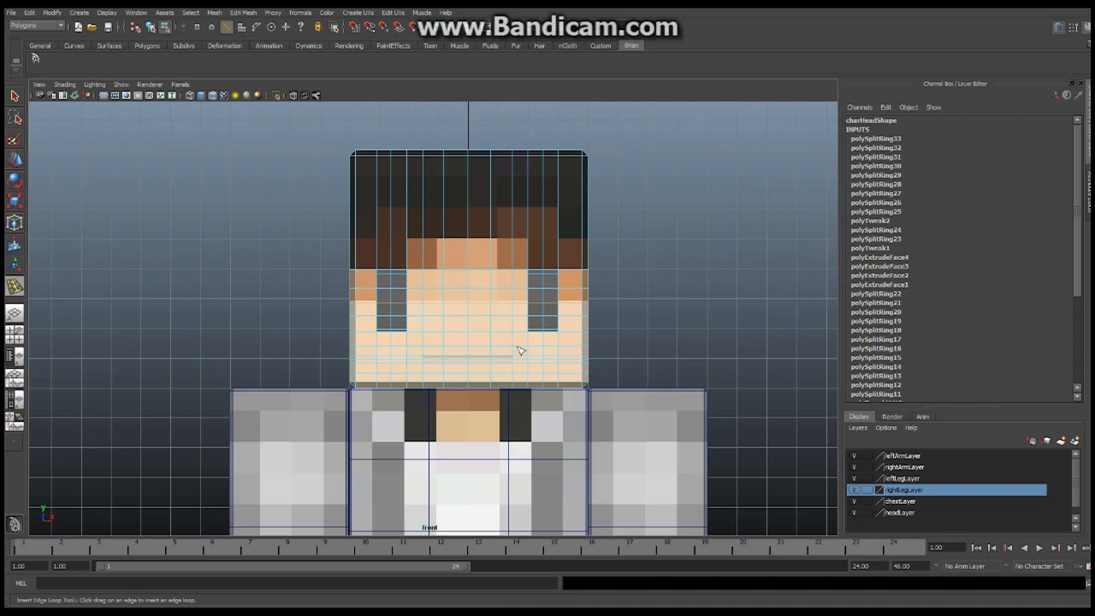
left_click(14, 315)
left_click_drag(462, 351, 379, 330, "alt")
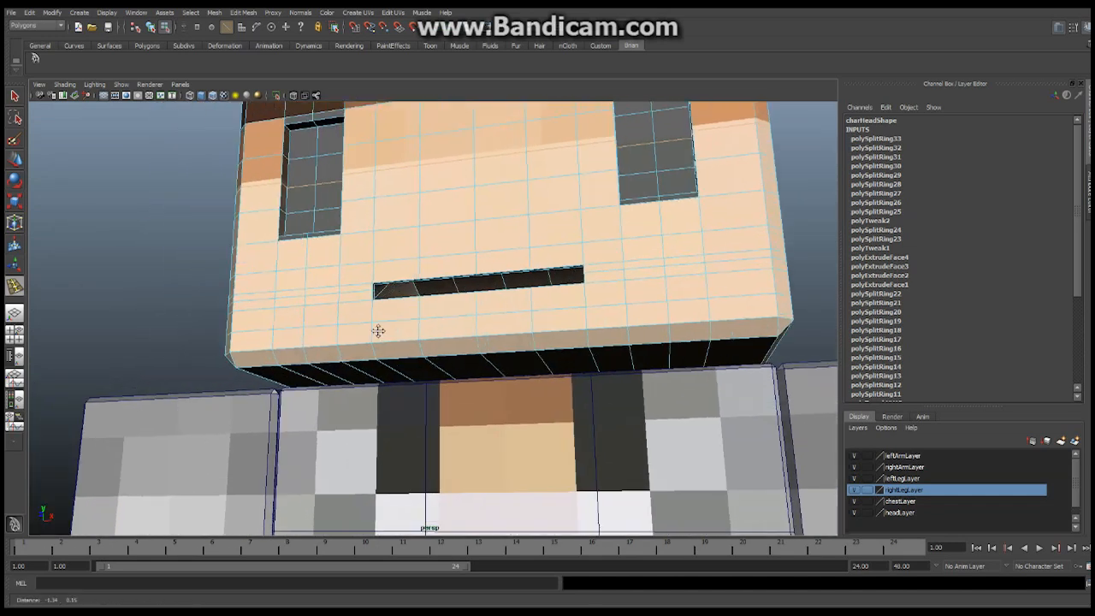
scroll(454, 335, "up", 5)
scroll(442, 294, "up", 4)
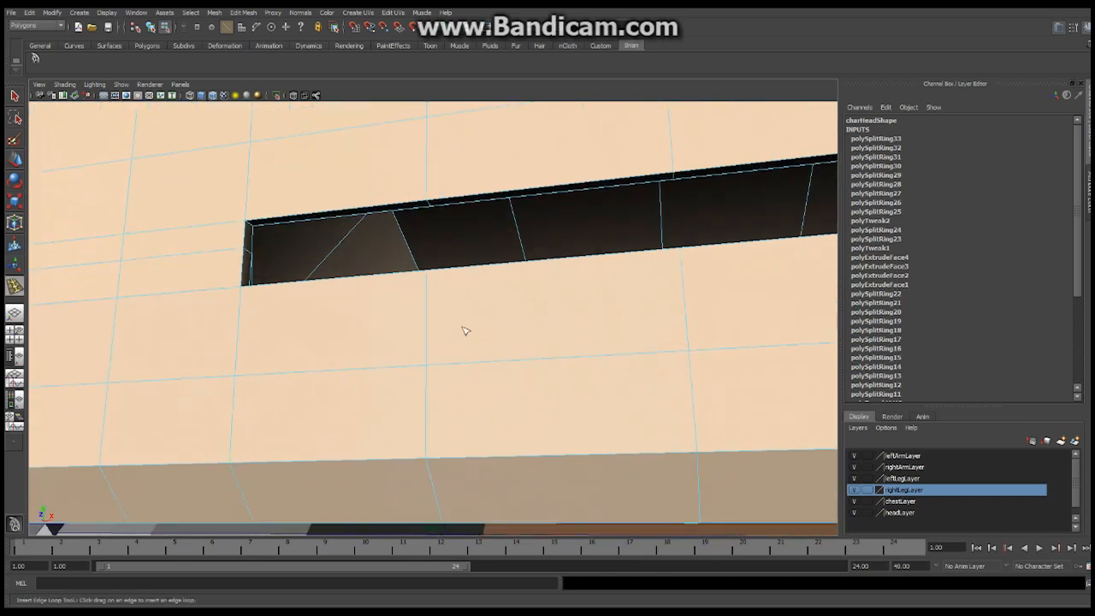
In vertex mode, select the vertices along the lower edge of the mouth opening and at its corners.
right_click_drag(260, 227, 212, 215)
left_click(15, 159)
left_click_drag(237, 234, 529, 319, "alt")
scroll(530, 319, "down", 5)
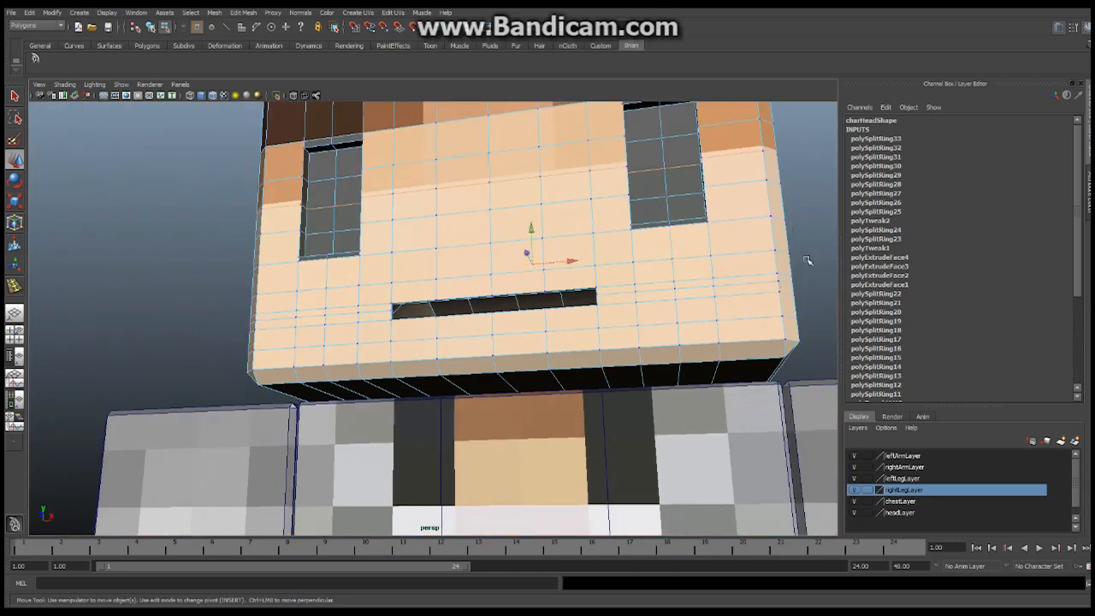
scroll(385, 301, "up", 3)
left_click(363, 294)
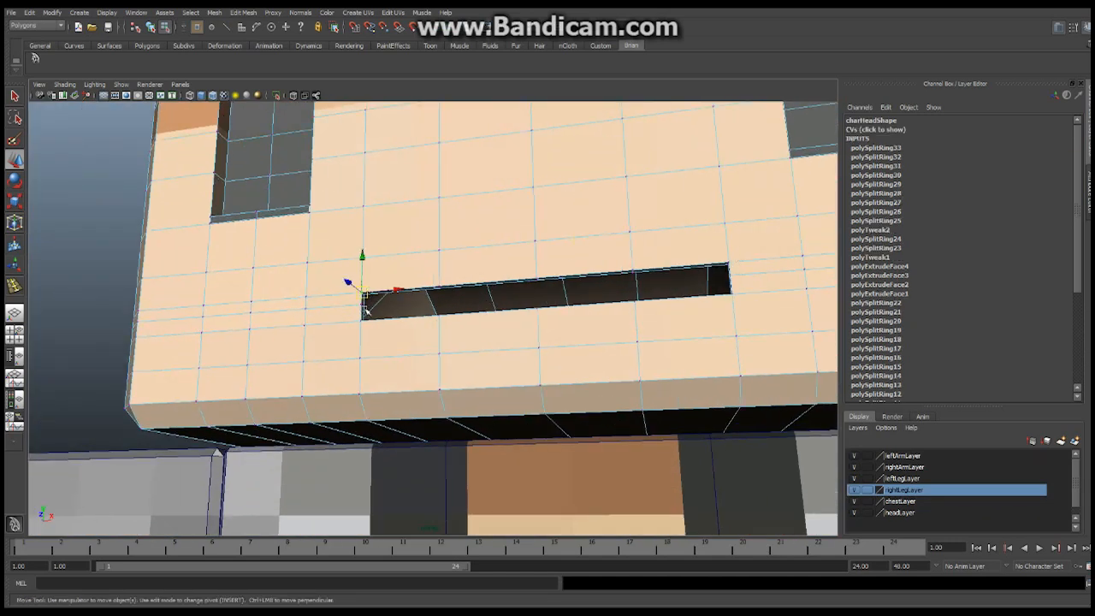
left_click_drag(363, 305, 365, 313)
left_click(438, 321)
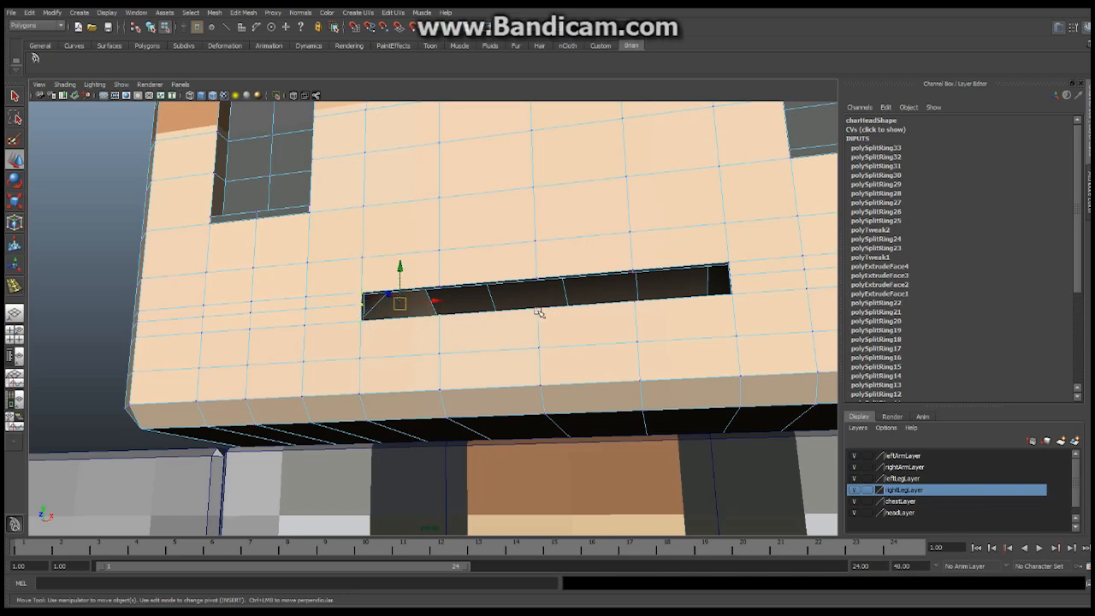
left_click(537, 309, "shift")
left_click(635, 302, "shift")
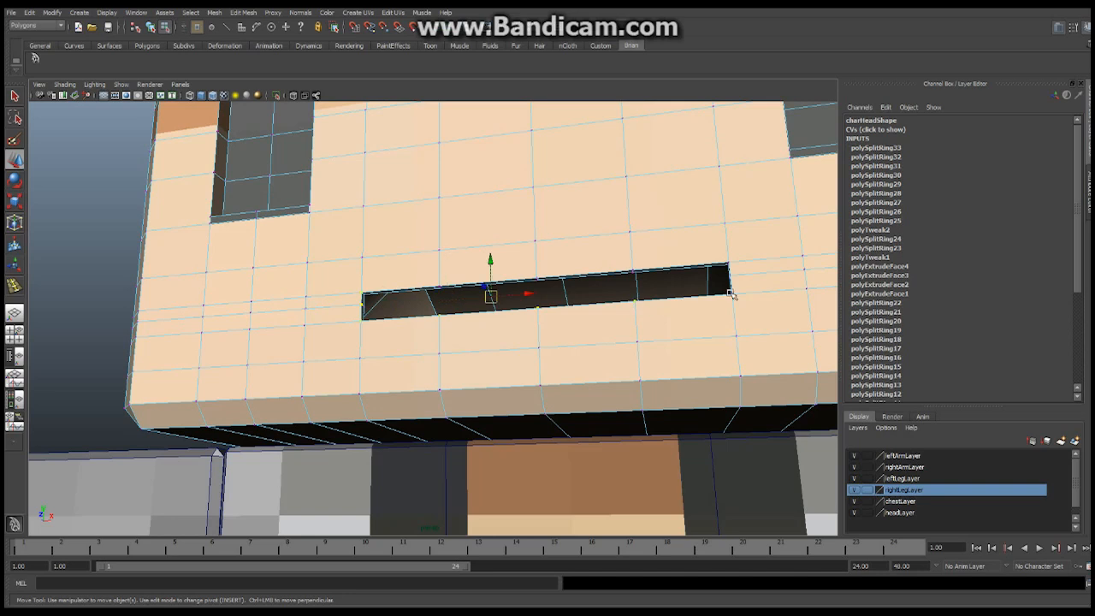
left_click(730, 292, "shift")
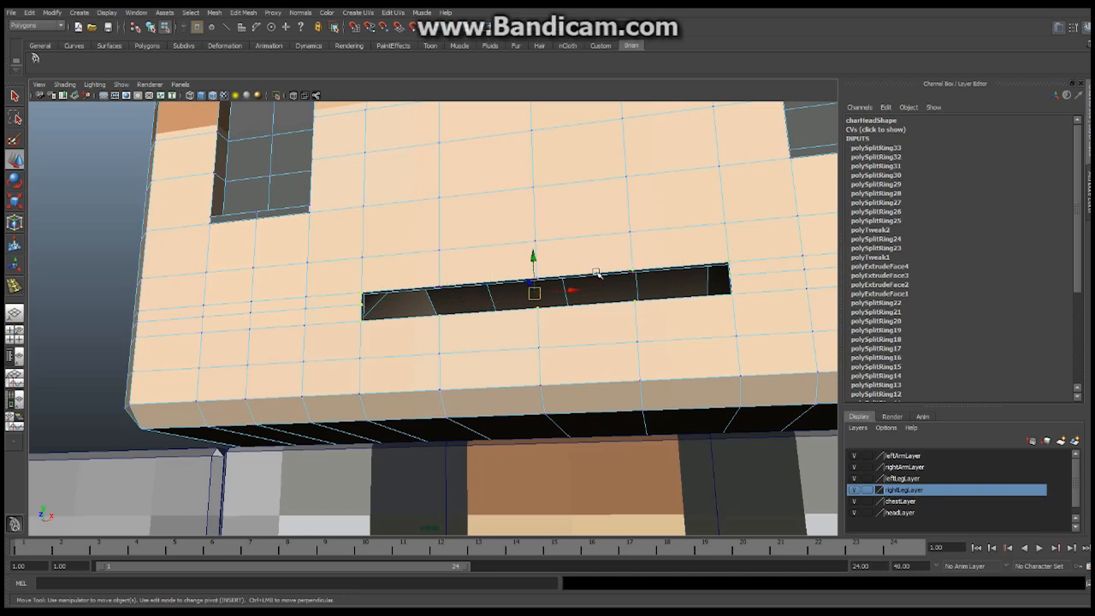
Add the vertices along the mouth's upper edge and the inner vertices at one mouth corner to the selection.
right_click_drag(485, 302, 701, 292, "alt")
middle_click_drag(701, 291, 610, 340, "alt")
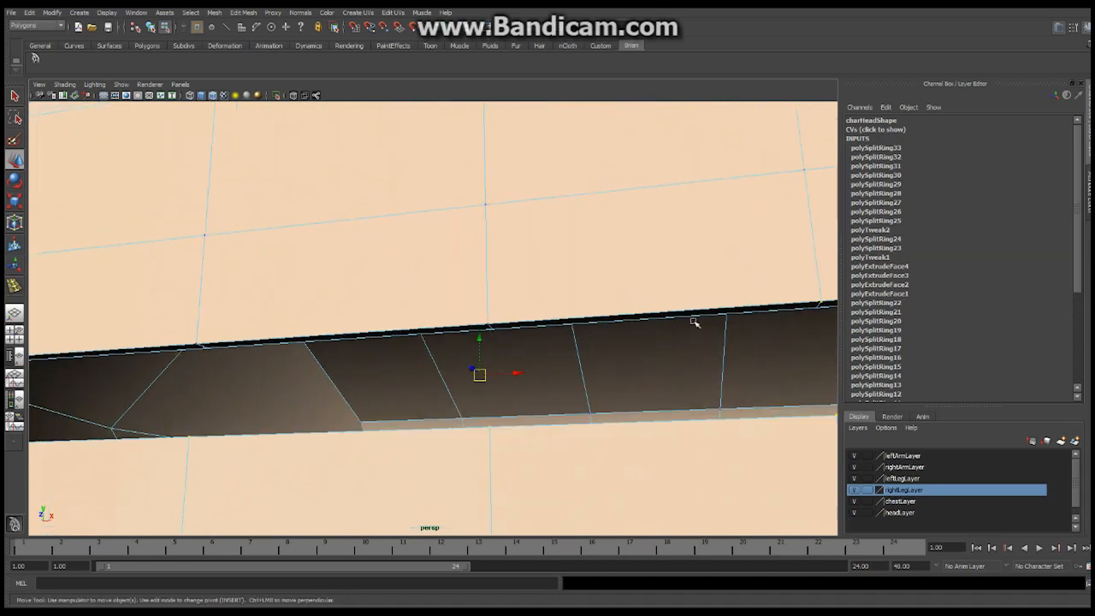
right_click_drag(694, 320, 622, 327, "alt")
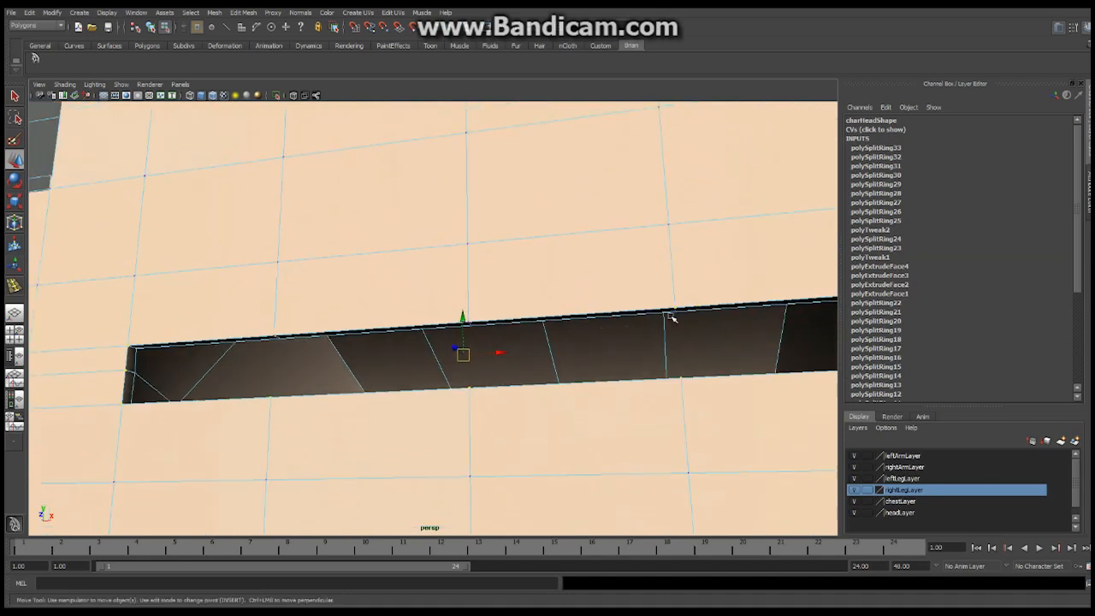
left_click_drag(596, 335, 562, 303, "alt")
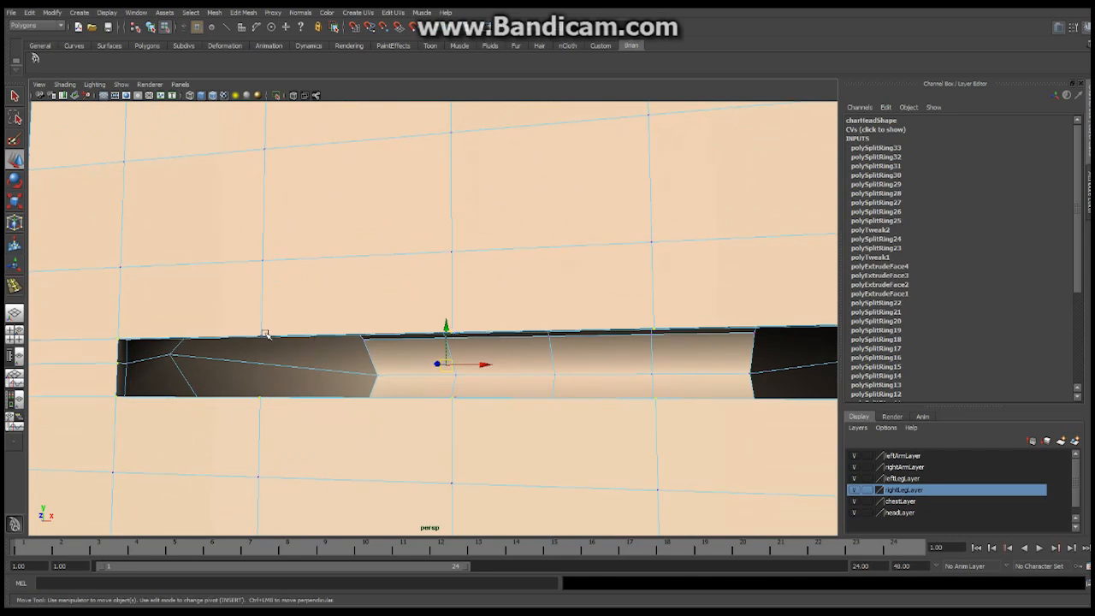
mouse_move(342, 349)
left_mouse_down("alt")
mouse_move(313, 333)
mouse_move(339, 334)
left_mouse_up("alt")
left_click(259, 270, "shift")
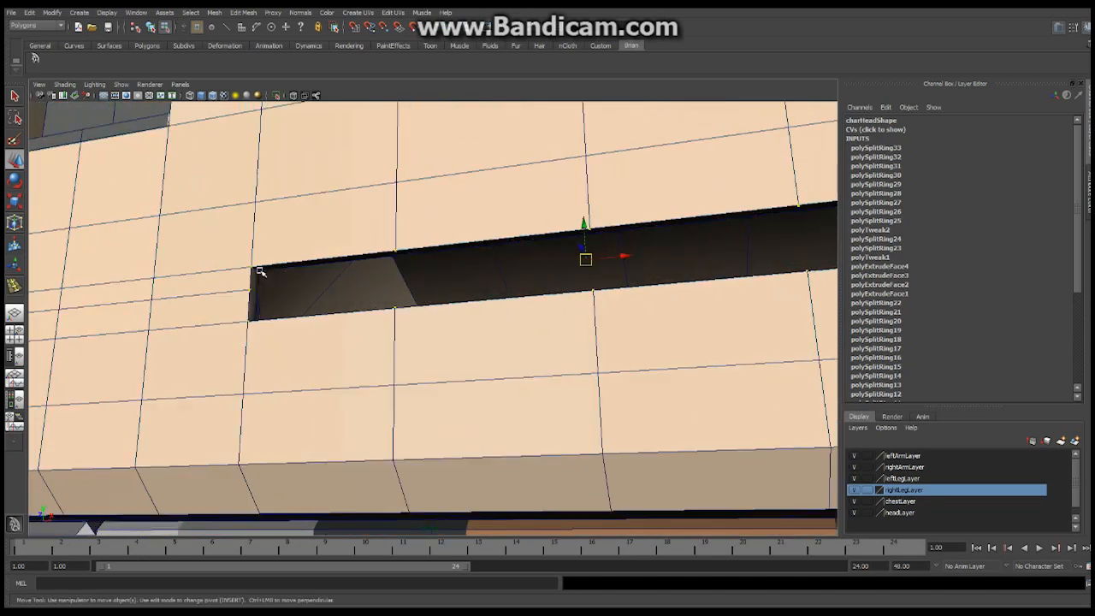
key("ctrl+z")
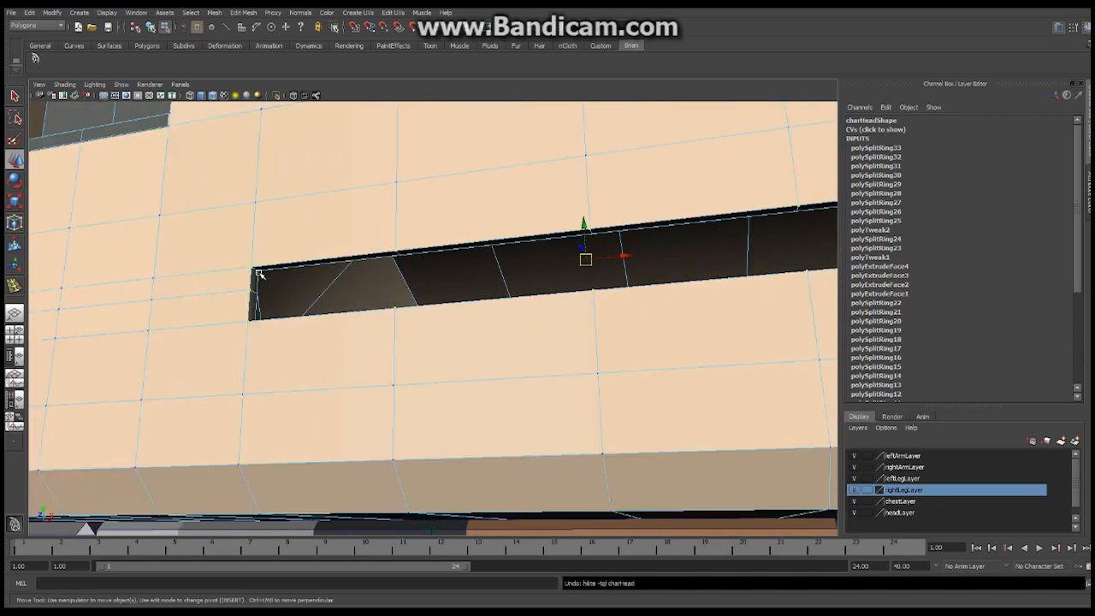
left_click(259, 272, "shift")
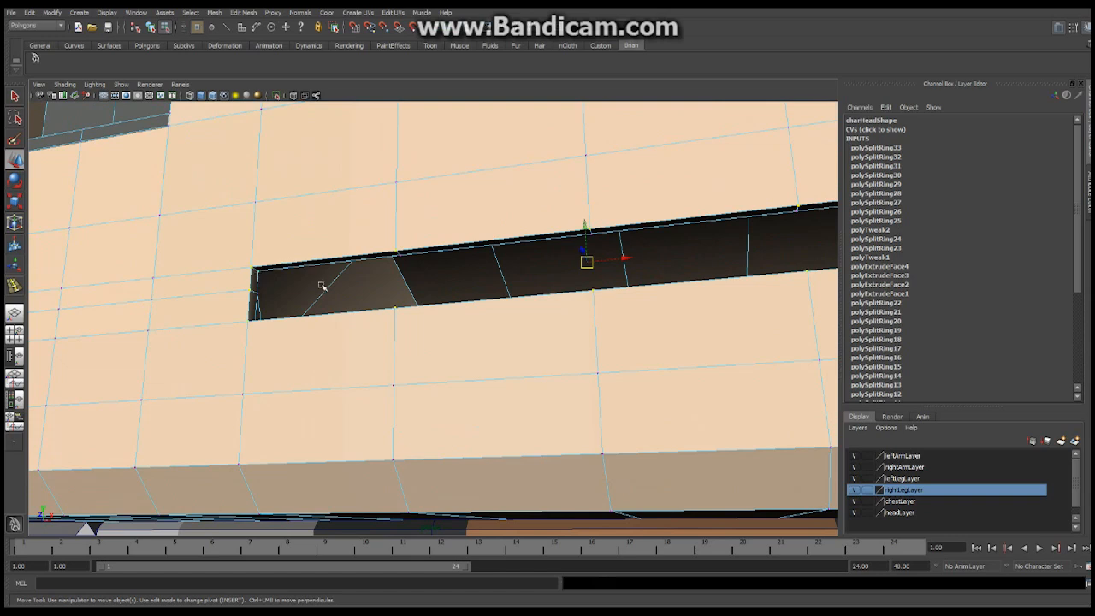
key("ctrl+z")
left_click_drag(310, 308, 343, 318, "alt")
right_click_drag(342, 318, 211, 325, "alt")
left_click(182, 306, "shift")
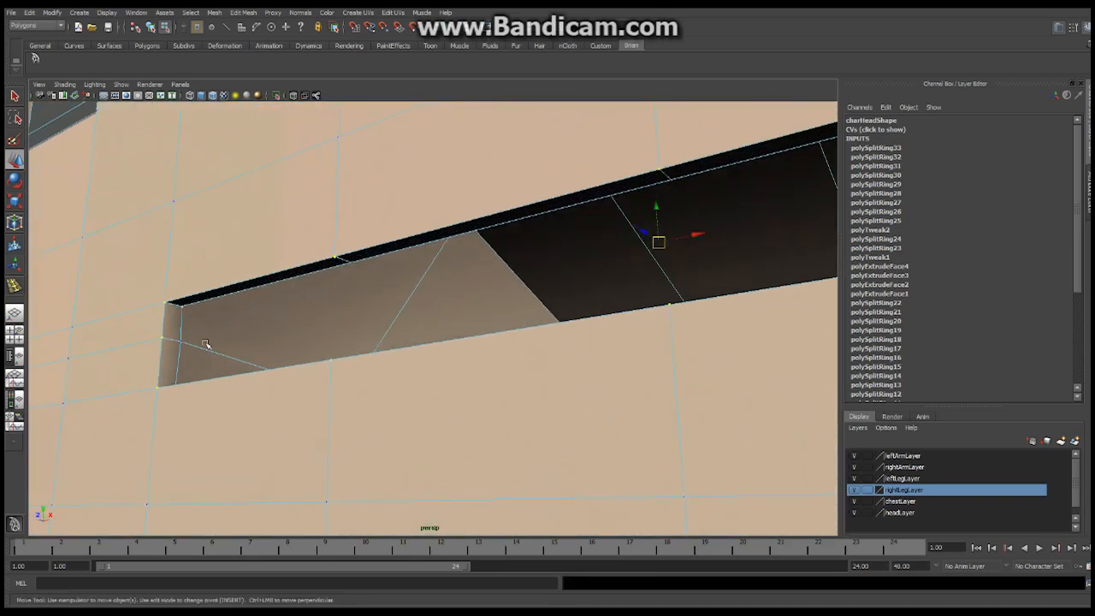
left_click(181, 342, "shift")
Add the remaining inner rim vertices along the mouth and at its opposite corner to the selection.
mouse_move(788, 253)
left_mouse_down("alt")
mouse_move(690, 273)
mouse_move(741, 203)
left_mouse_up("alt")
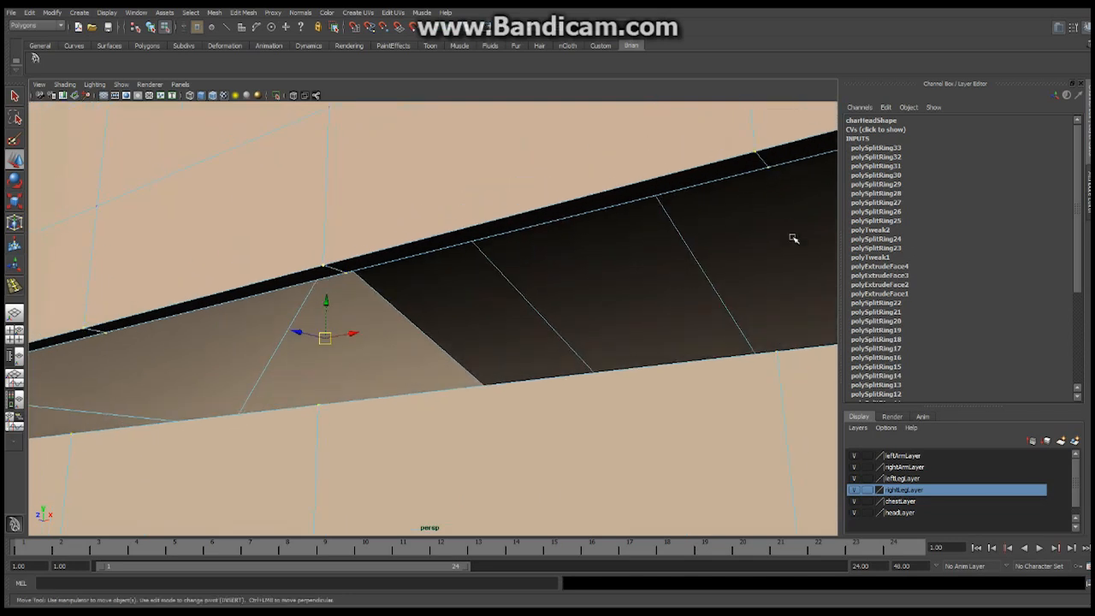
right_click_drag(765, 276, 638, 289, "alt")
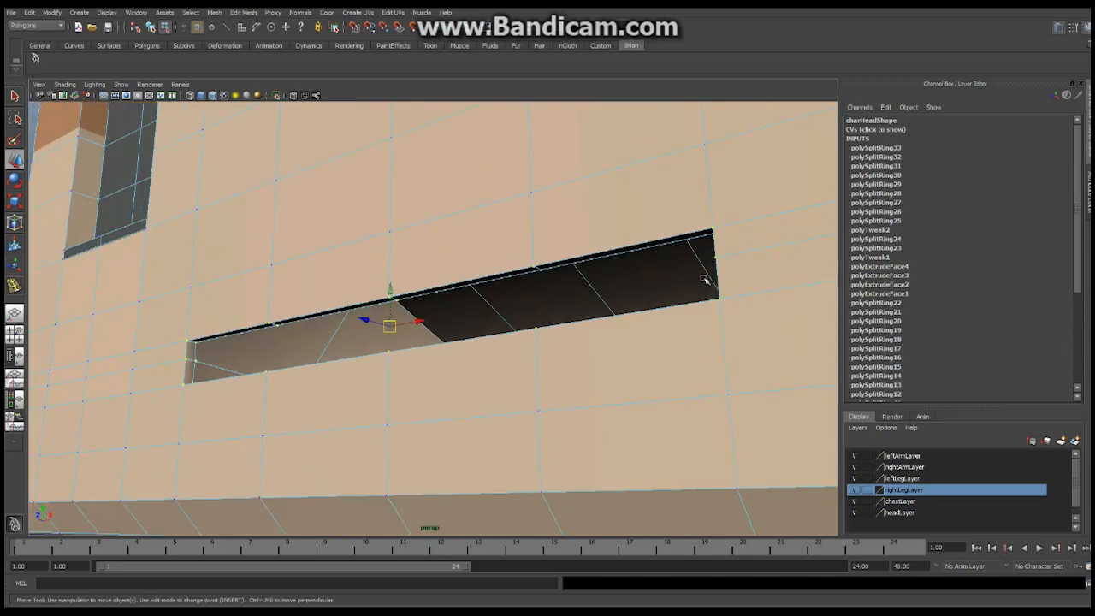
left_click_drag(608, 325, 652, 317, "alt")
middle_click_drag(653, 317, 313, 265, "alt")
left_click_drag(313, 264, 460, 310, "alt")
left_click_drag(556, 338, 491, 354, "alt")
right_click_drag(491, 354, 574, 354, "alt")
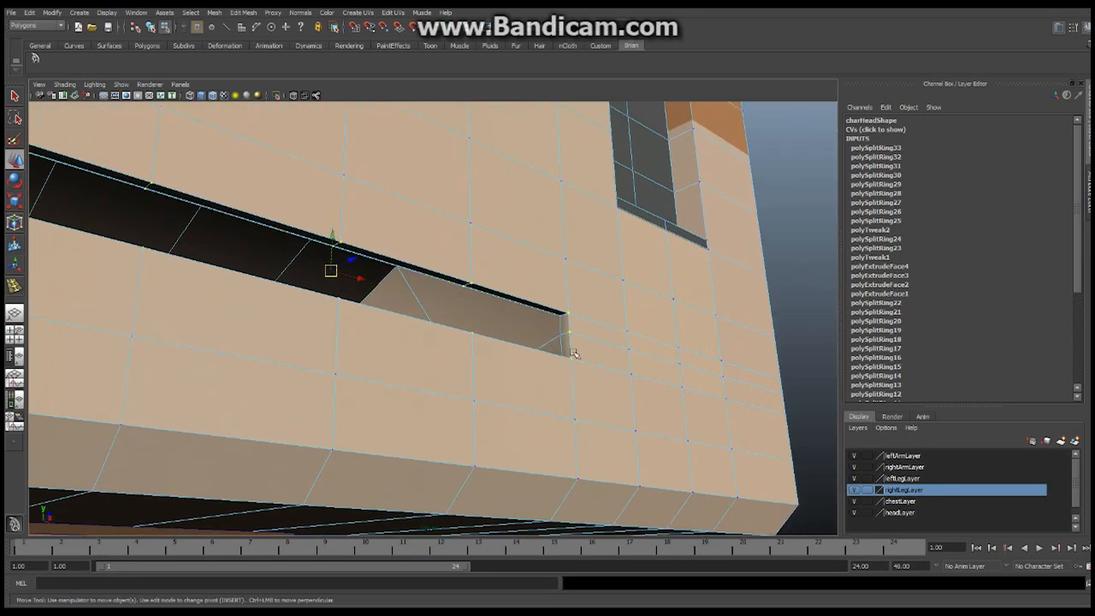
left_click_drag(574, 353, 391, 313, "alt")
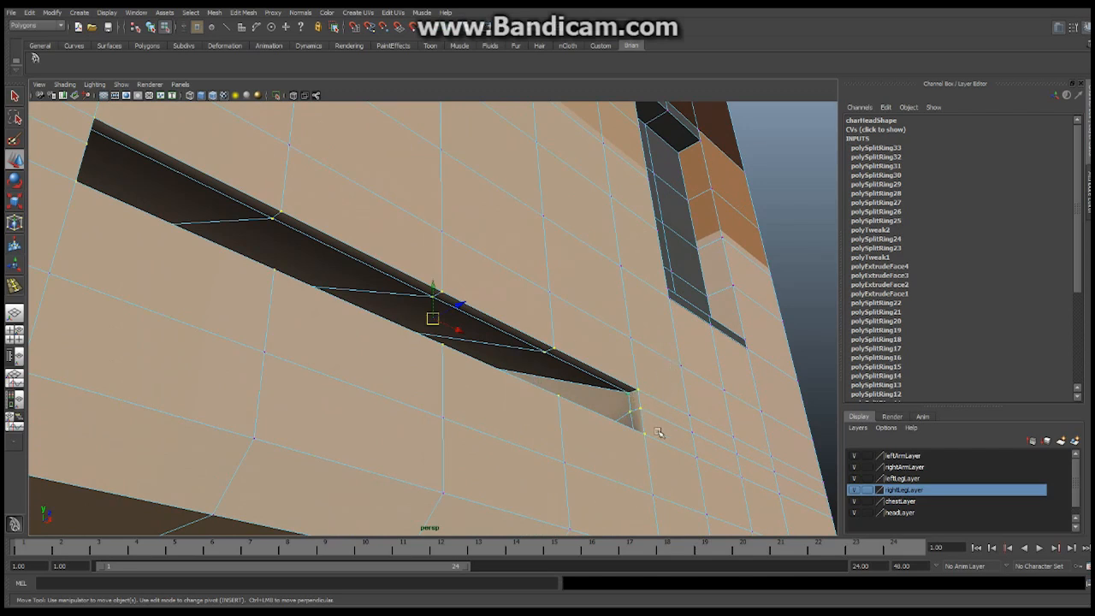
left_click_drag(633, 434, 657, 416, "alt")
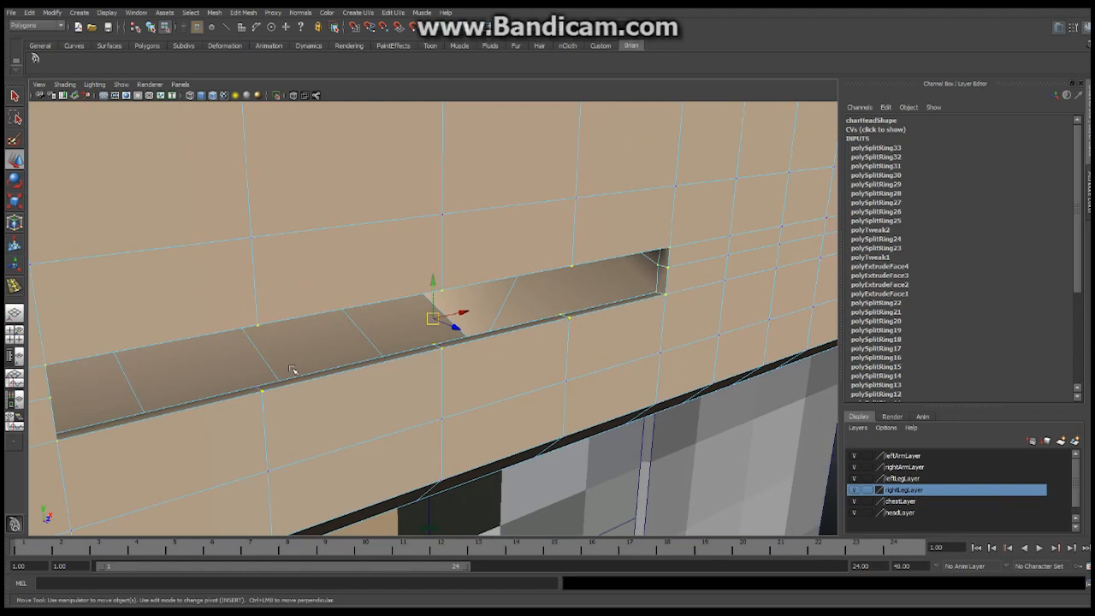
left_click_drag(362, 360, 175, 296, "alt")
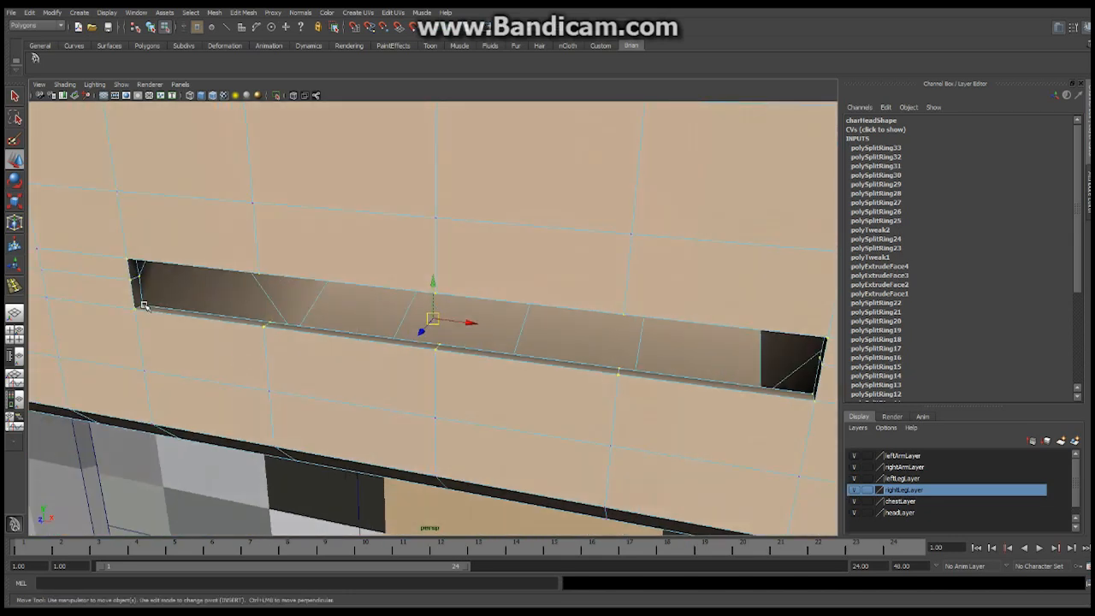
left_click_drag(631, 294, 412, 275, "alt")
In the front view, scale the selected mouth vertices vertically until they are flat, closing the lips into a straight line.
left_click(17, 201)
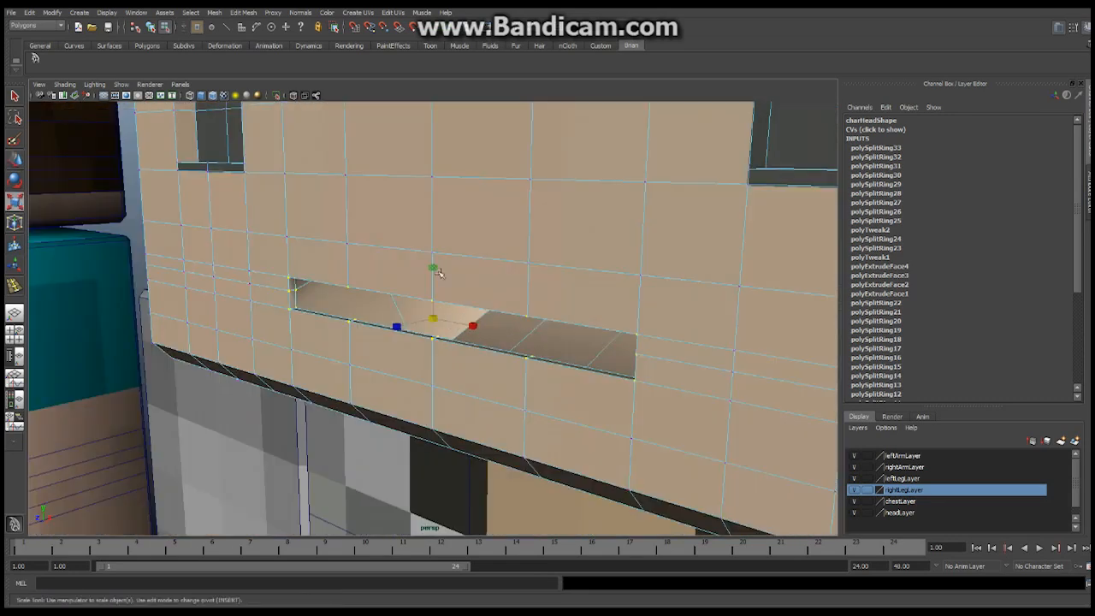
left_click(180, 84)
mouse_move(205, 116)
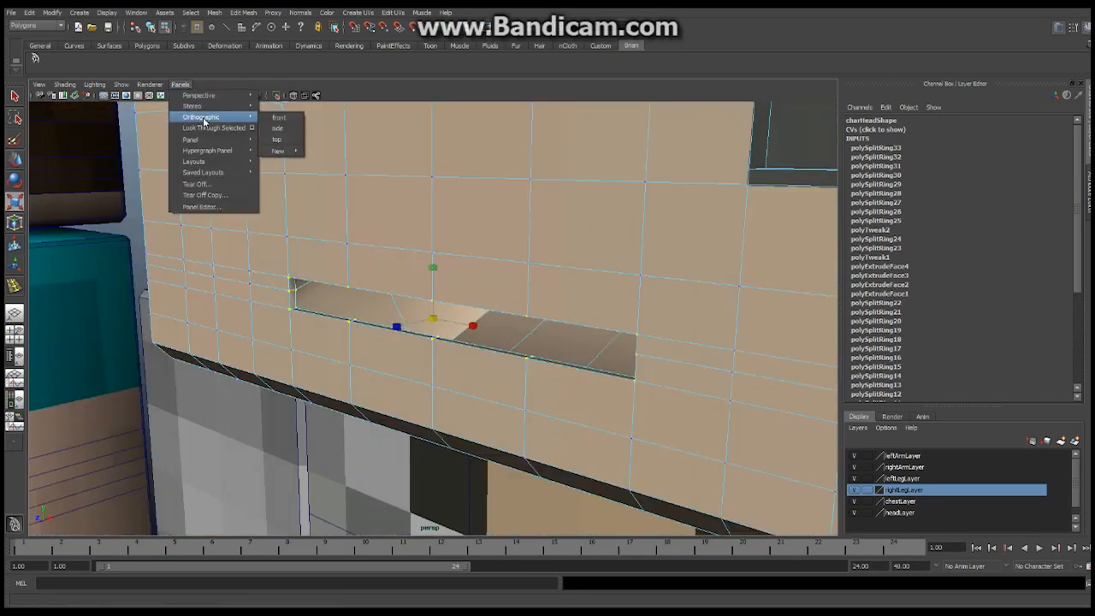
left_click(278, 118)
scroll(516, 310, "up", 5)
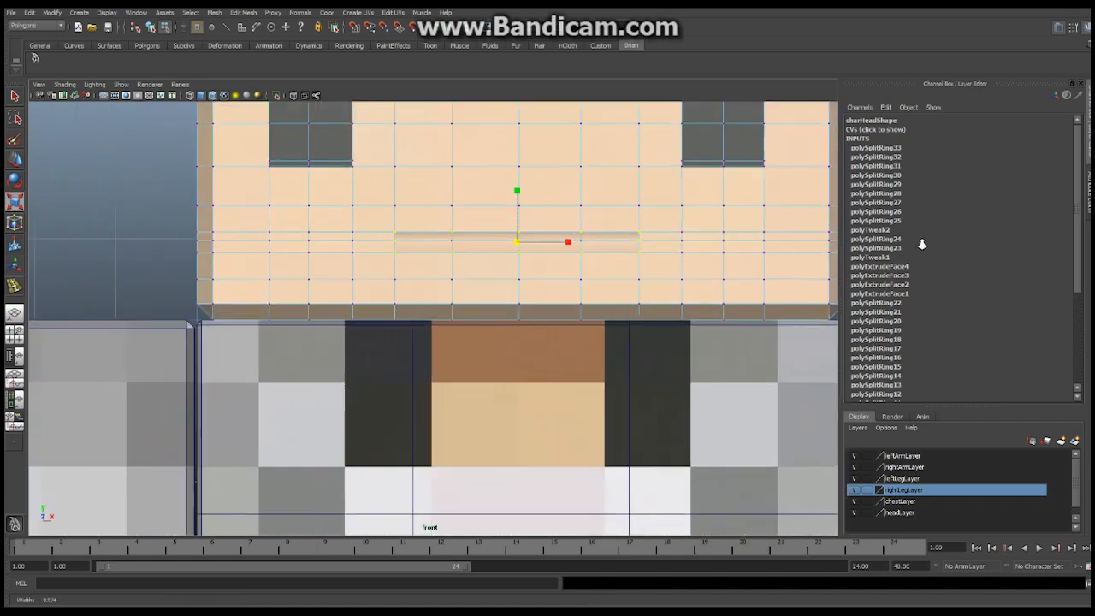
middle_click_drag(617, 227, 557, 279, "alt")
right_click_drag(556, 279, 603, 281, "alt")
left_click_drag(464, 242, 456, 288)
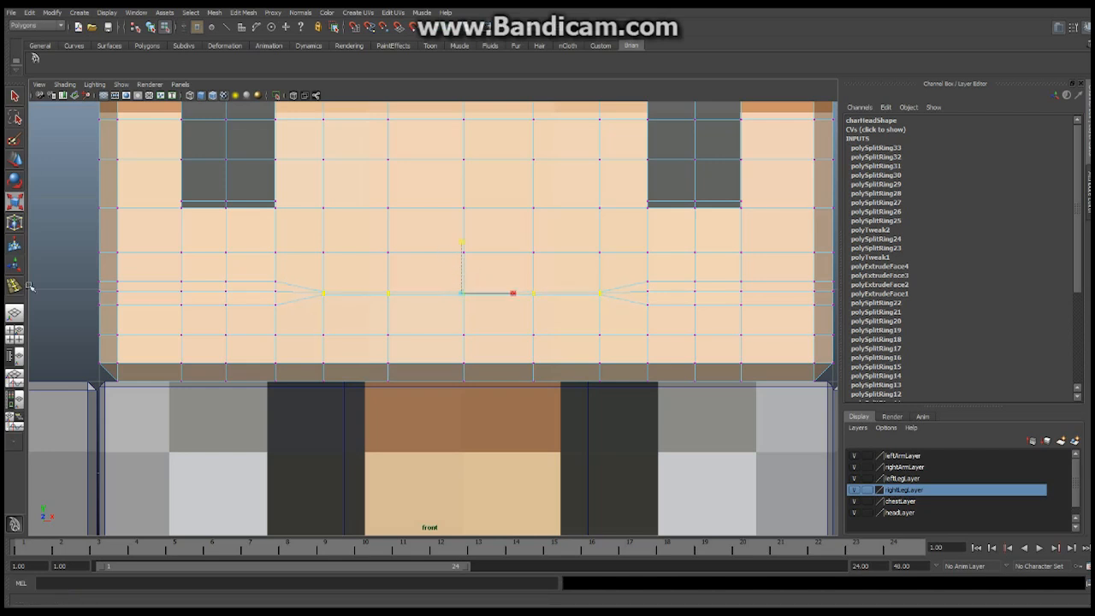
Return to the perspective view, leave vertex mode and deselect the head with both characters in frame.
left_click(15, 314)
right_click_drag(656, 255, 507, 270, "alt")
left_click_drag(507, 272, 469, 272, "alt")
right_click_drag(469, 272, 504, 255)
left_click(621, 254)
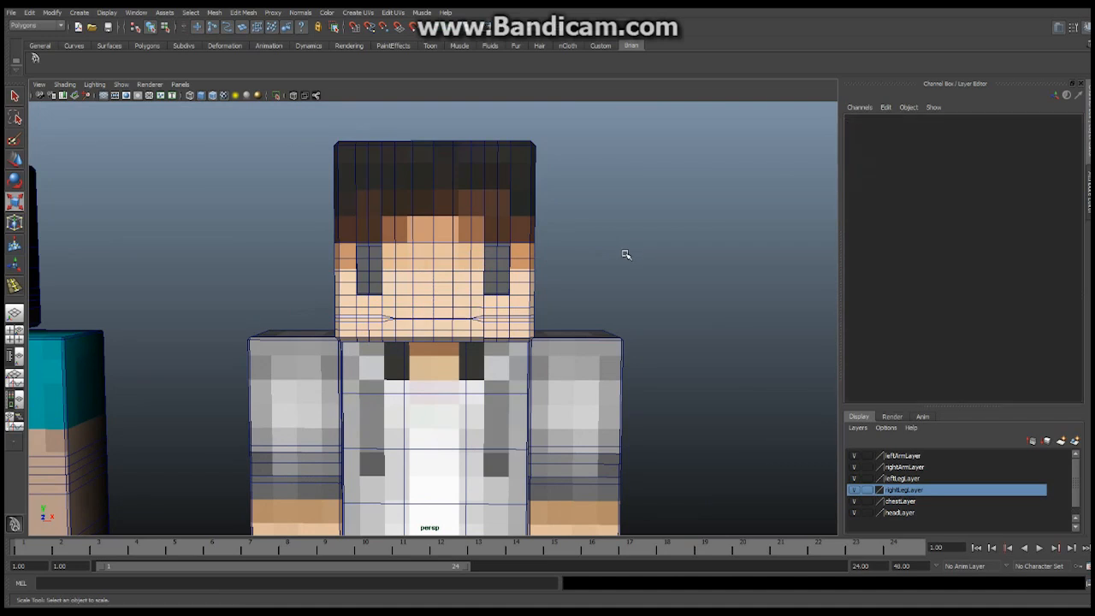
right_click_drag(602, 249, 514, 272, "alt")
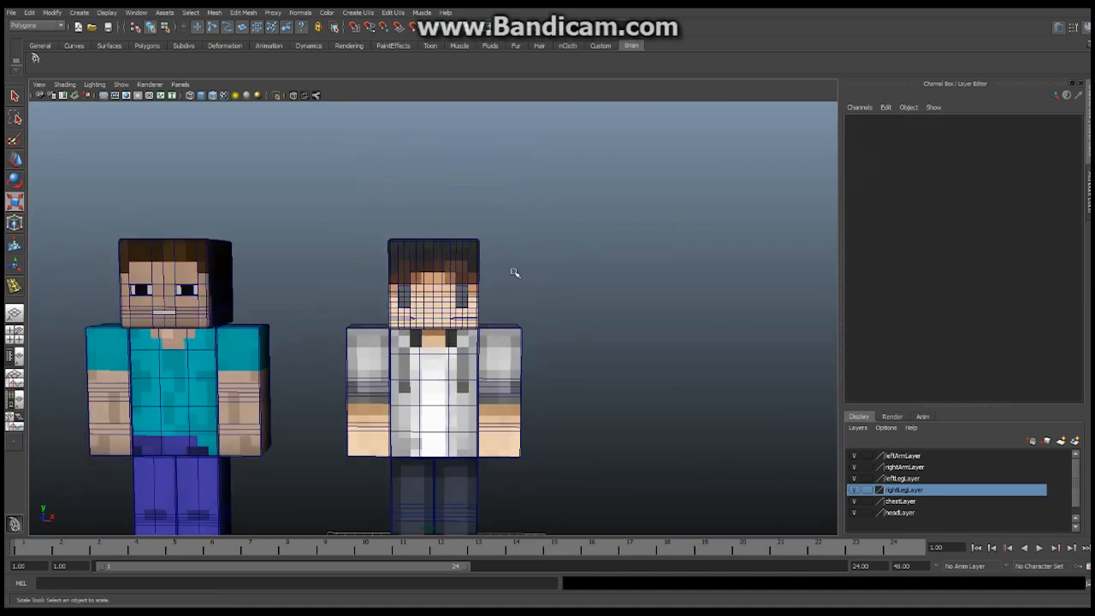
left_click_drag(544, 349, 446, 331, "alt")
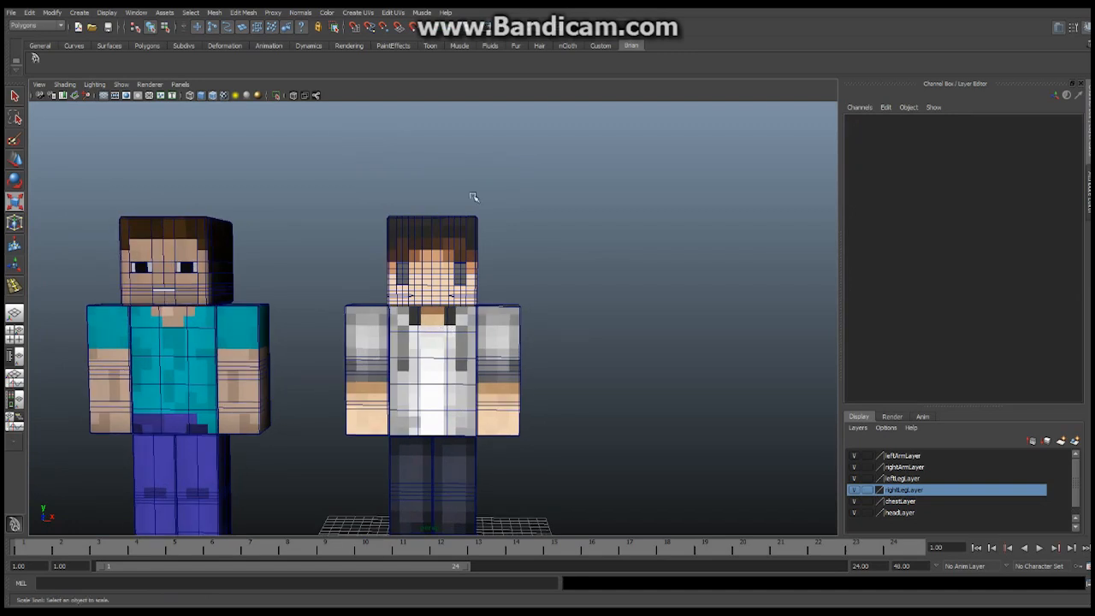
Delete the construction history of the grey-jacketed character's head.
left_click(469, 215)
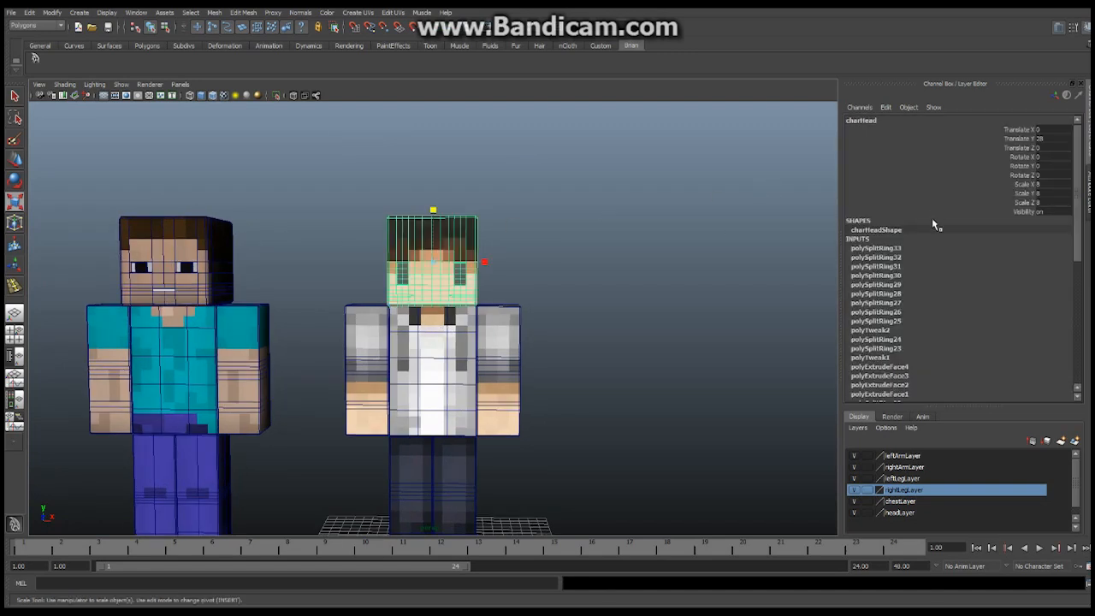
mouse_move(1078, 185)
left_mouse_down()
mouse_move(1078, 310)
mouse_move(1076, 180)
left_mouse_up()
left_click(29, 13)
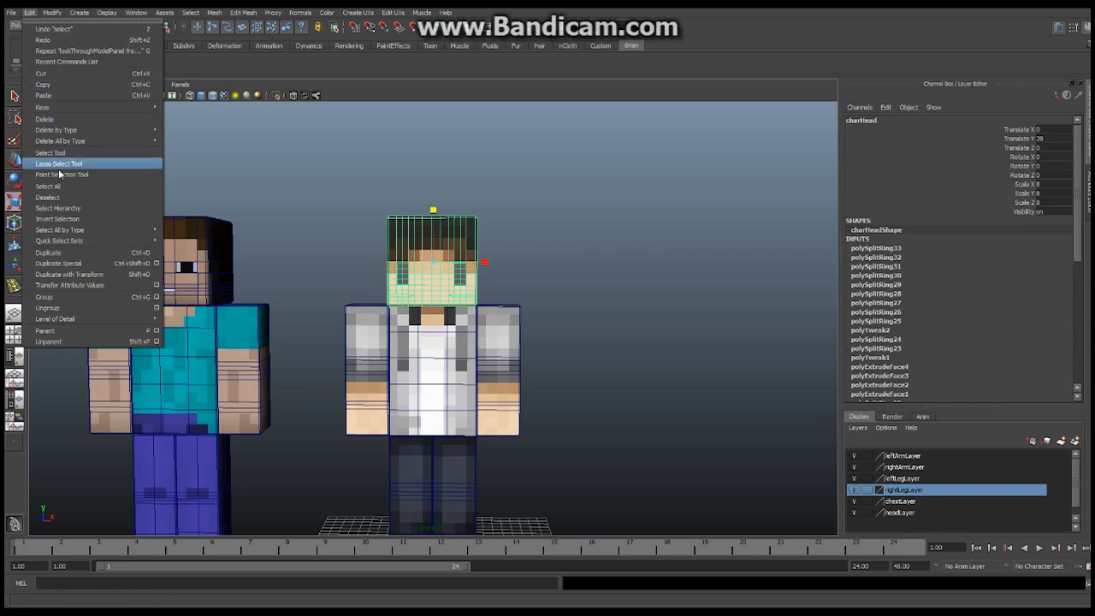
mouse_move(128, 129)
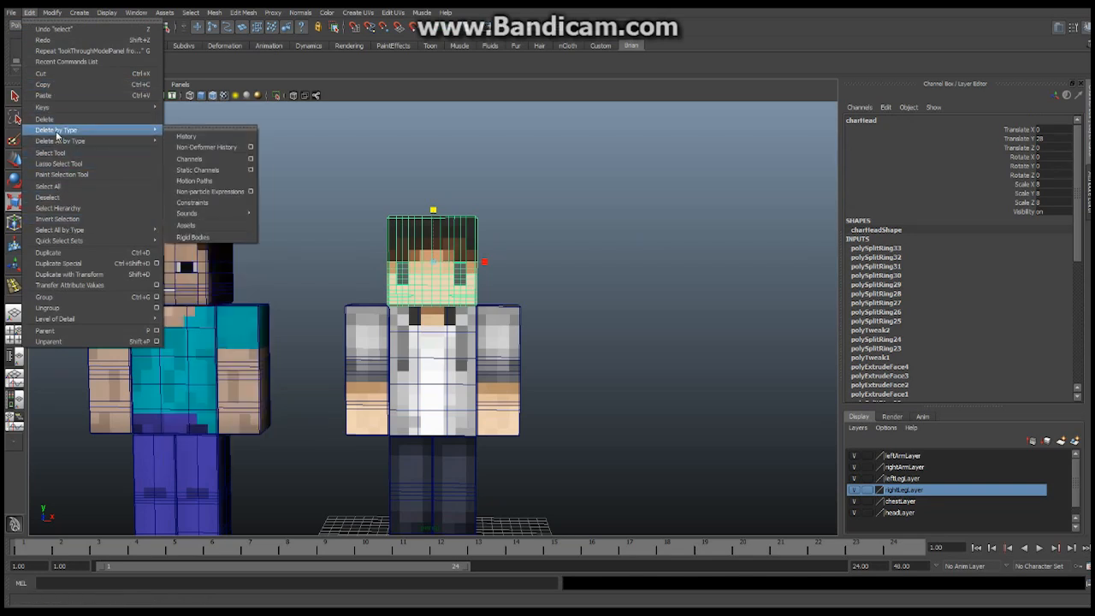
left_click(185, 137)
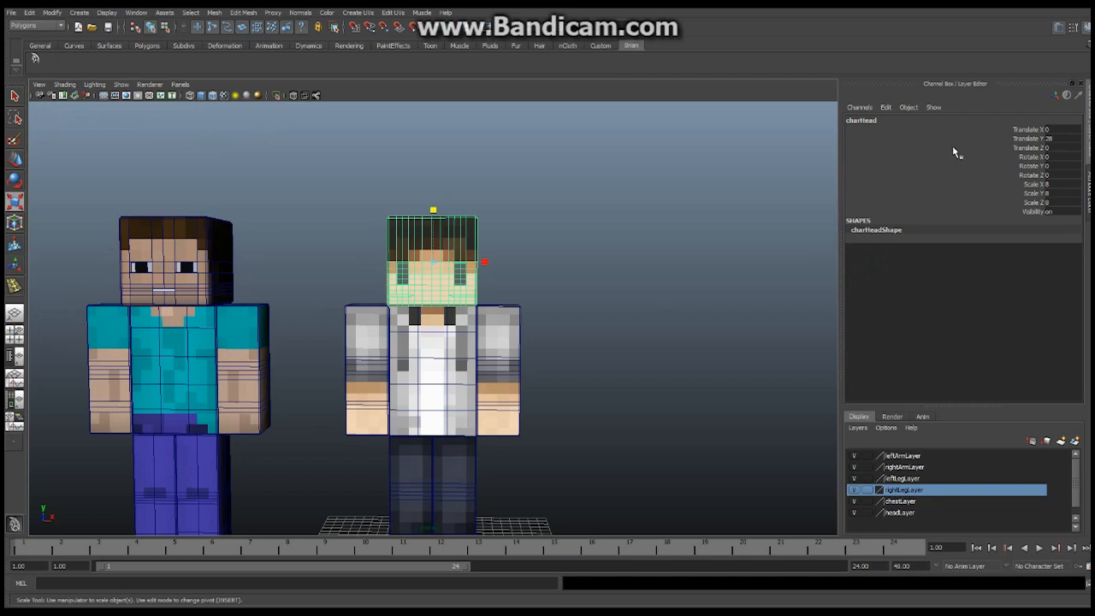
Freeze the transformations of the grey-jacketed character's head and clear the selection.
left_click(29, 16)
mouse_move(52, 15)
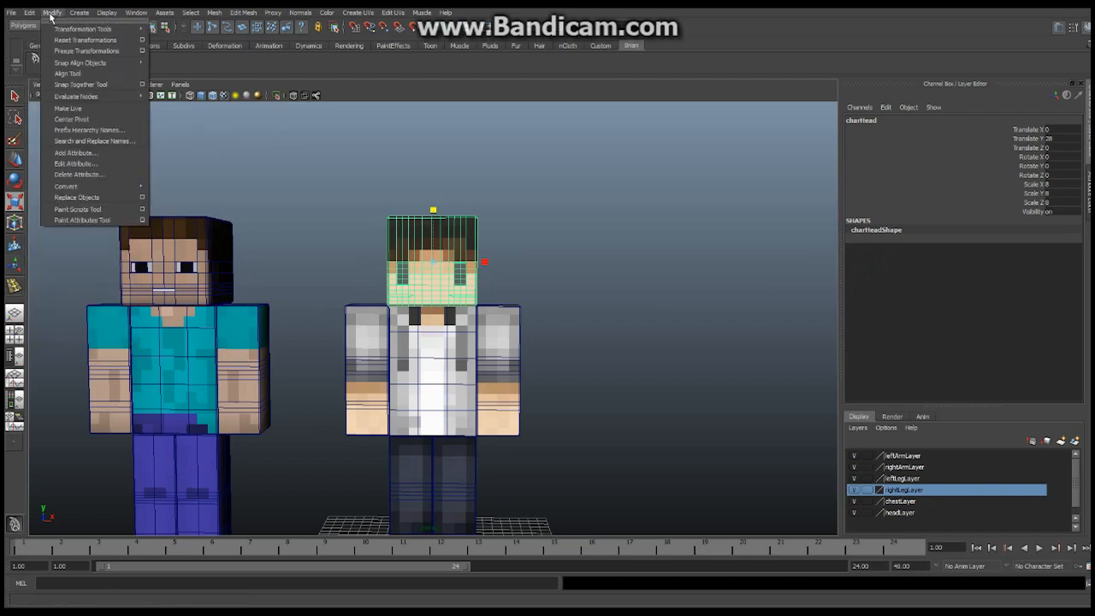
left_click(81, 53)
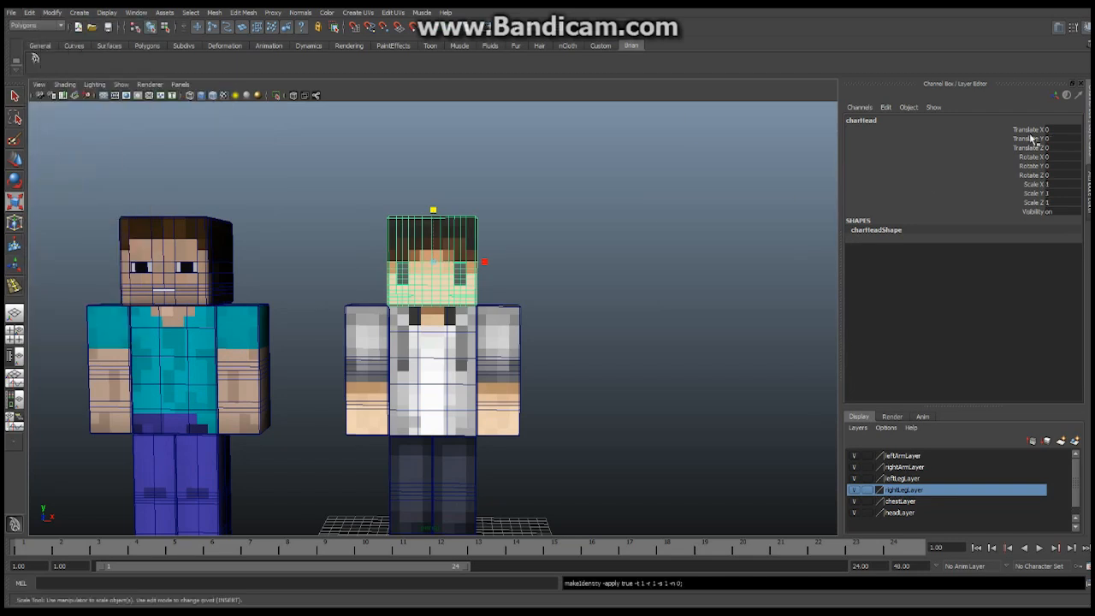
left_click_drag(599, 313, 598, 275, "alt")
right_click_drag(598, 275, 487, 306, "alt")
left_click(565, 342)
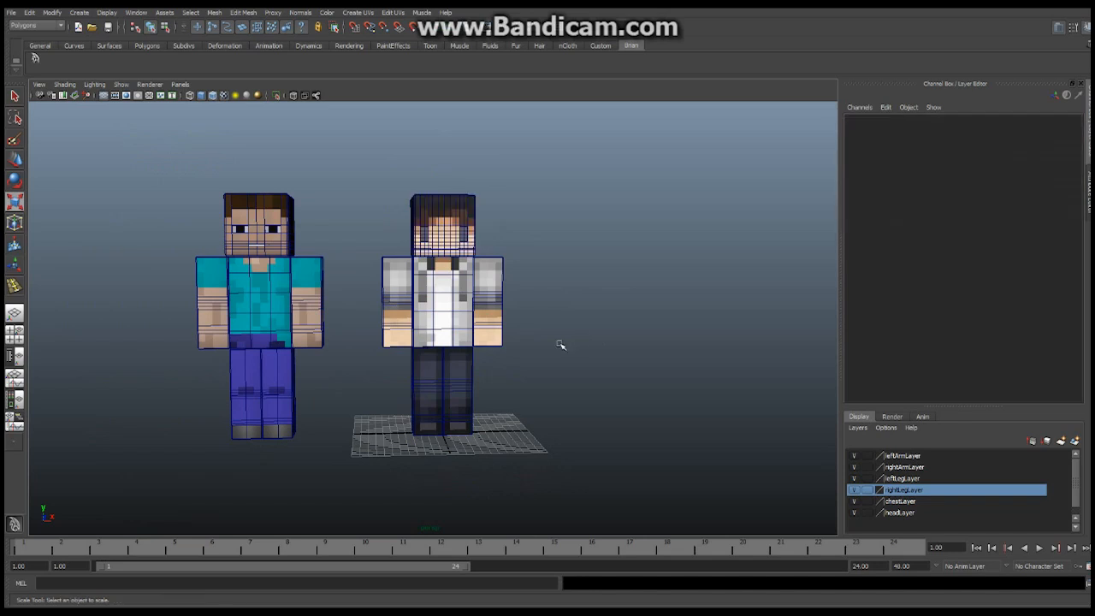
Examine the grey-jacketed character beside the Steve model from several angles and distances.
left_click_drag(564, 342, 365, 324, "alt")
right_click_drag(364, 324, 500, 339, "alt")
left_click_drag(500, 340, 573, 348, "alt")
left_click_drag(381, 310, 270, 323, "alt")
left_click_drag(475, 328, 559, 313, "alt")
right_click_drag(375, 320, 570, 318, "alt")
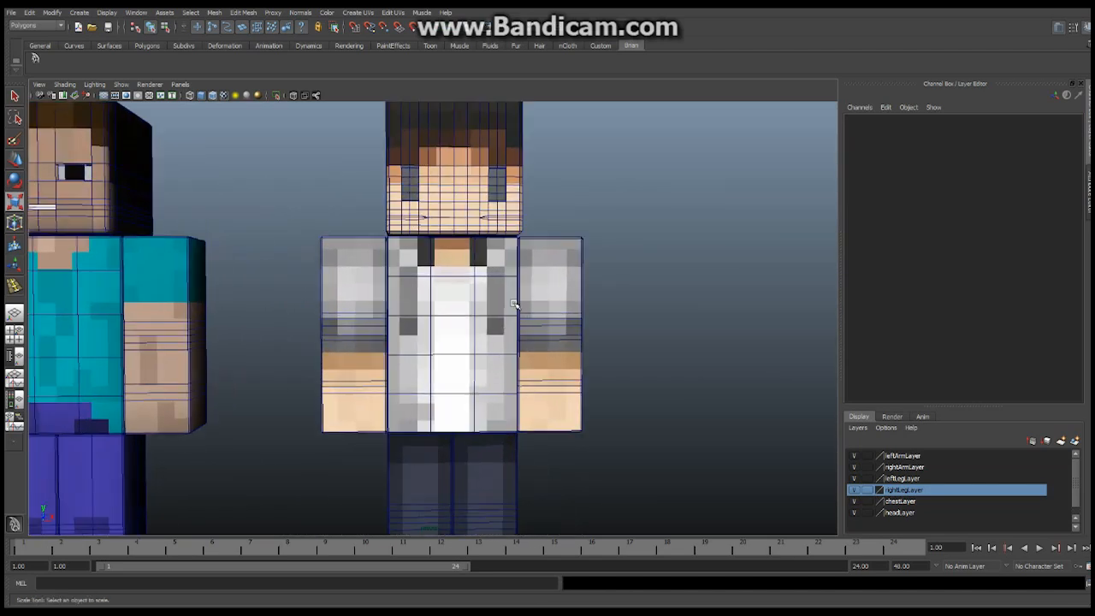
middle_click_drag(517, 305, 523, 322, "alt")
right_click_drag(578, 327, 429, 334, "alt")
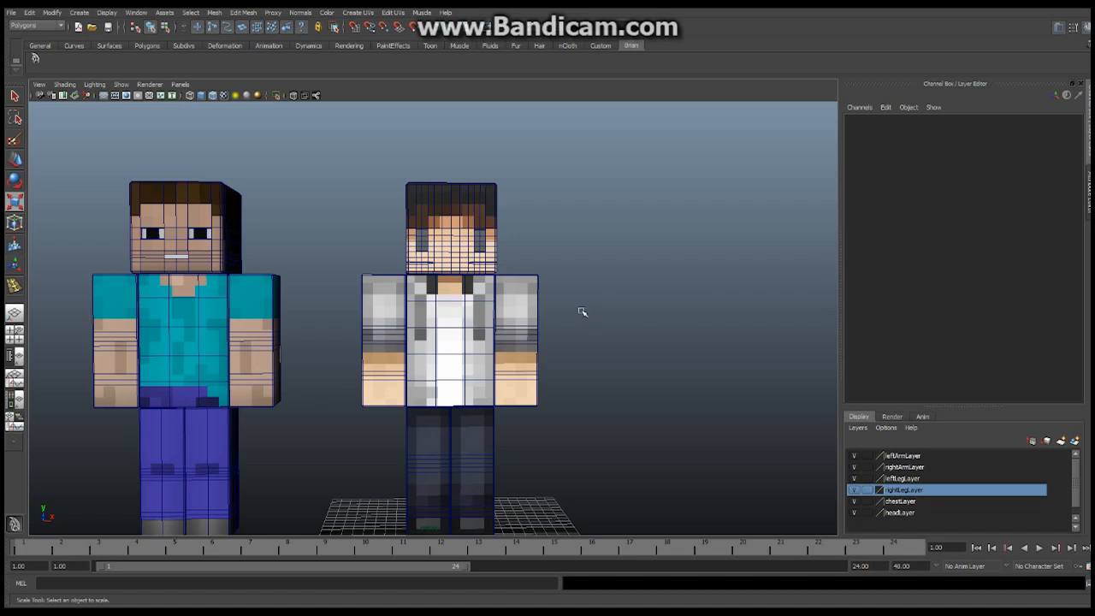
left_click_drag(535, 298, 499, 271, "alt")
middle_click_drag(500, 258, 485, 297, "alt")
right_click_drag(485, 298, 541, 320, "alt")
middle_click_drag(480, 333, 488, 300, "alt")
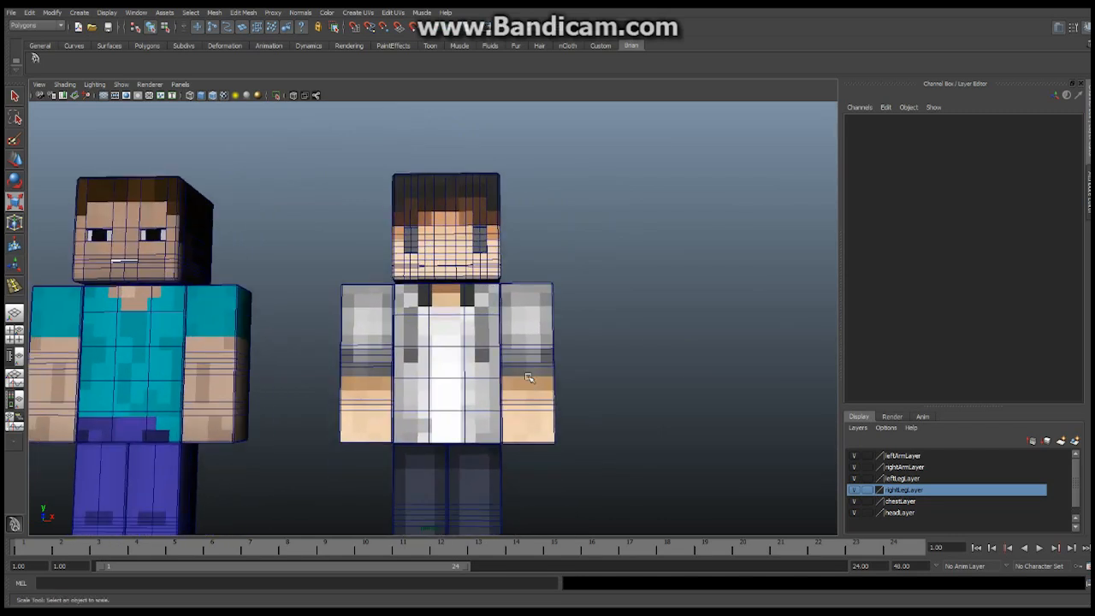
left_click_drag(530, 378, 502, 375, "alt")
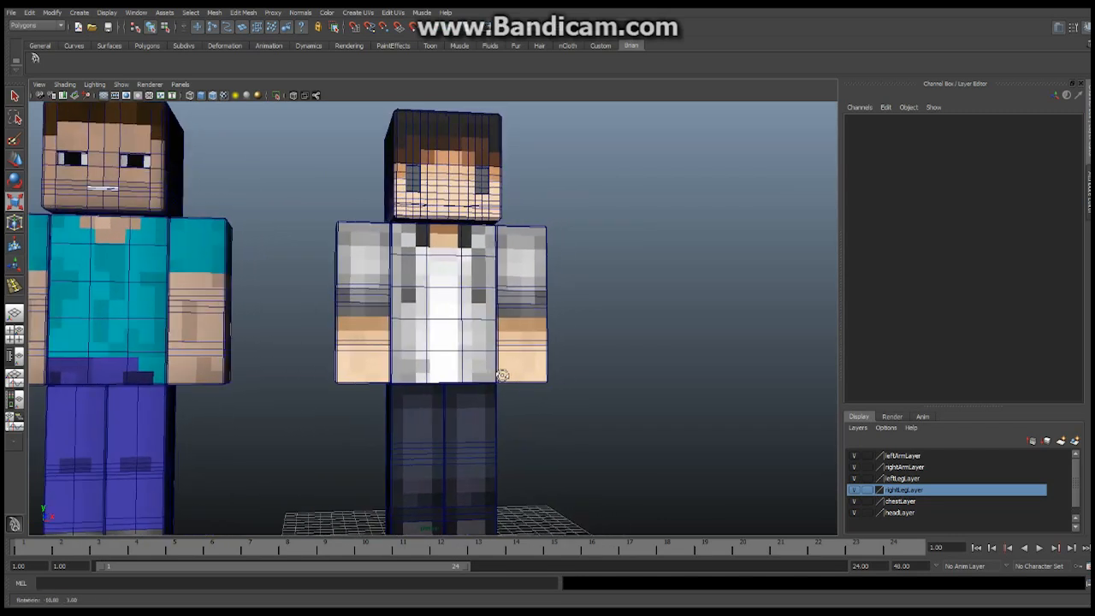
right_click_drag(564, 377, 368, 375, "alt")
middle_click_drag(458, 374, 467, 336, "alt")
left_click_drag(466, 336, 397, 352, "alt")
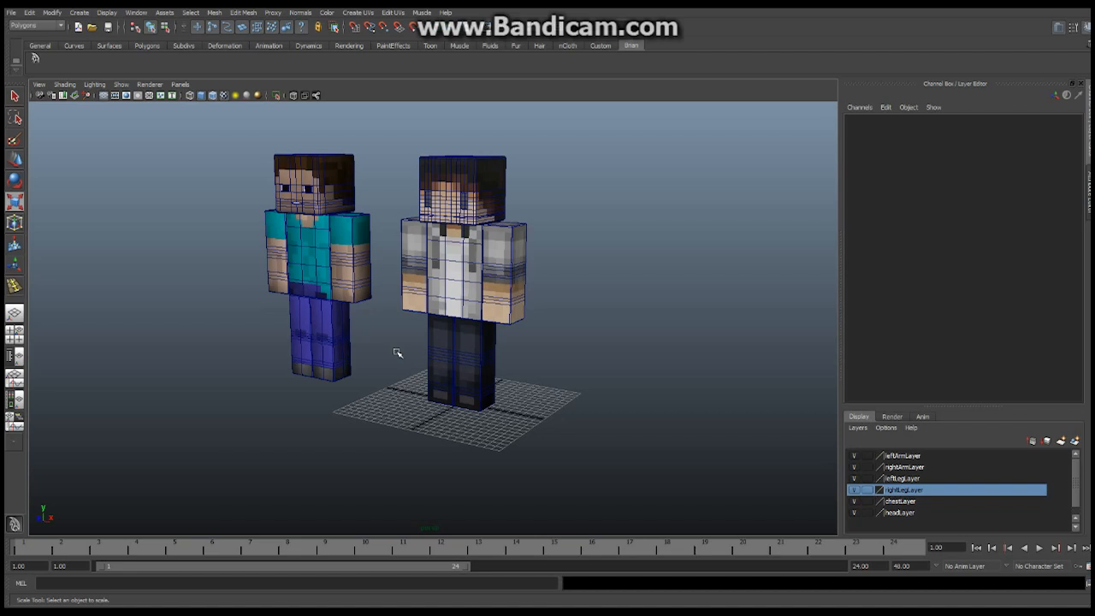
left_click_drag(548, 286, 548, 328, "alt")
right_click_drag(410, 356, 497, 374, "alt")
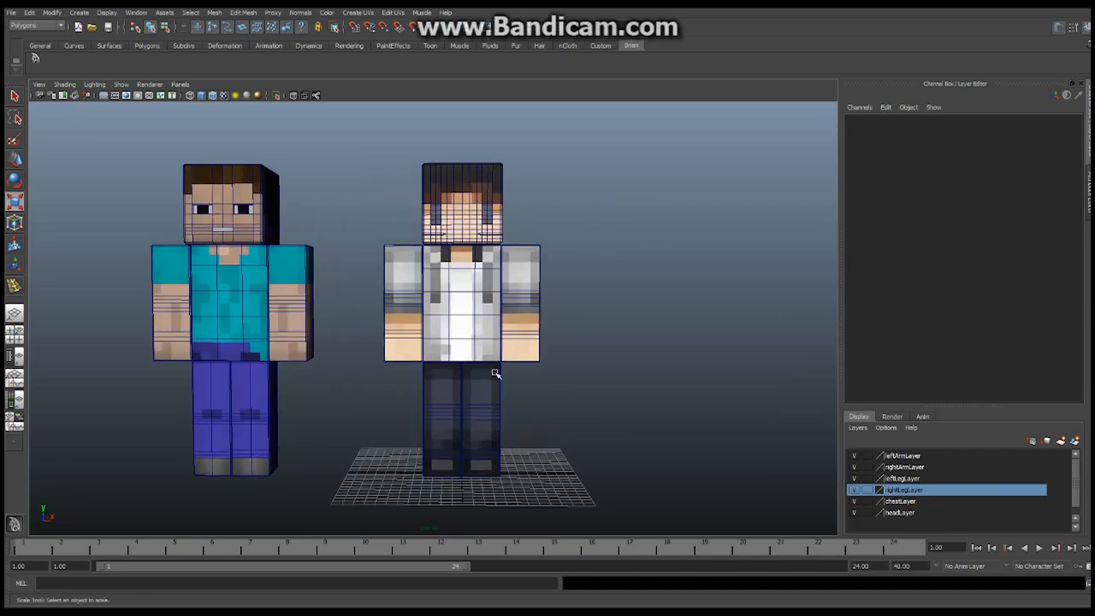
middle_click_drag(497, 374, 497, 336, "alt")
key("r")
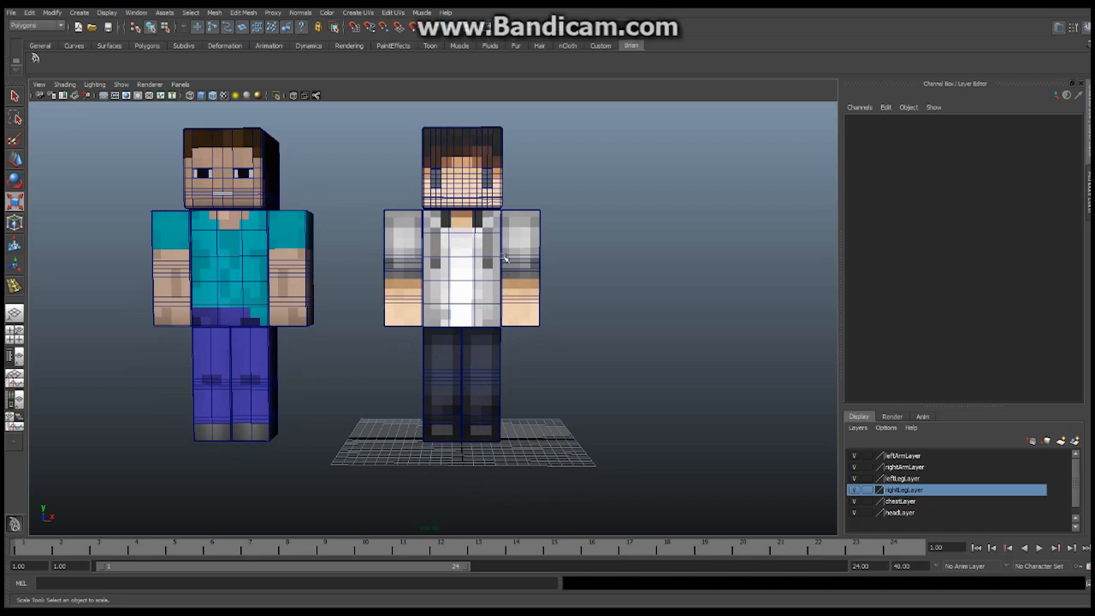